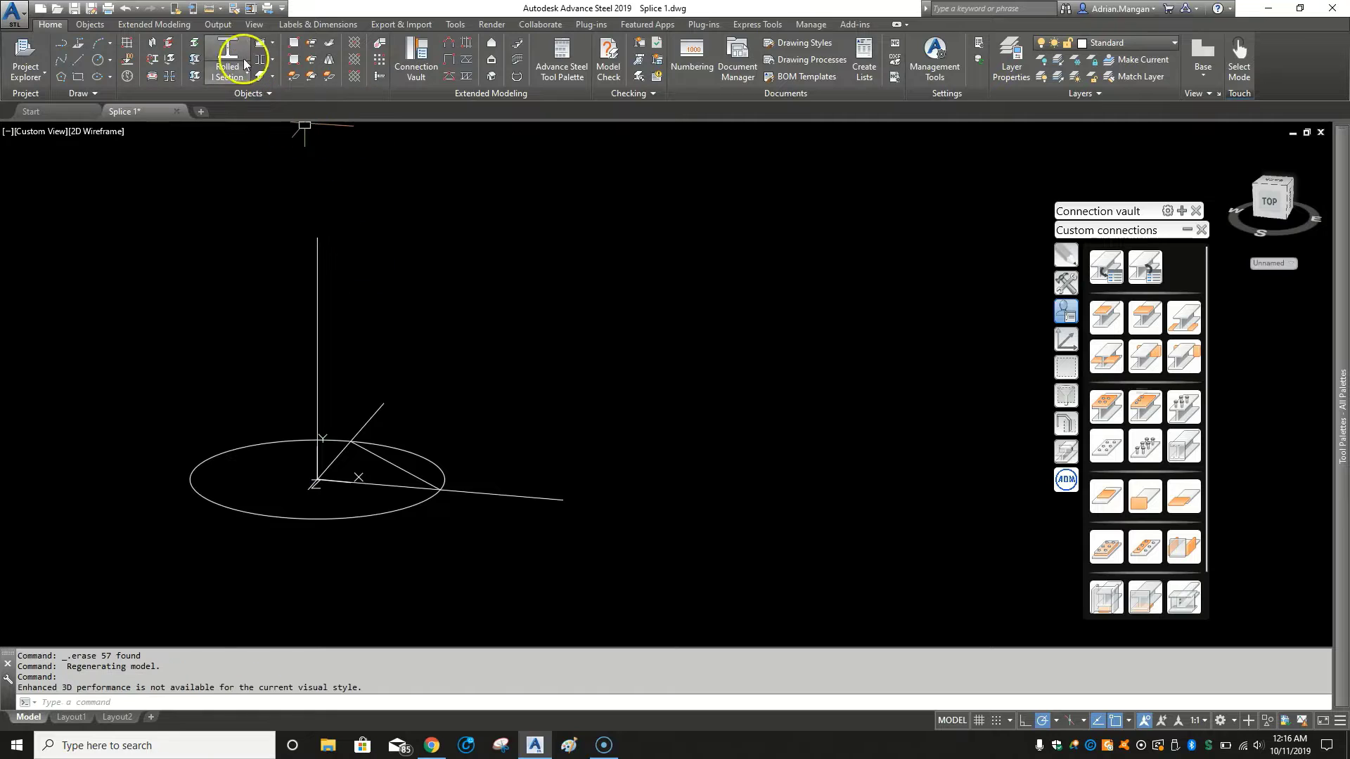
click(227, 51)
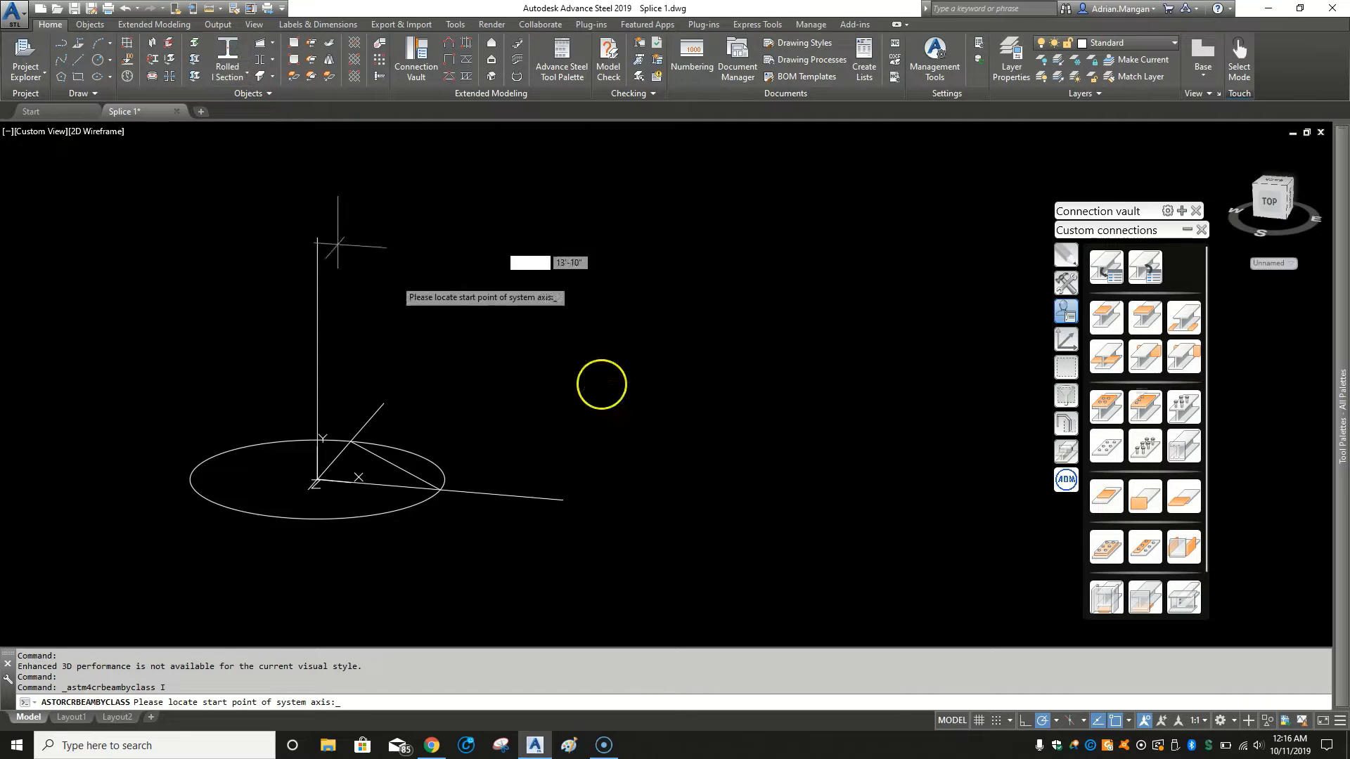
click(383, 403)
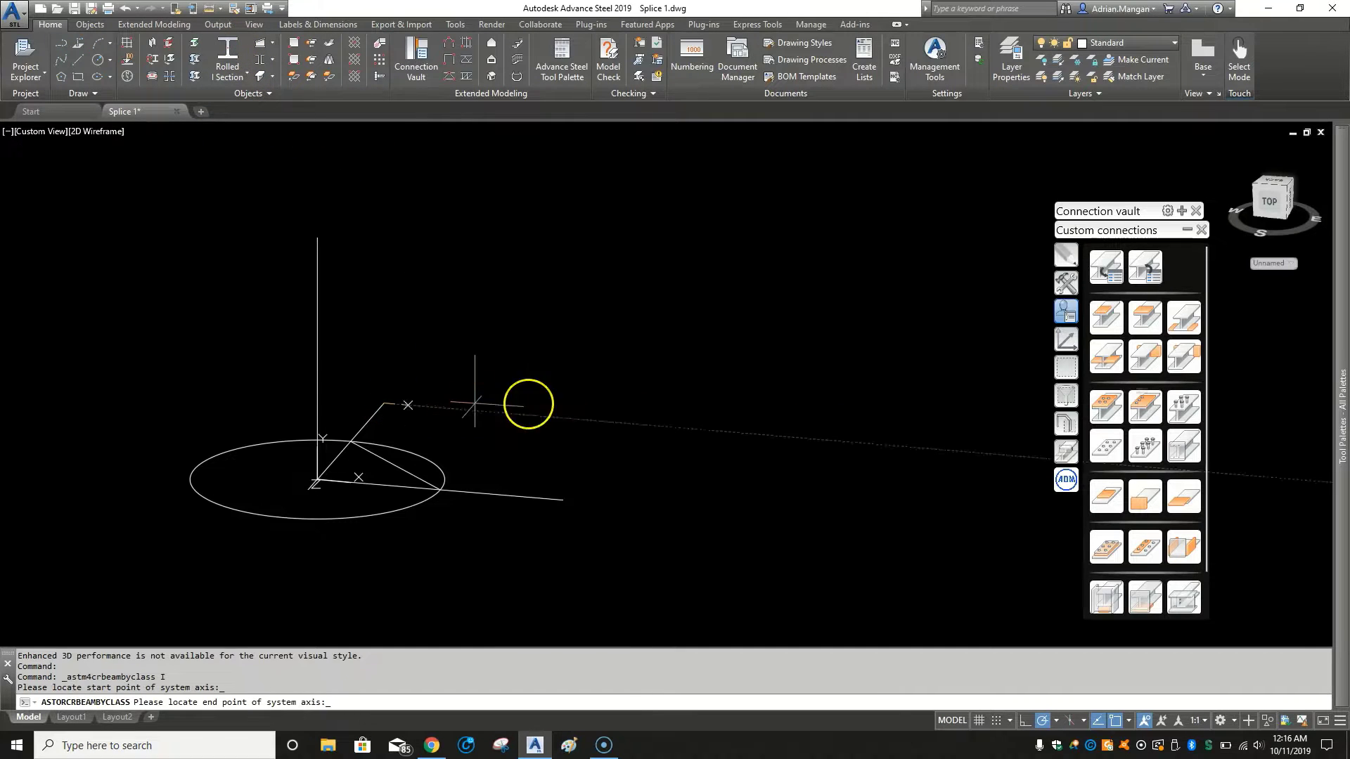
click(636, 422)
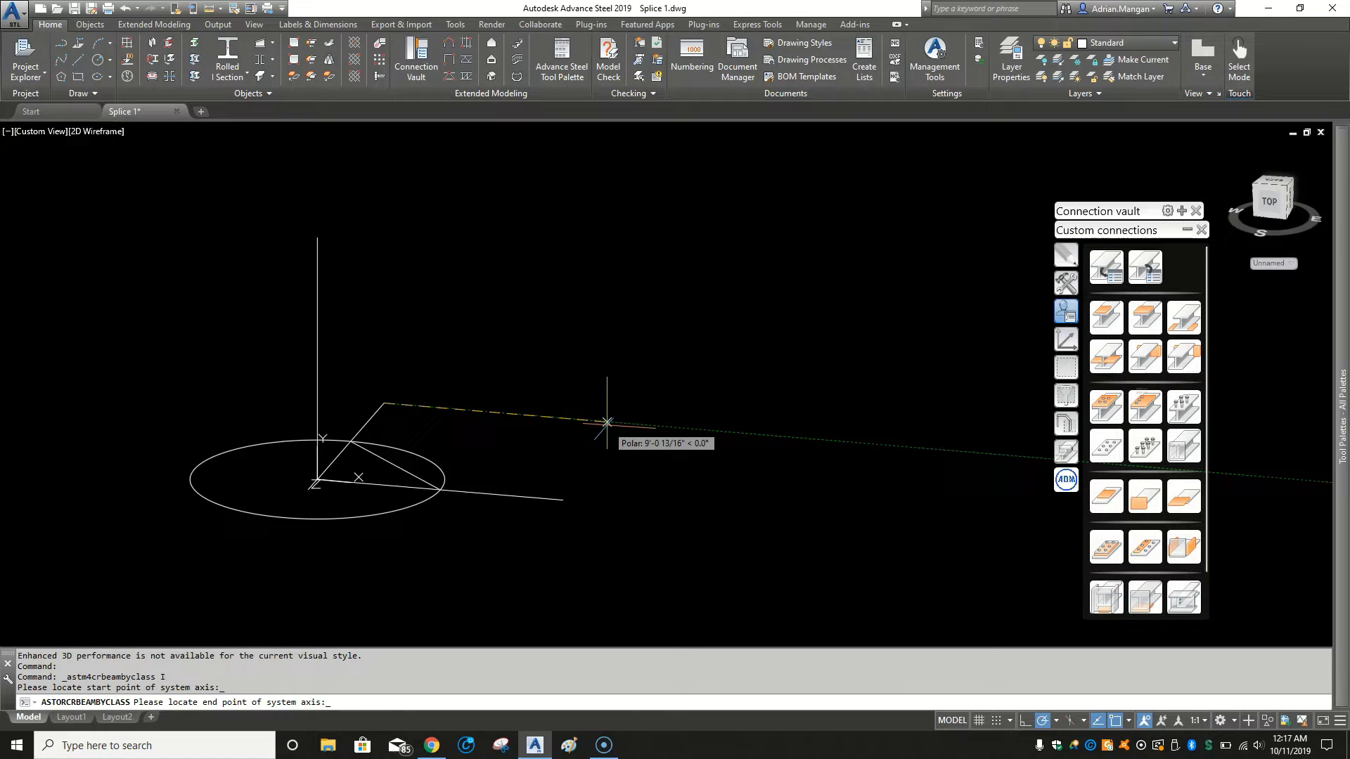
text(10)
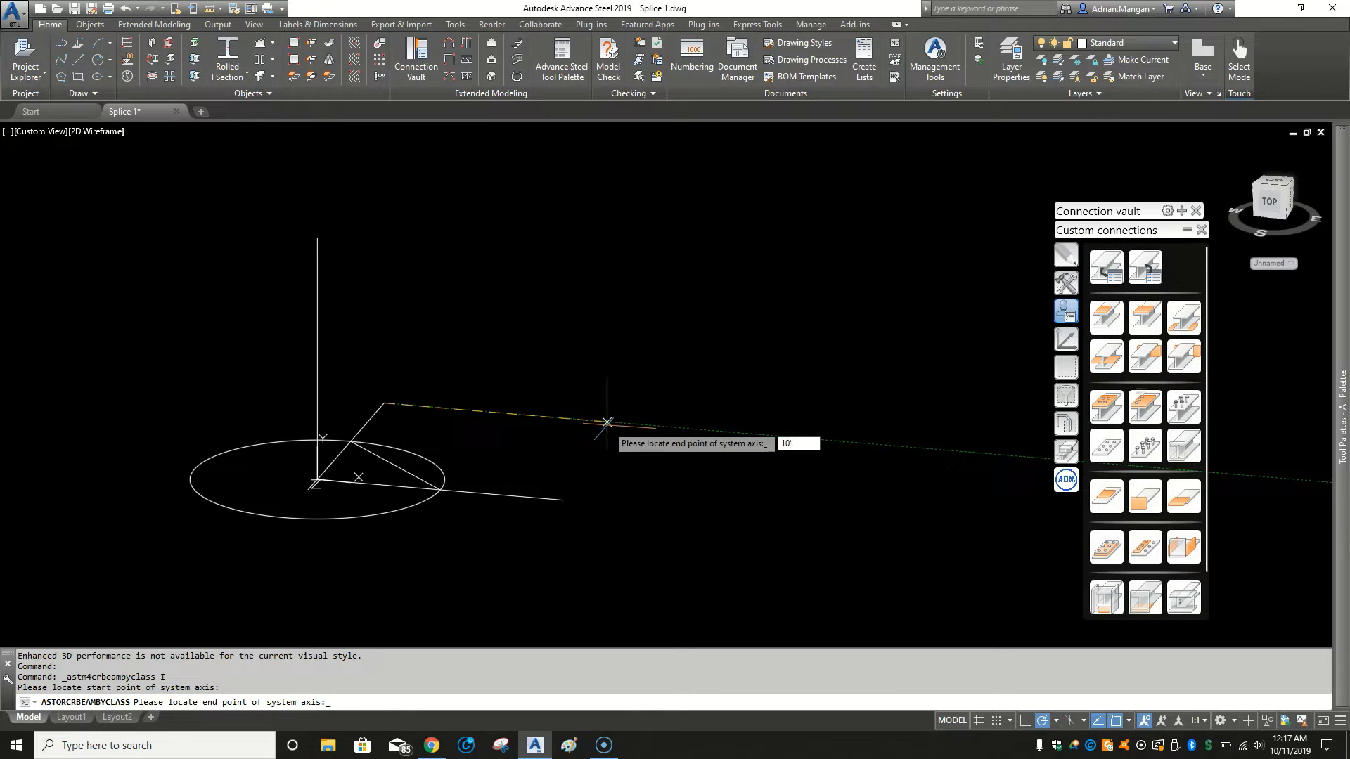
text(')
key(Return)
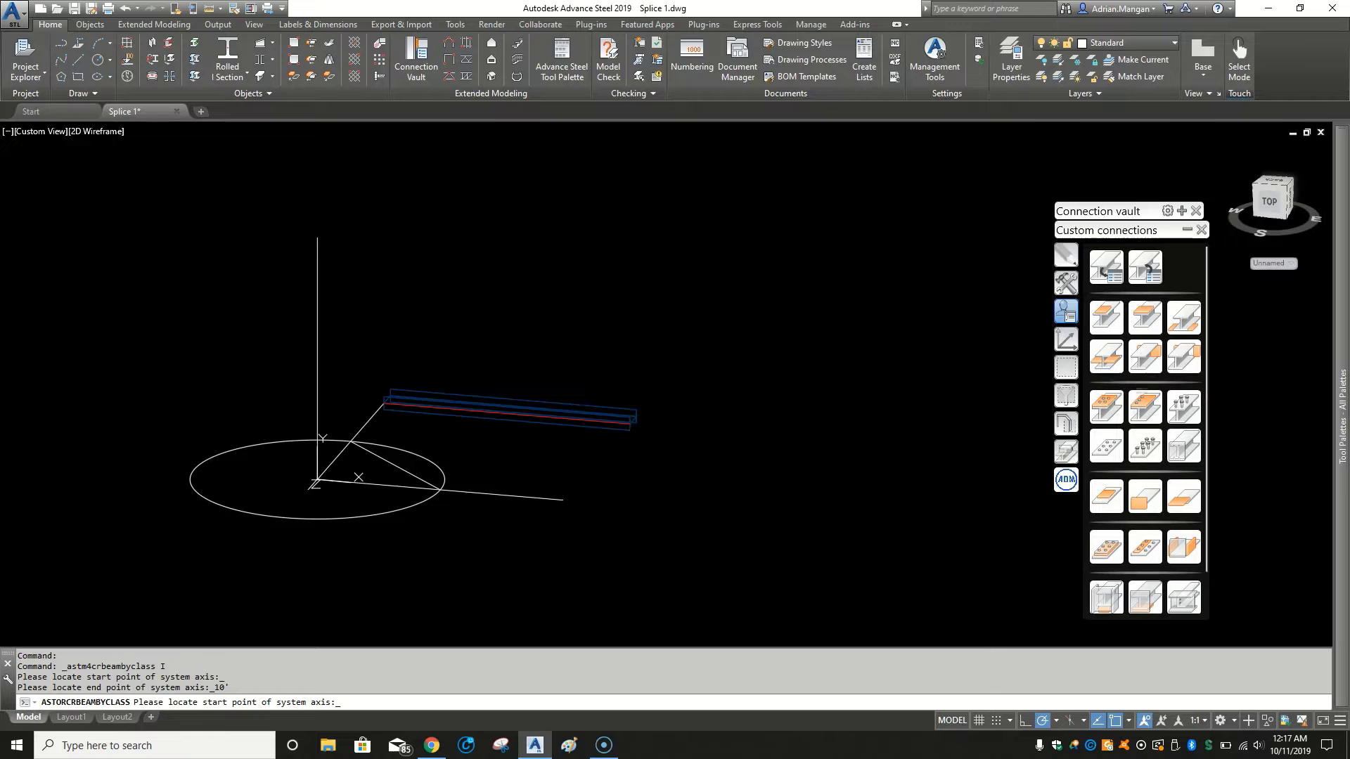
right_click(734, 145)
key(Escape)
key(Escape)
click(551, 410)
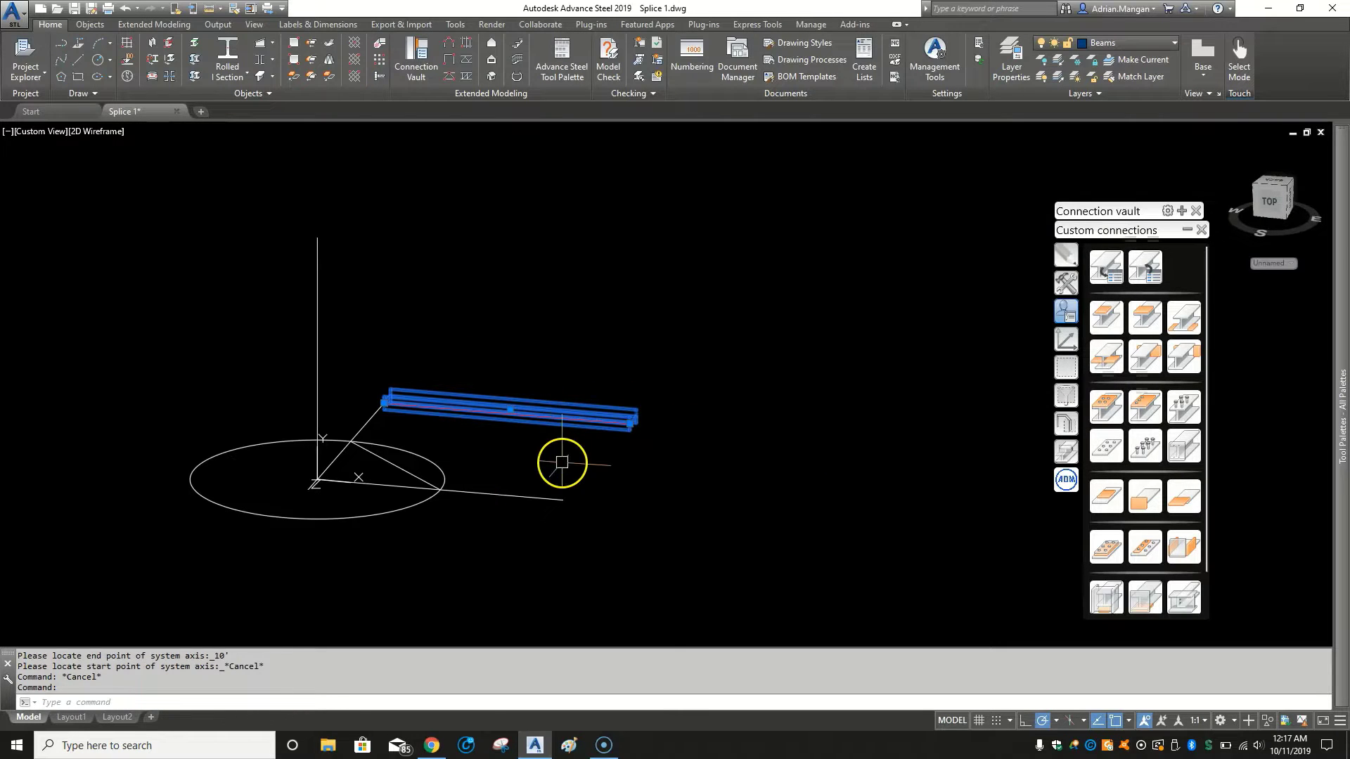
key(Delete)
Reset the UCS to World and place a 10' rolled I-section beam along X from the far end of the Y-axis line.
click(1066, 340)
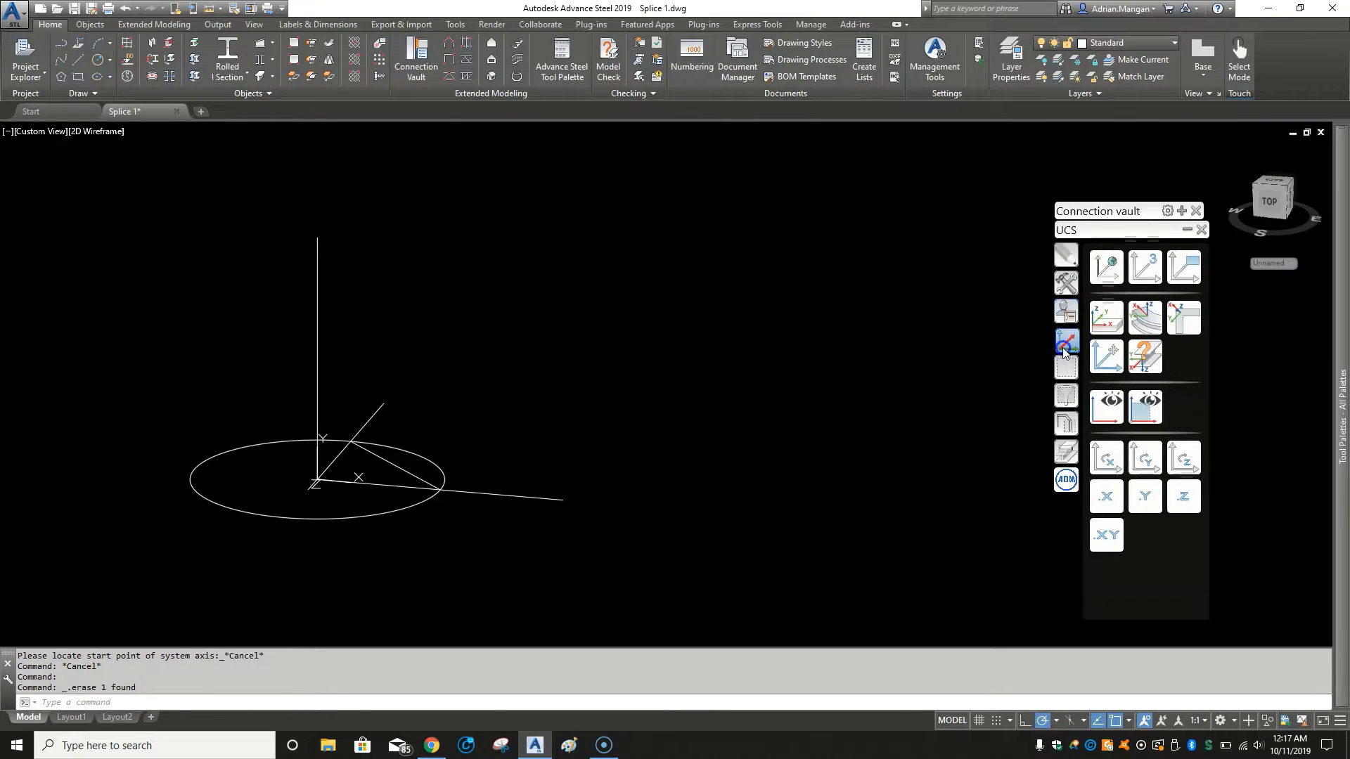
click(1102, 265)
middle_drag(388, 374, 300, 278)
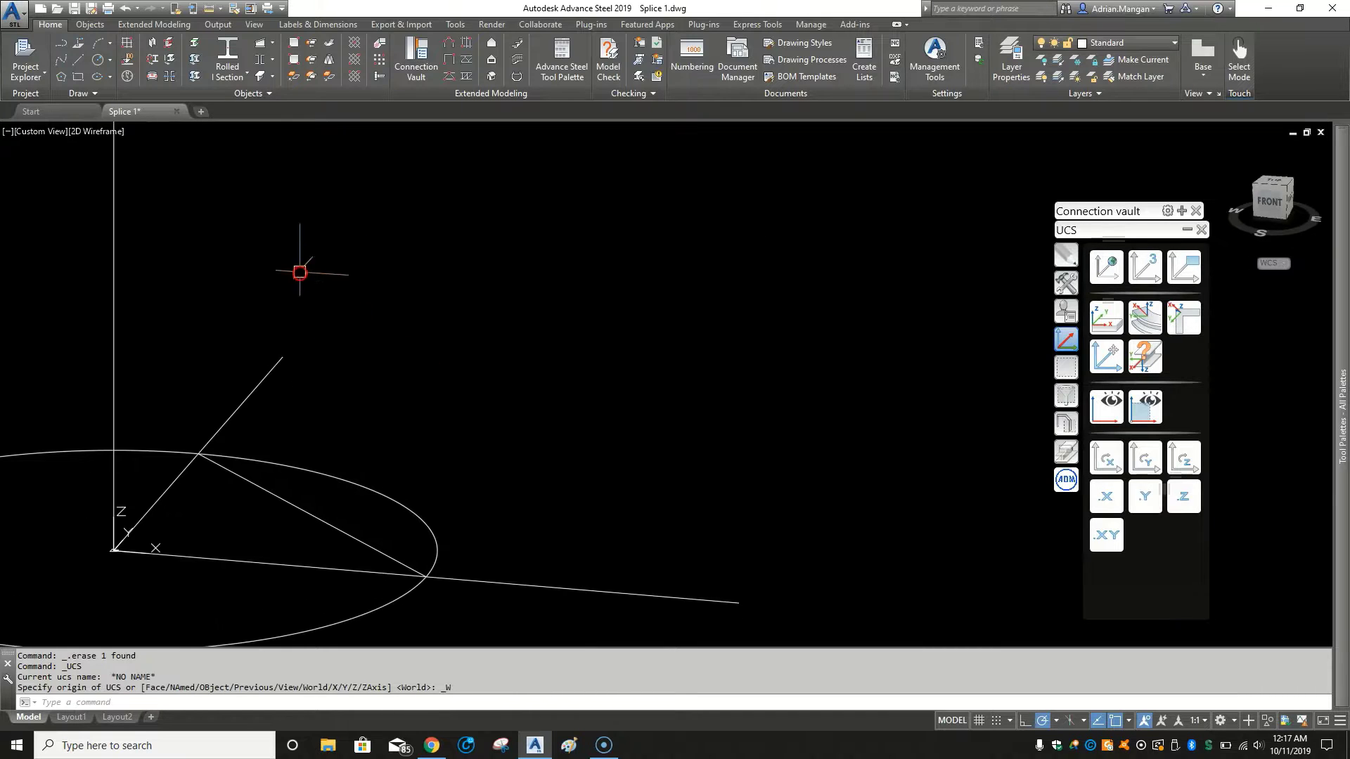
click(227, 53)
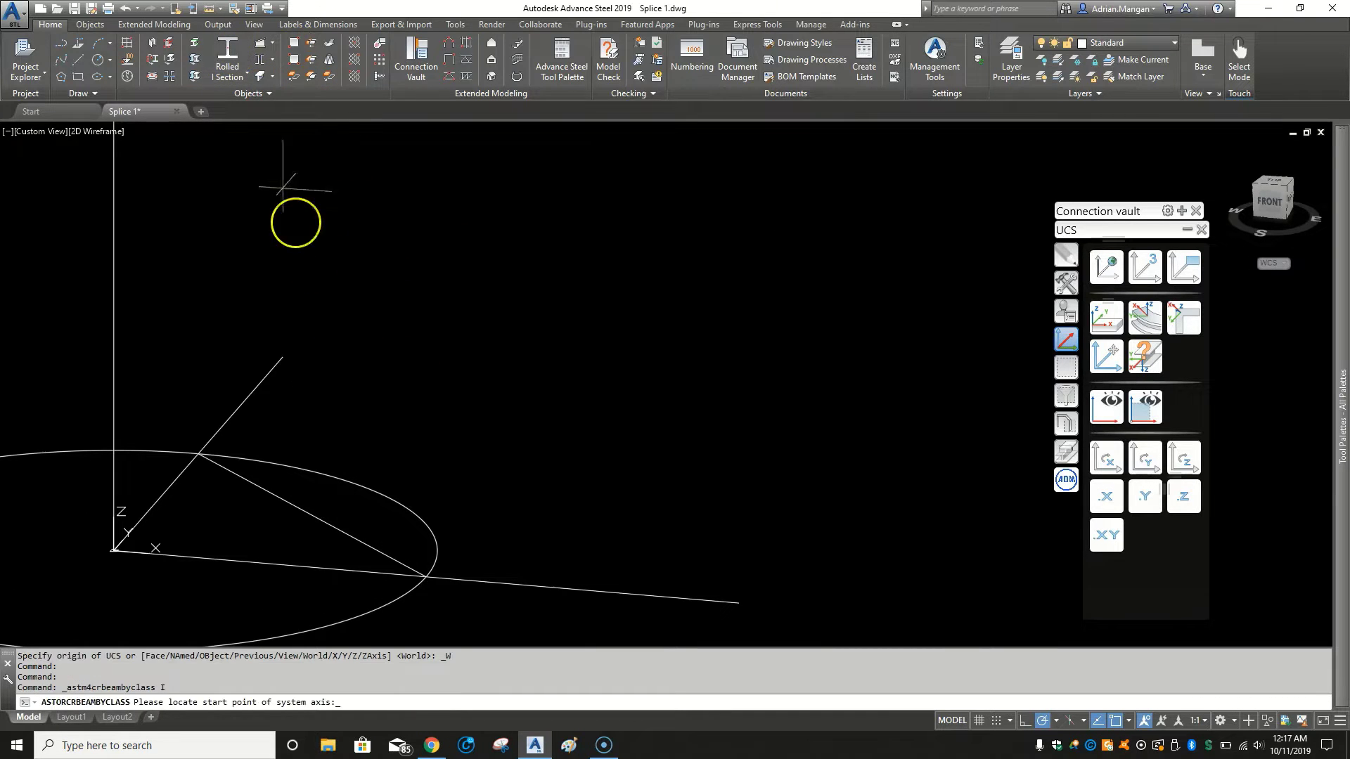
click(283, 357)
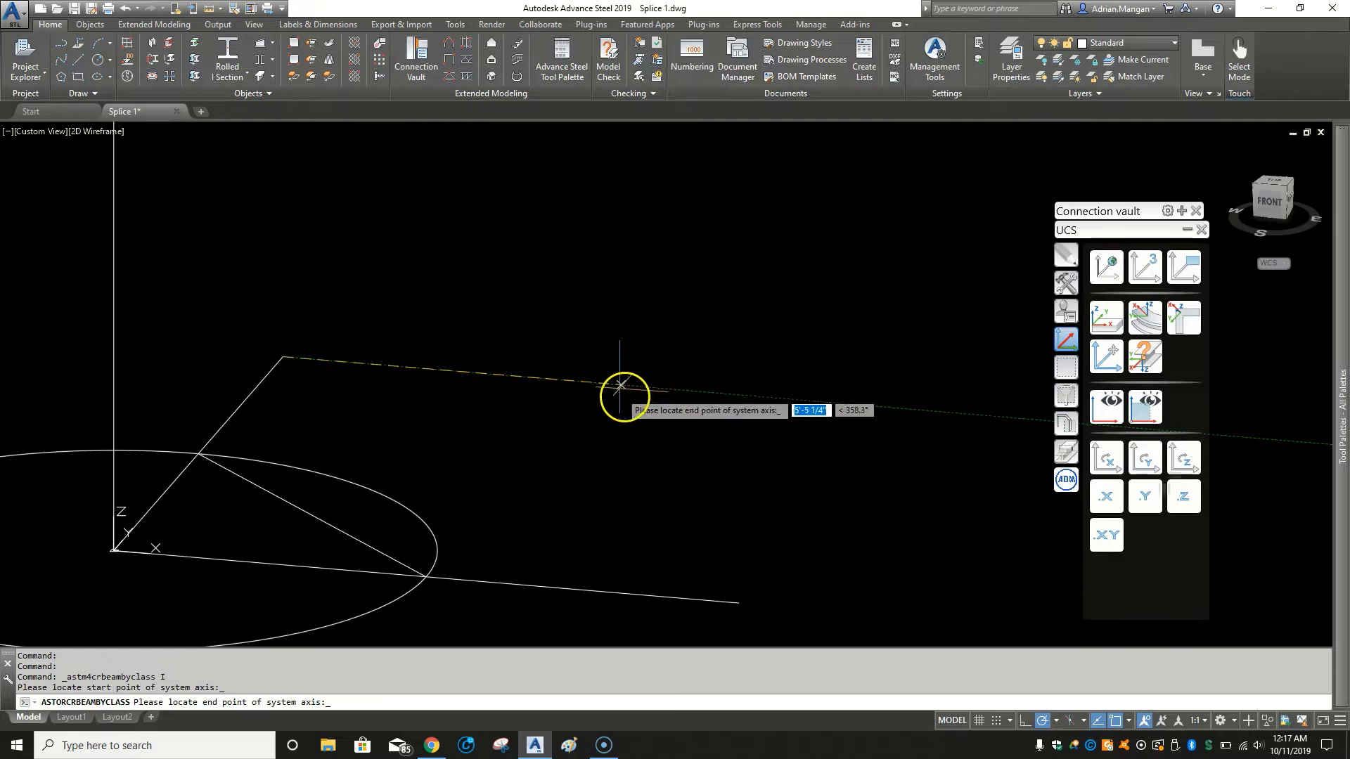
text(10')
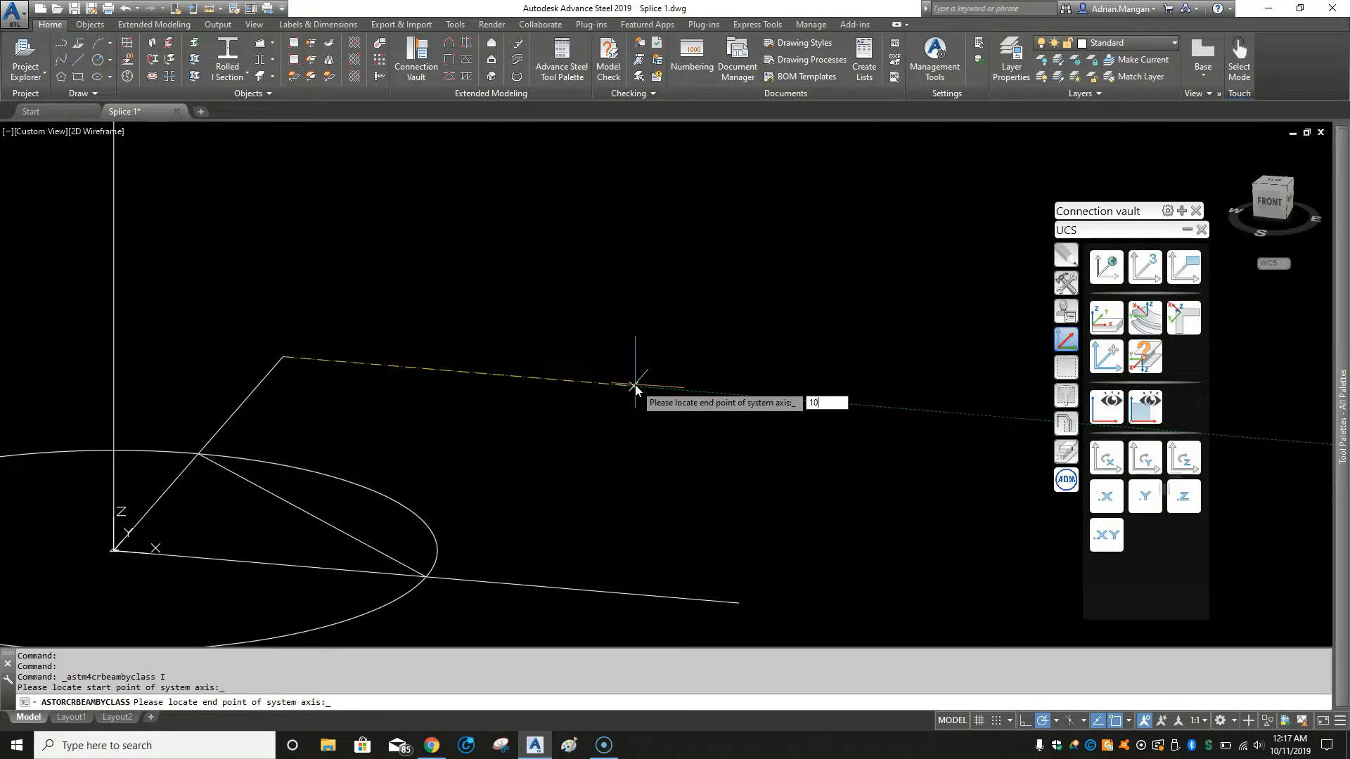
key(Return)
key(Escape)
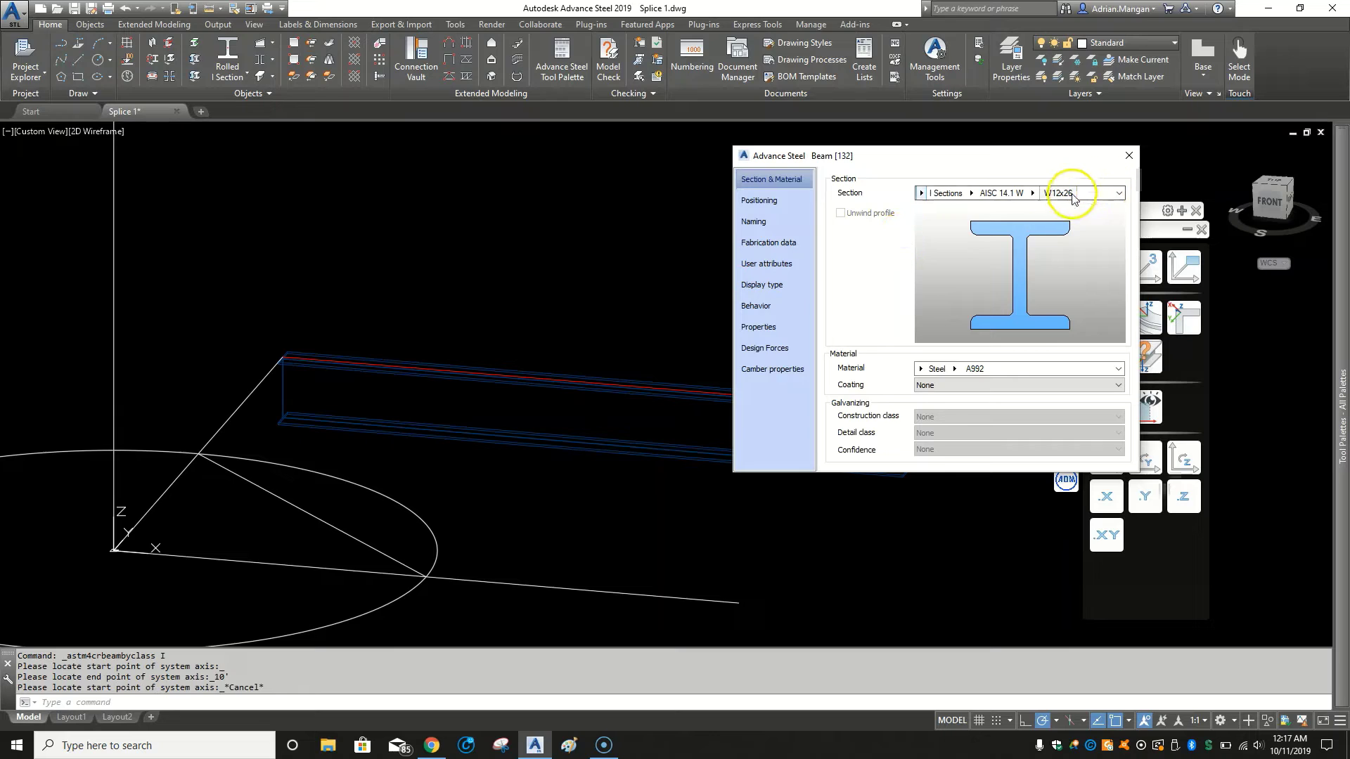
Examine which settings can be stored as defaults in the beam's Section & Material, Positioning and Naming properties.
right_click(1083, 152)
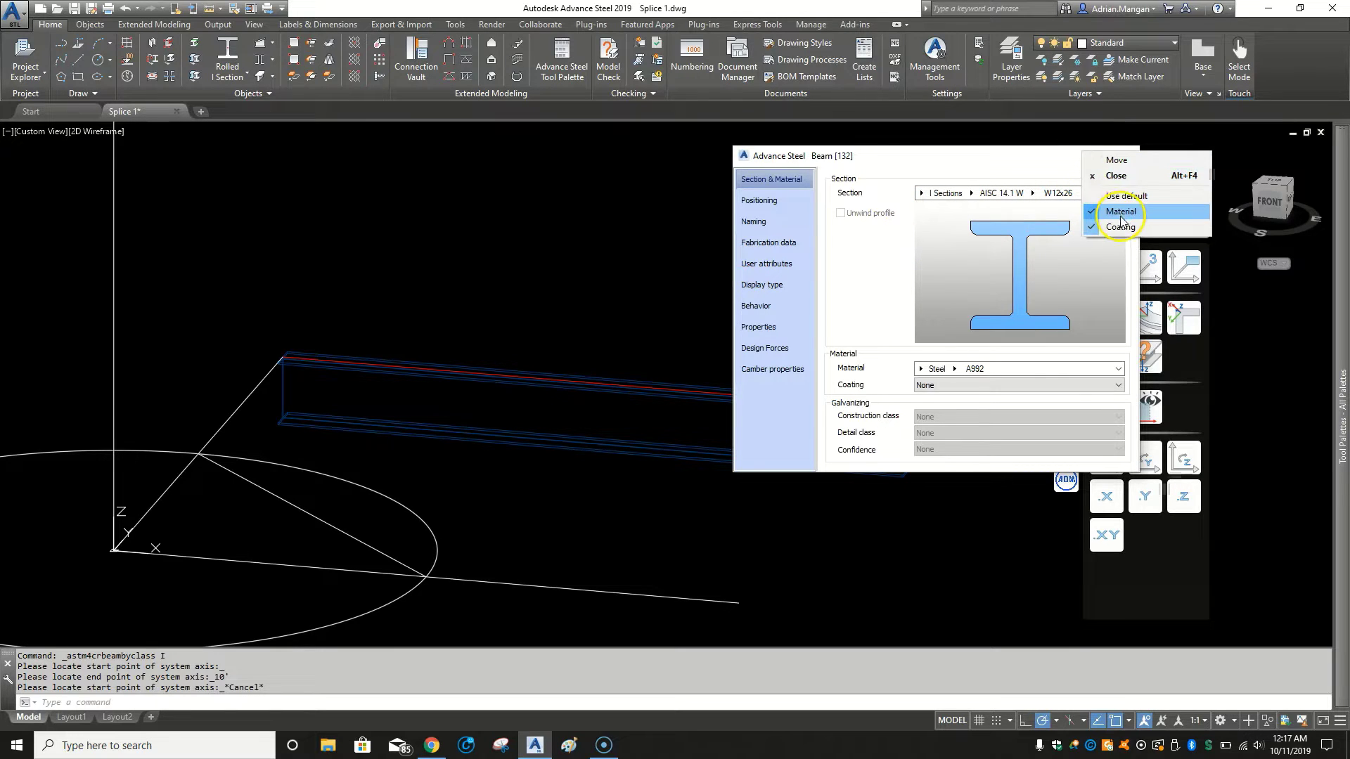
right_click(1073, 156)
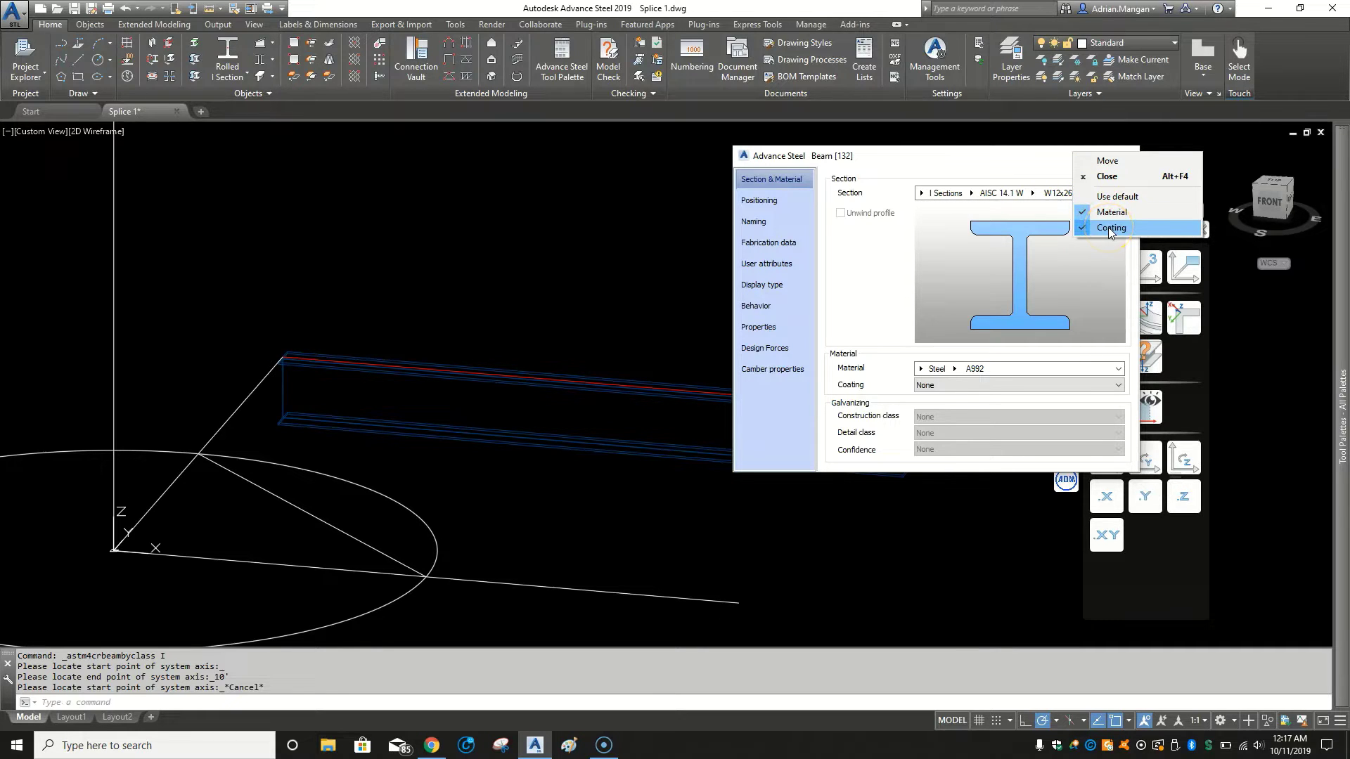
click(937, 172)
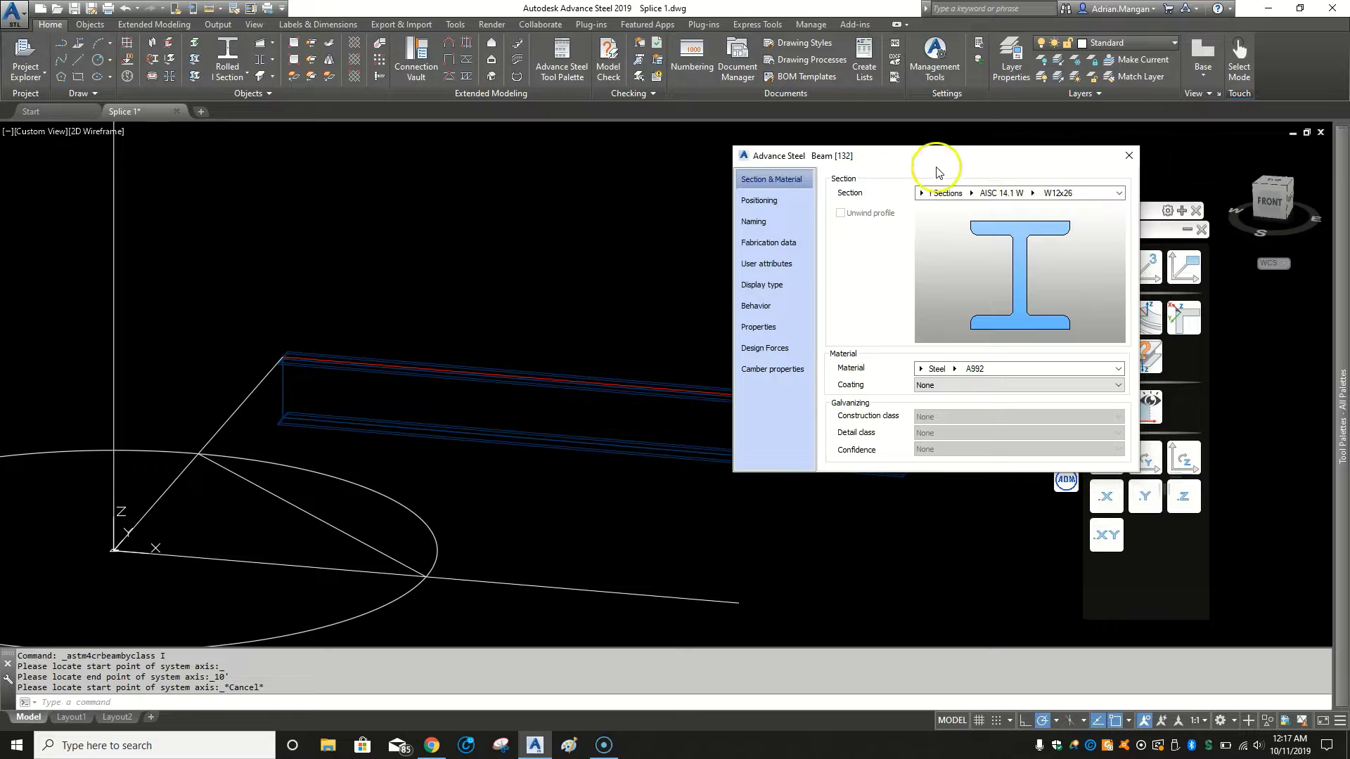
click(795, 200)
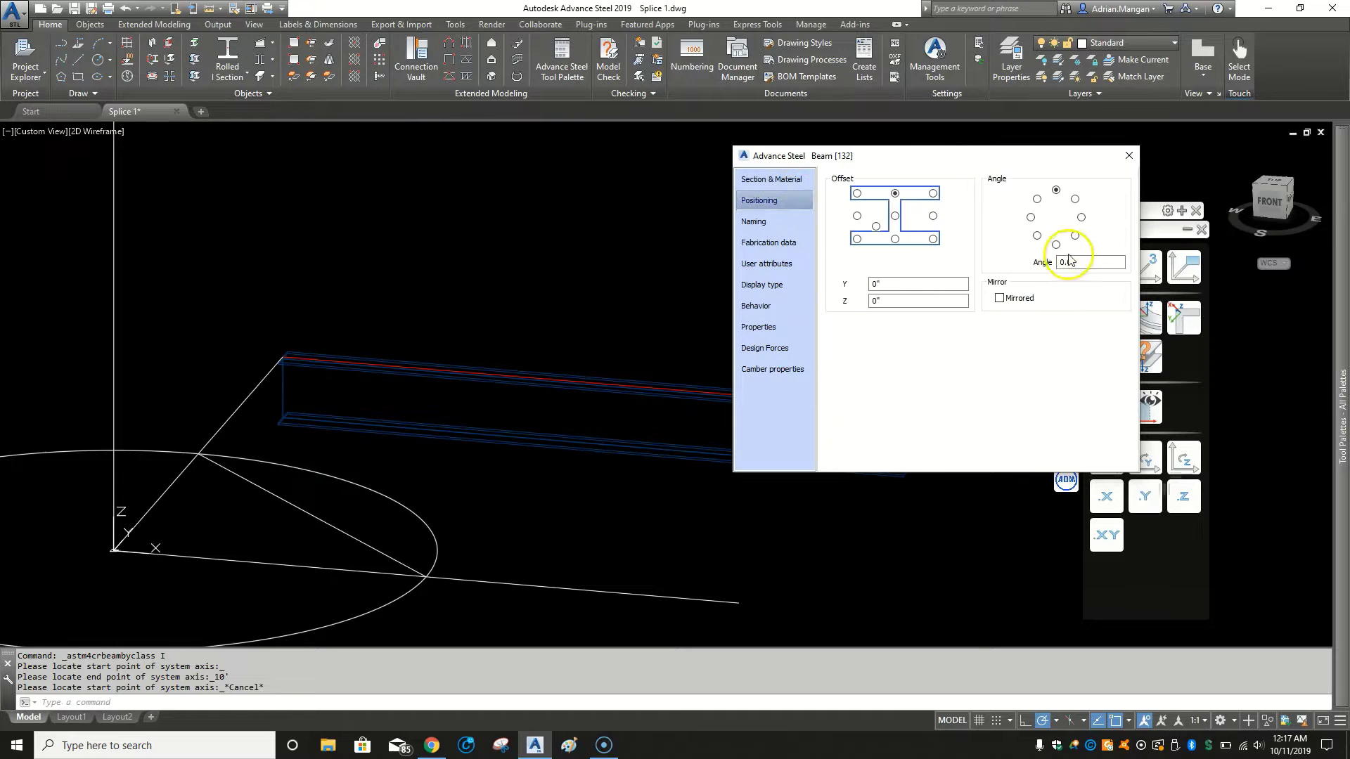
right_click(995, 156)
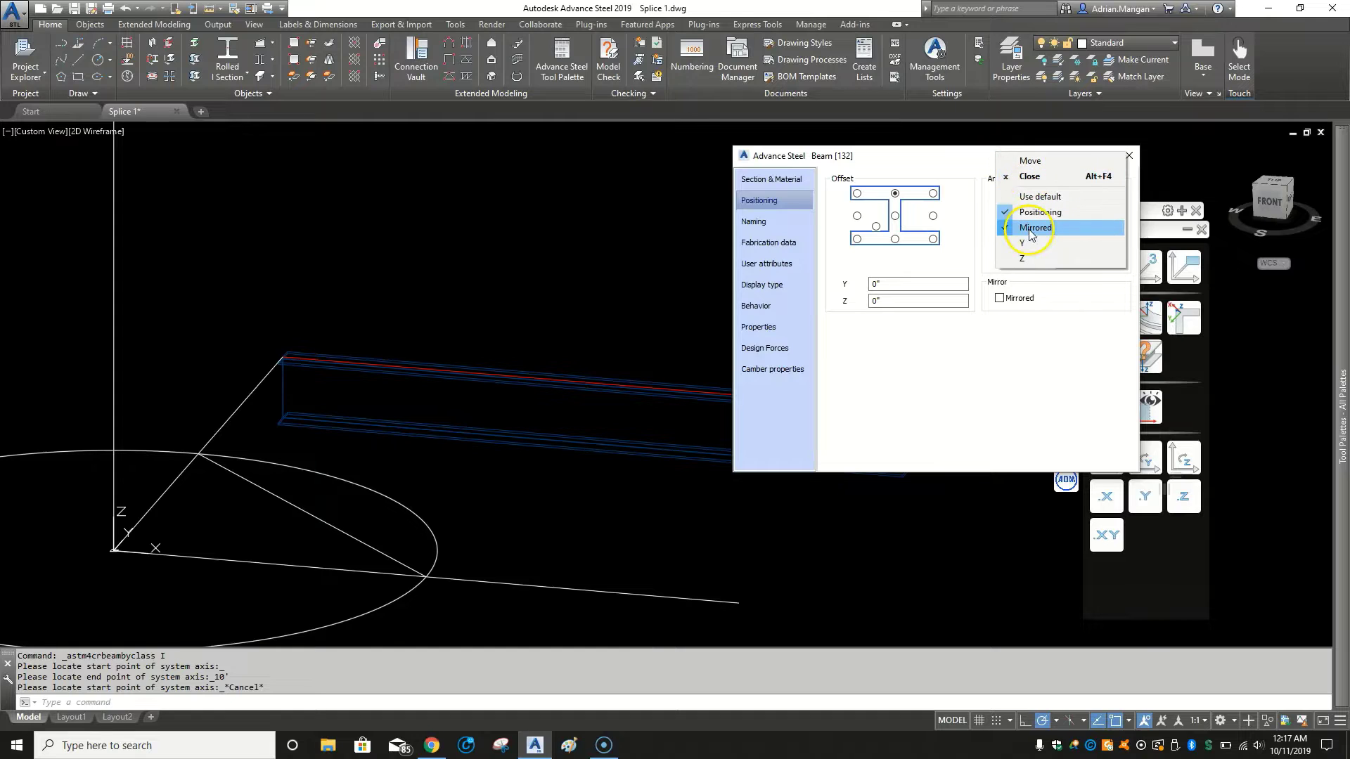
click(954, 161)
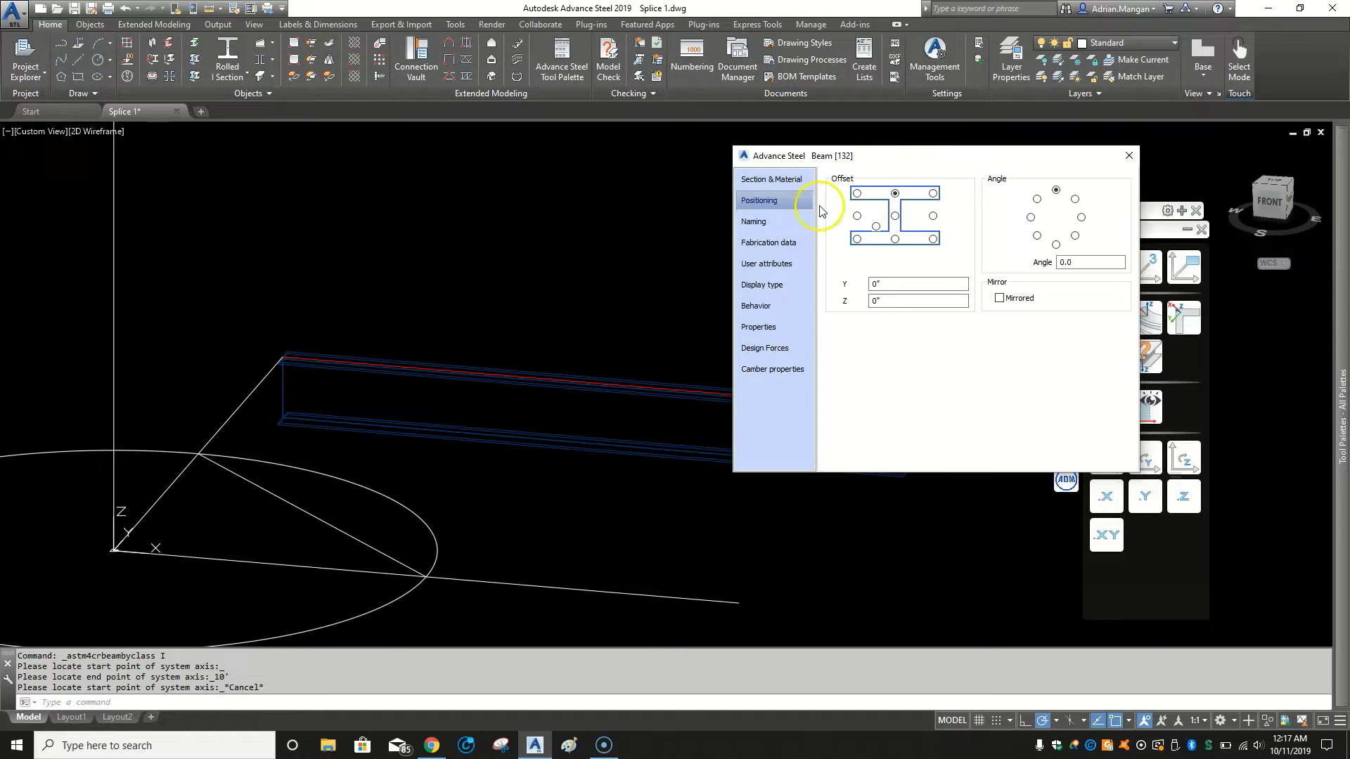
click(785, 230)
right_click(1029, 153)
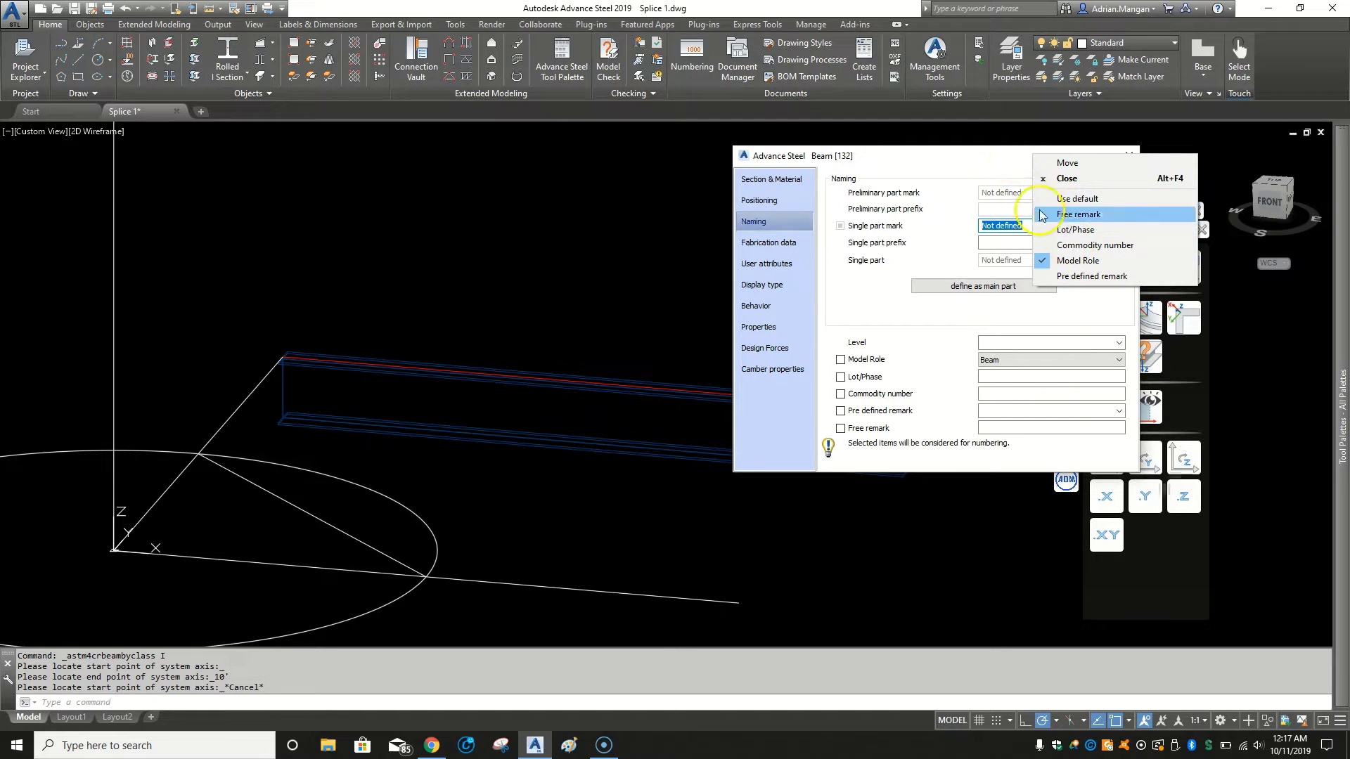
click(1063, 264)
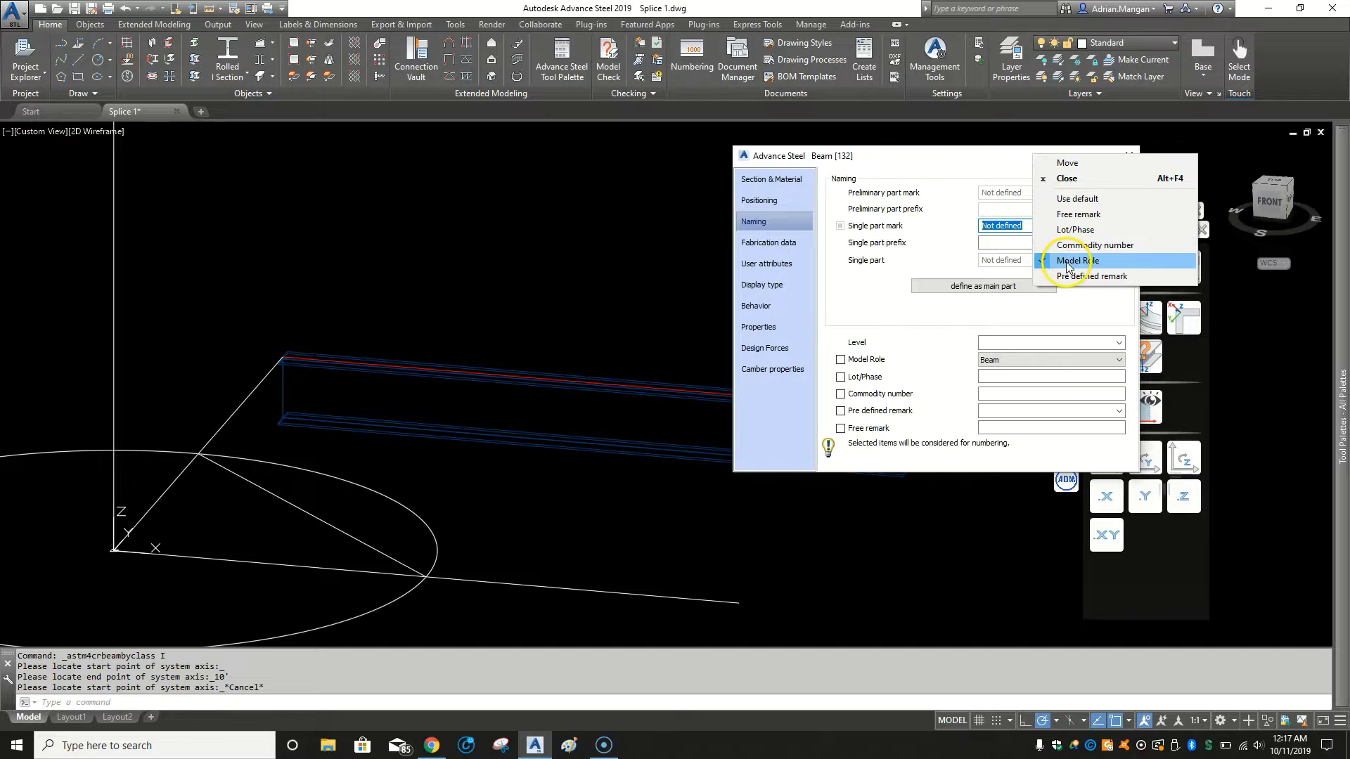
click(1012, 154)
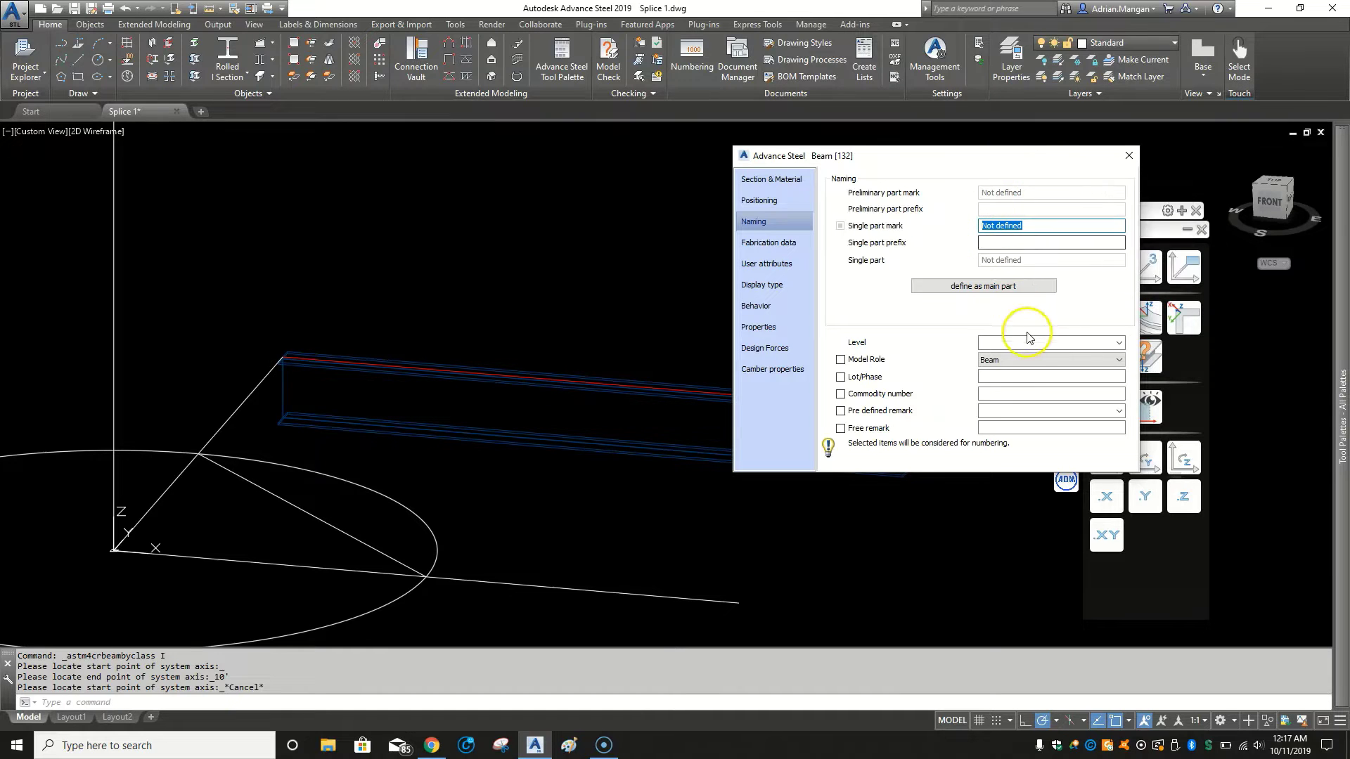
click(1129, 155)
Split the 10' beam into two beams at its midpoint, without a gap.
middle_drag(712, 287, 606, 295)
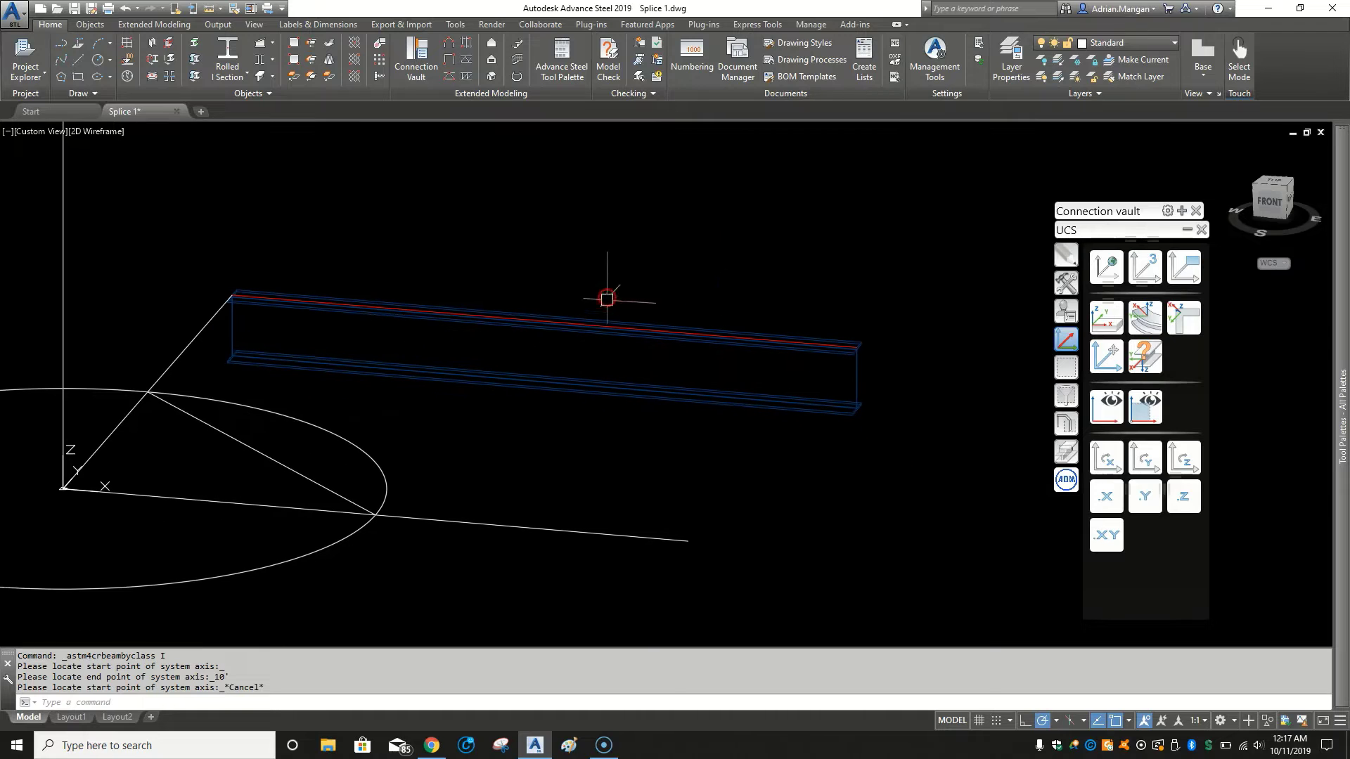
click(591, 326)
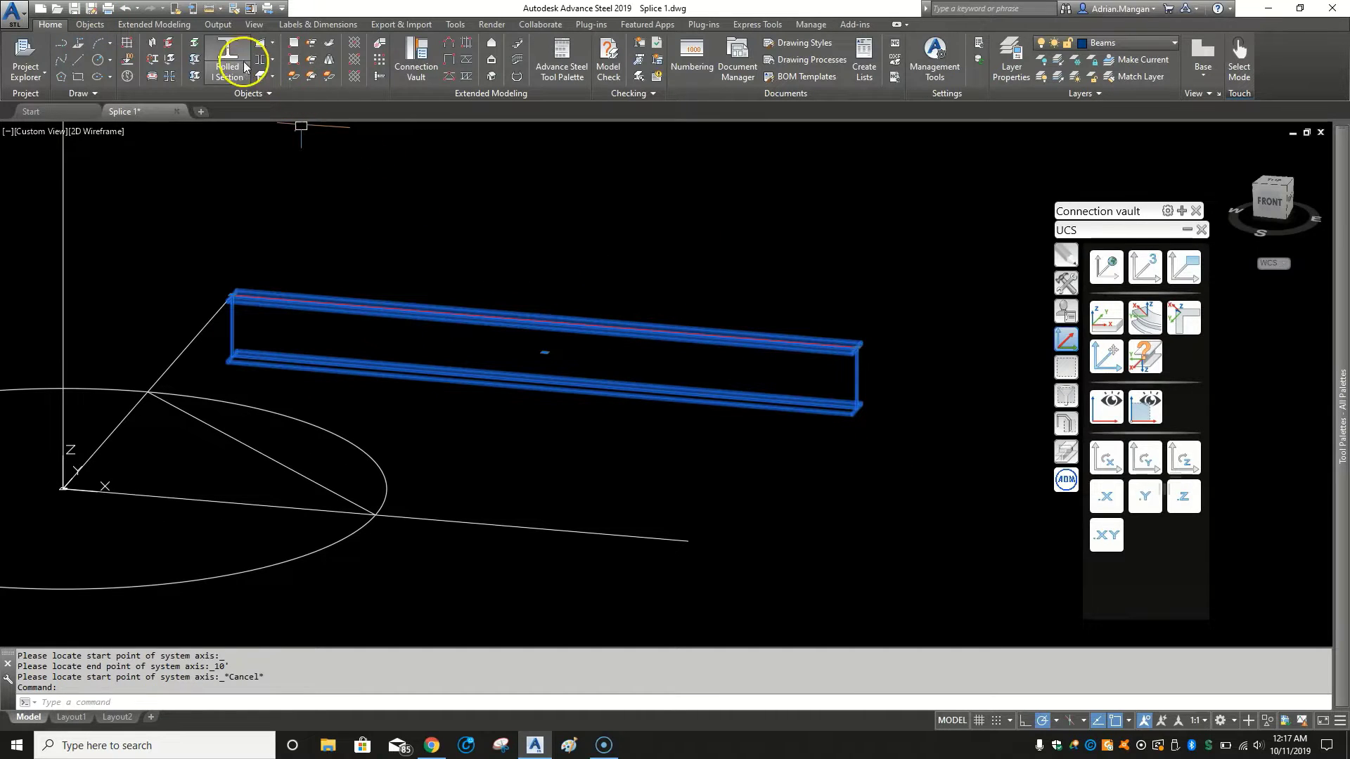
click(195, 61)
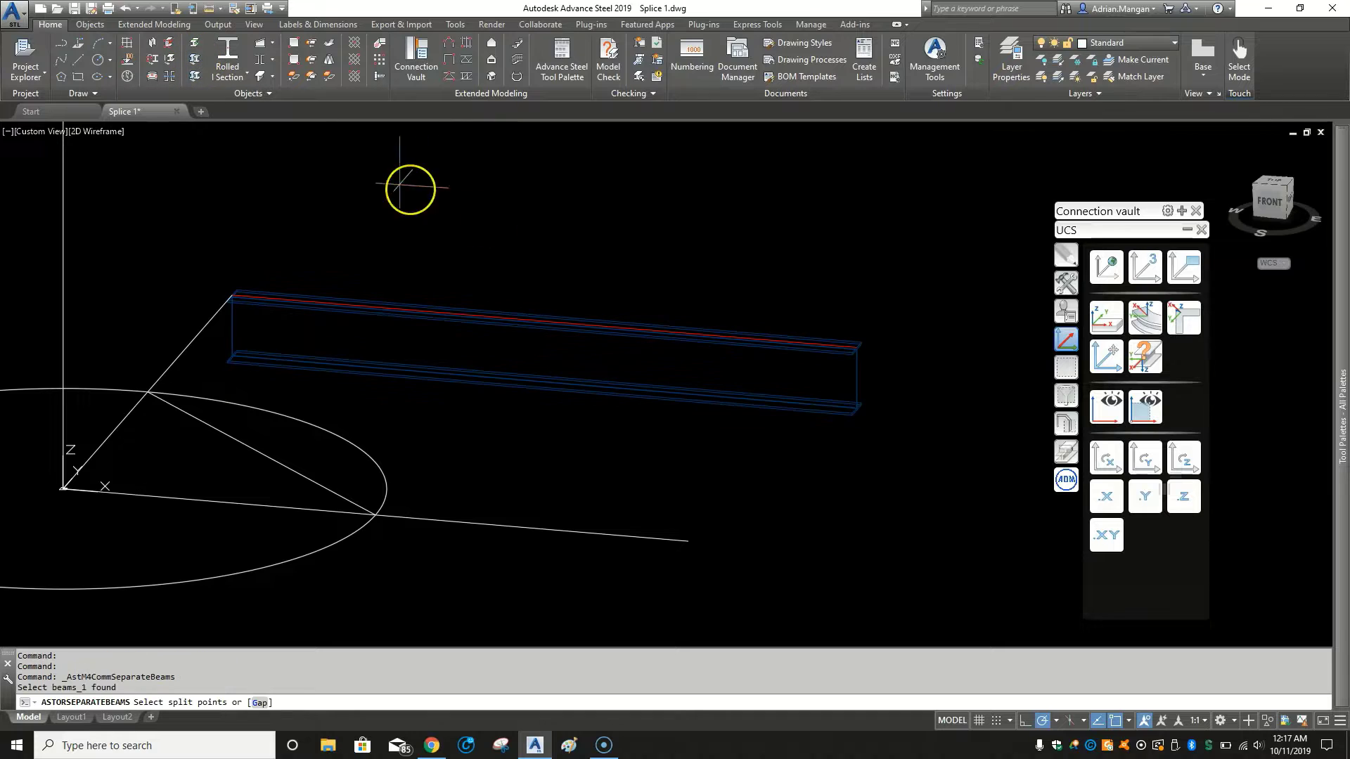
click(544, 322)
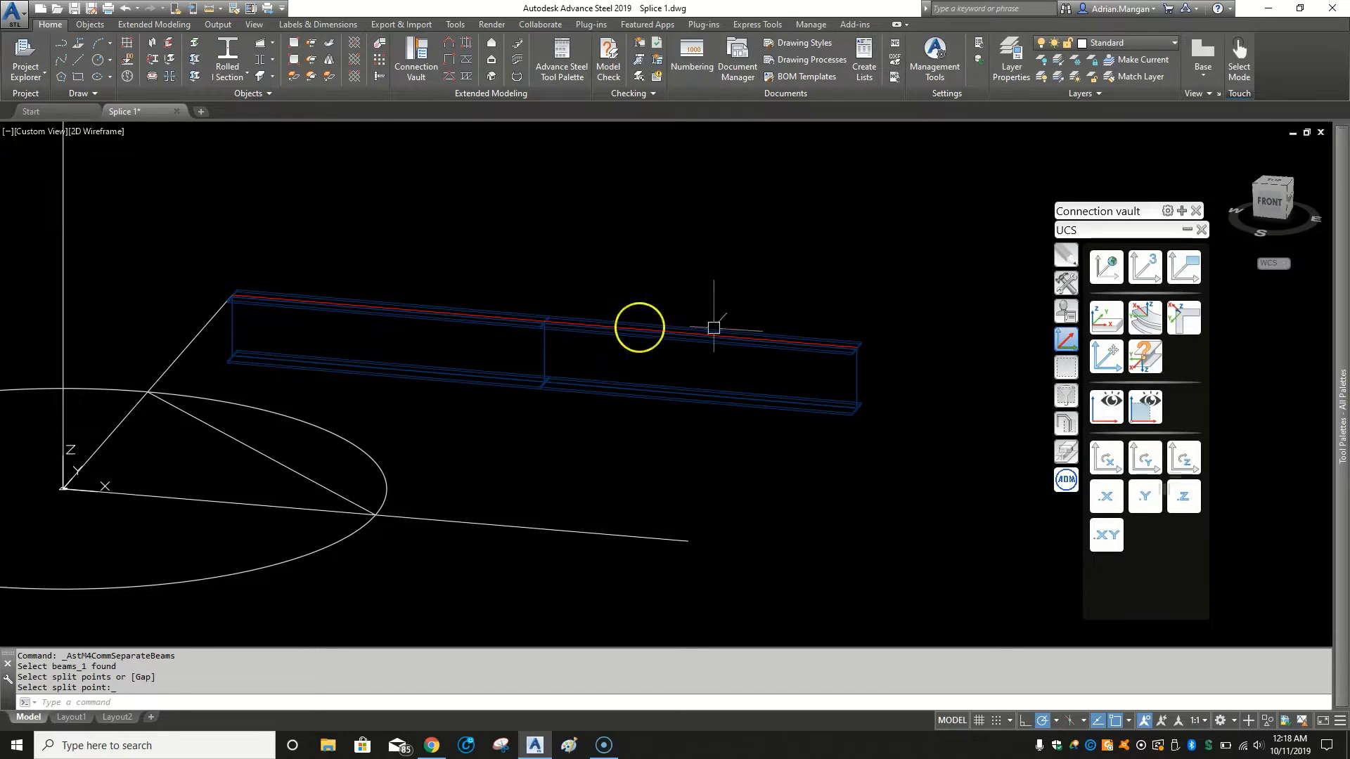
Create a Splice joint from the connection vault, with the first beam half as main beam and the second half as secondary beam.
click(1183, 212)
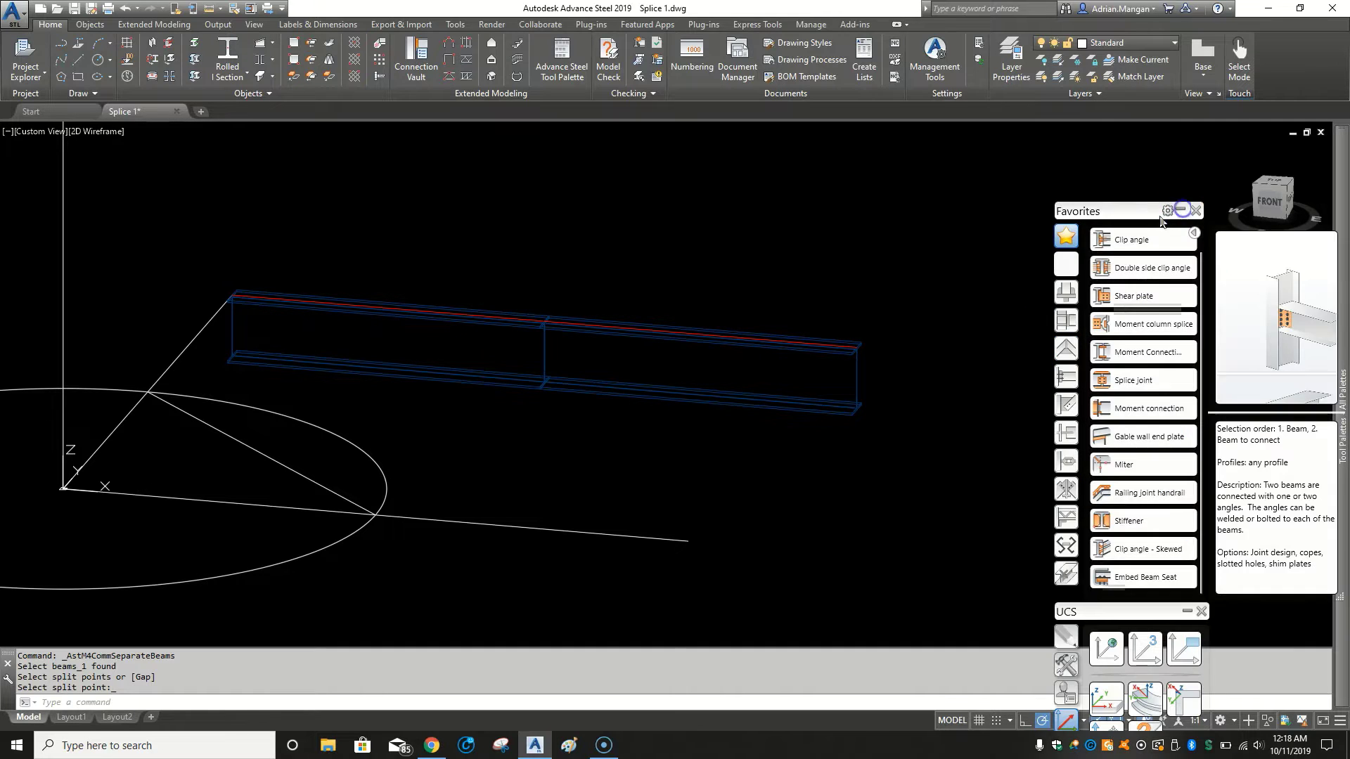
click(1106, 384)
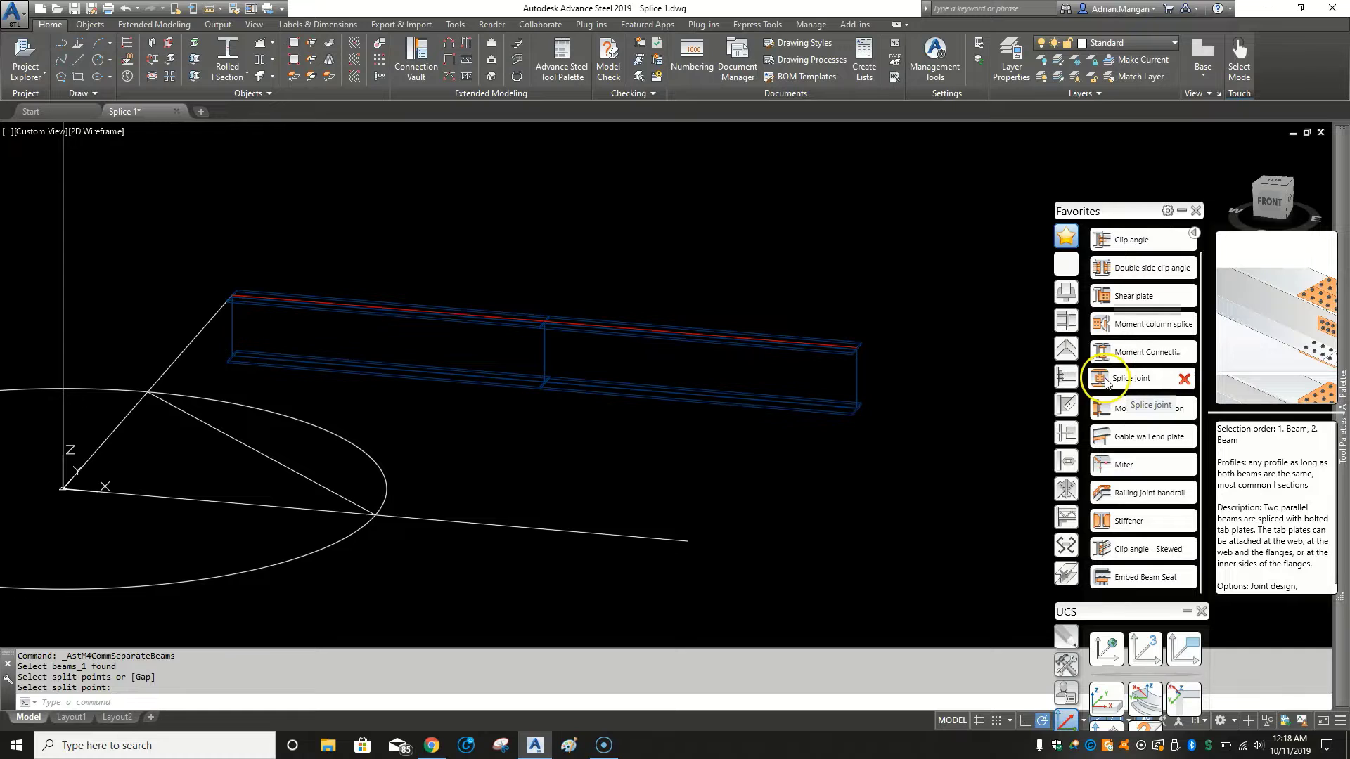
drag(1106, 383, 1139, 383)
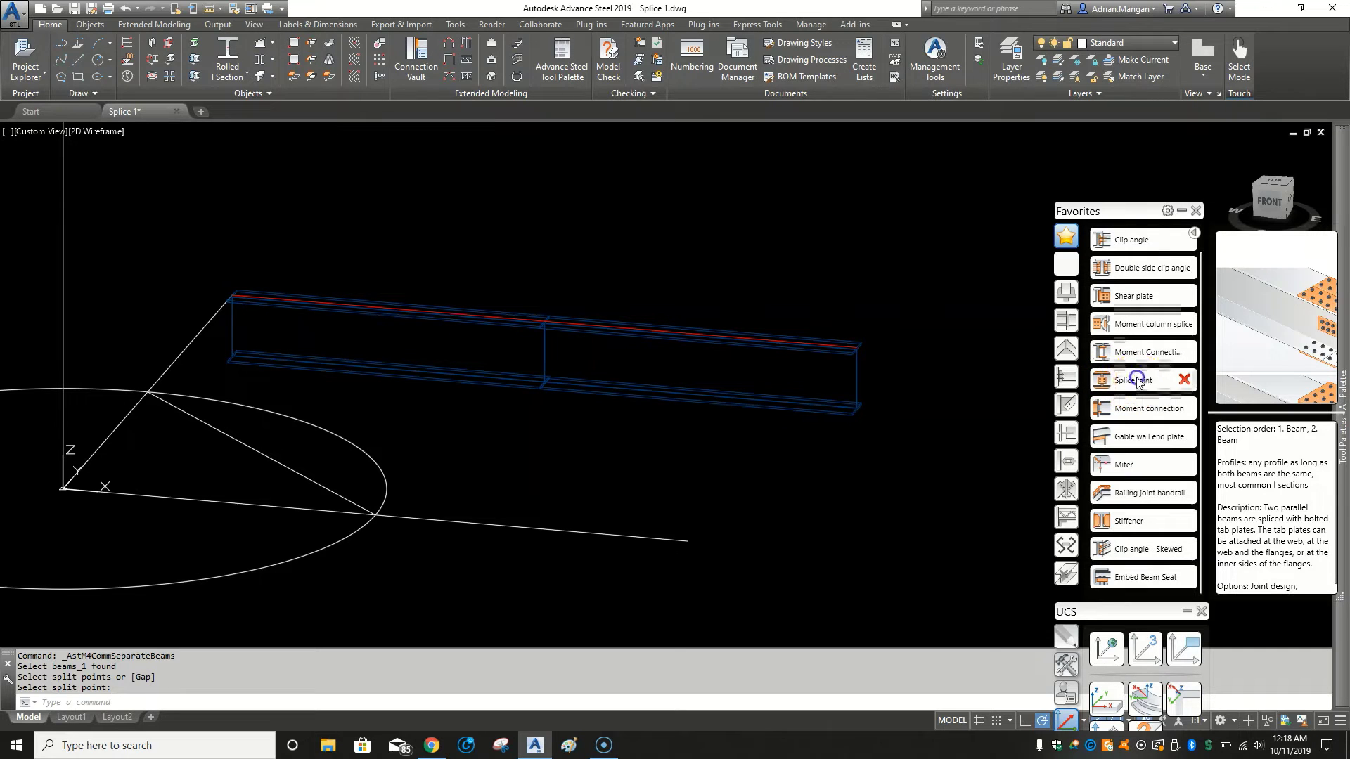
click(480, 320)
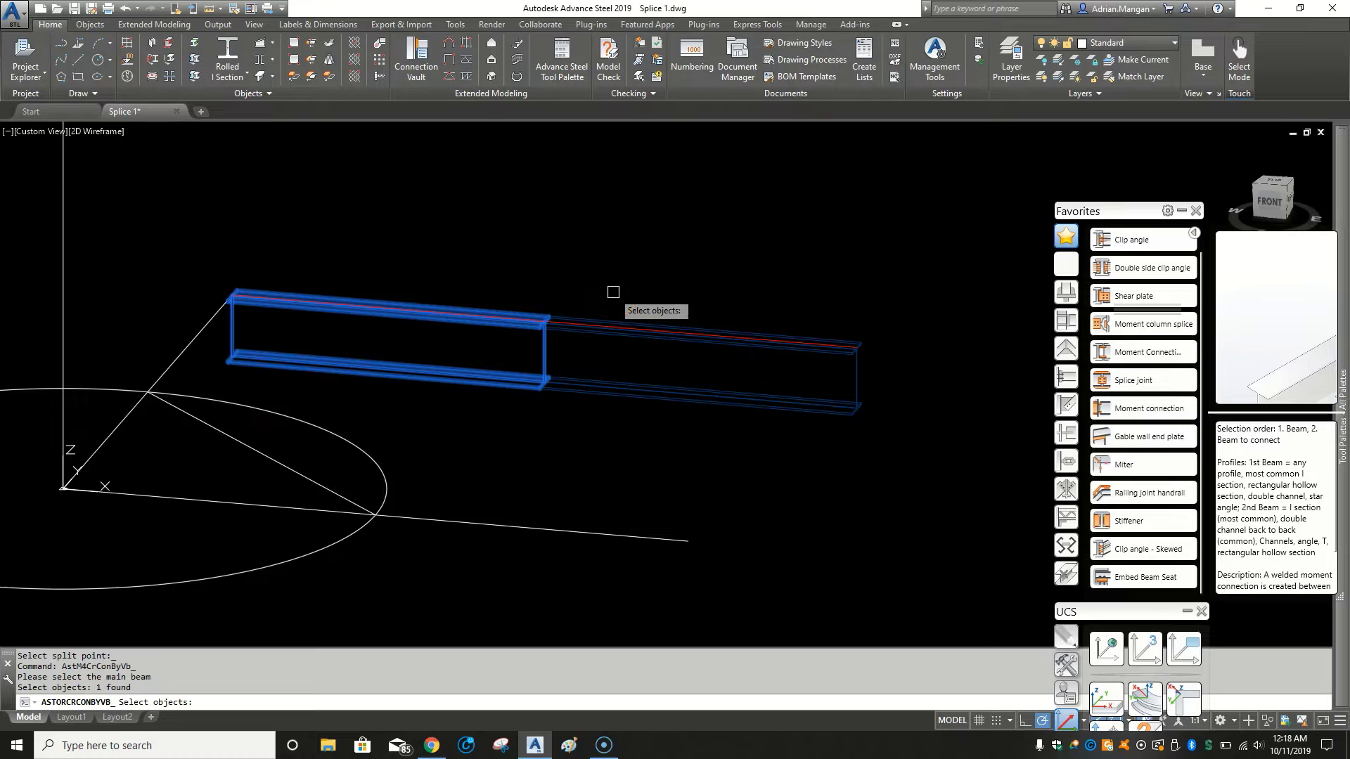
key(Return)
click(610, 324)
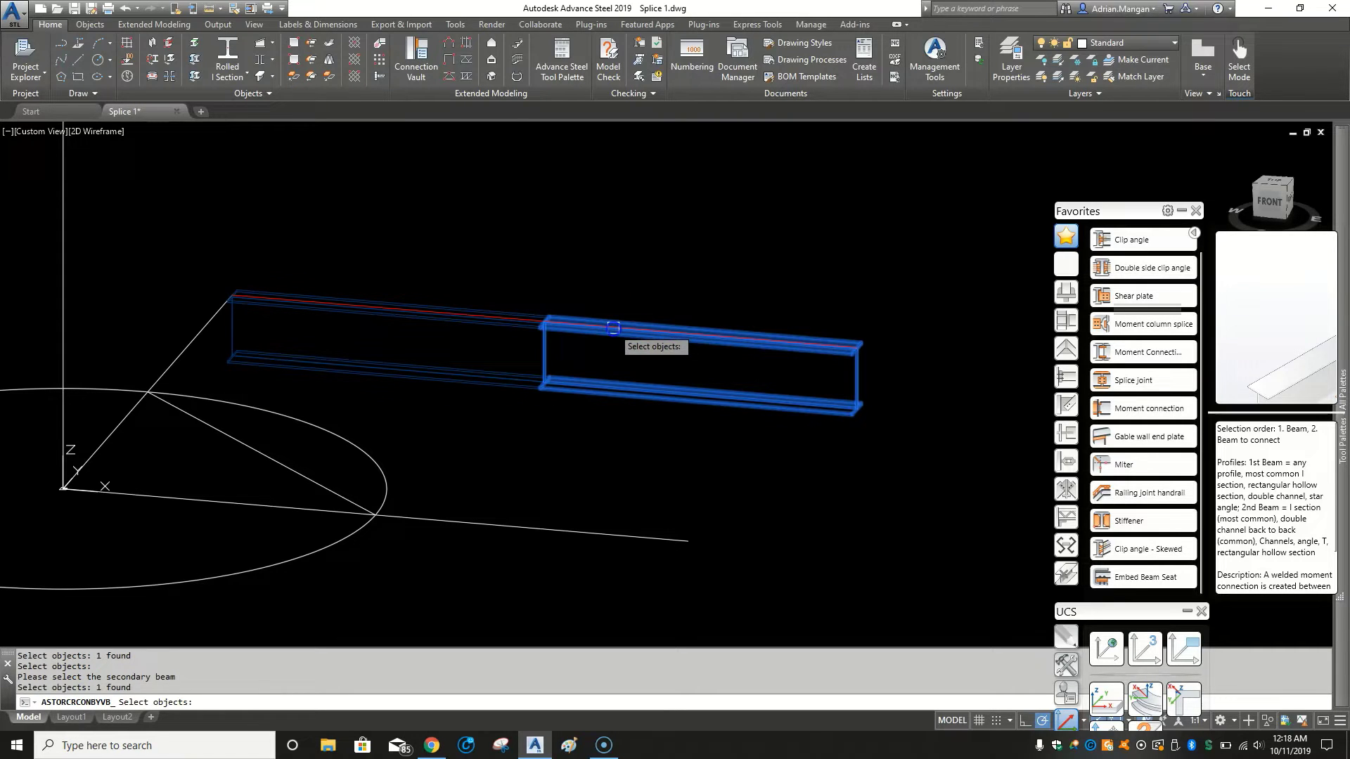
right_click(609, 293)
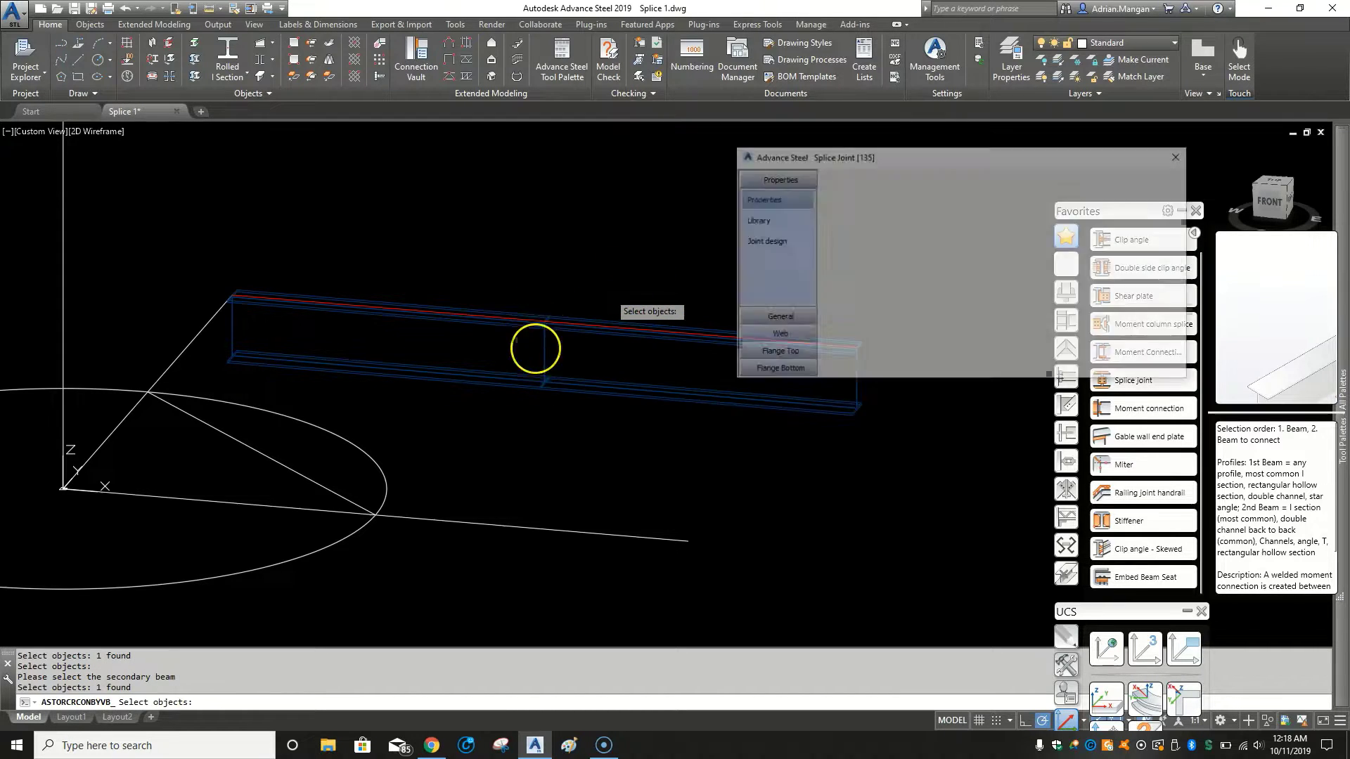
Set the splice joint's type of splice to 2. Web splice.
scroll(548, 337, up, 4)
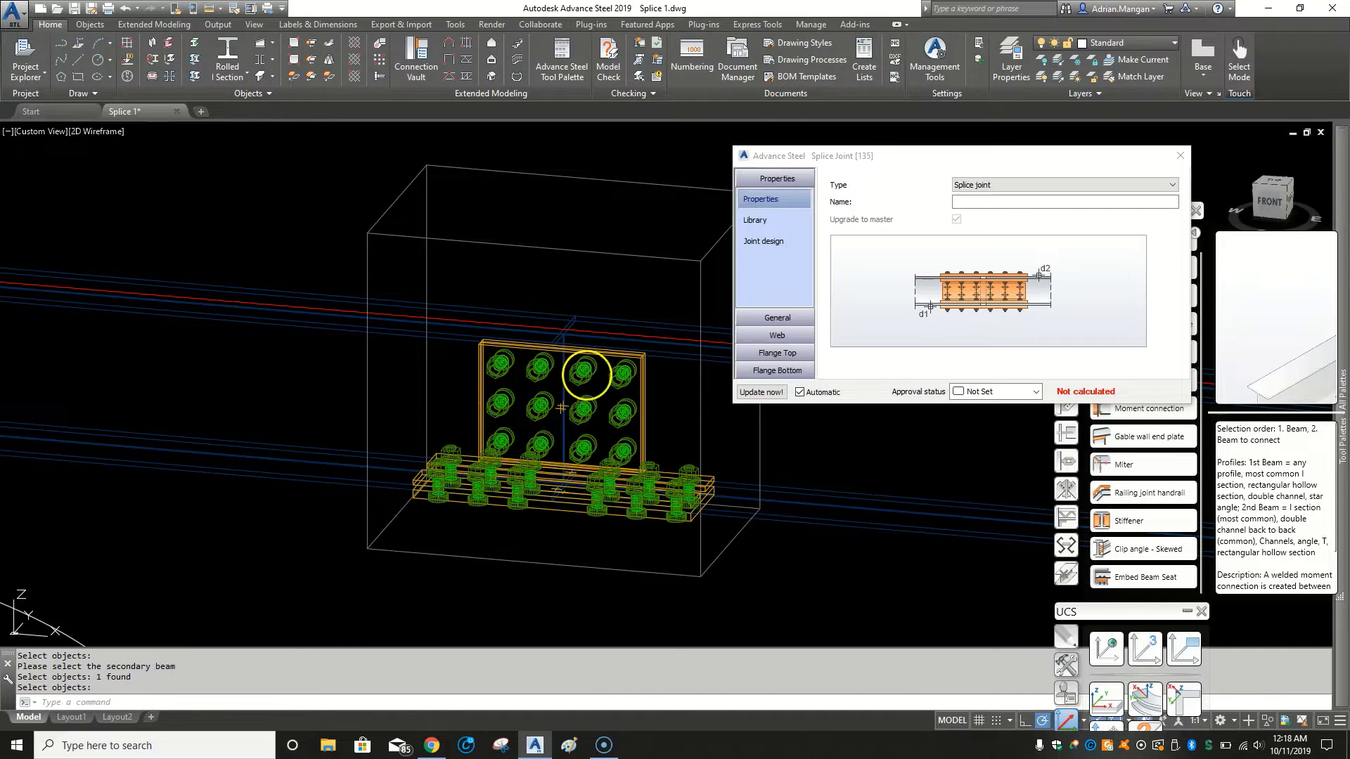
shift+middle_drag(542, 382, 485, 313)
click(789, 318)
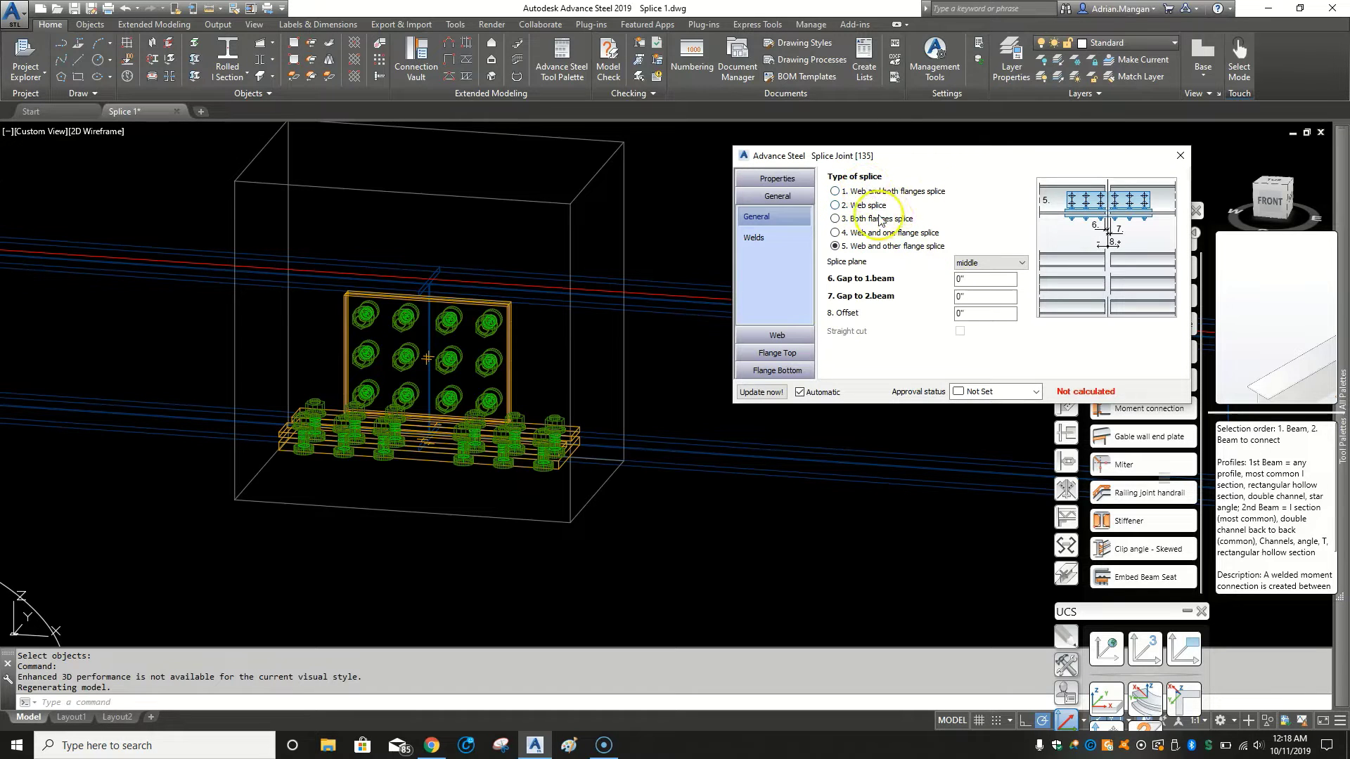
click(836, 205)
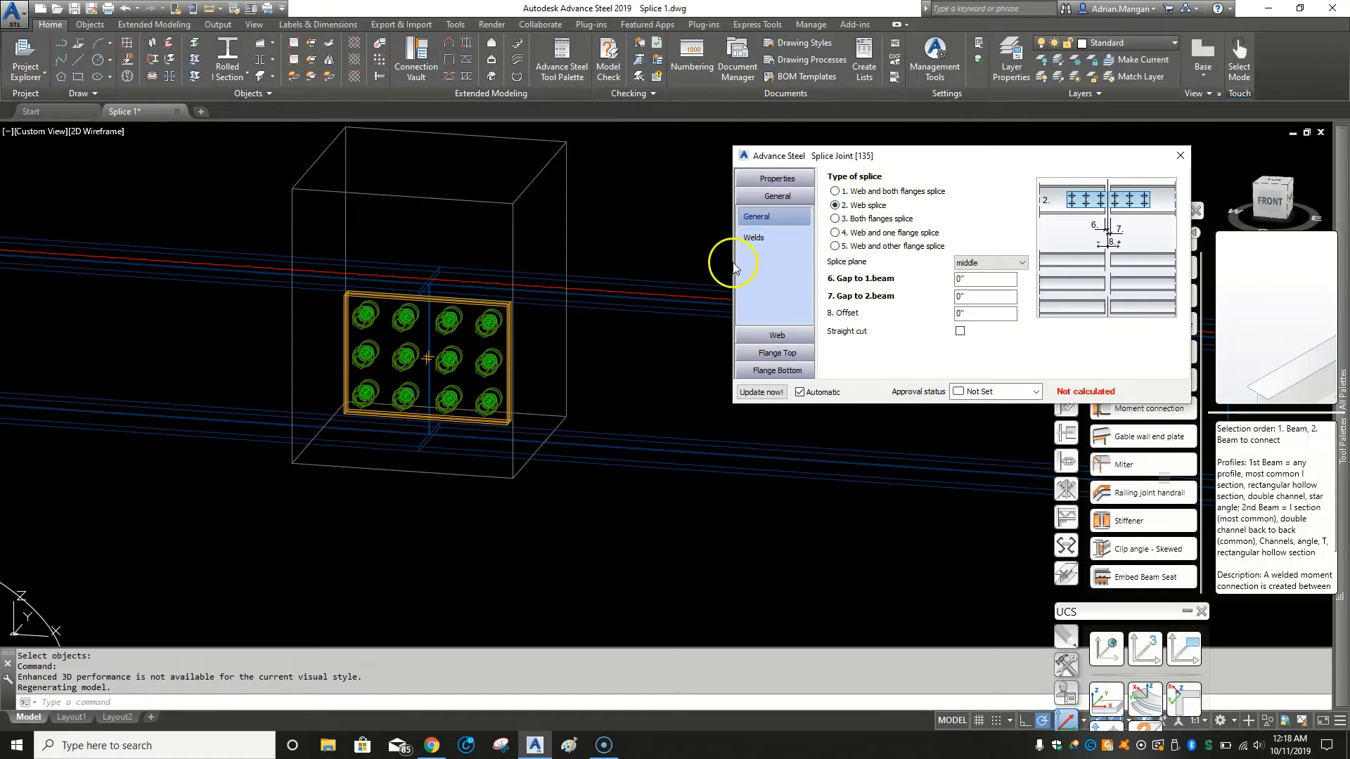
shift+middle_drag(592, 324, 528, 324)
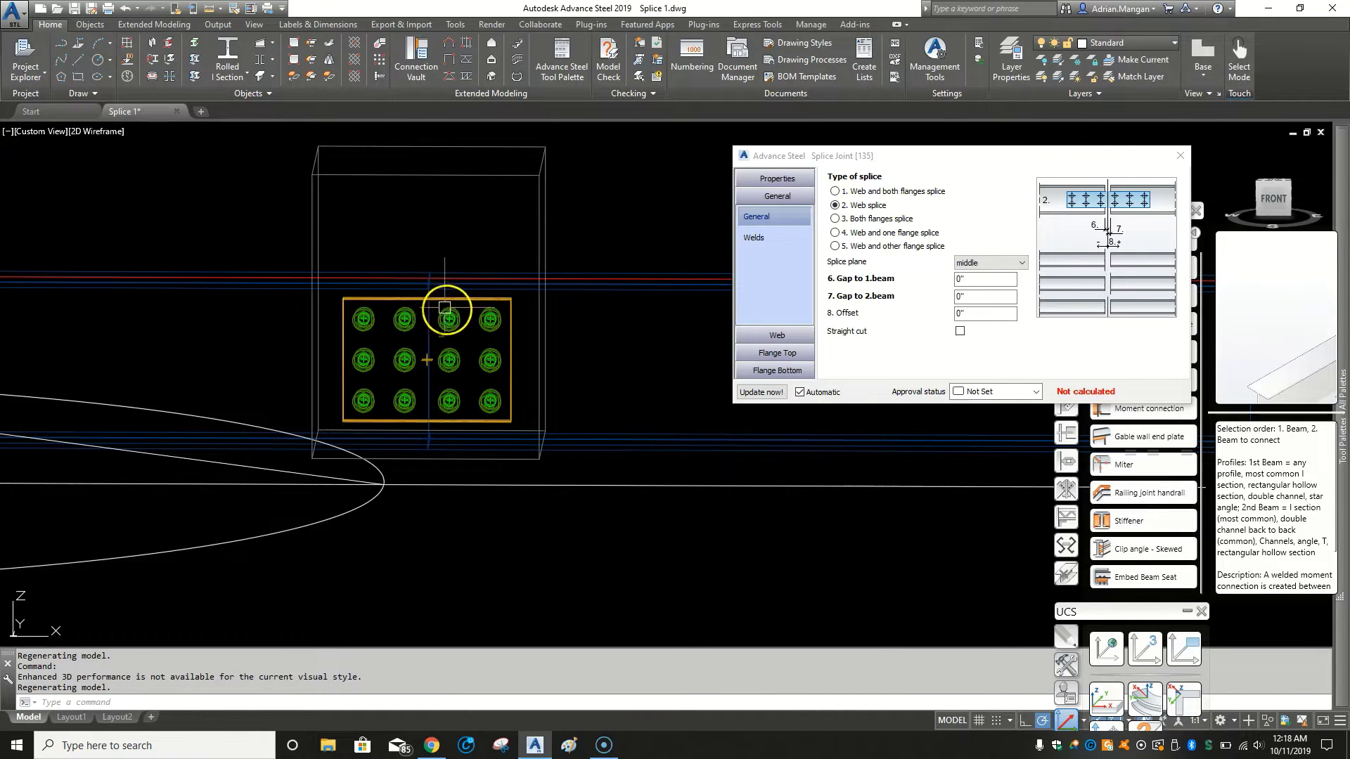
Set the web bolts' 3. Edge distance 1.beam to 1 1/2" in the splice joint.
click(780, 337)
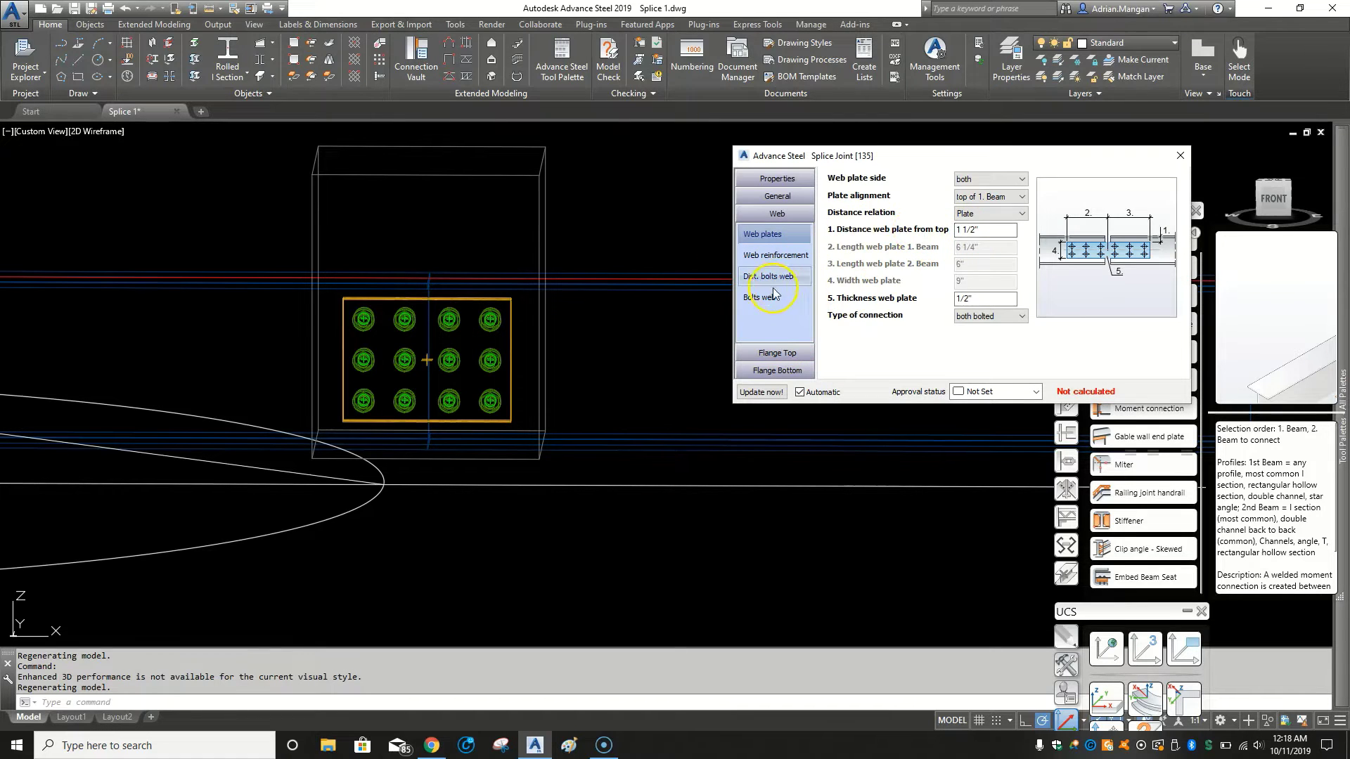
click(769, 277)
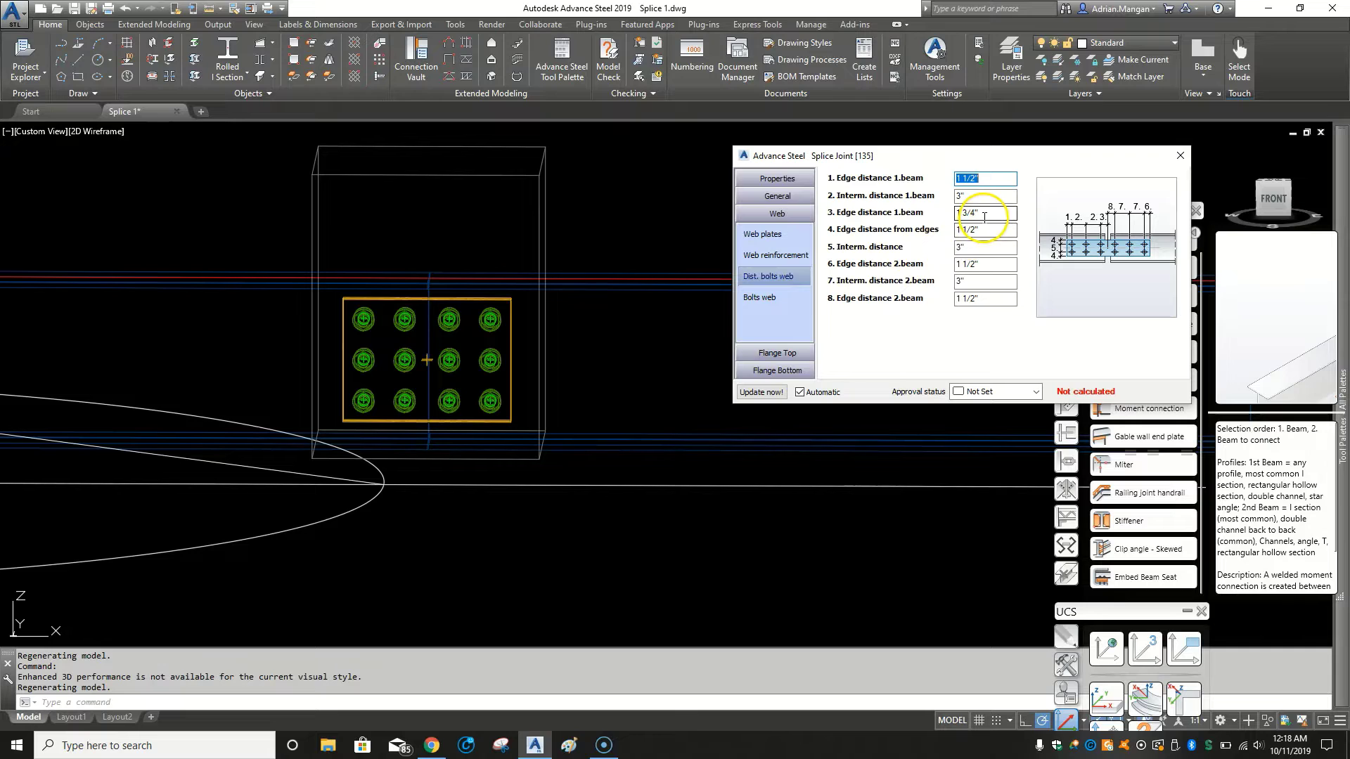
drag(984, 216, 851, 208)
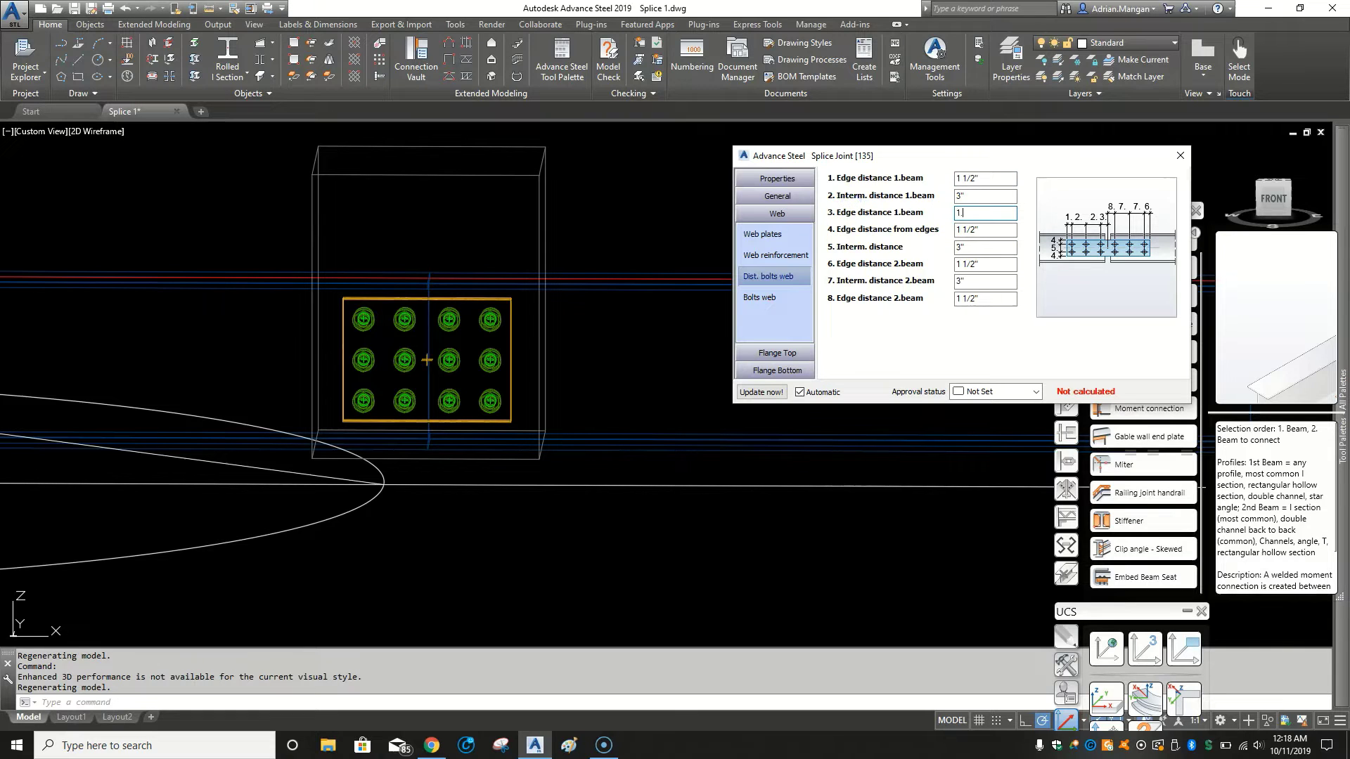
text(1.5)
key(Return)
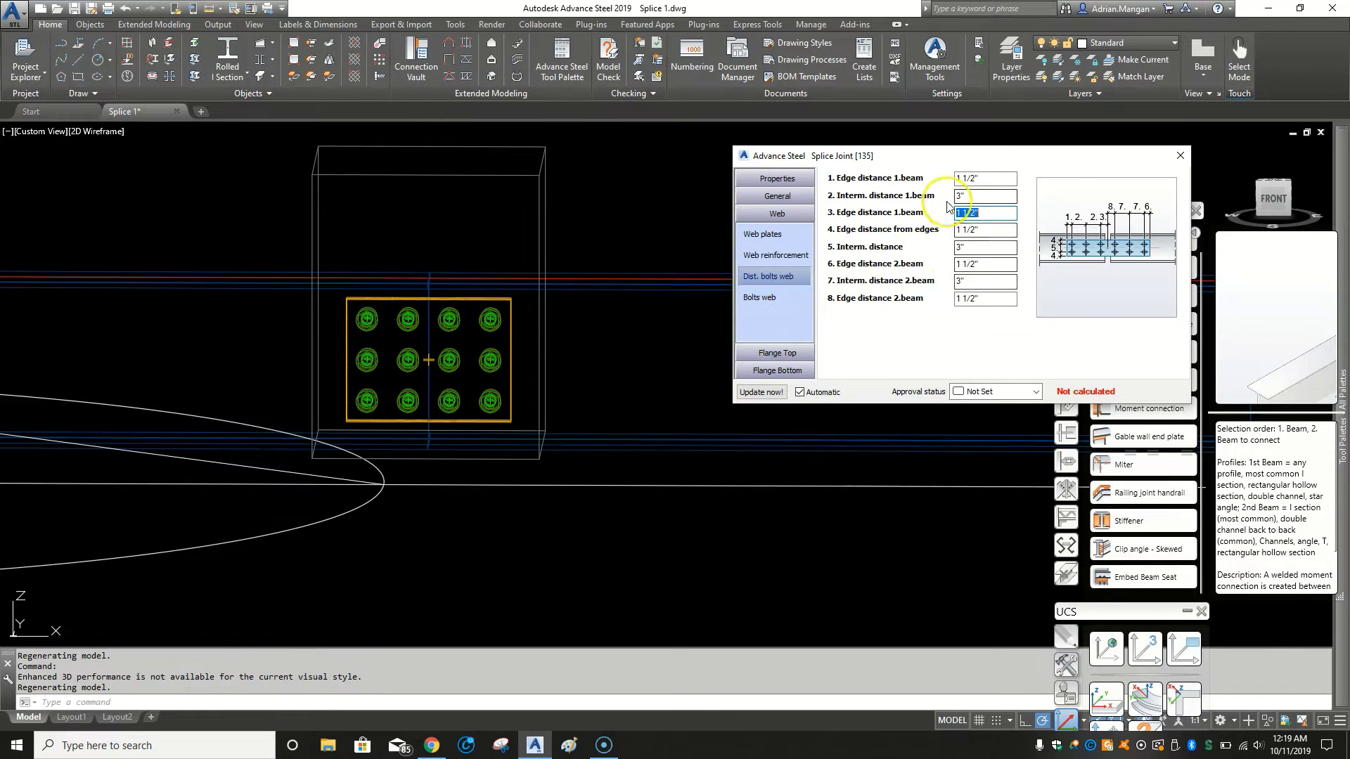
Set the web bolts' number of columns to 1 for both beams and close the splice joint's properties.
click(773, 296)
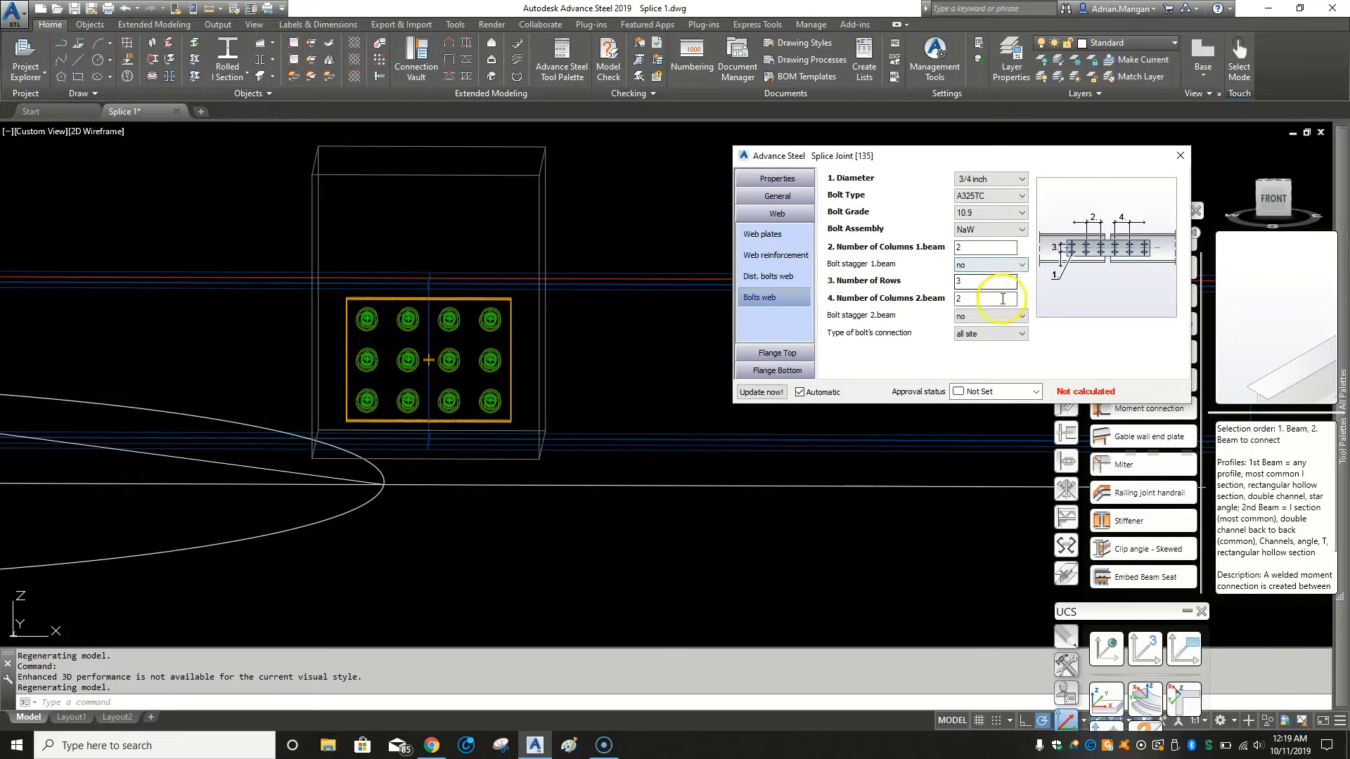
double_click(984, 247)
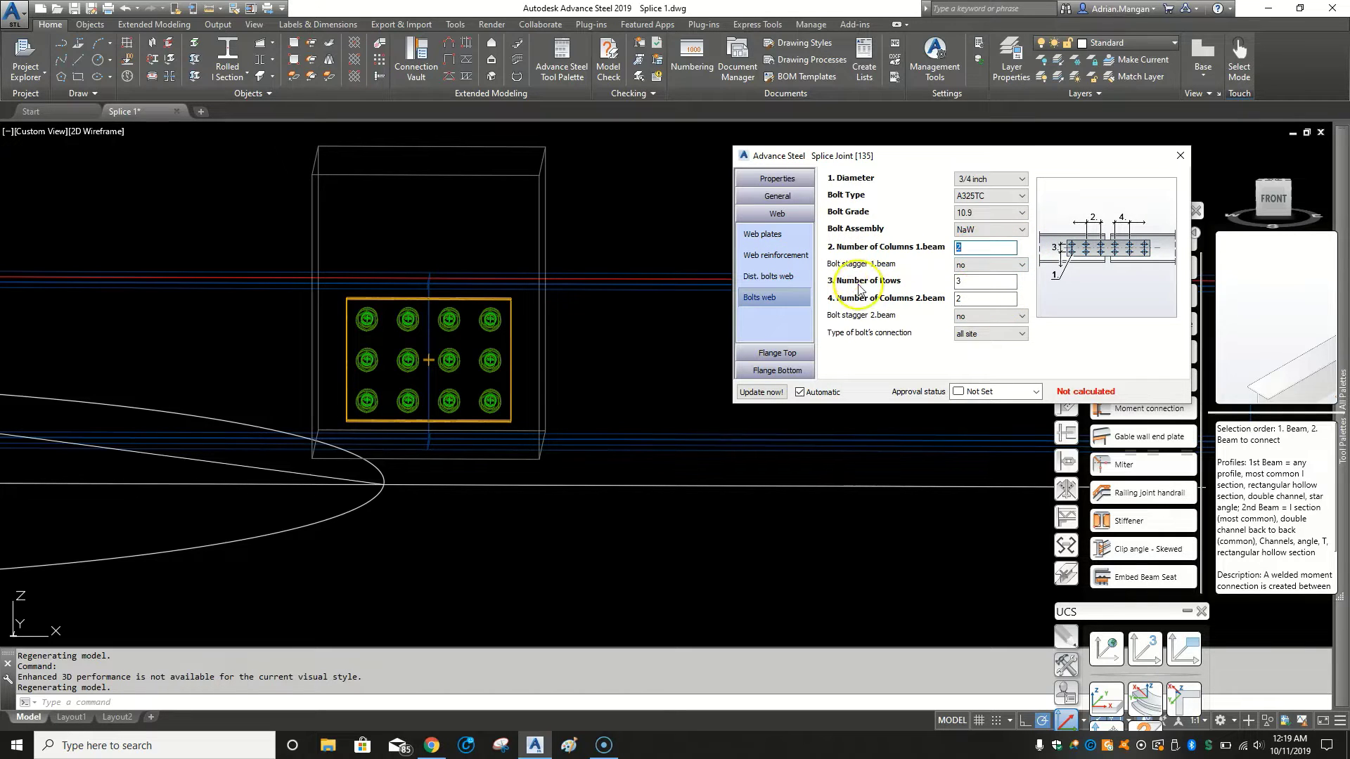
text(1)
double_click(983, 298)
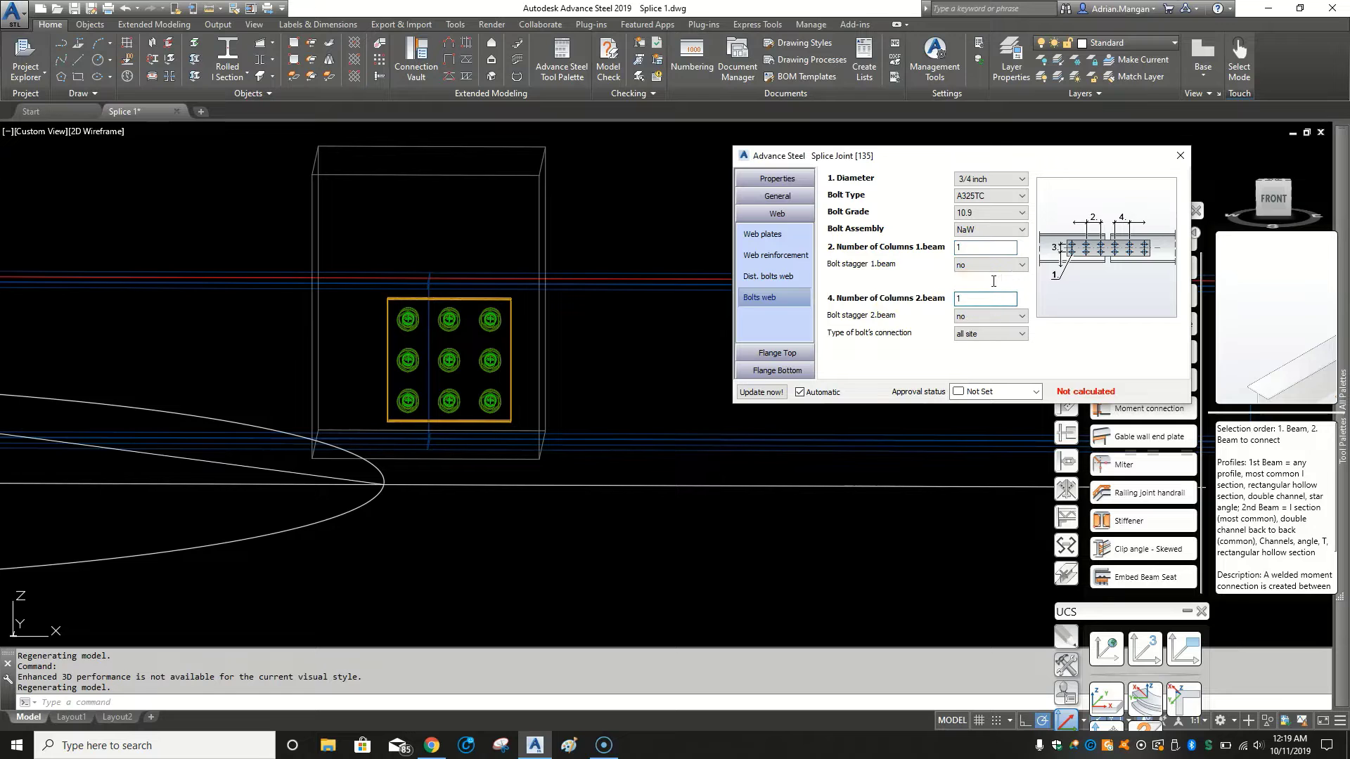
text(1)
mouse_move(488, 325)
shift+middle_down()
mouse_move(450, 345)
mouse_move(479, 329)
mouse_move(468, 341)
mouse_move(426, 304)
mouse_move(386, 304)
mouse_move(425, 304)
shift+middle_up()
scroll(428, 307, up, 4)
scroll(428, 307, up, 2)
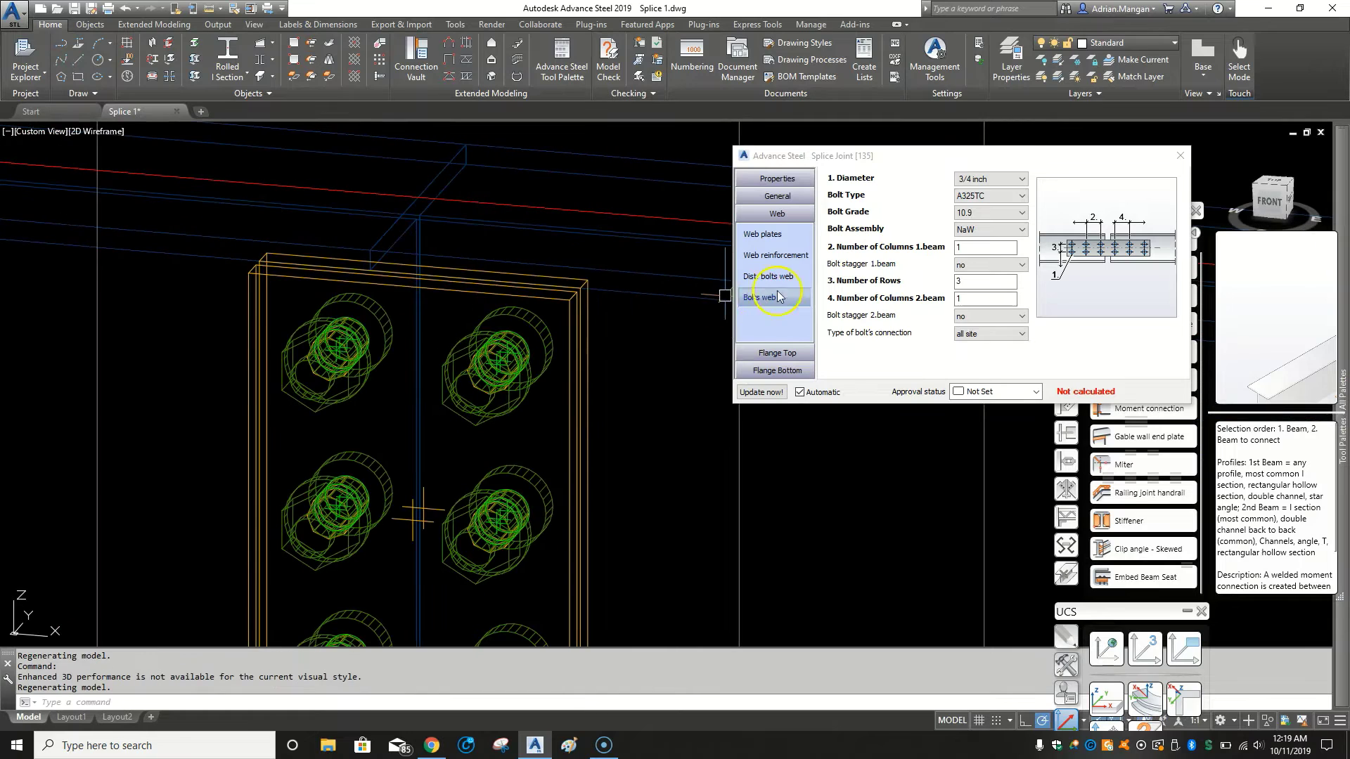
click(791, 241)
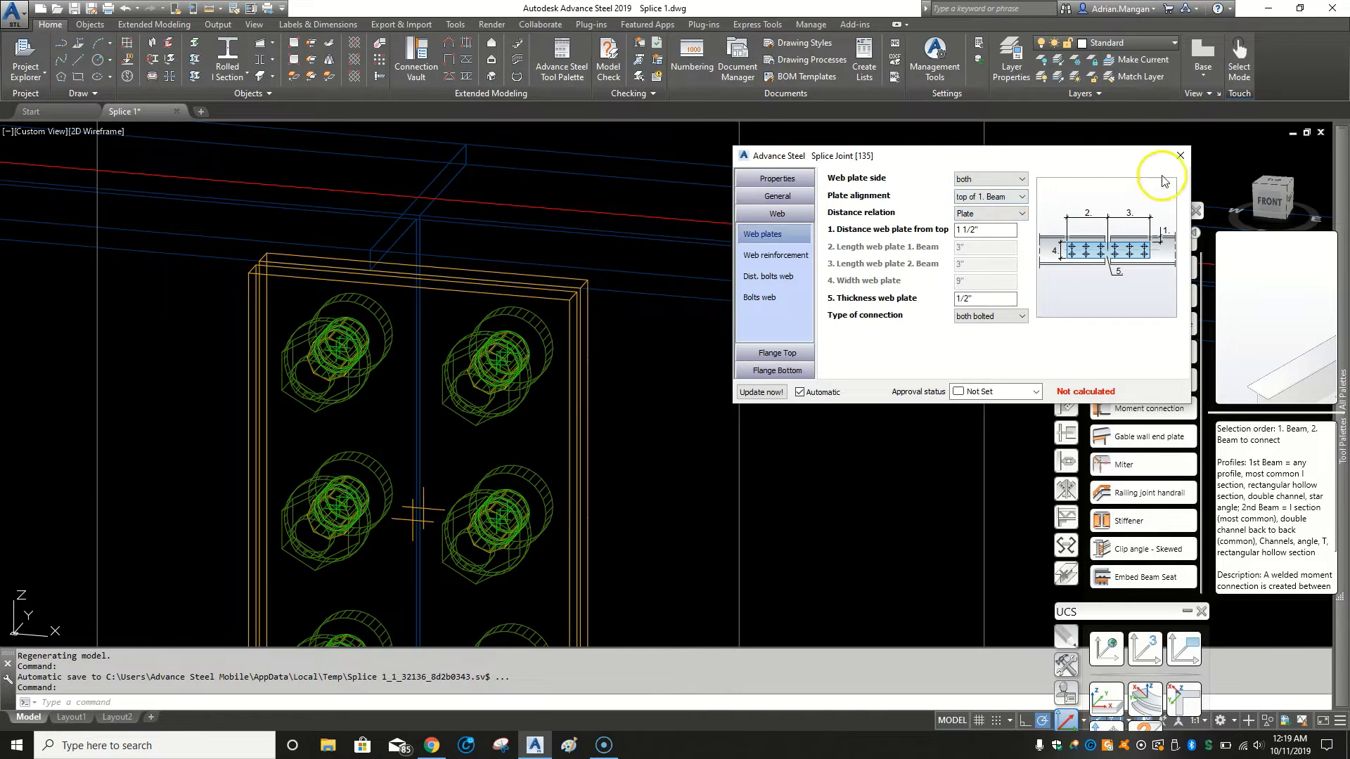
click(1180, 155)
Examine the web splice from several angles and look over the Splice joint and Moment Connection Beam to Beam options among the favorite connections.
scroll(605, 241, down, 5)
mouse_move(605, 241)
shift+middle_down()
mouse_move(576, 262)
mouse_move(599, 226)
mouse_move(560, 274)
mouse_move(593, 265)
shift+middle_up()
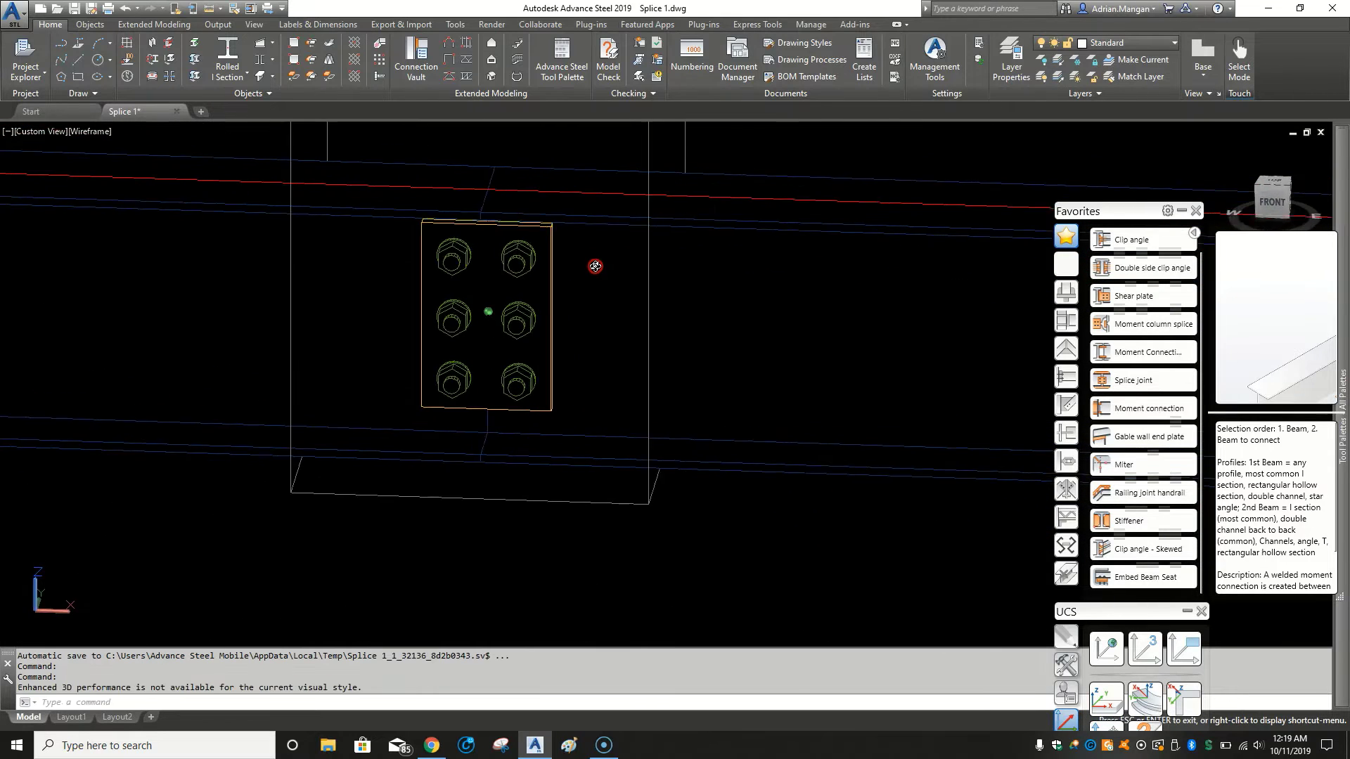
scroll(492, 197, up, 4)
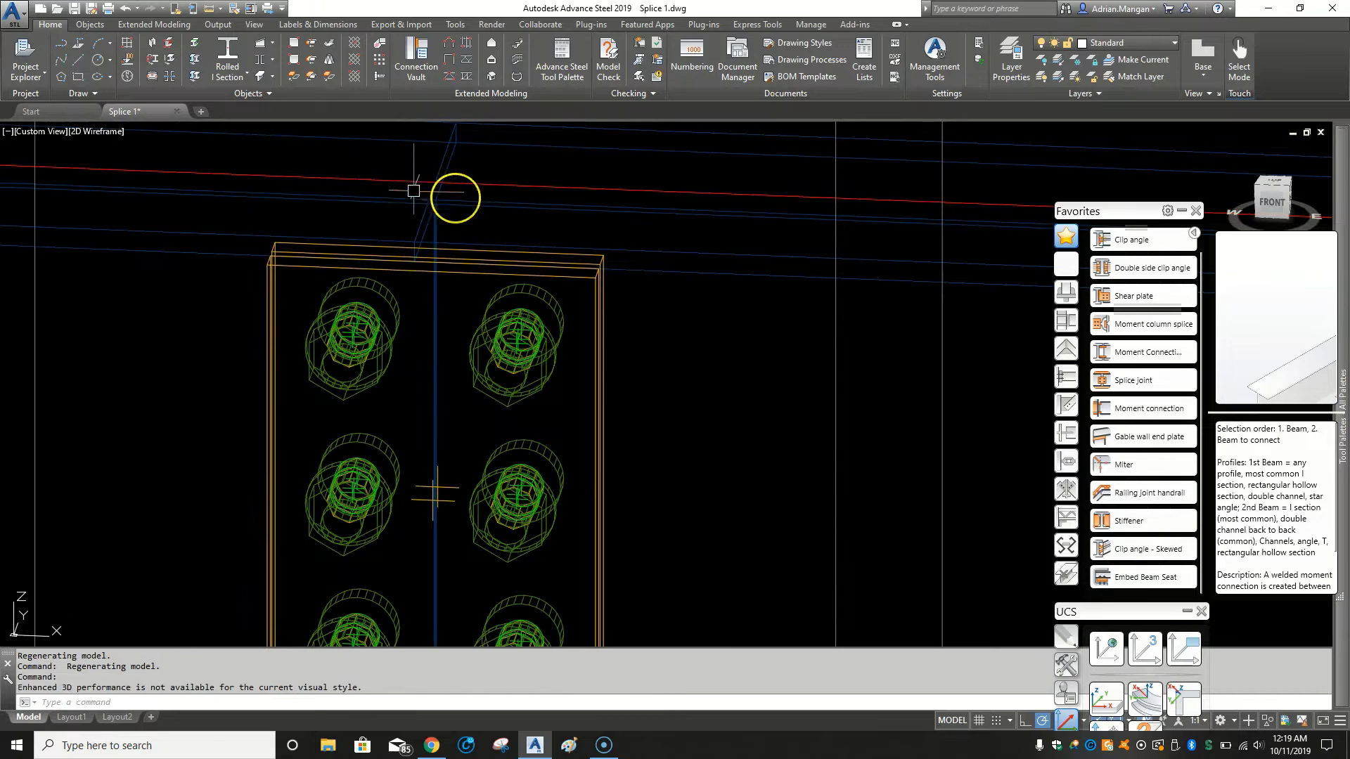
scroll(404, 196, down, 4)
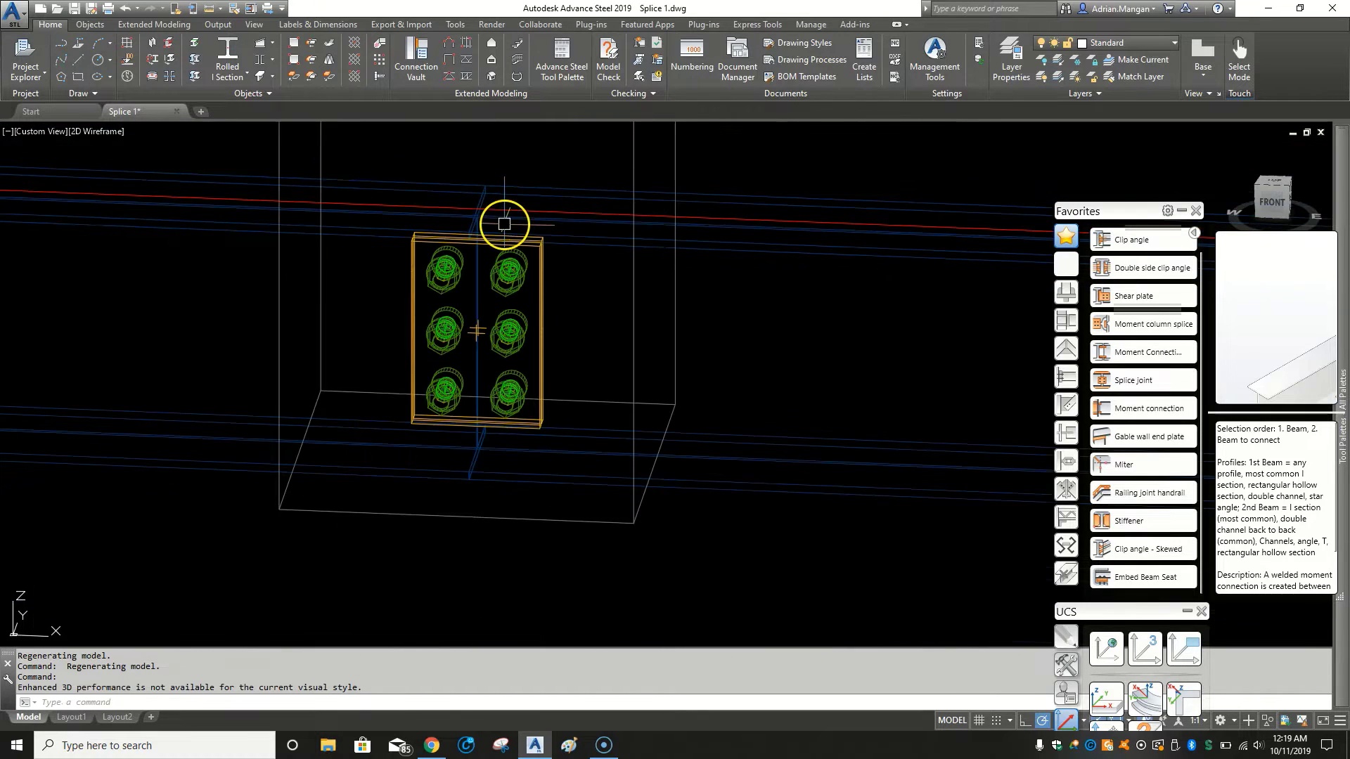
shift+middle_drag(504, 220, 655, 273)
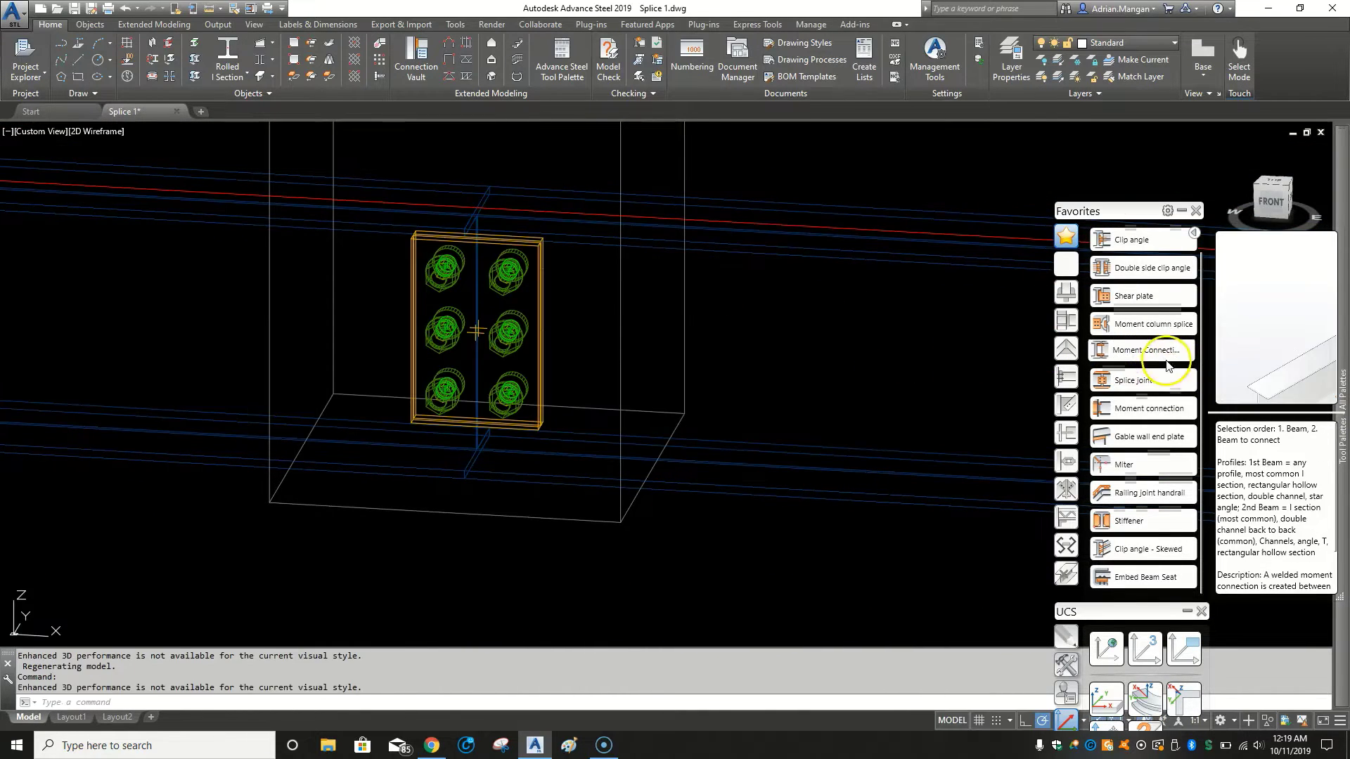
click(1145, 381)
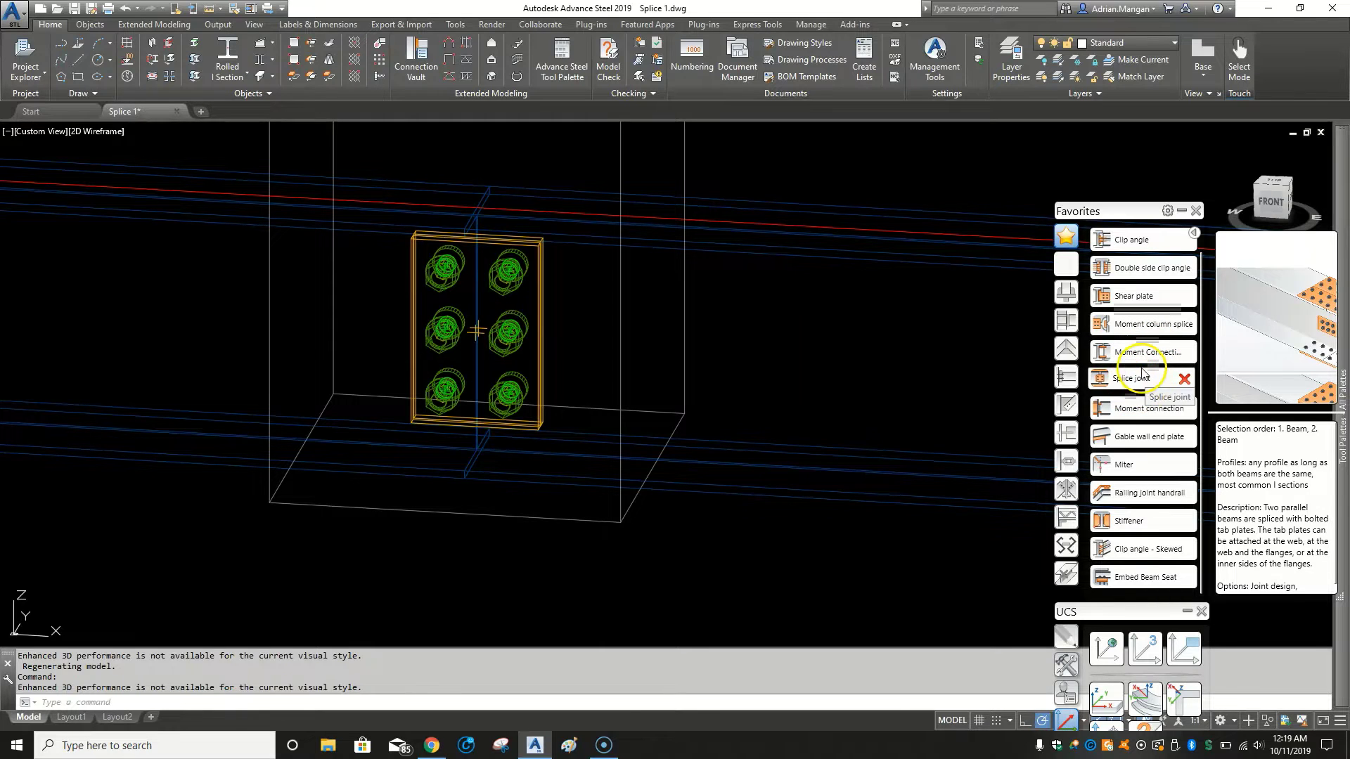
mouse_move(1129, 407)
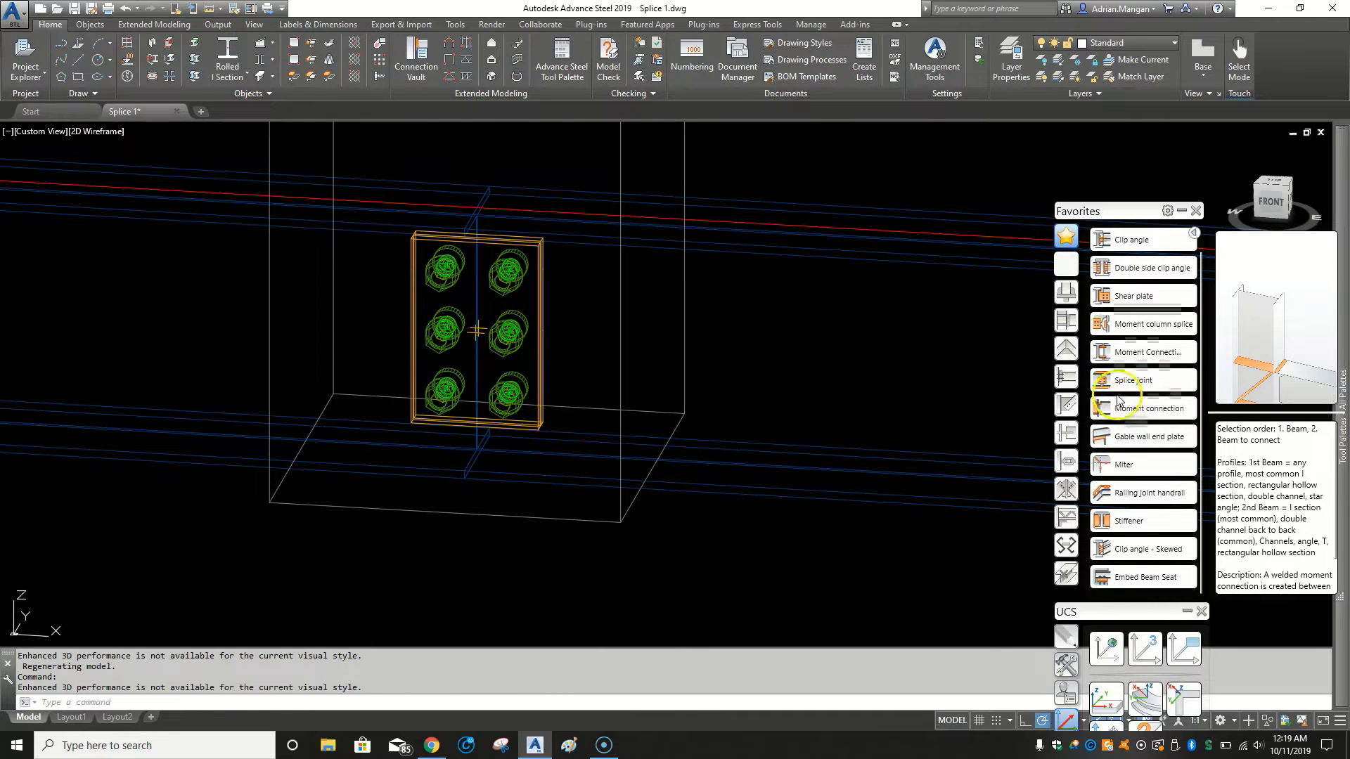
mouse_move(1133, 353)
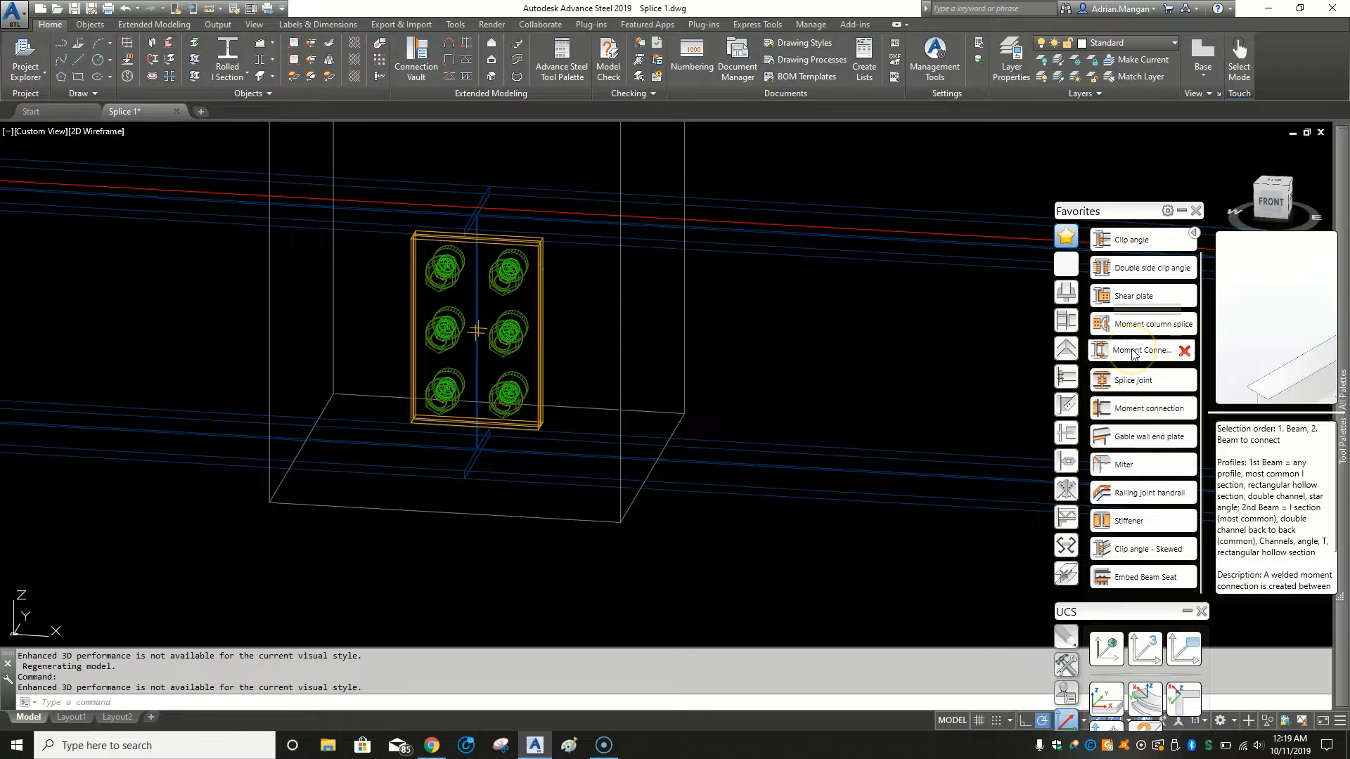
click(1134, 354)
drag(1114, 349, 1128, 356)
click(1130, 351)
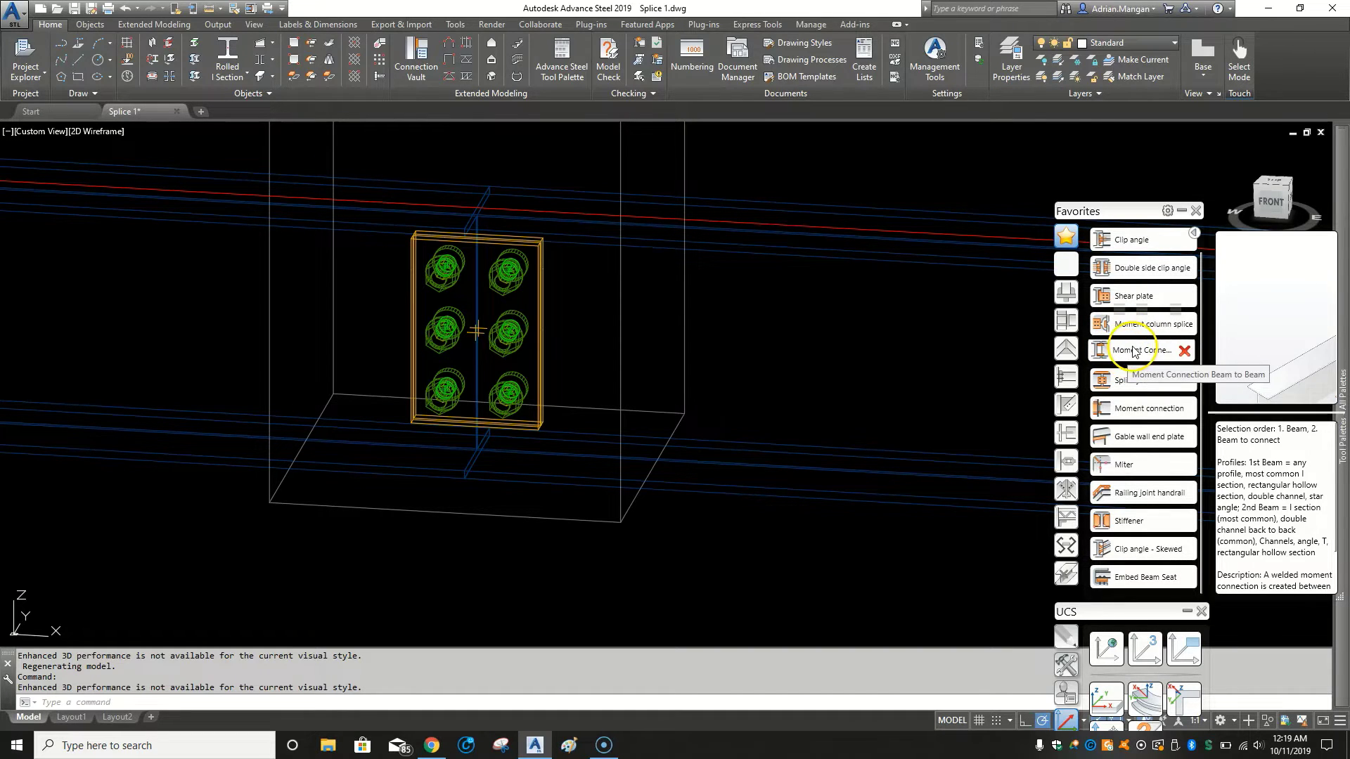
click(1135, 355)
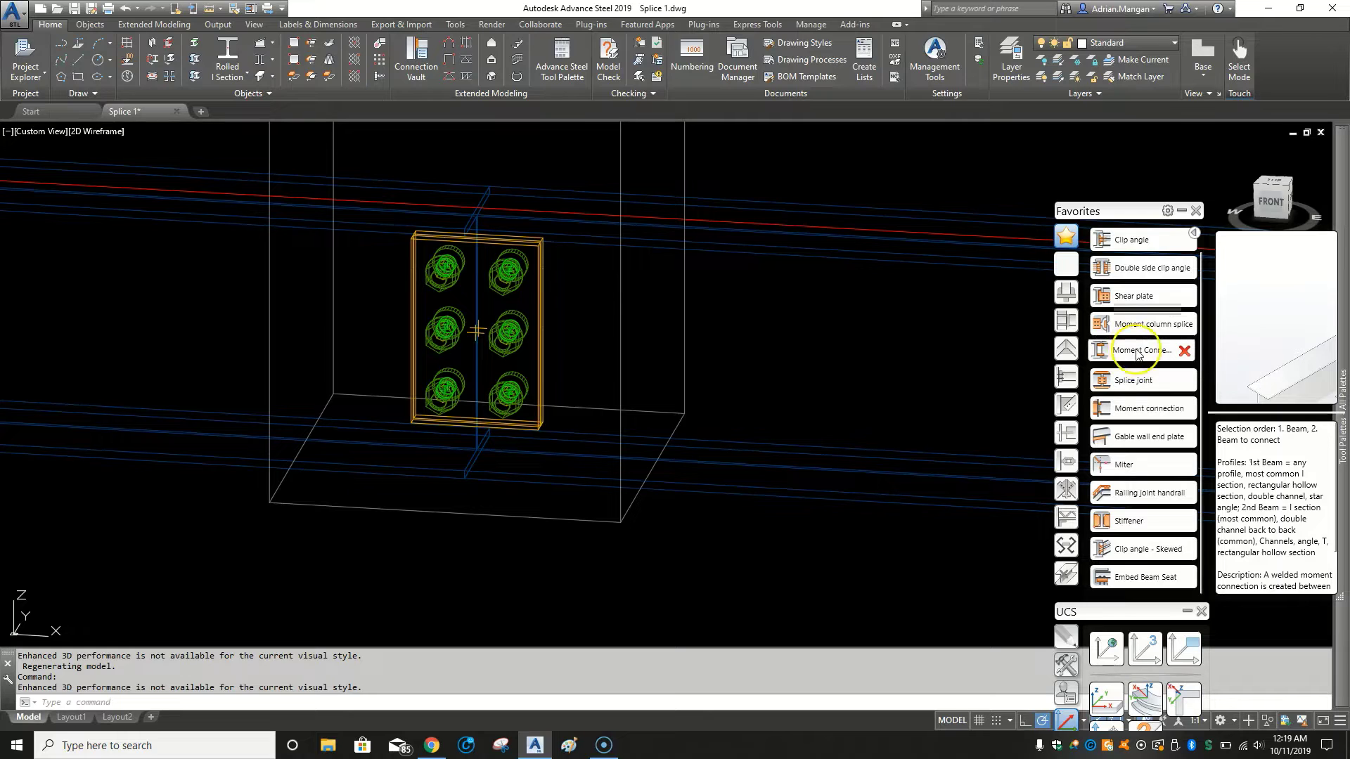
drag(1135, 354, 1134, 351)
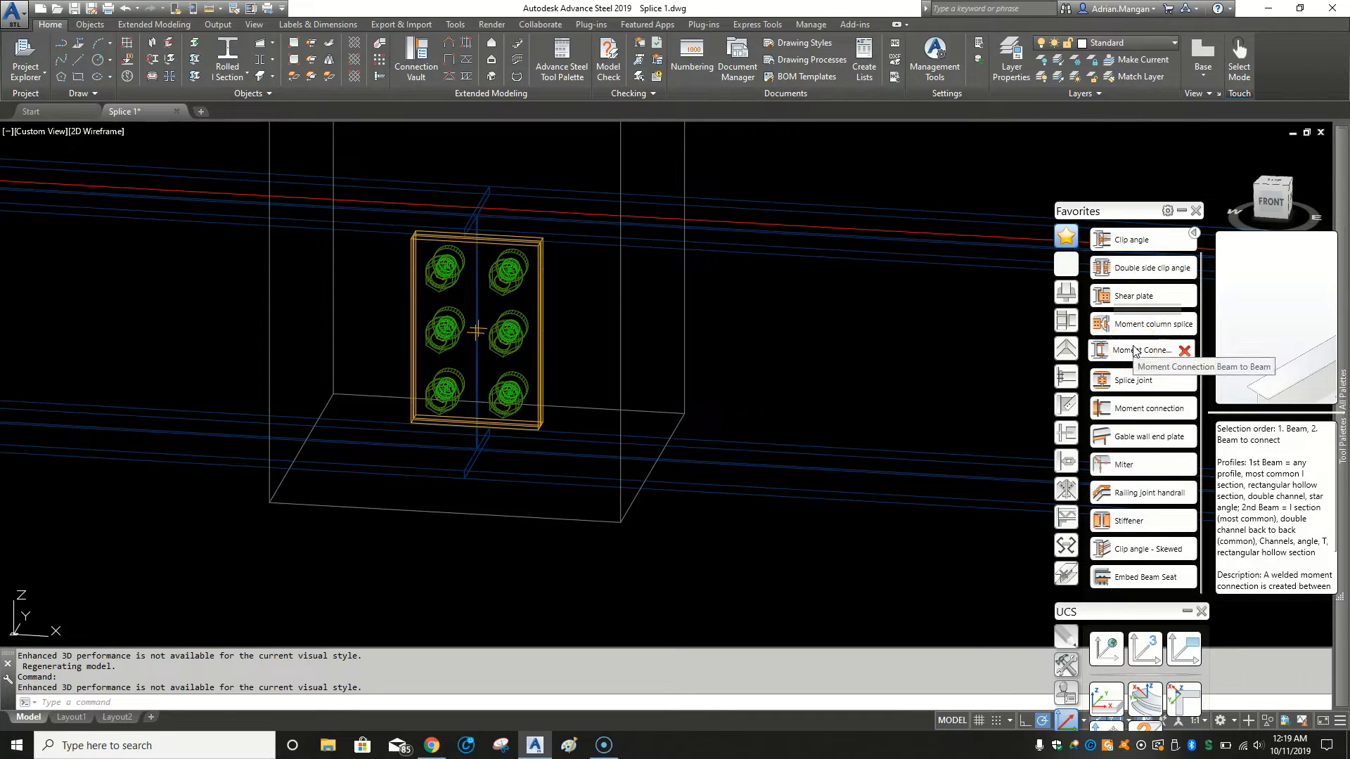
Create a Moment Connection Beam to Beam at the splice, with the first beam half as main beam and the second half as secondary beam.
click(1134, 350)
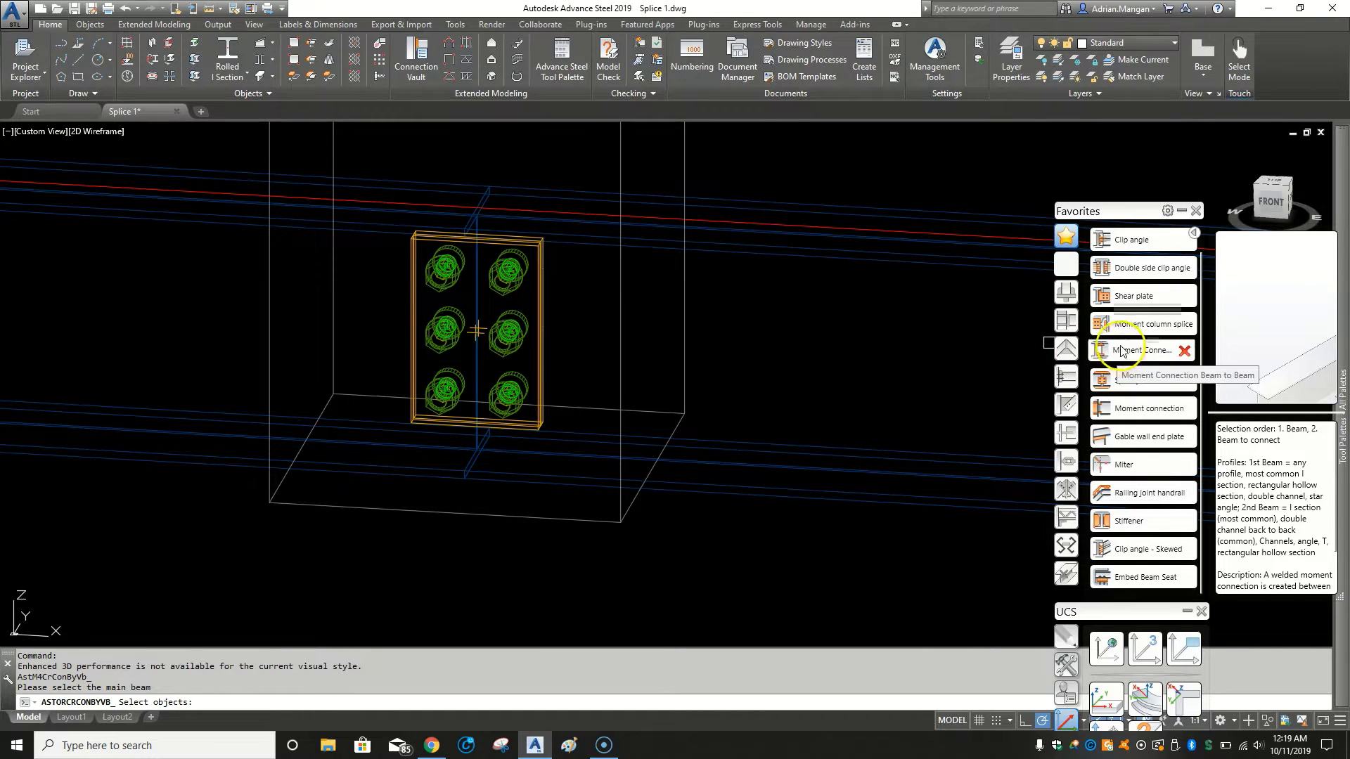
click(435, 187)
key(Return)
click(542, 194)
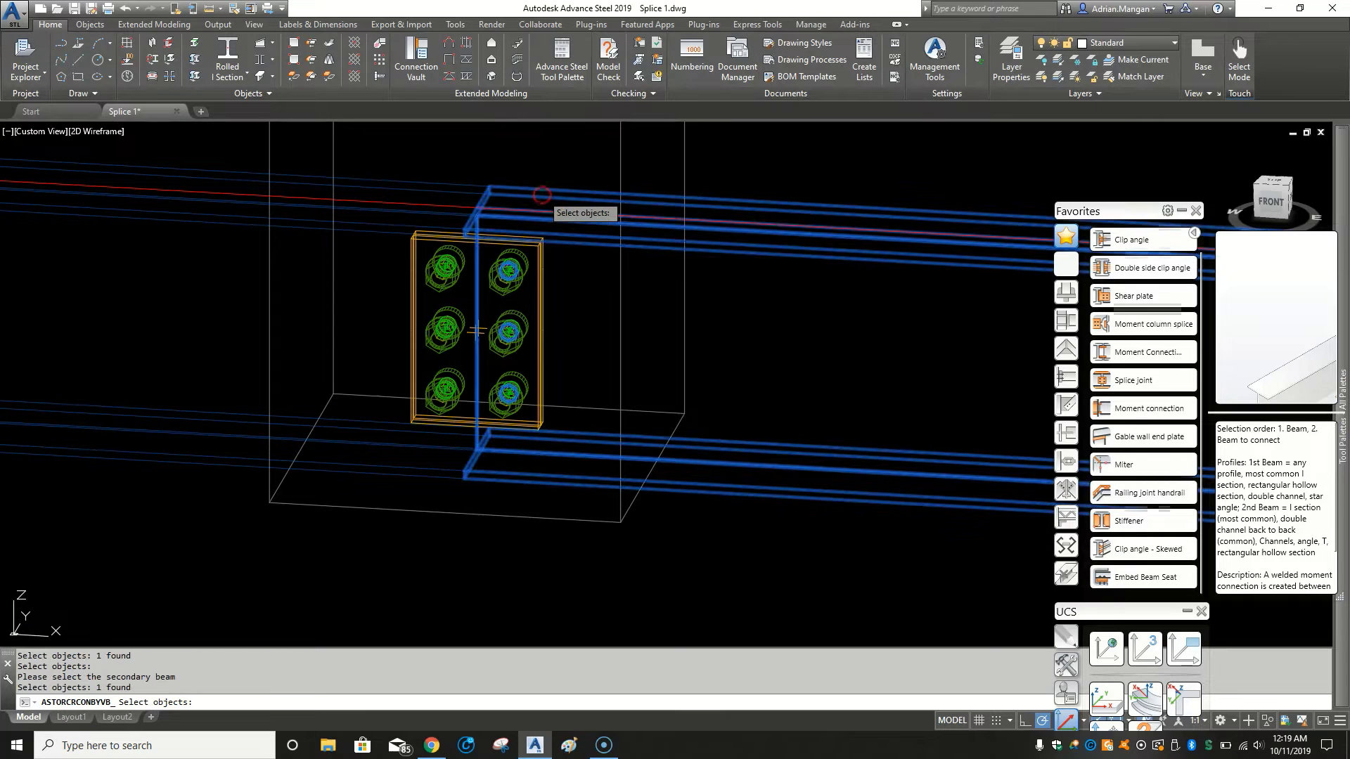
right_click(566, 209)
scroll(464, 186, up, 6)
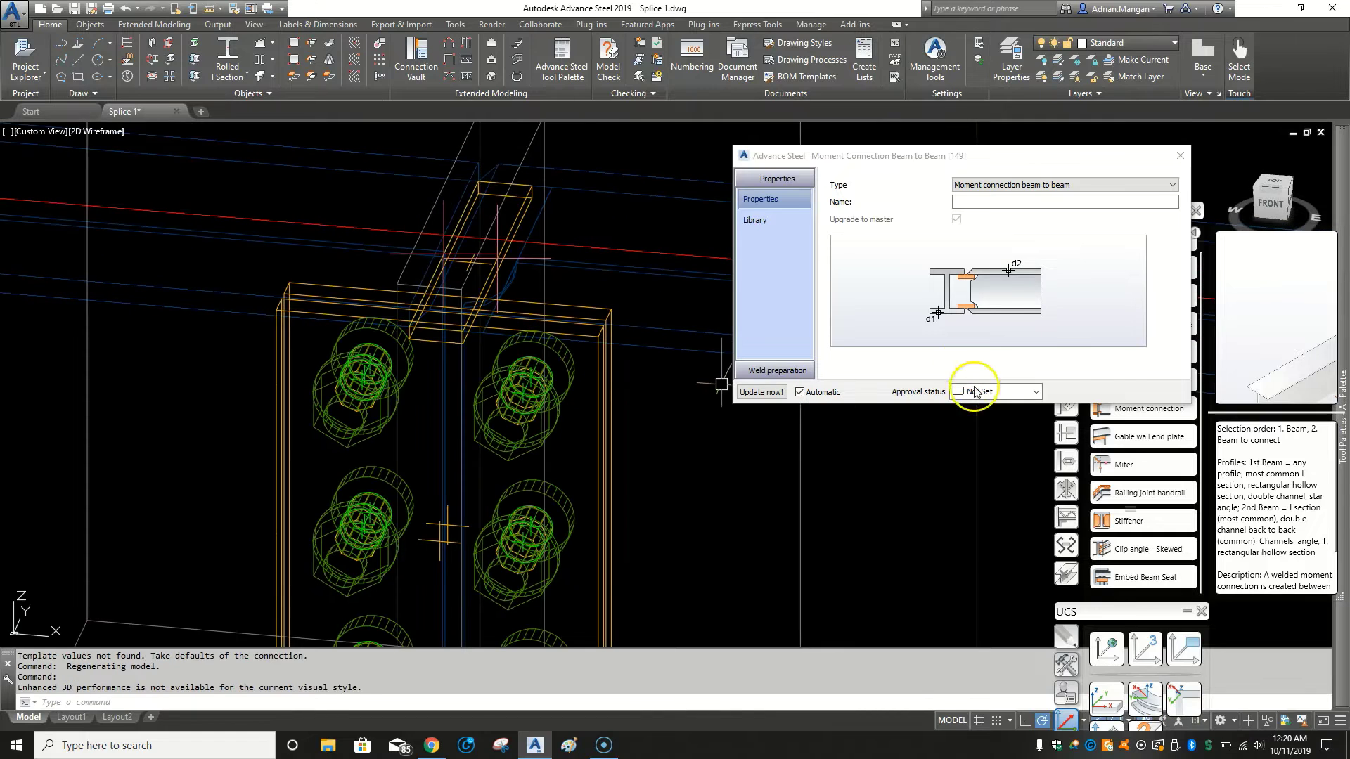
Examine the new moment connection at the top flange and its weld preparation settings.
drag(1149, 156, 987, 104)
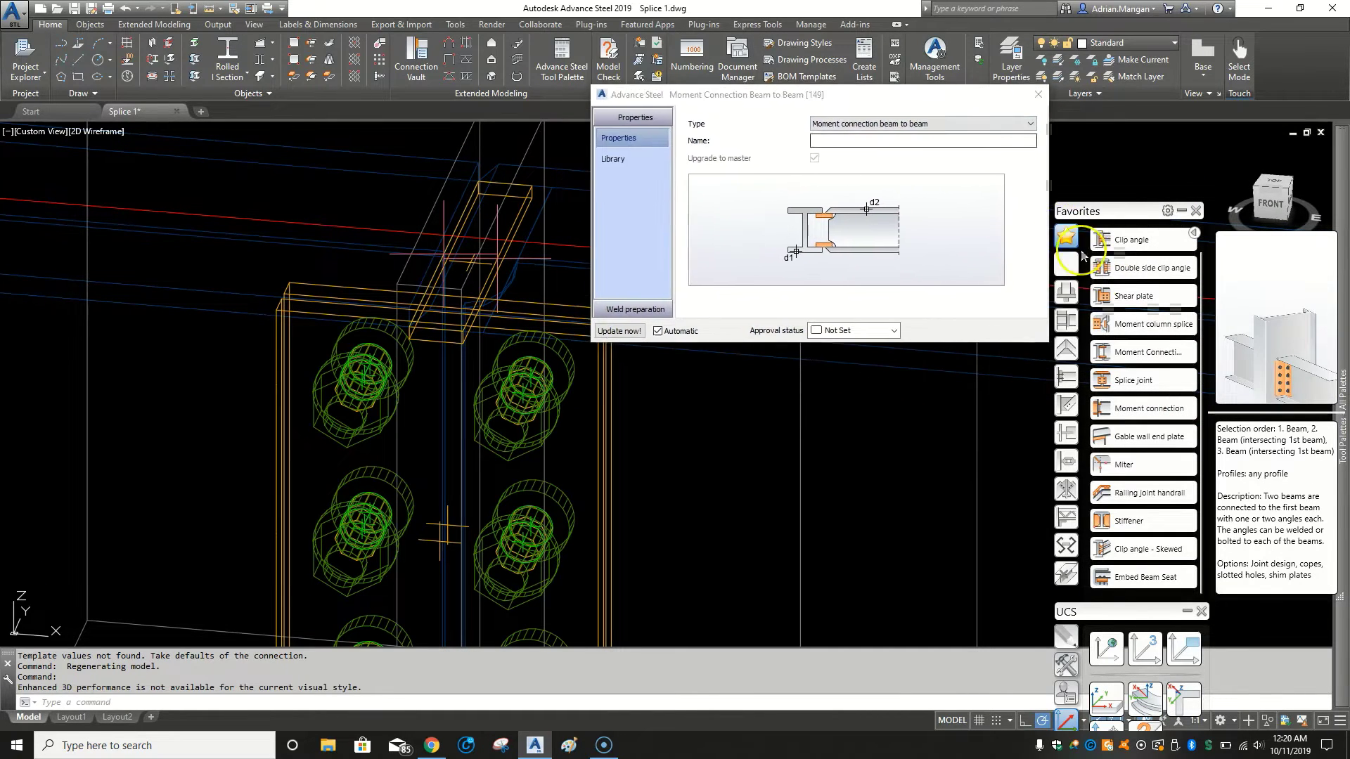
click(1111, 355)
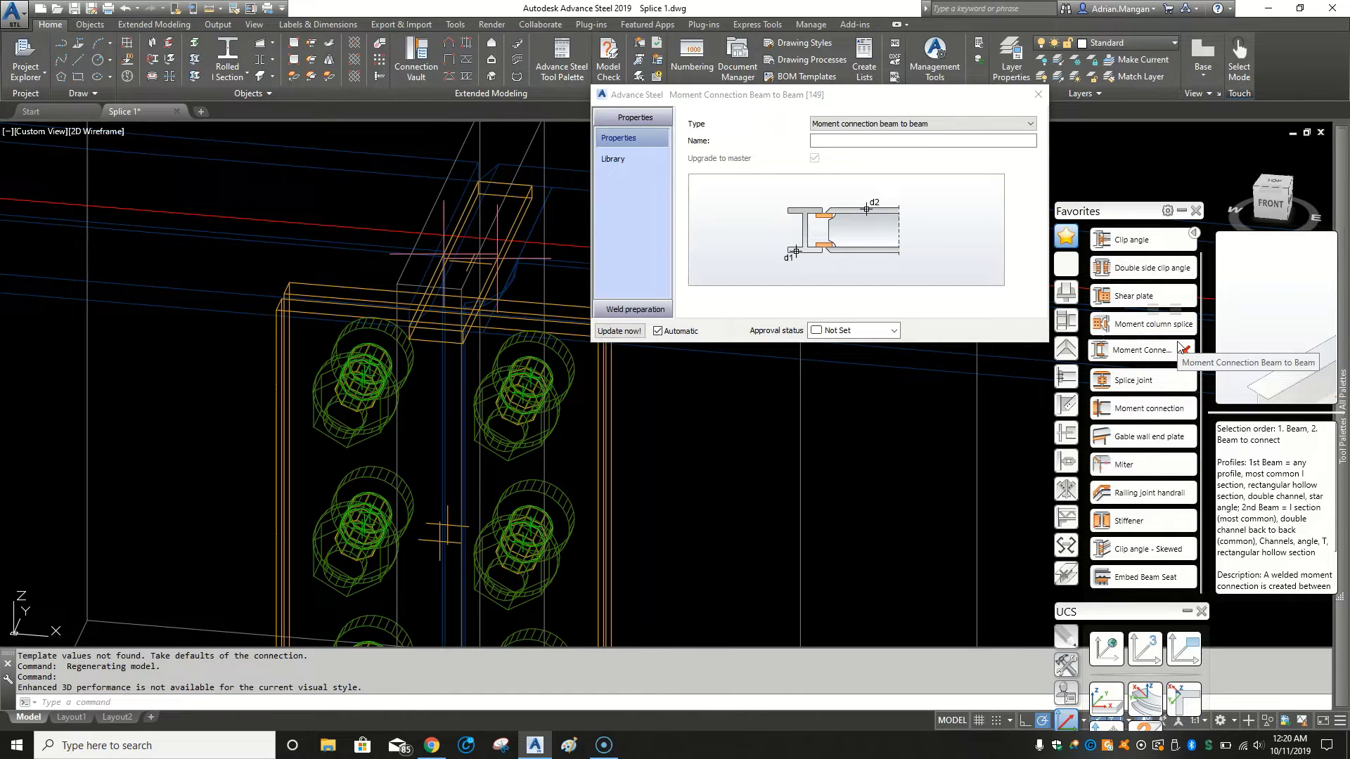
click(1278, 402)
click(1118, 355)
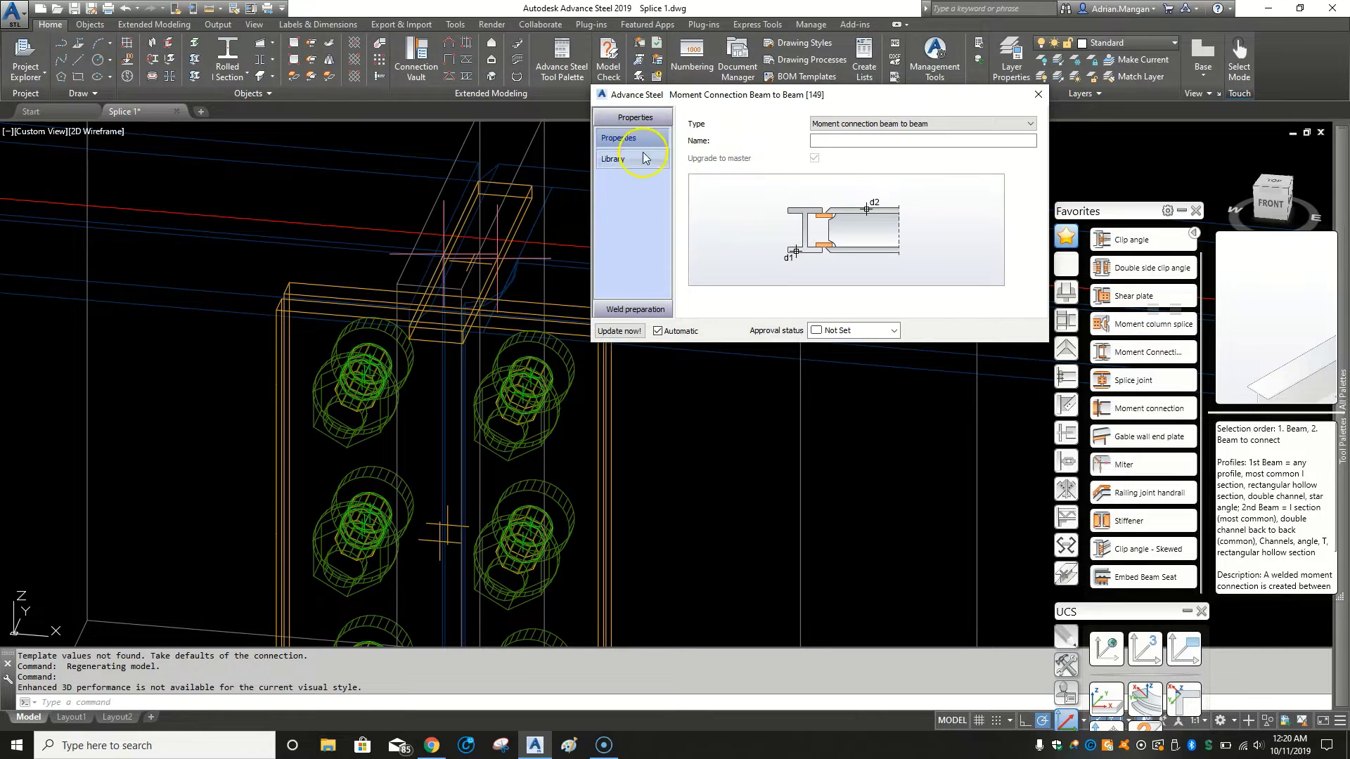
shift+middle_drag(499, 218, 407, 317)
scroll(497, 285, up, 4)
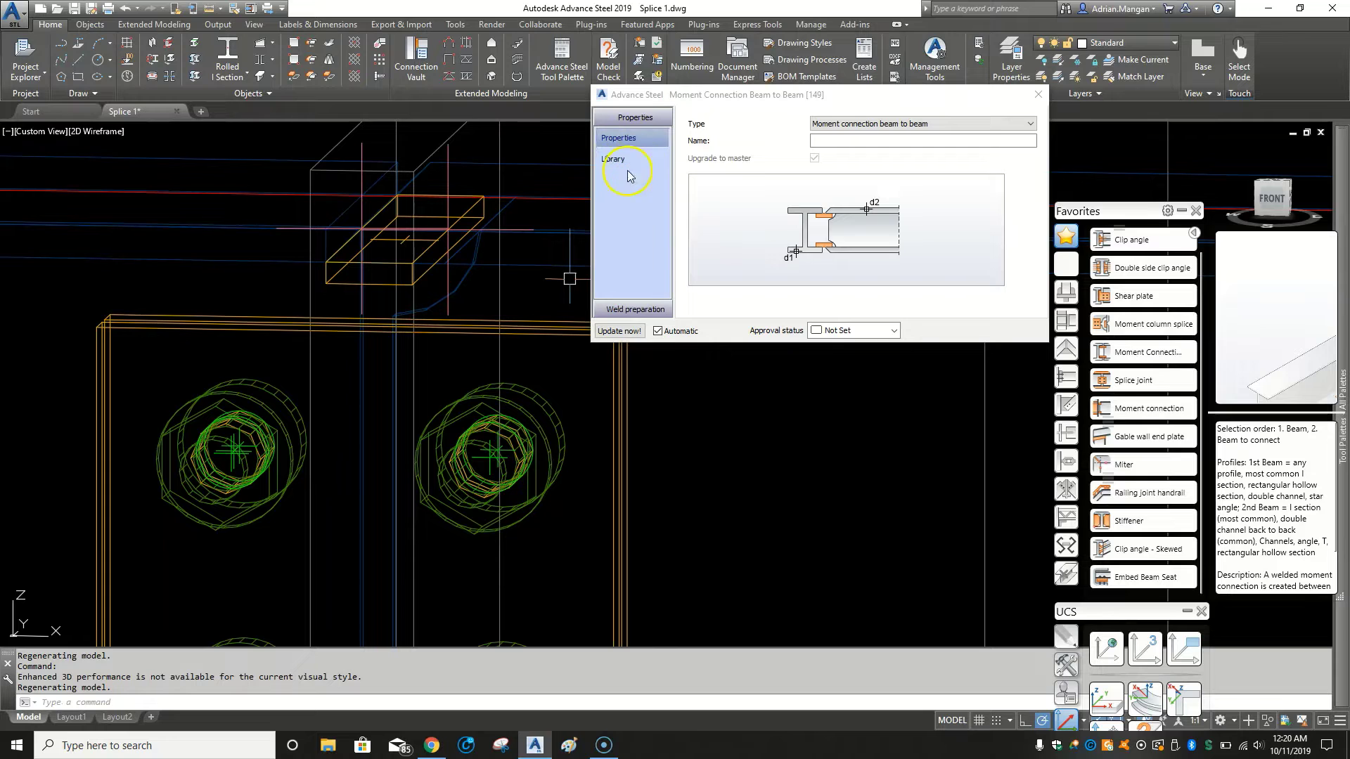
click(642, 303)
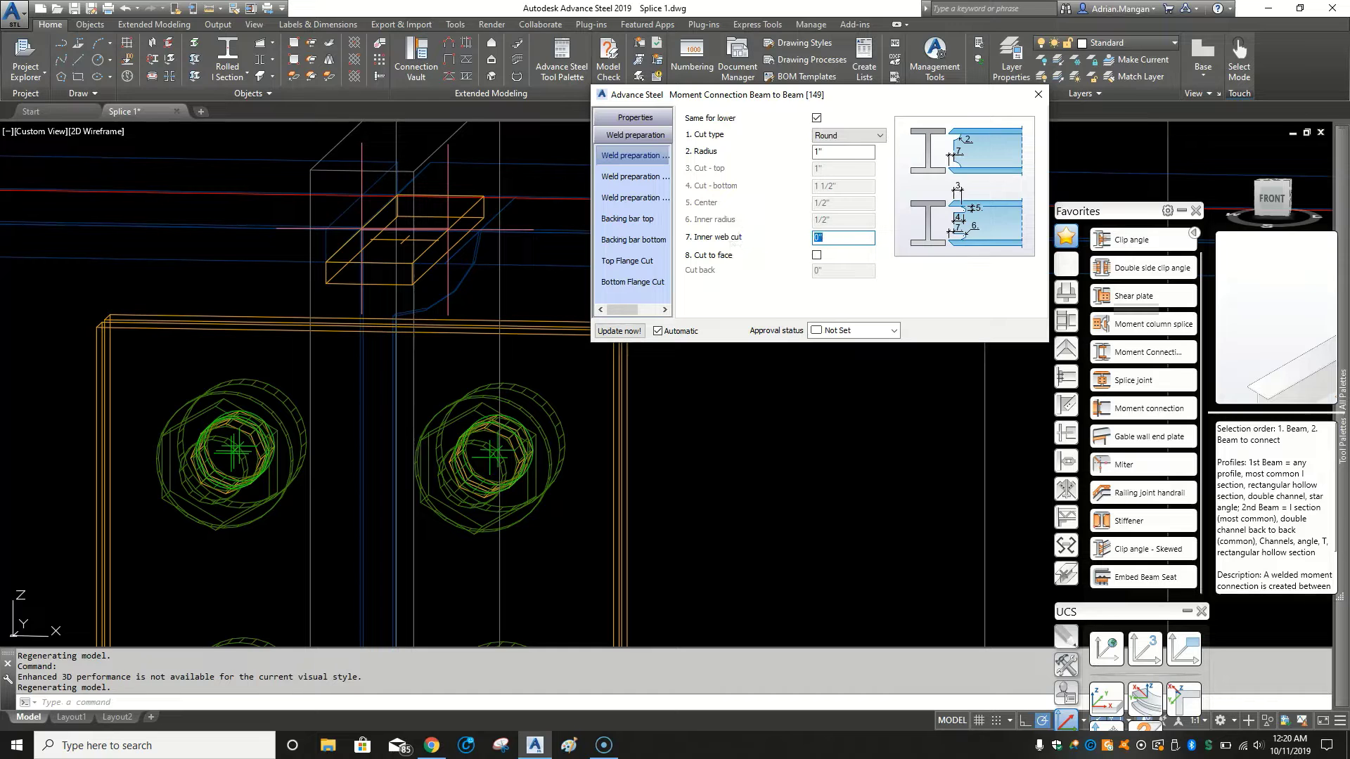
Change the model's visual style to Shaded at the top flange joint.
mouse_move(446, 301)
shift+middle_down()
mouse_move(463, 268)
mouse_move(447, 297)
shift+middle_up()
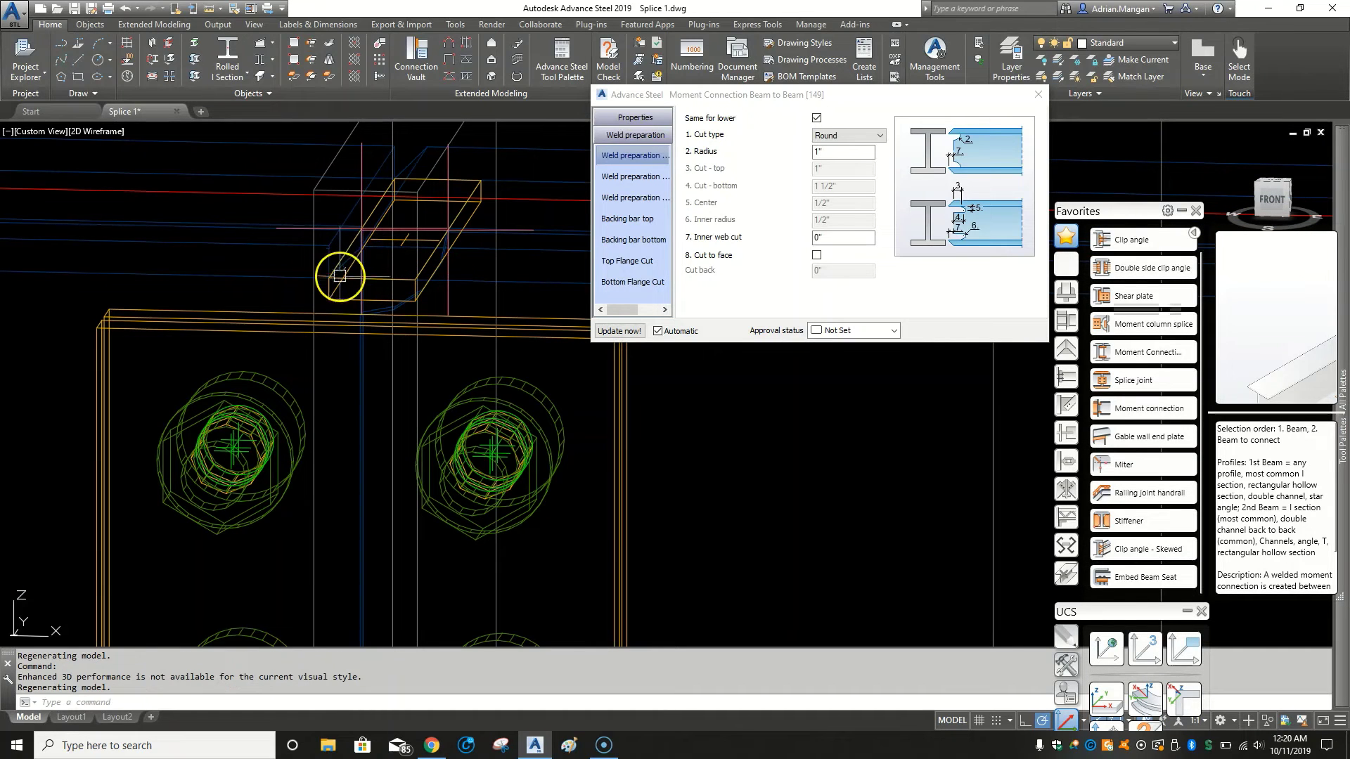
shift+middle_drag(506, 276, 473, 290)
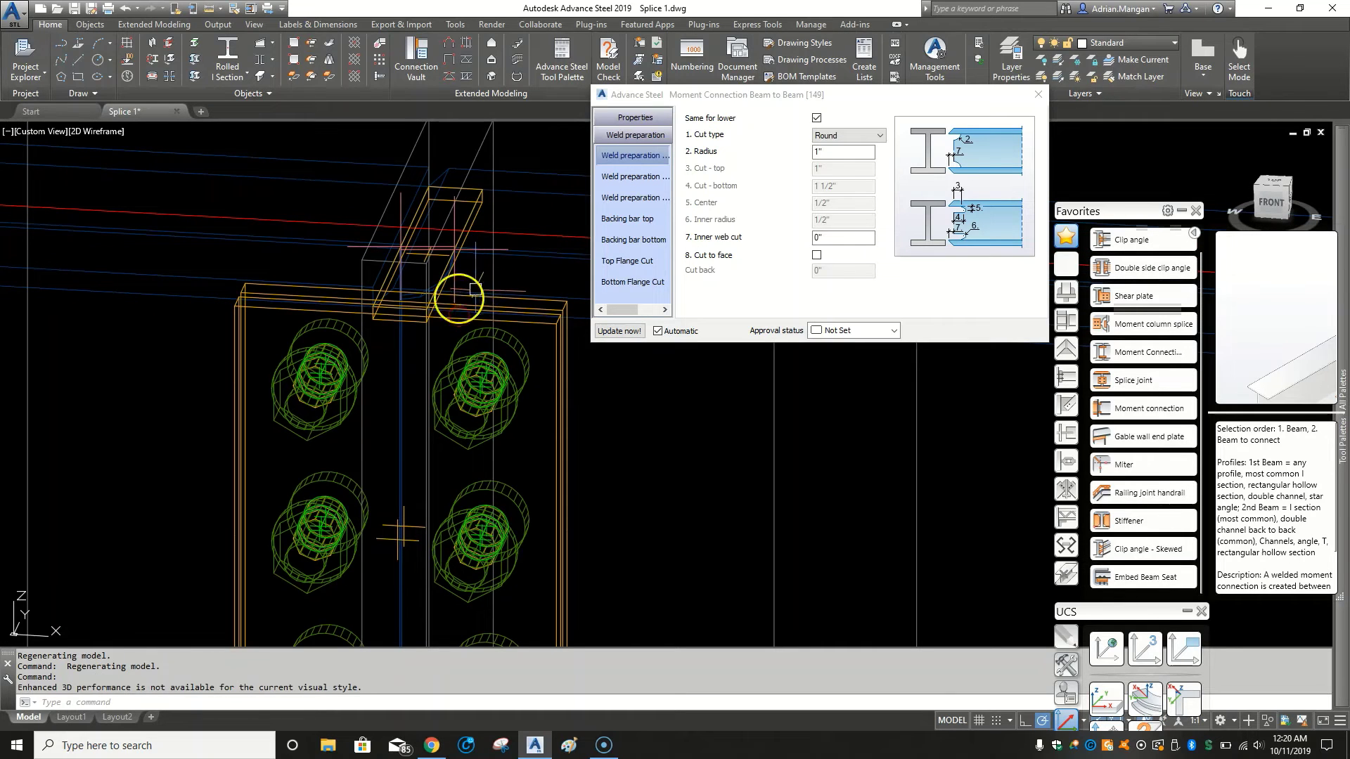
click(106, 132)
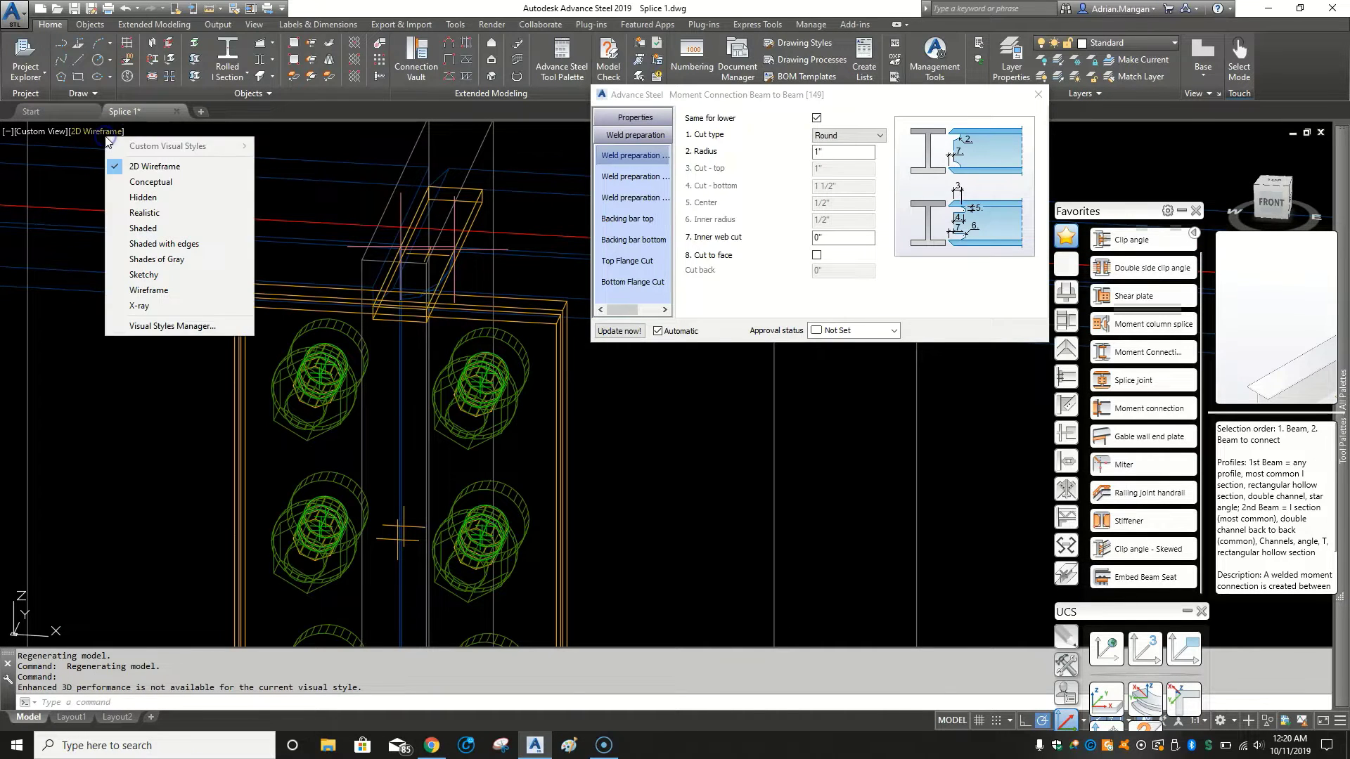
click(143, 228)
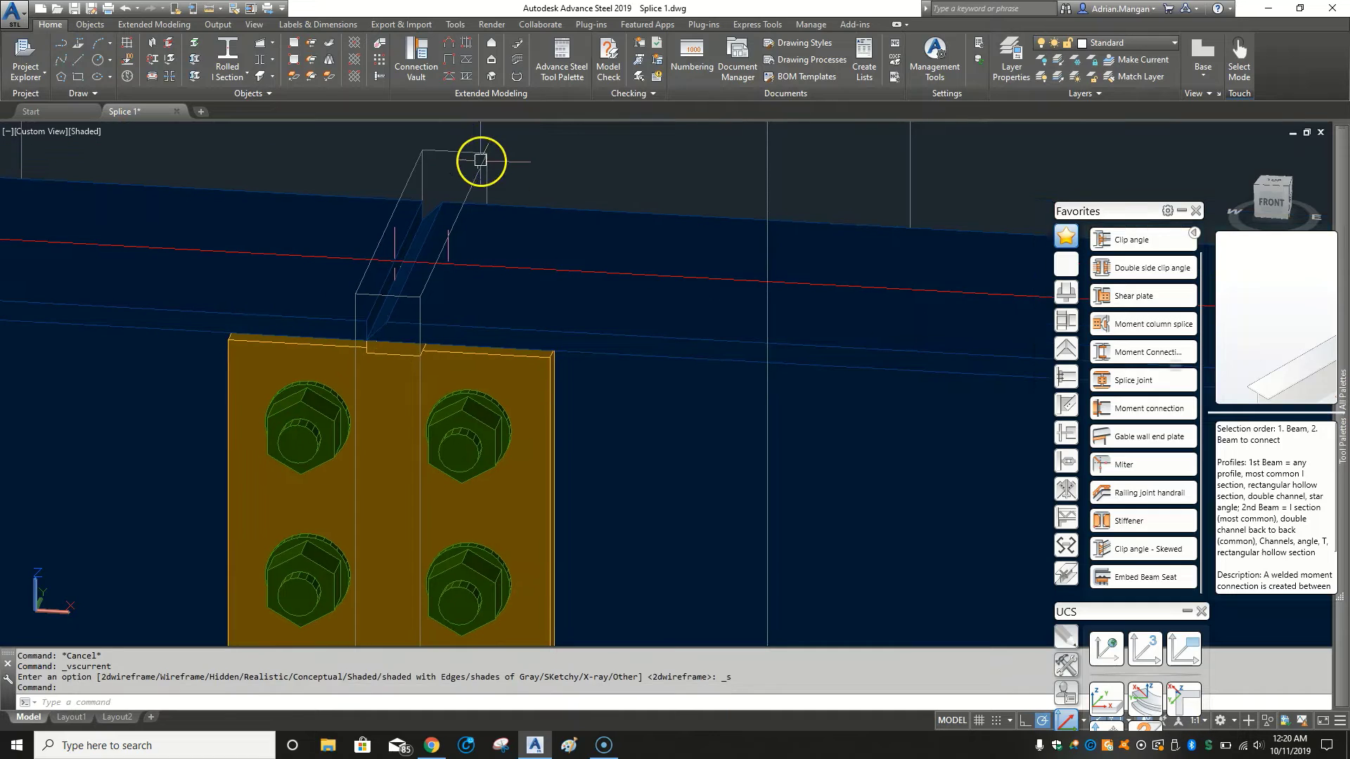
Set the moment connection's top backing bar length to a custom value of 8".
click(480, 158)
double_click(480, 158)
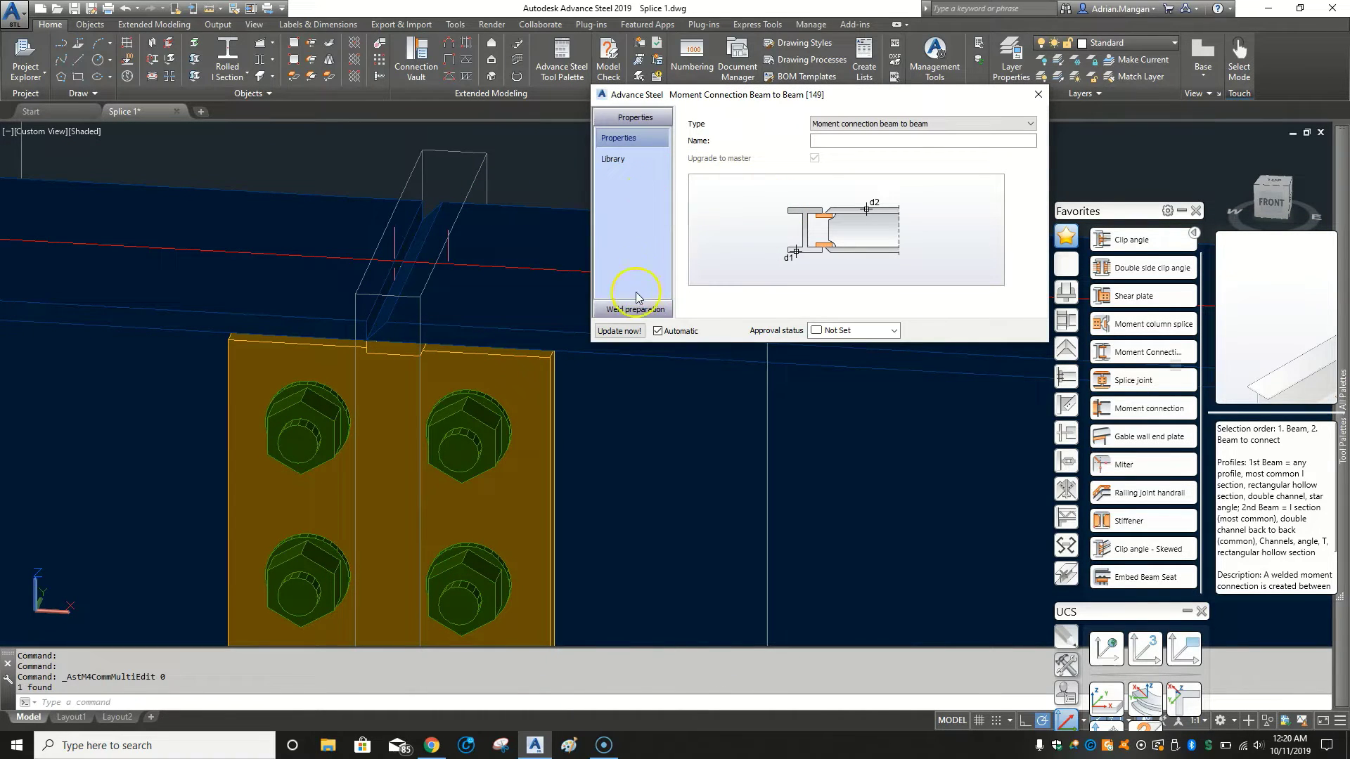
click(636, 296)
click(651, 223)
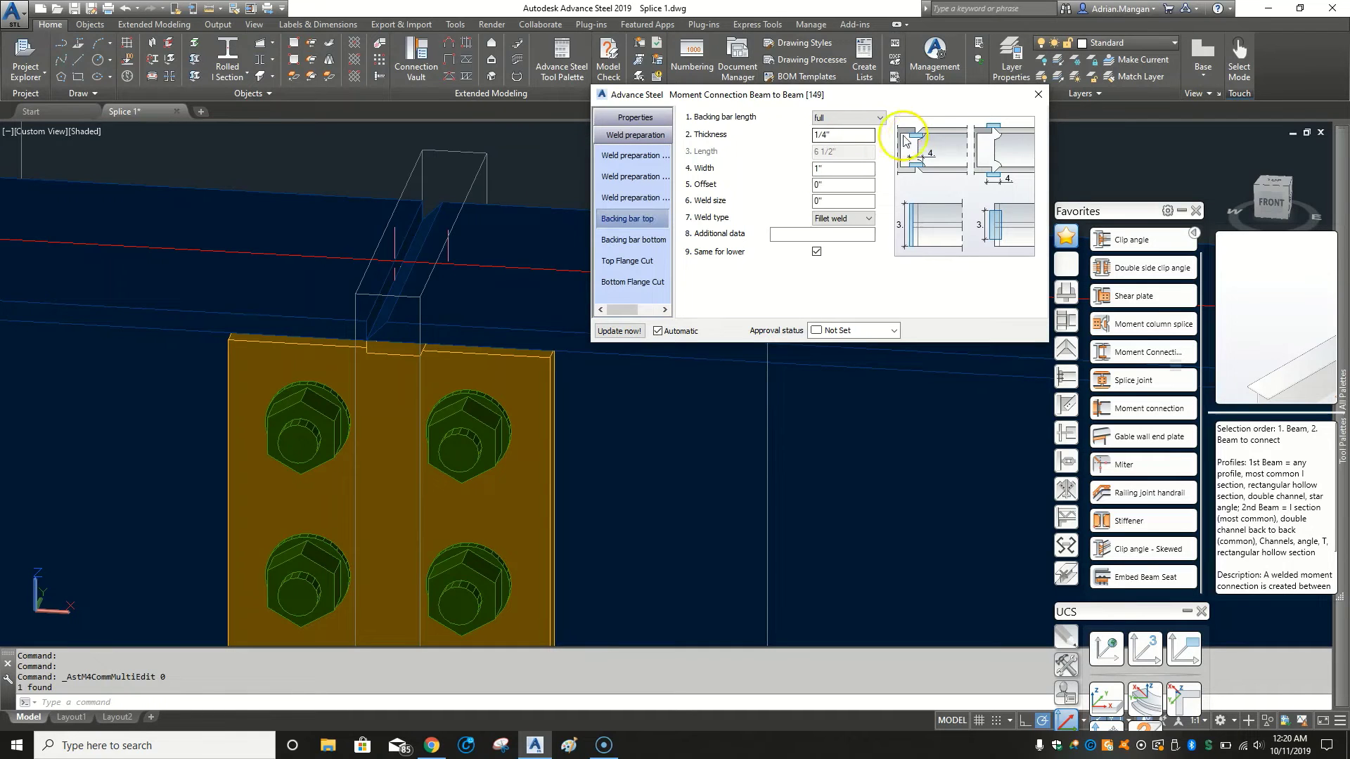
click(856, 120)
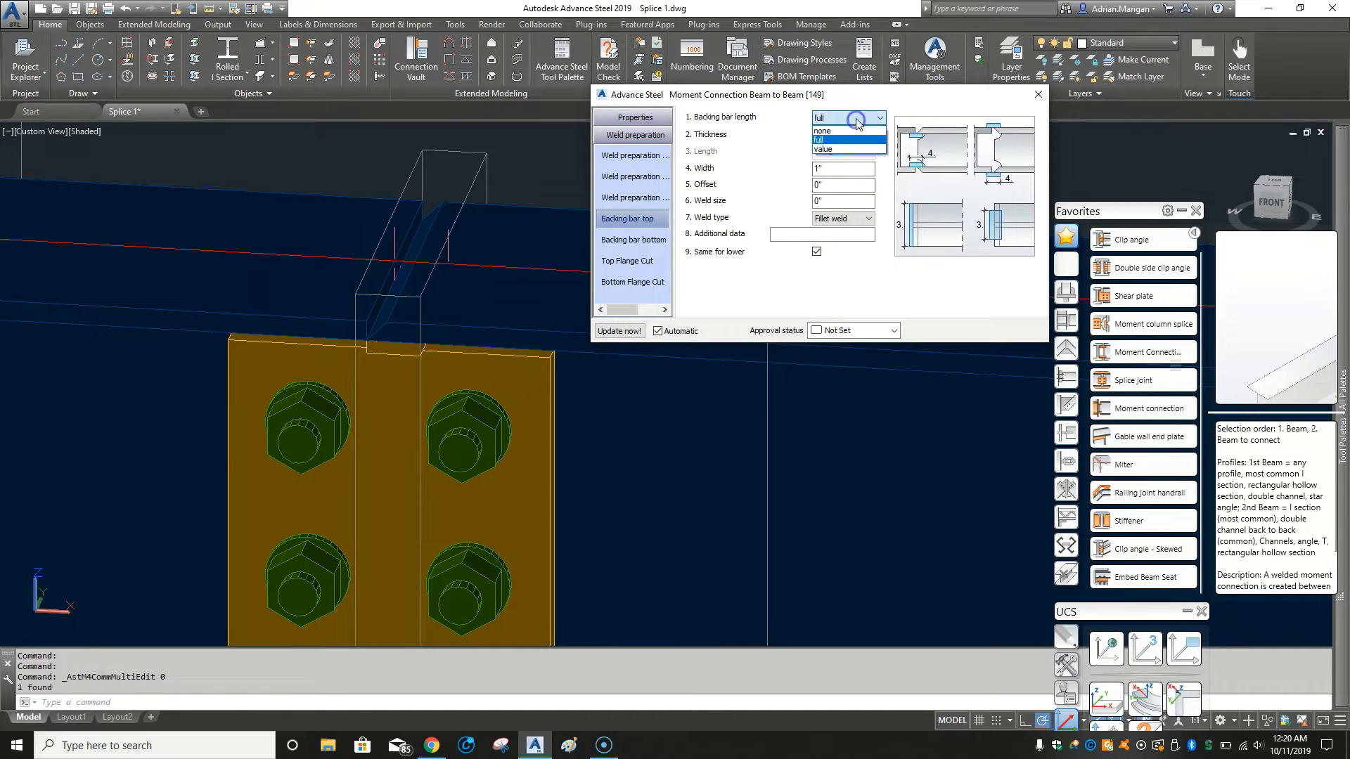
click(838, 149)
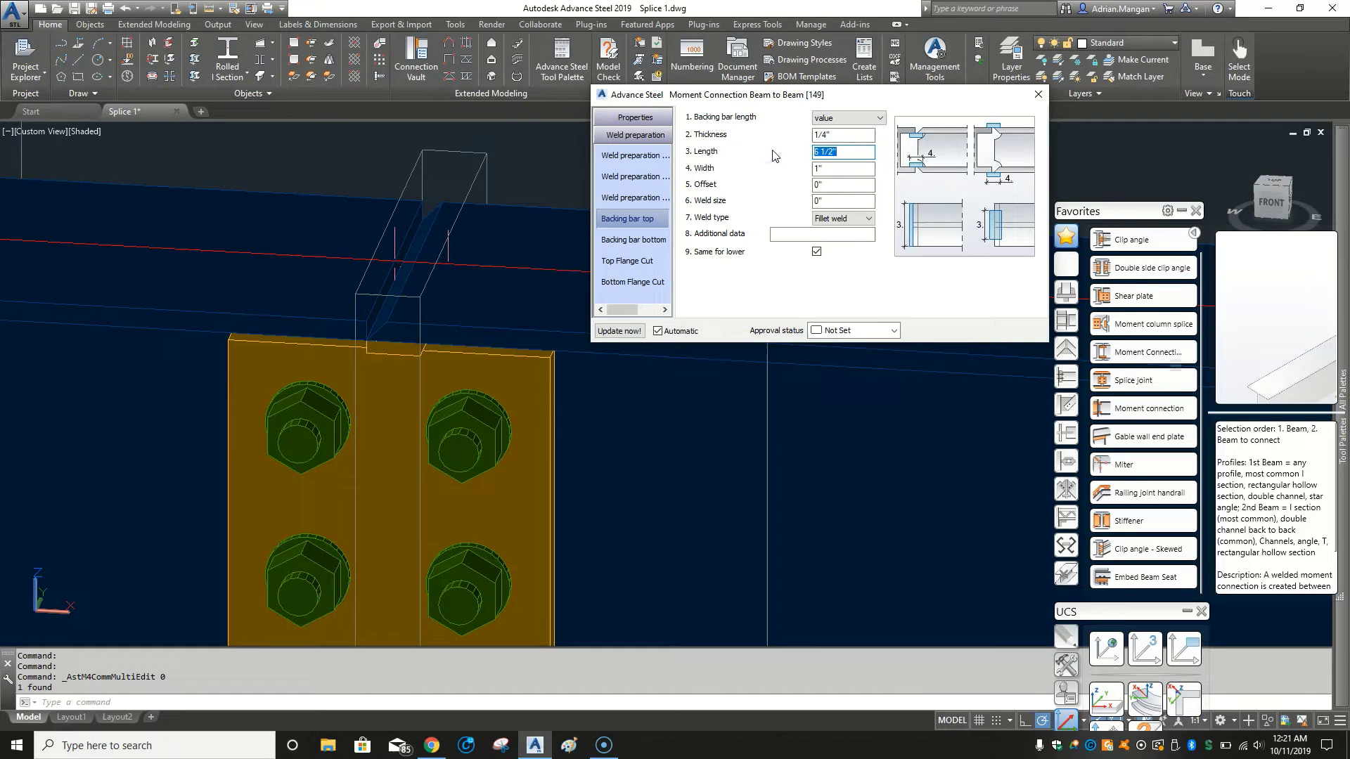
text(8)
key(Return)
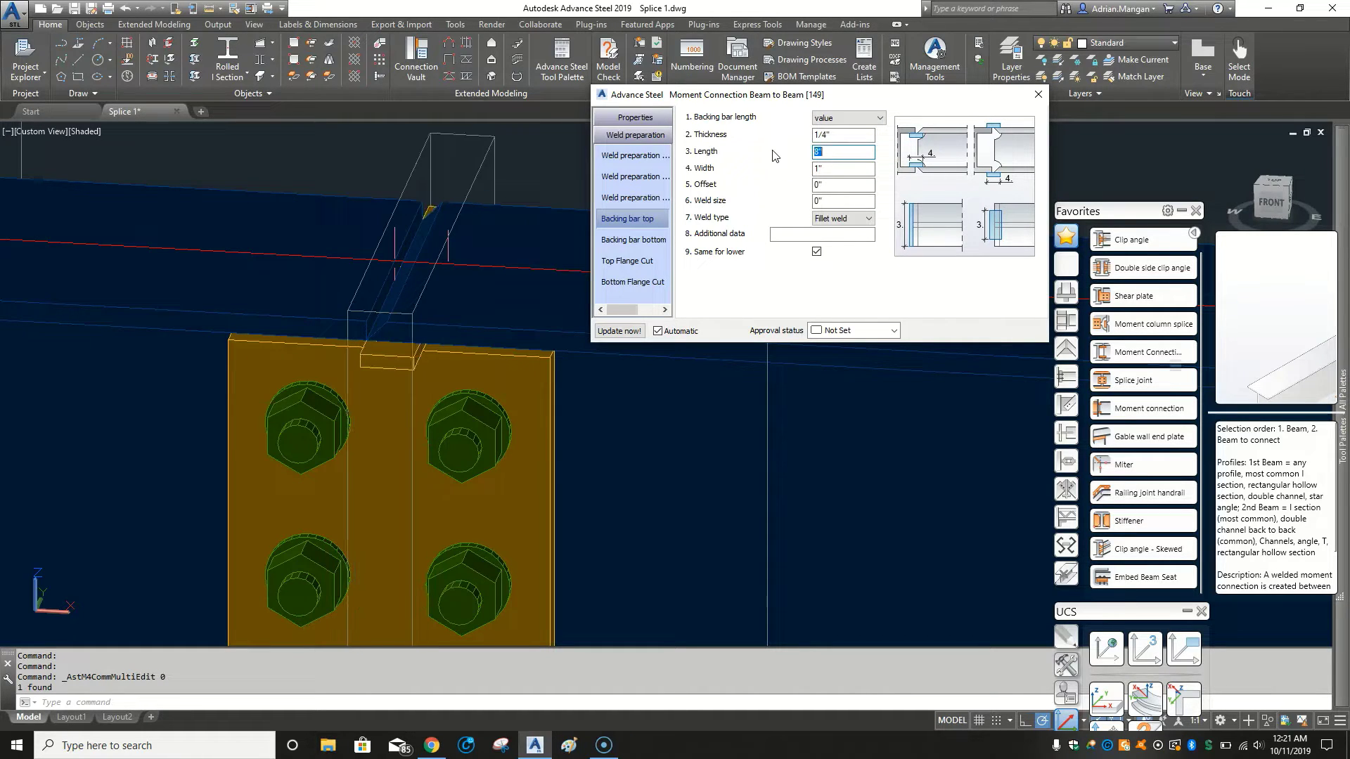
Set the top backing bar's offset to -3/8" and close the moment connection's properties.
click(493, 252)
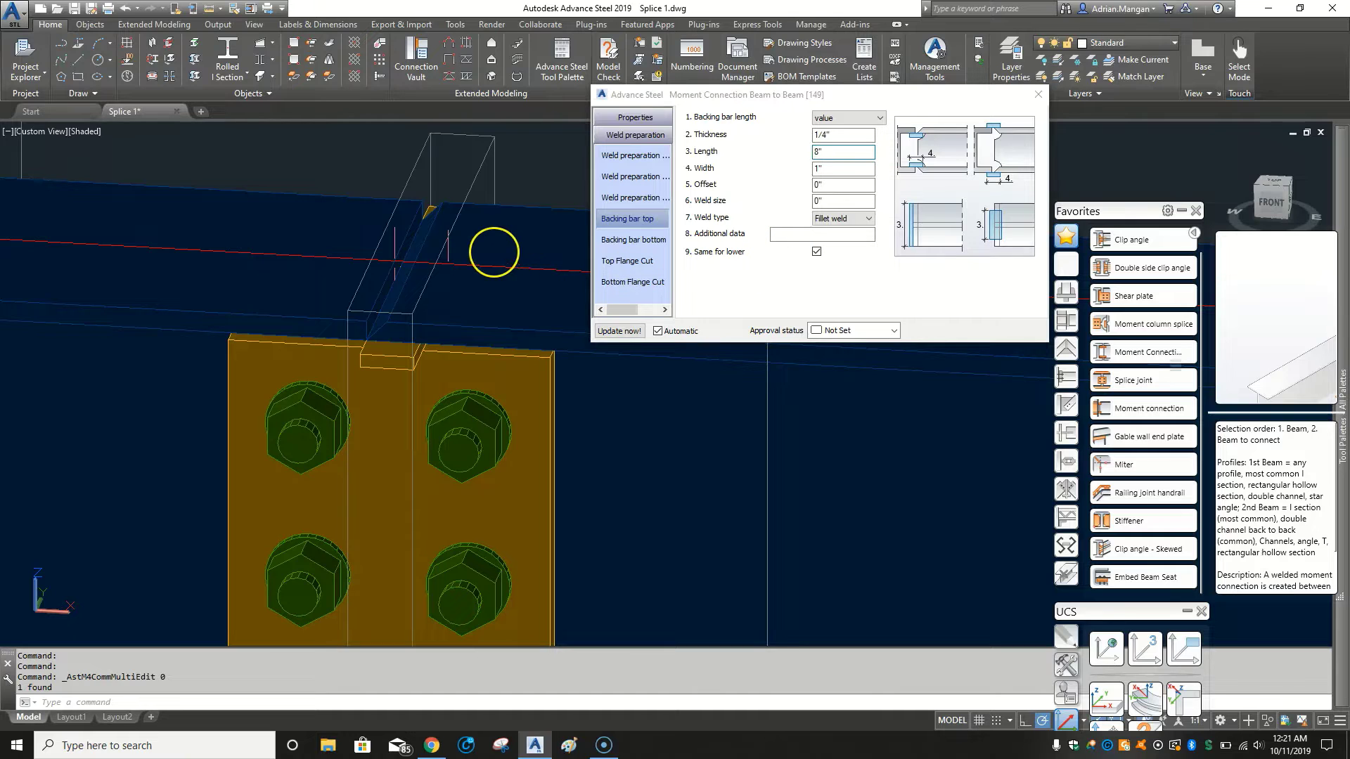
shift+middle_drag(447, 259, 405, 302)
scroll(420, 222, up, 6)
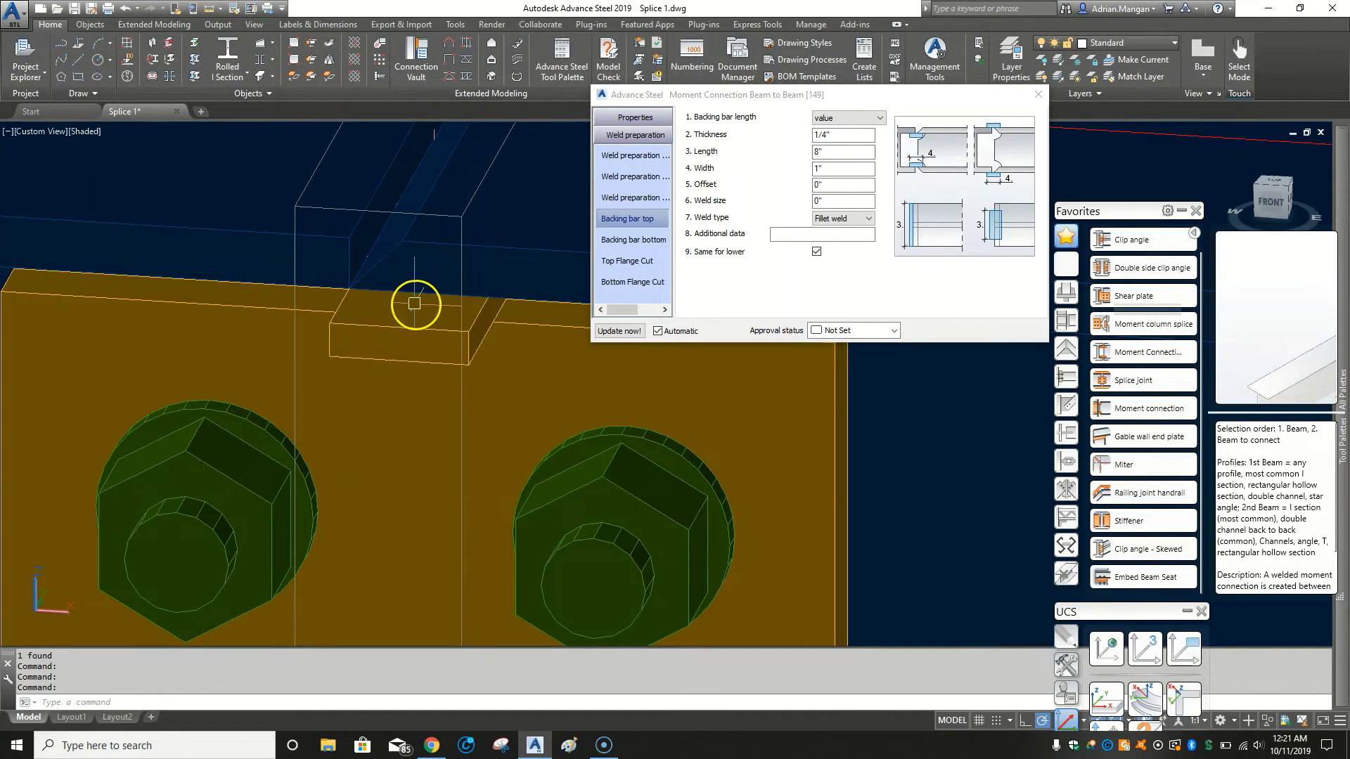
click(827, 169)
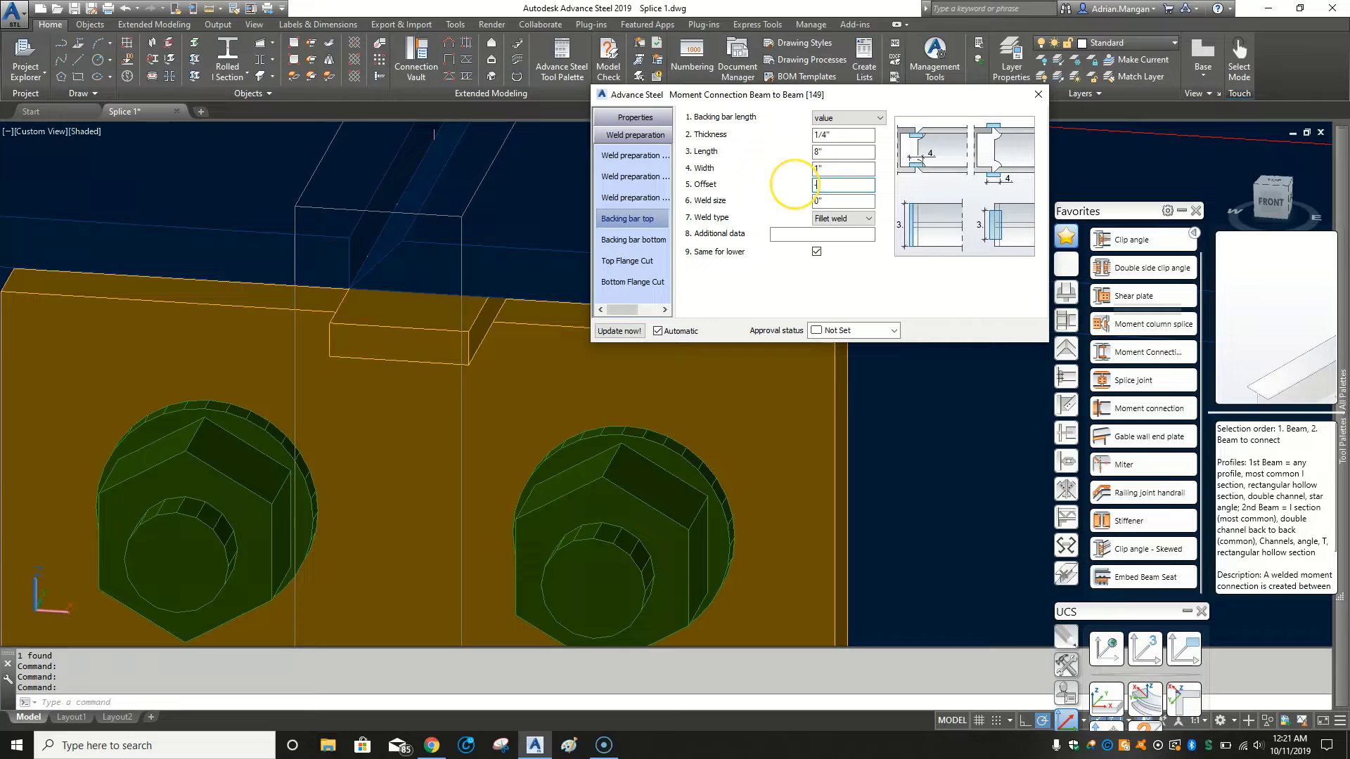
text(-3/8)
key(Return)
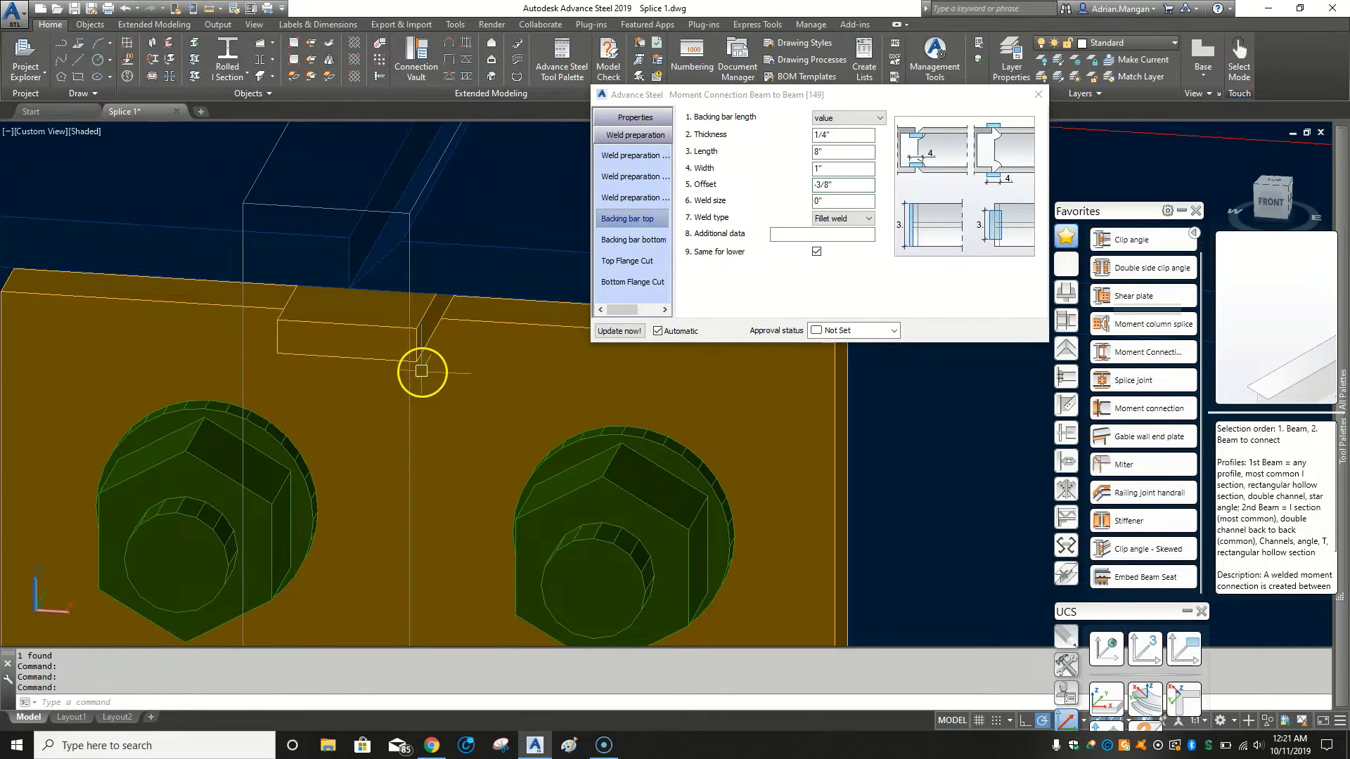
scroll(422, 370, down, 5)
shift+middle_drag(422, 371, 560, 211)
scroll(431, 256, up, 5)
scroll(362, 286, down, 5)
scroll(420, 242, up, 3)
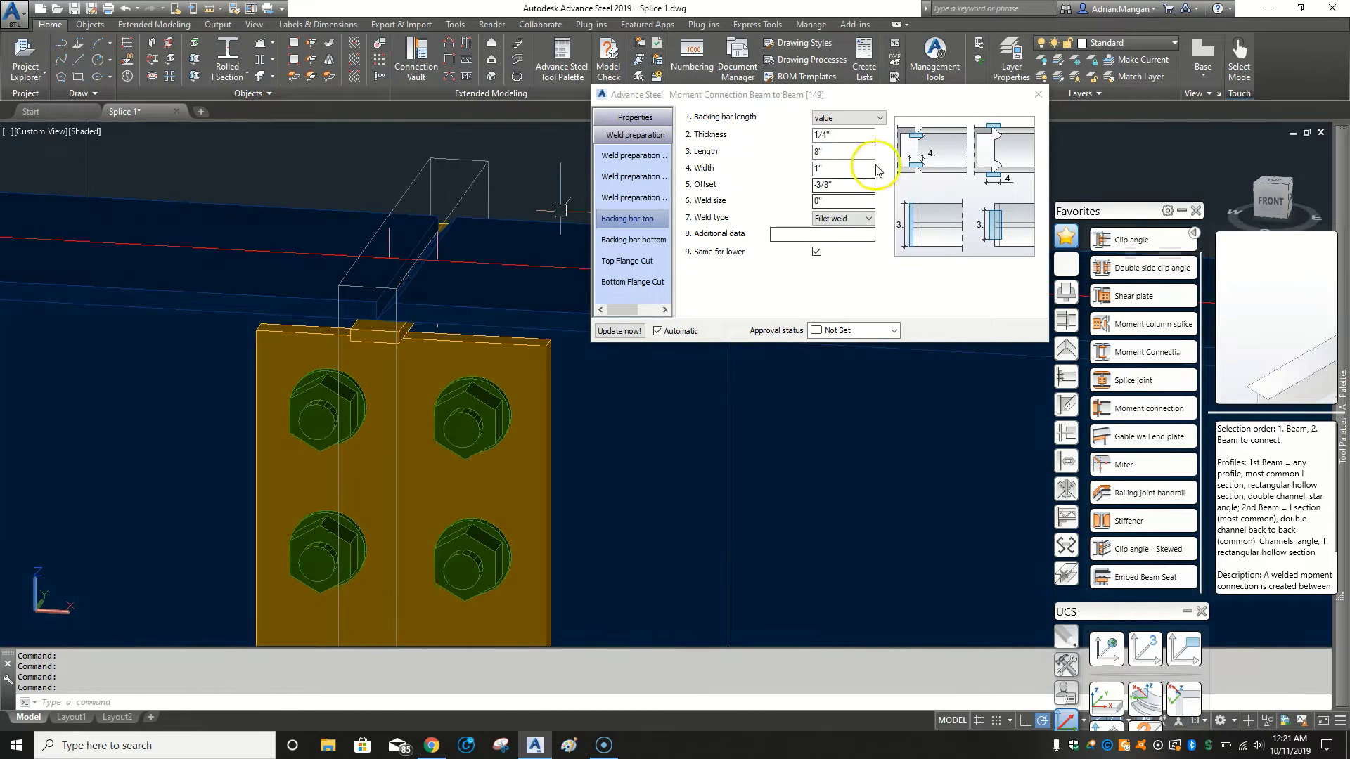
click(1039, 95)
Copy the moment connection with the connection transfer tool, using the second beam half as main beam and the first half as secondary beam.
middle_drag(526, 204, 648, 271)
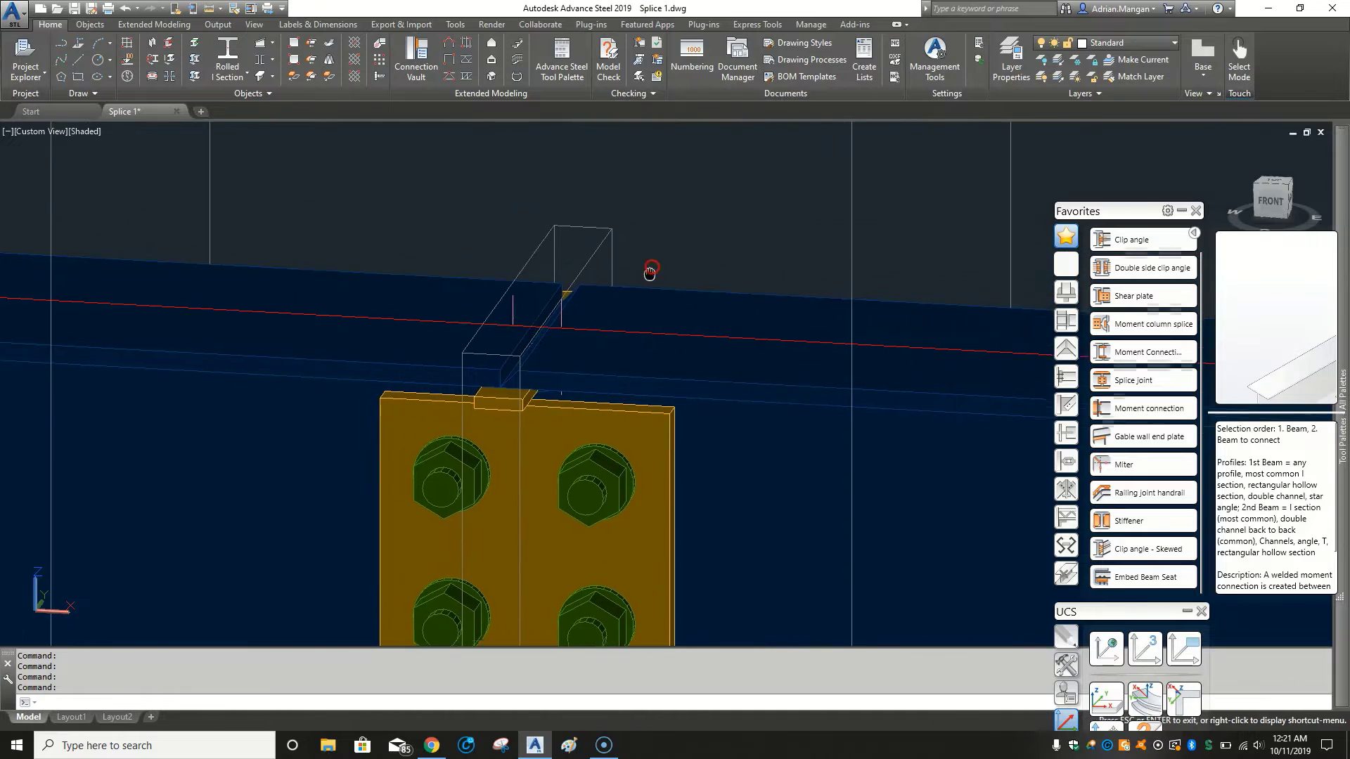
middle_drag(815, 250, 781, 211)
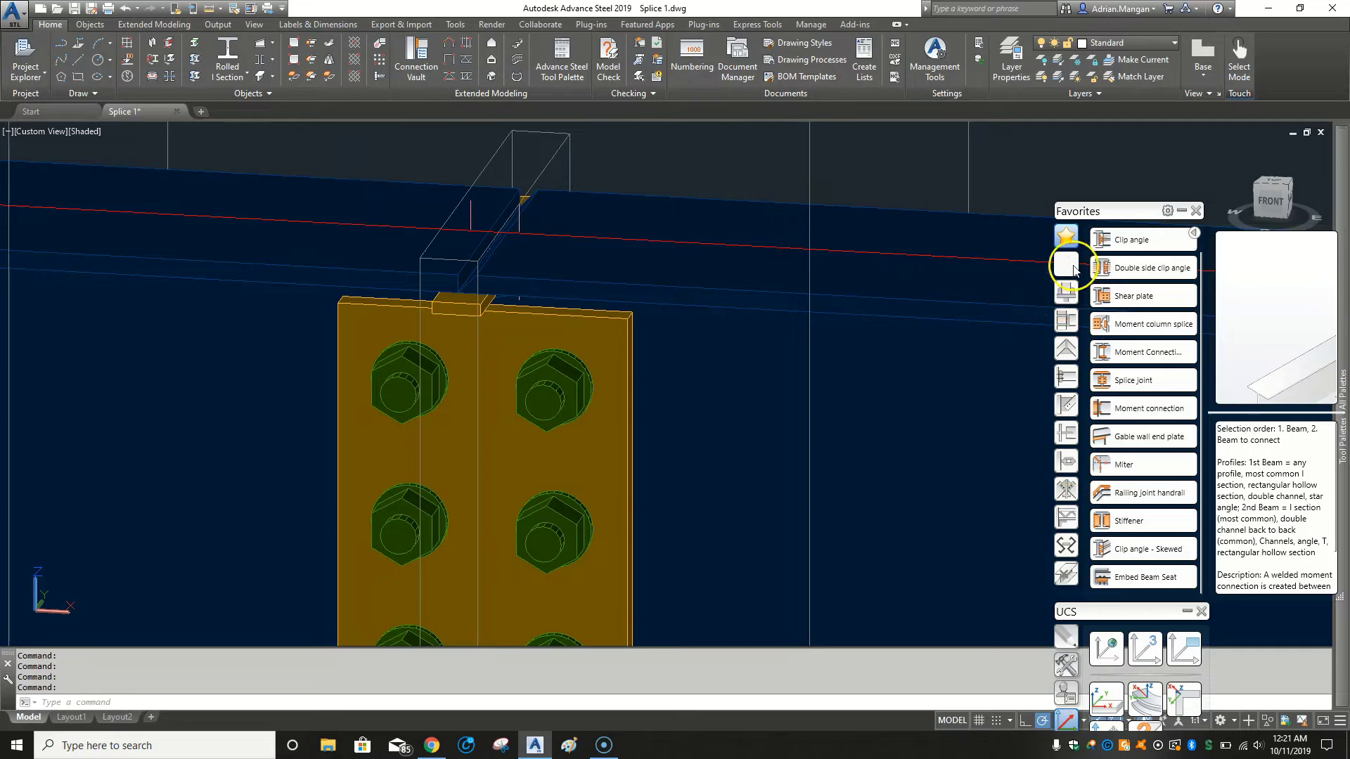
click(1182, 210)
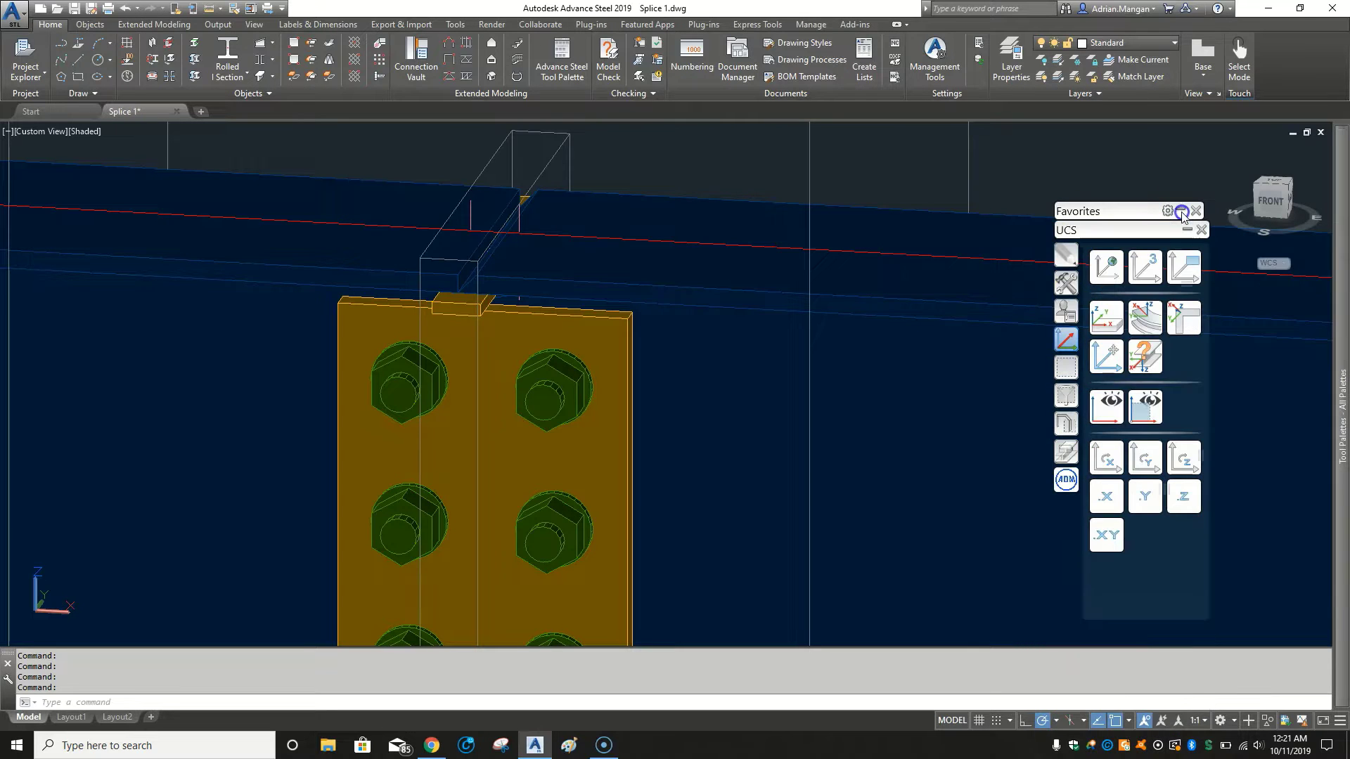
click(1065, 282)
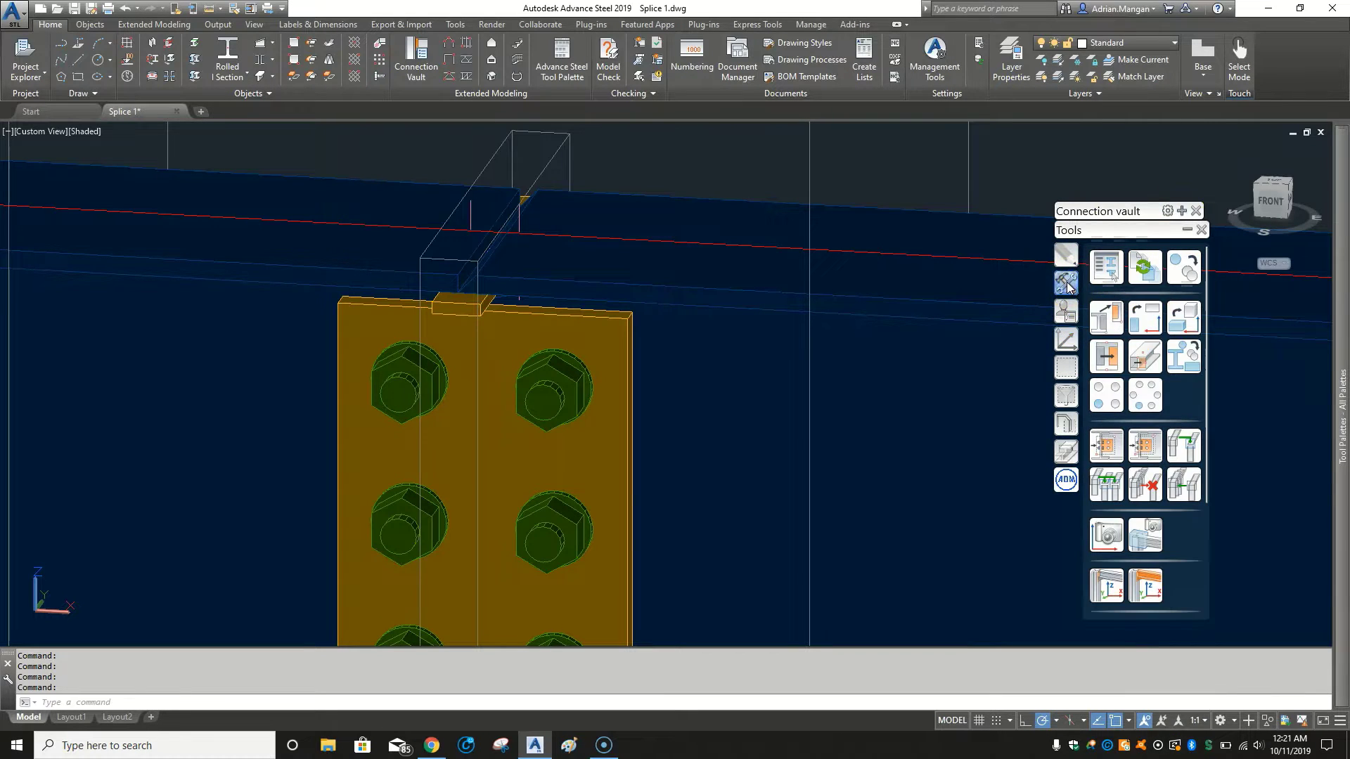
click(1111, 452)
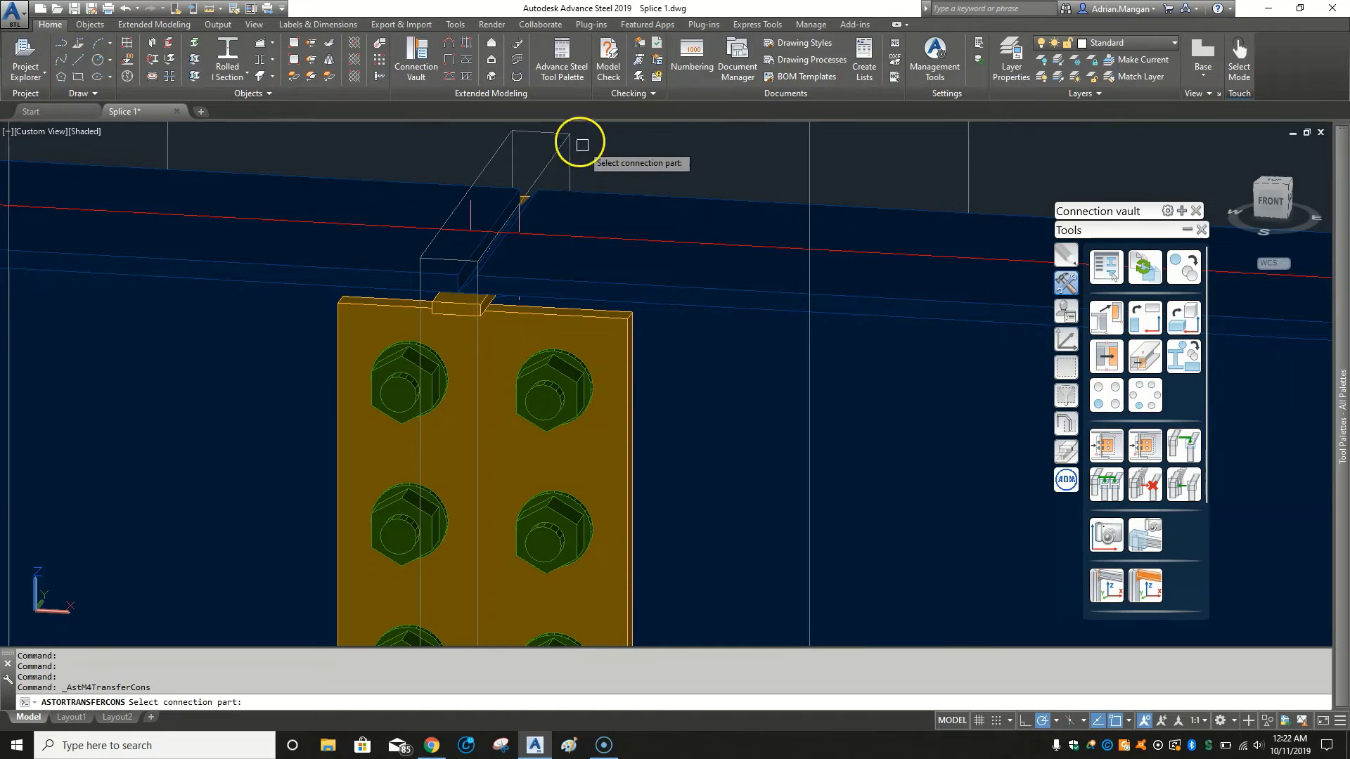
click(577, 146)
key(Return)
click(646, 197)
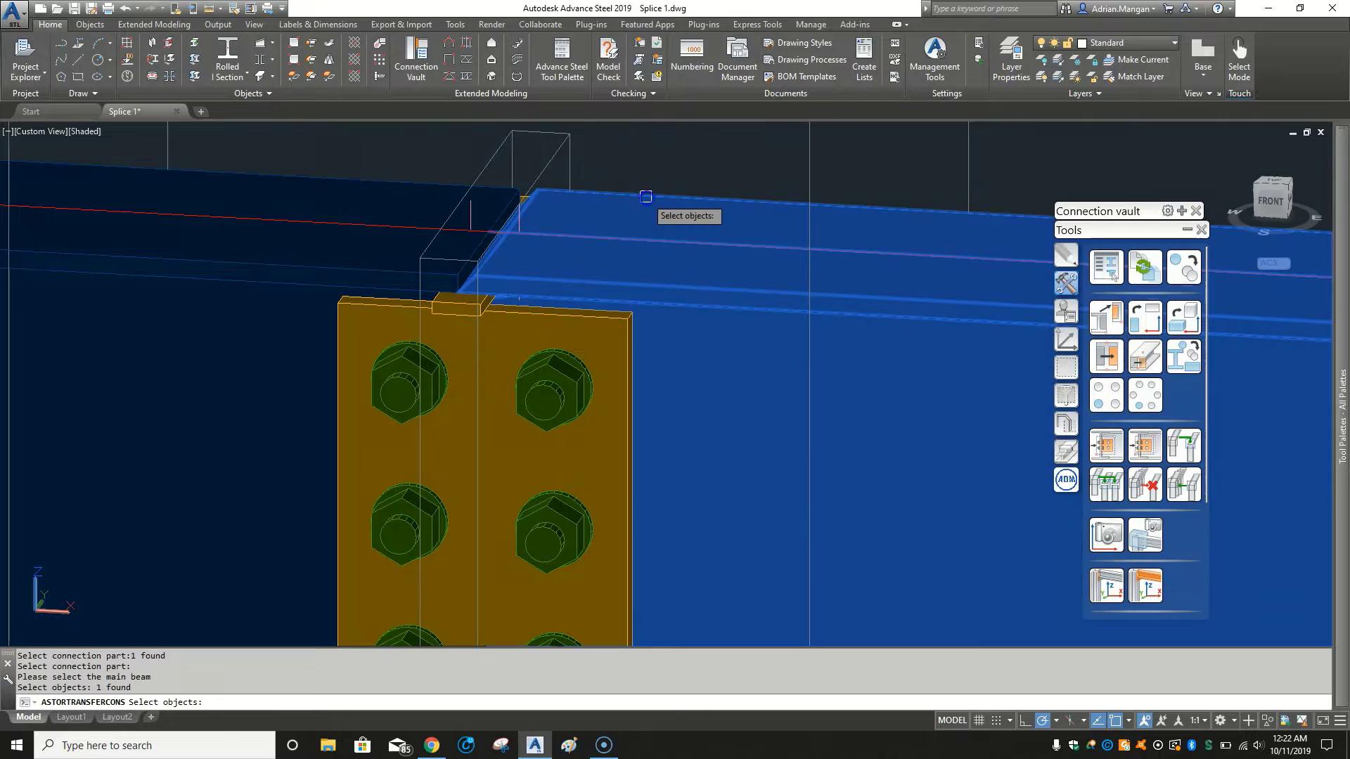
key(Return)
click(439, 185)
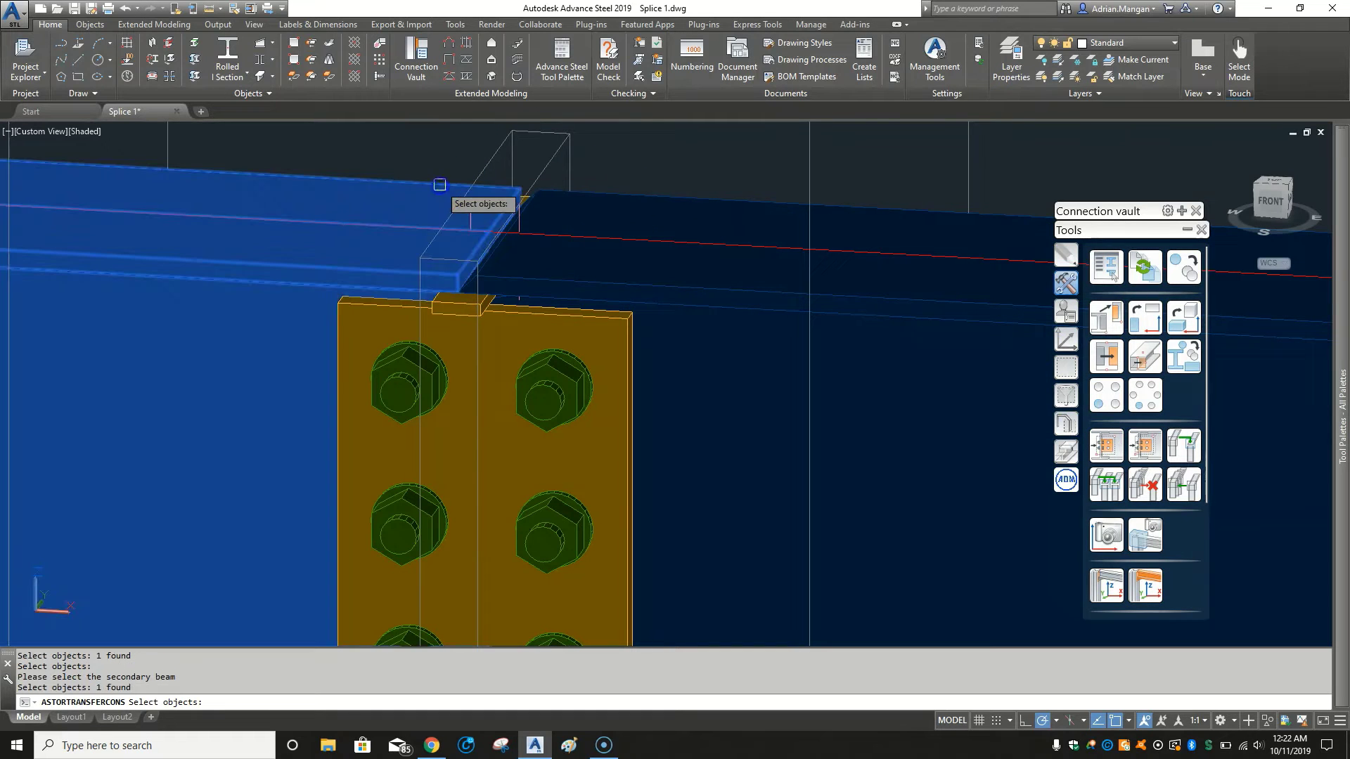
key(Return)
click(578, 186)
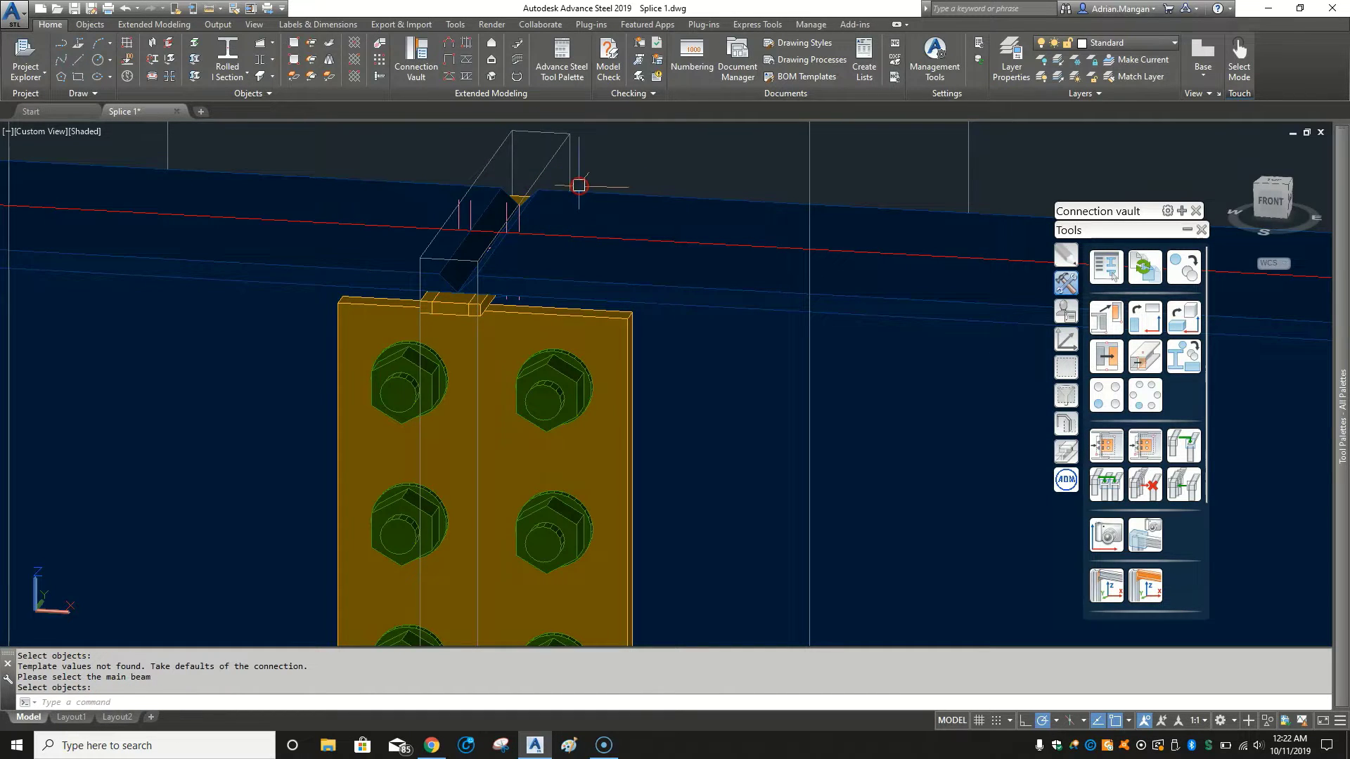
Delete the moment connection's box at the top flange joint while keeping the parts it created.
mouse_move(462, 262)
shift+middle_down()
mouse_move(445, 190)
mouse_move(512, 242)
mouse_move(513, 205)
mouse_move(503, 245)
mouse_move(467, 247)
mouse_move(452, 272)
shift+middle_up()
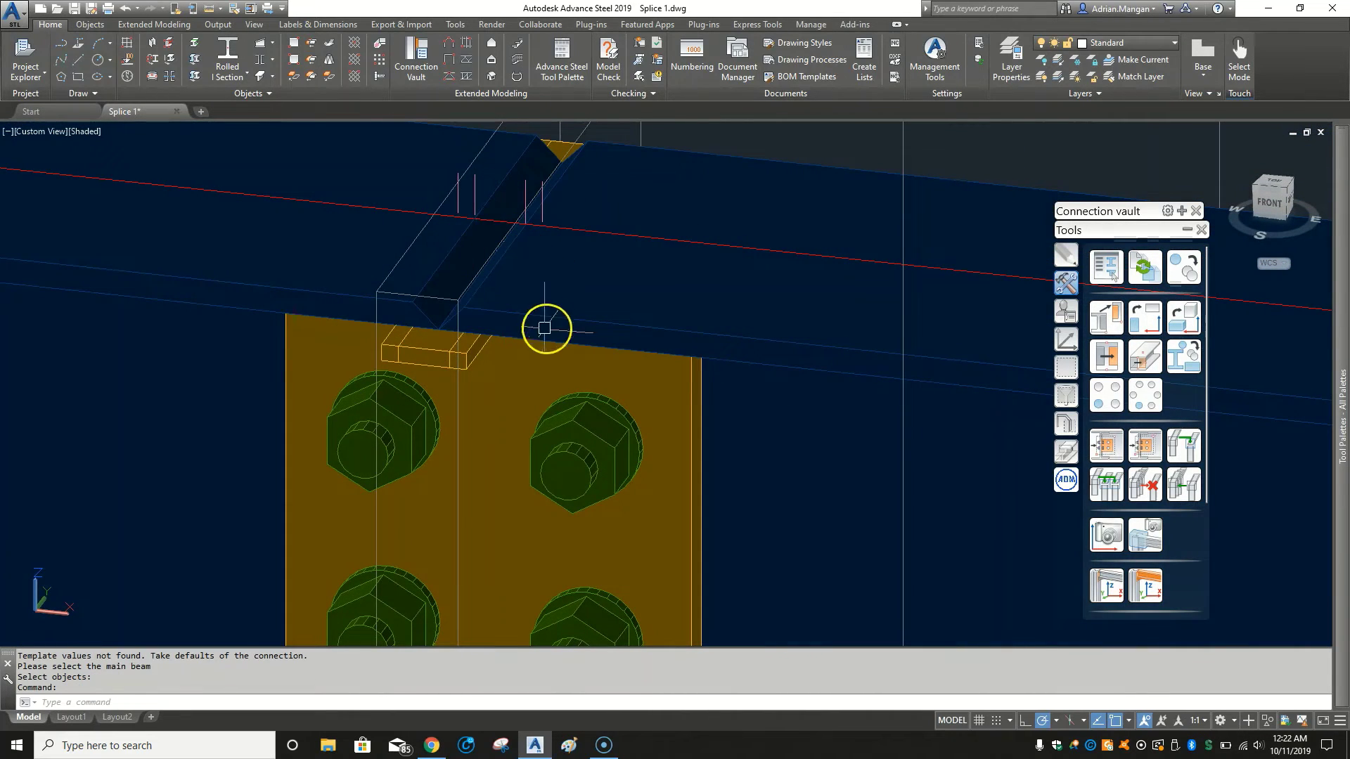
shift+middle_drag(546, 323, 551, 373)
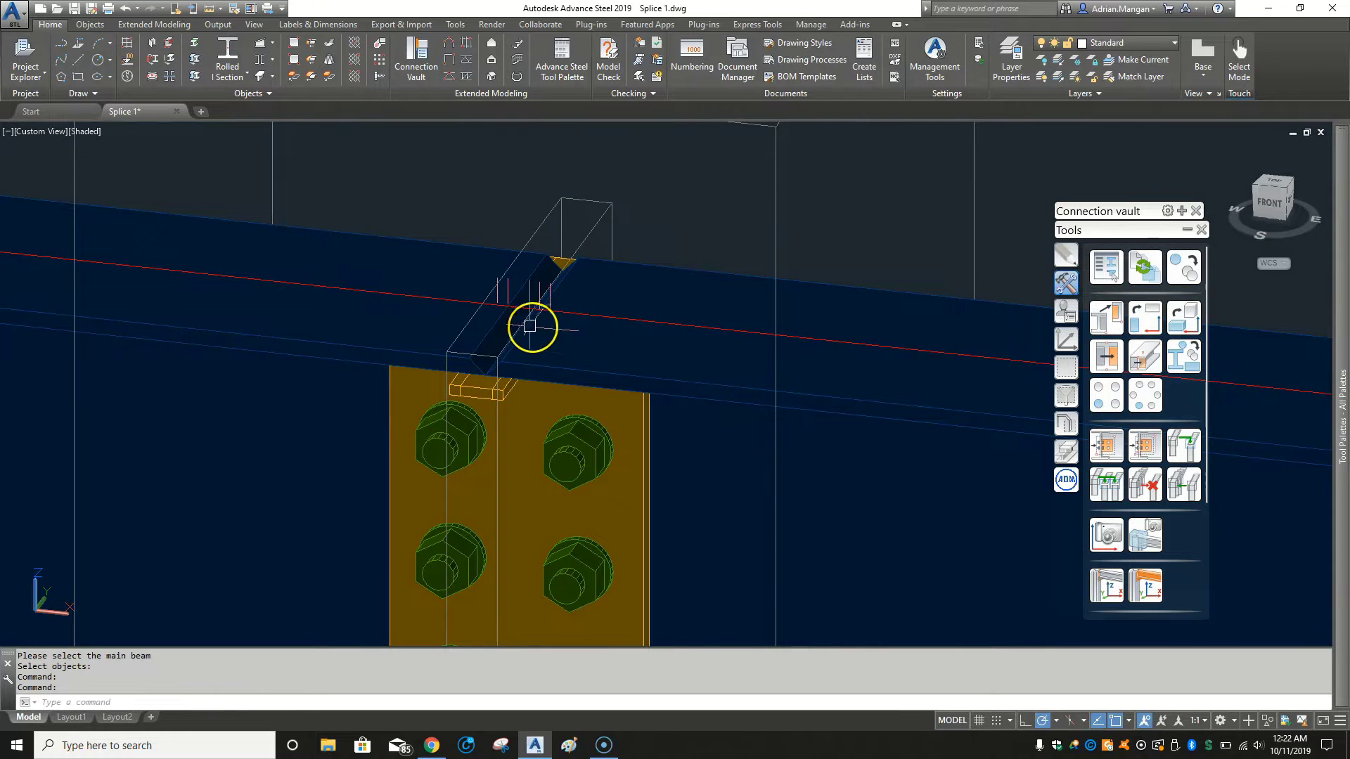
click(606, 216)
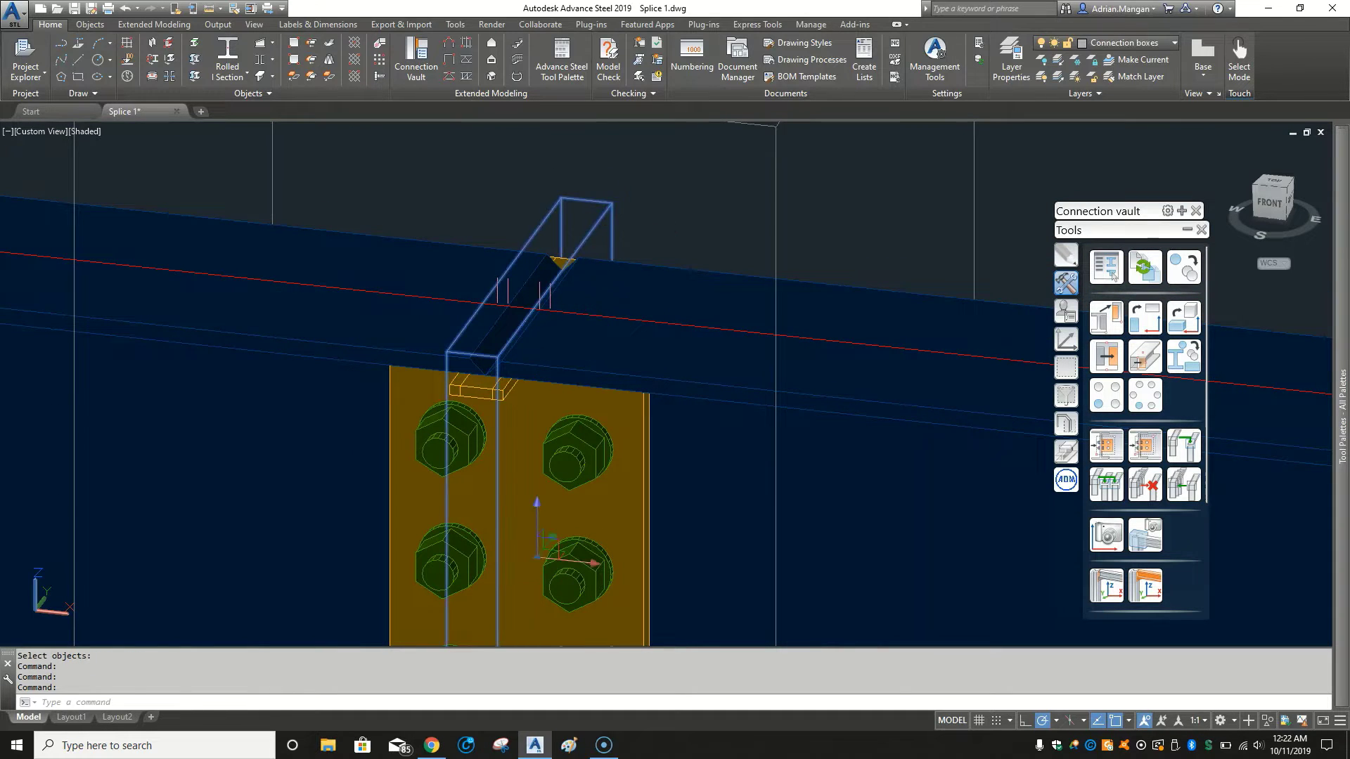
key(Delete)
Bring up the remaining moment connection's box through the top backing bar's joint properties and delete that box.
scroll(560, 259, up, 3)
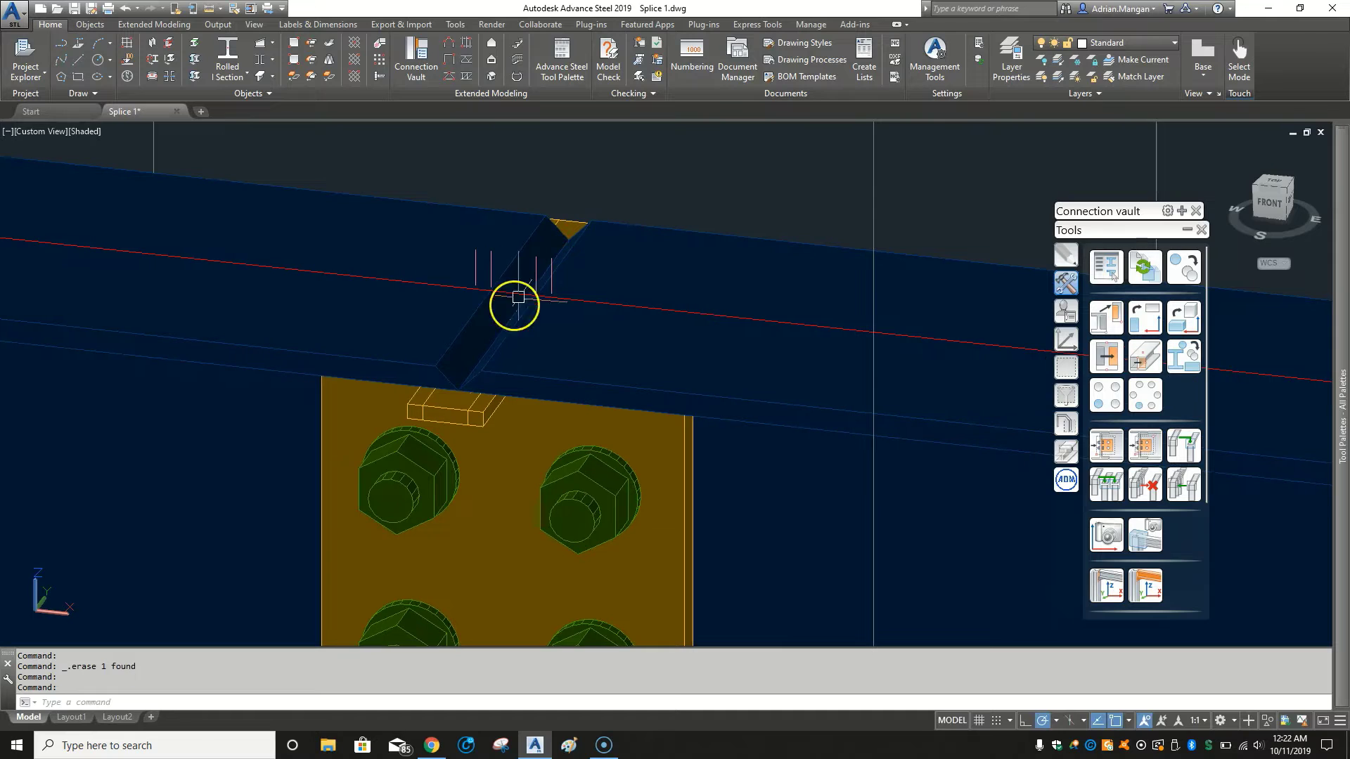
scroll(405, 408, up, 2)
click(408, 401)
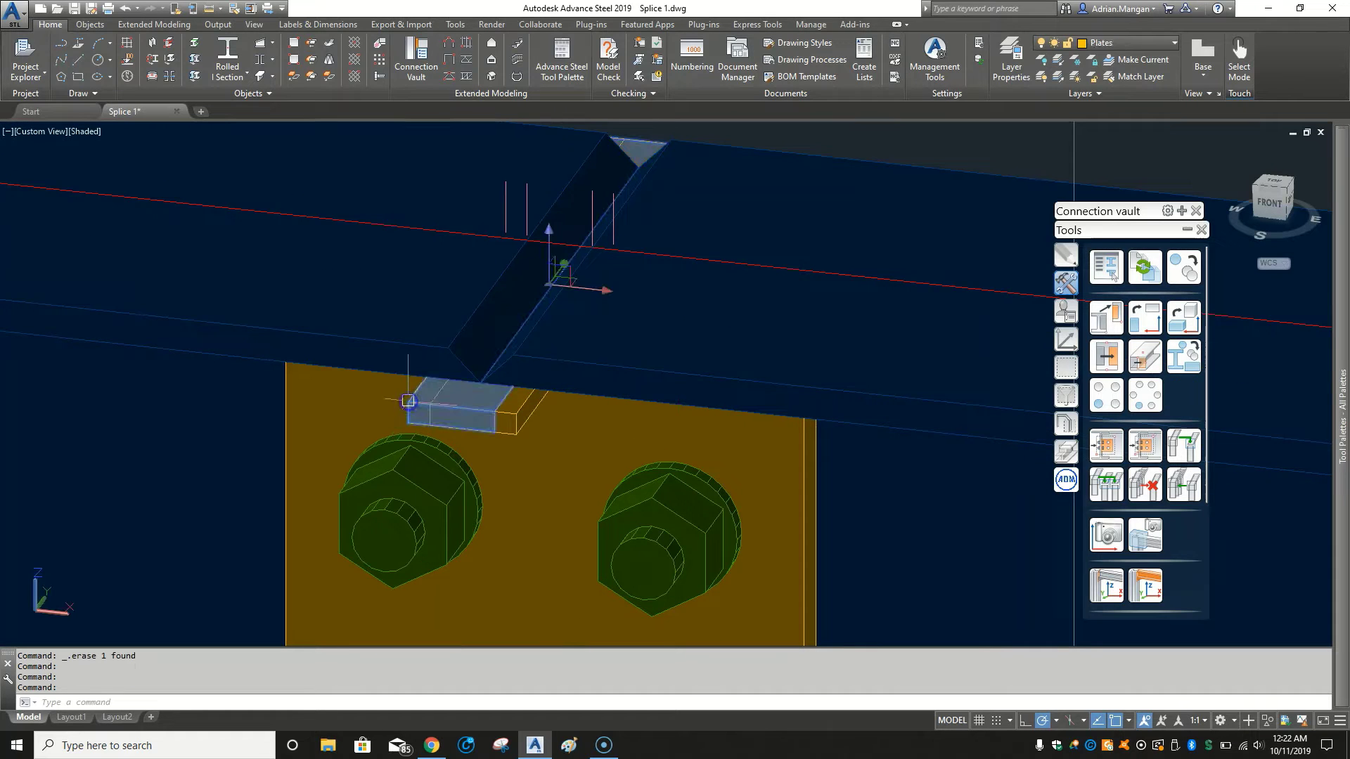
right_click(409, 403)
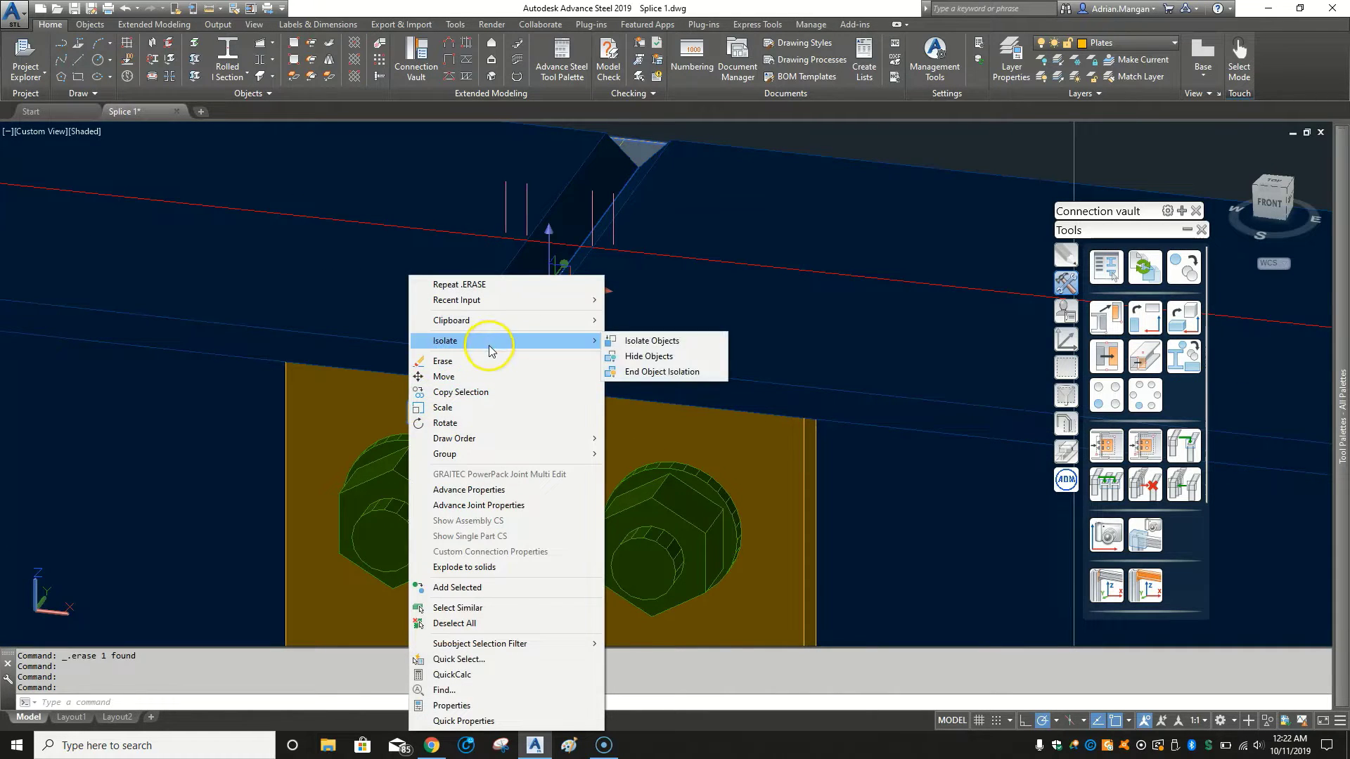
click(490, 506)
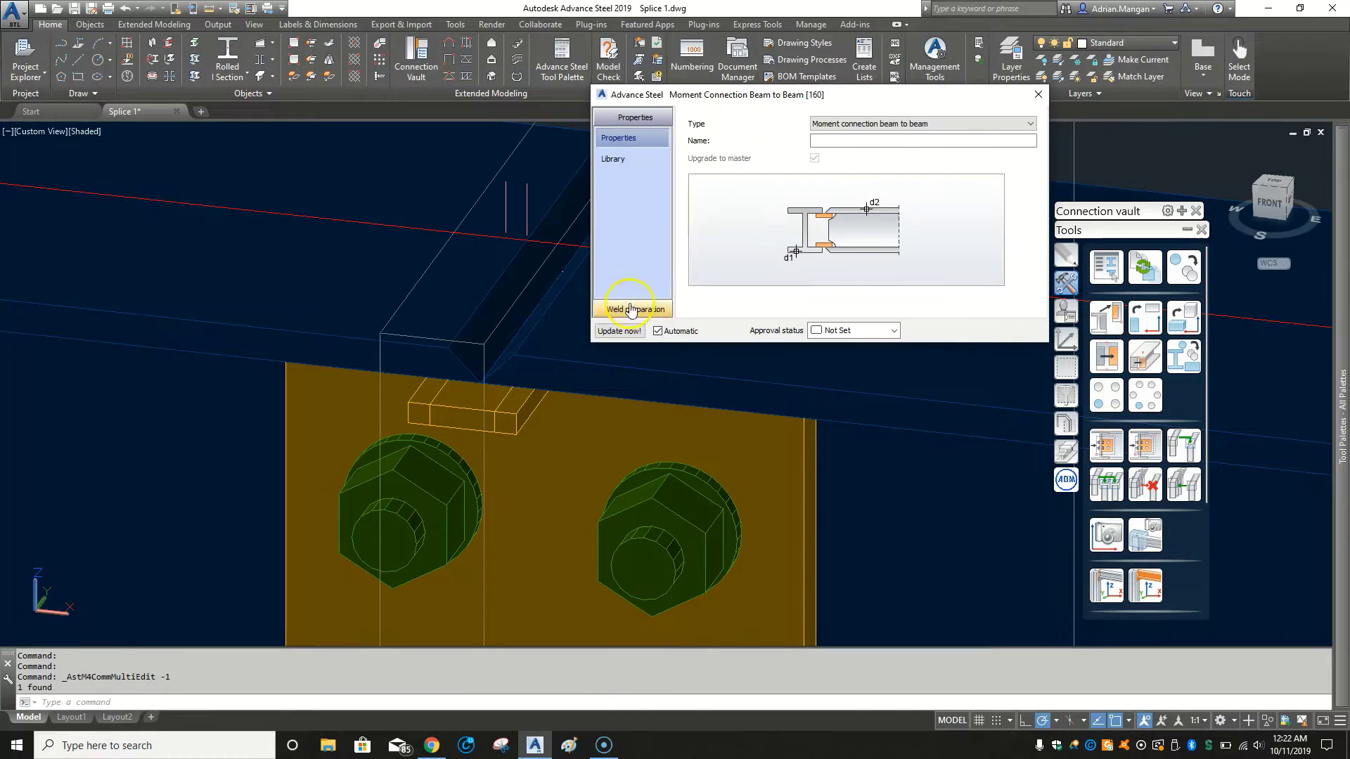
click(1038, 94)
middle_drag(512, 211, 444, 410)
click(576, 203)
key(Delete)
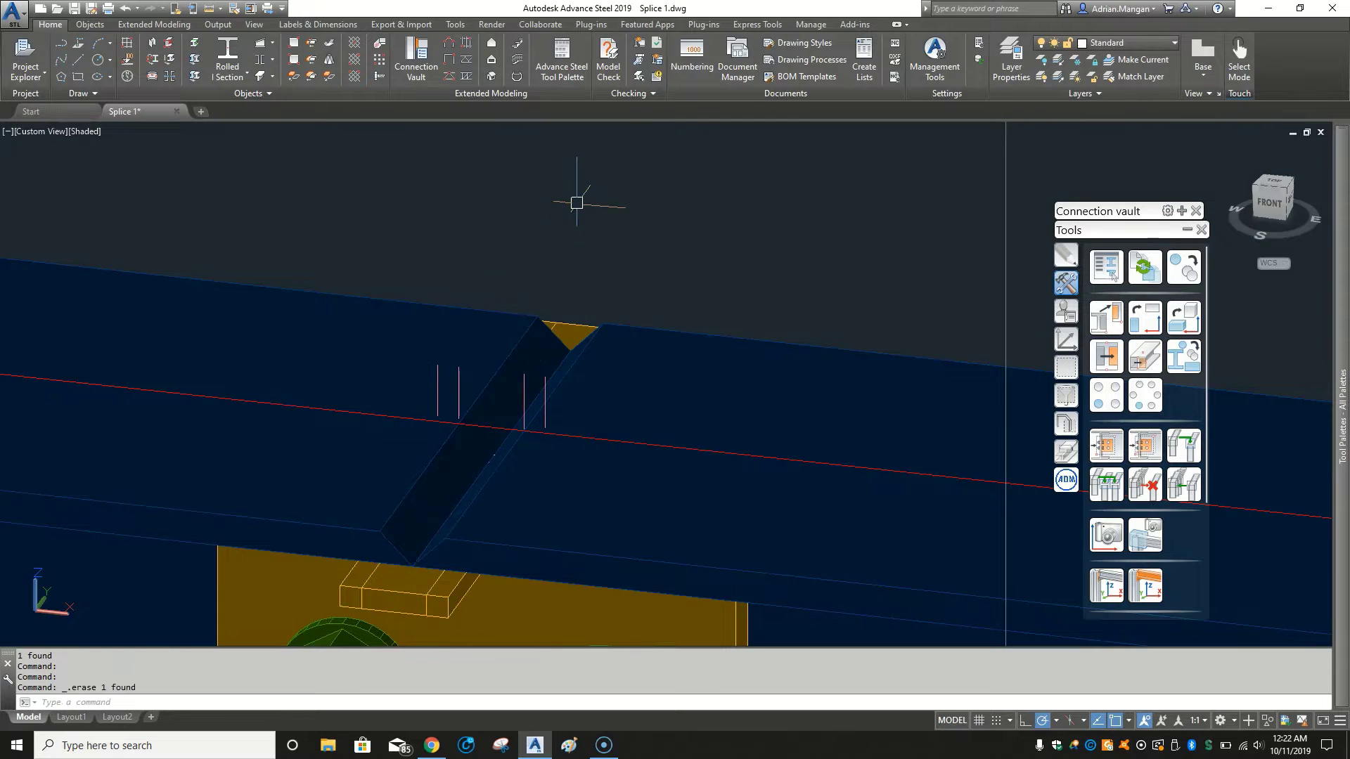
Delete the duplicate backing bars at the top and bottom flange joints, leaving one bar at each.
scroll(573, 246, down, 5)
scroll(567, 246, up, 2)
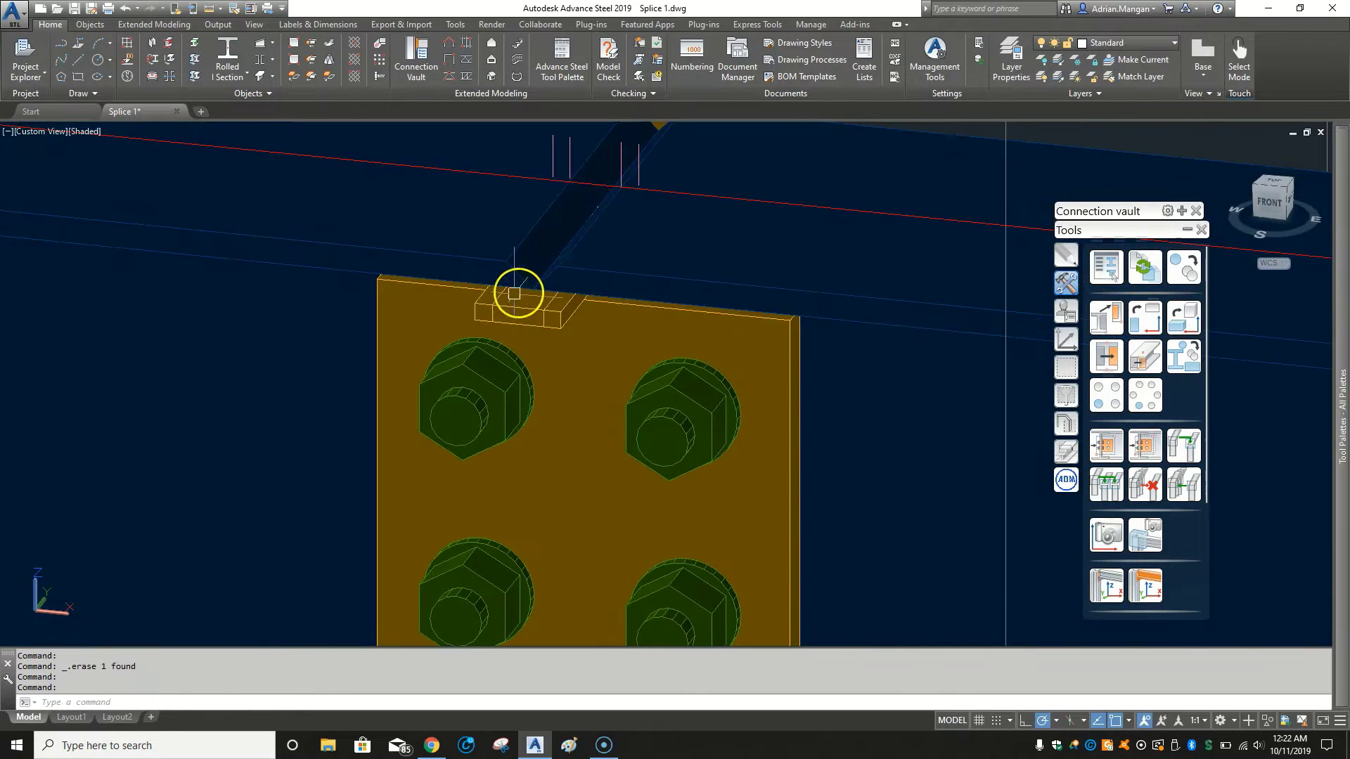
click(492, 308)
key(Delete)
scroll(500, 362, down, 4)
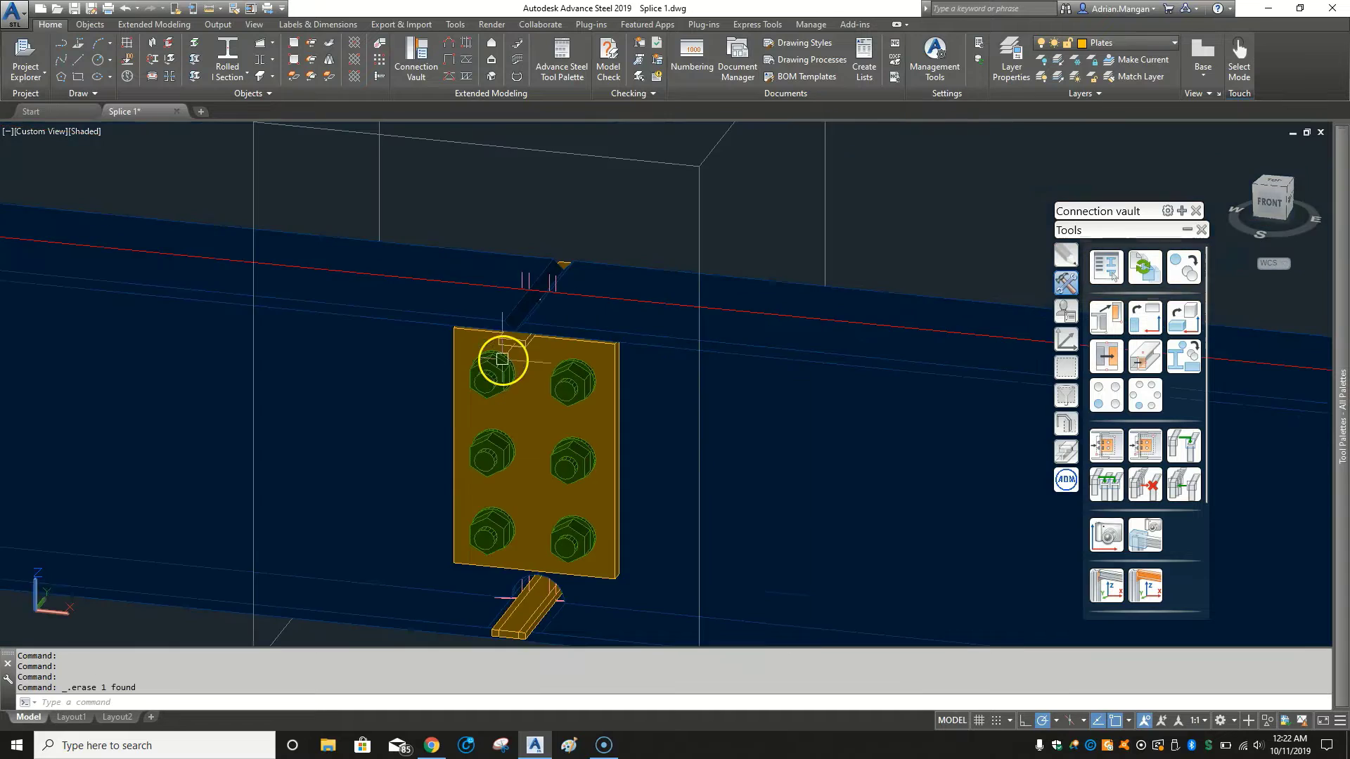
scroll(485, 422, up, 5)
click(503, 449)
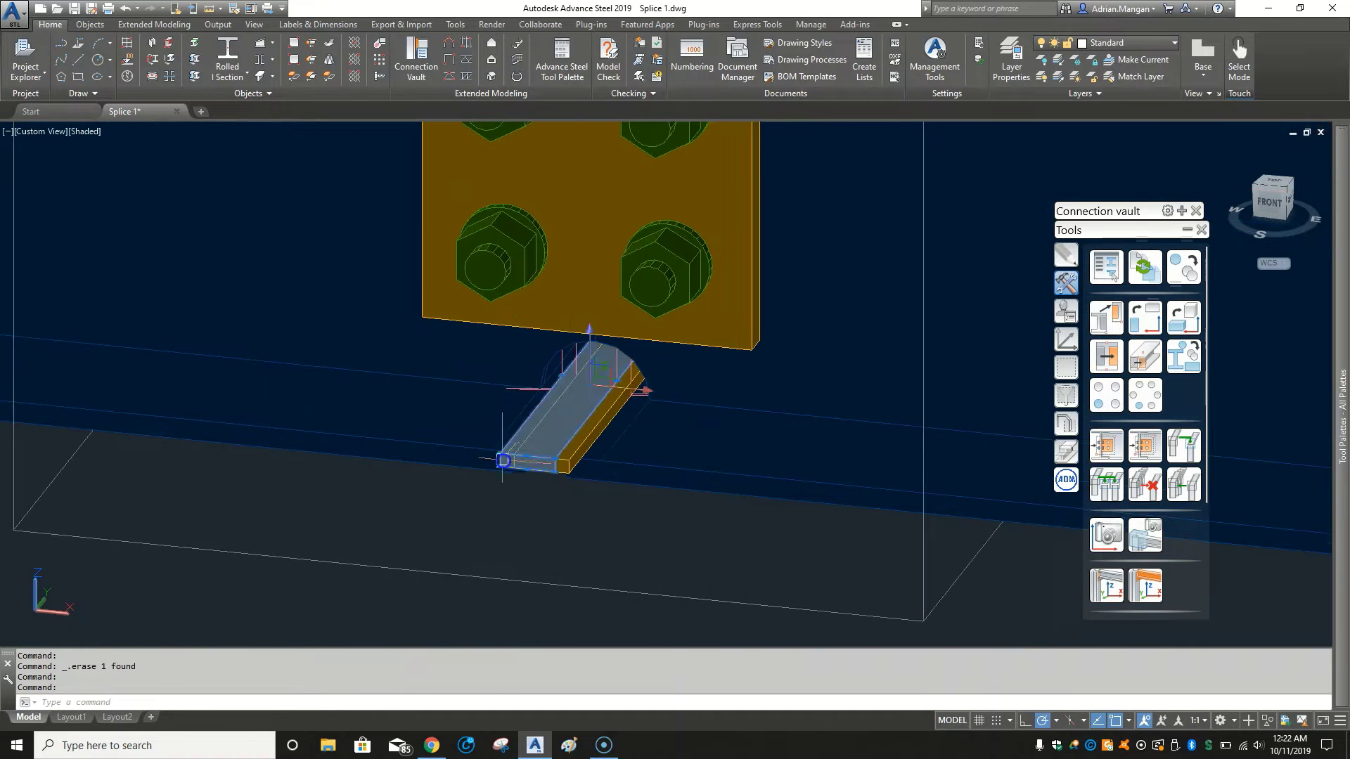
key(Delete)
scroll(598, 458, down, 3)
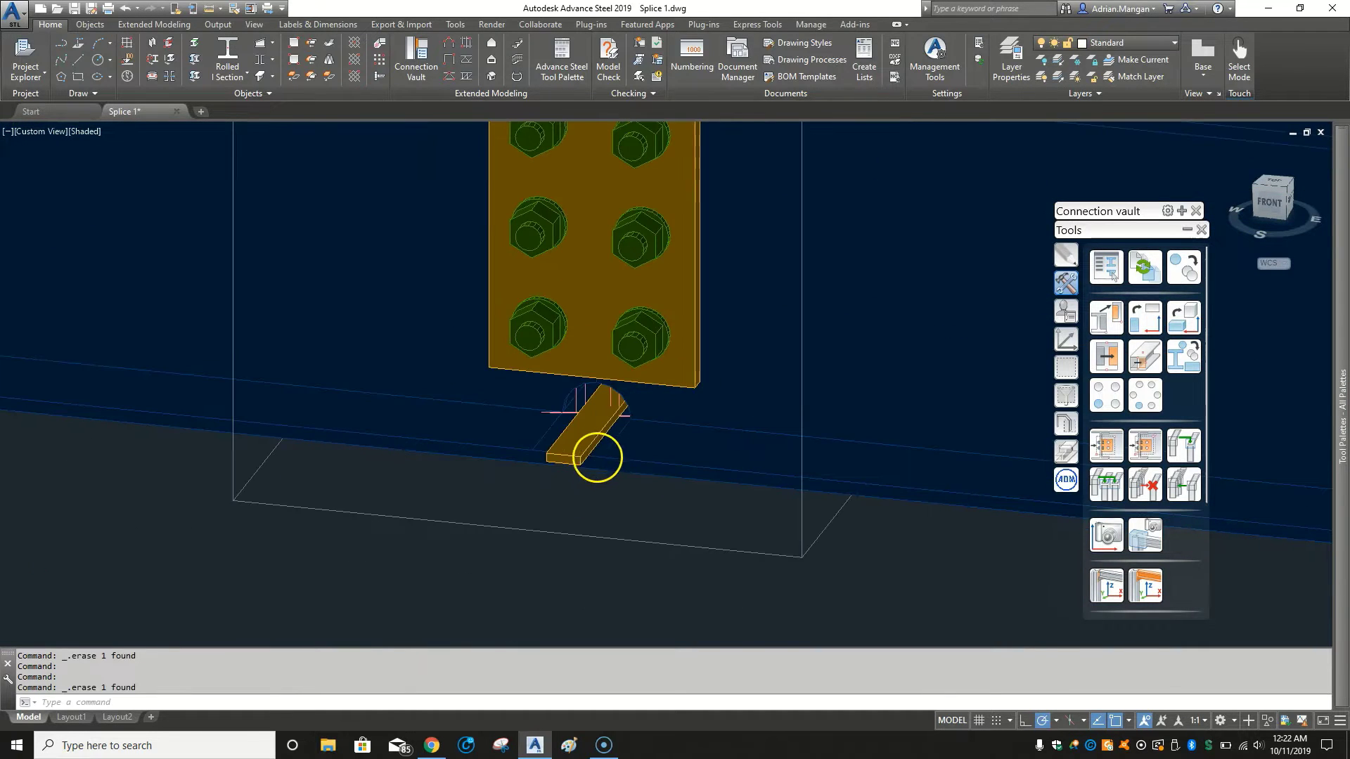
Delete the two duplicate welds on the first beam half's side of the bottom flange joint.
shift+middle_drag(590, 440, 584, 421)
scroll(573, 415, up, 5)
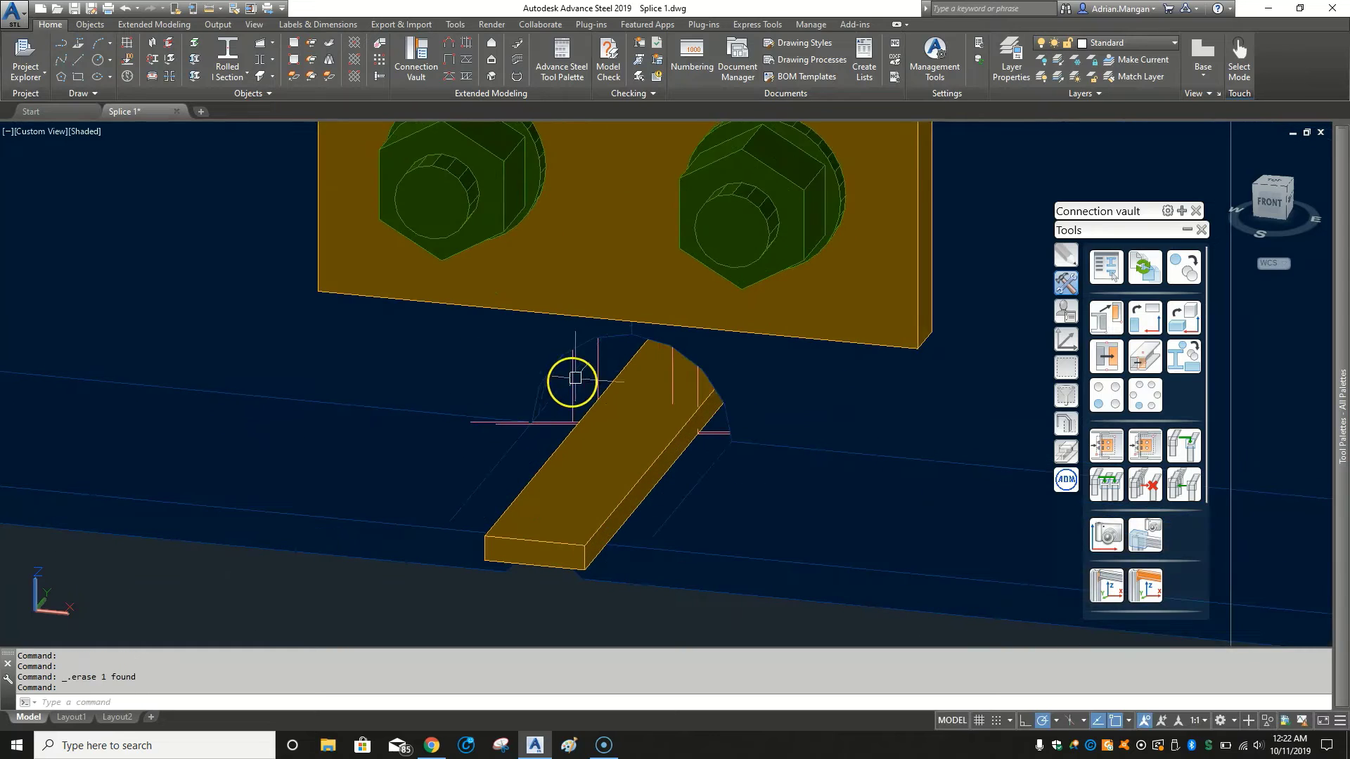
click(573, 381)
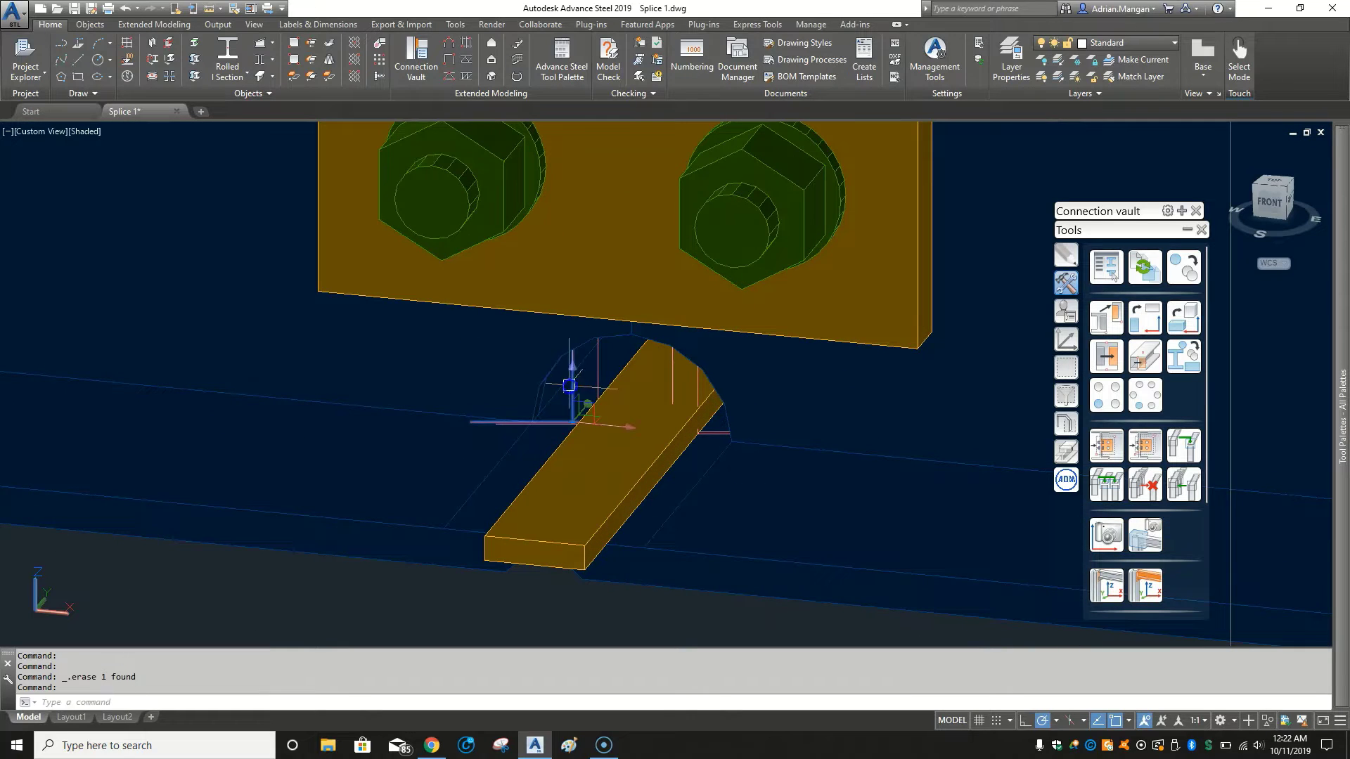
click(599, 354)
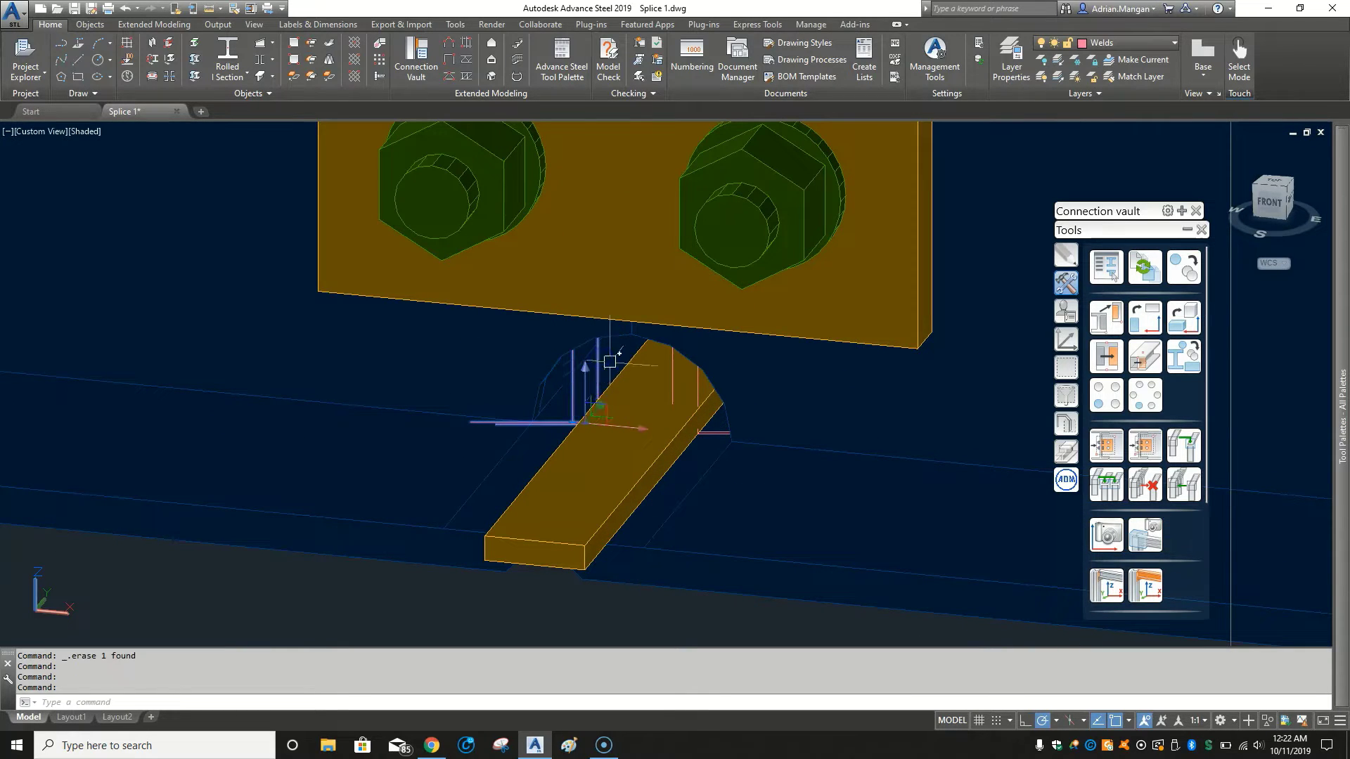
key(Delete)
Delete the two duplicate welds on the first beam half's side of the top flange joint.
scroll(588, 422, down, 2)
mouse_move(588, 422)
shift+middle_down()
mouse_move(582, 398)
mouse_move(577, 603)
shift+middle_up()
scroll(537, 166, up, 3)
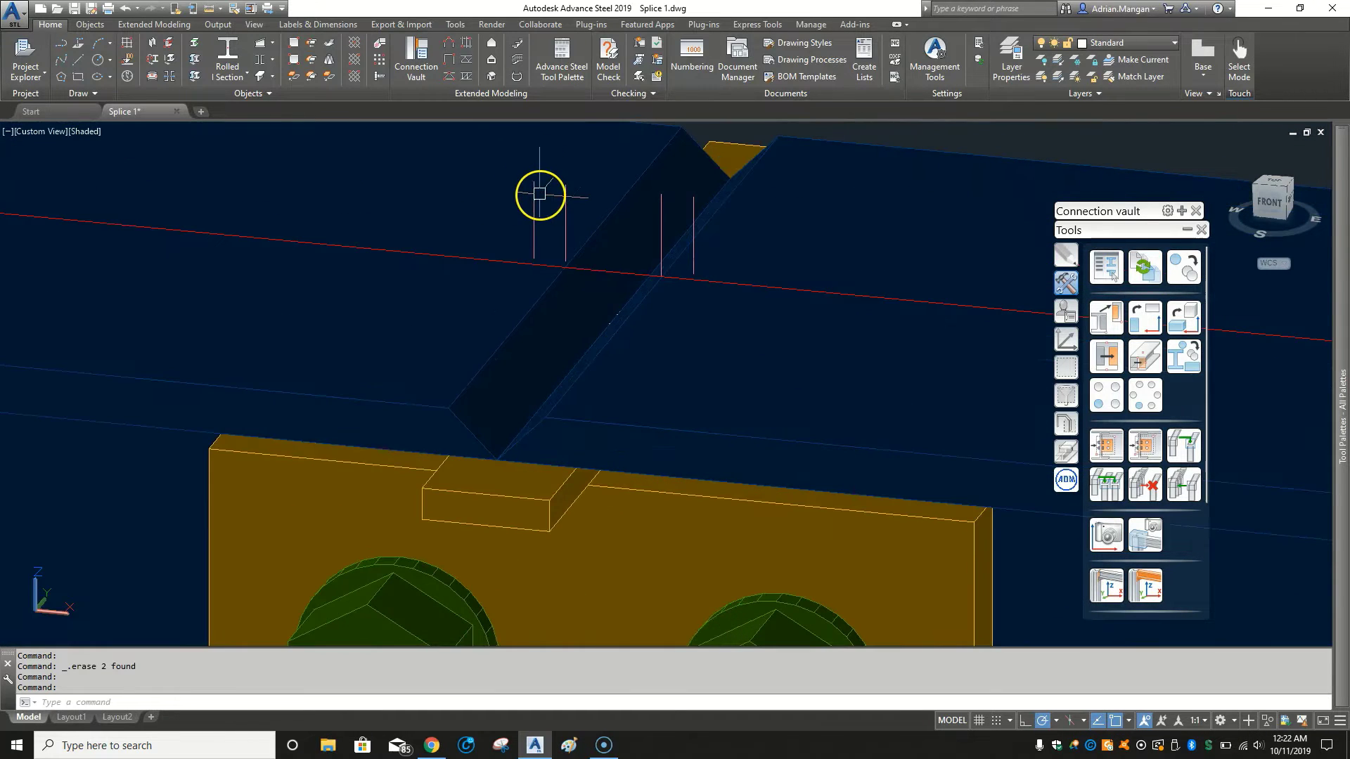
click(564, 204)
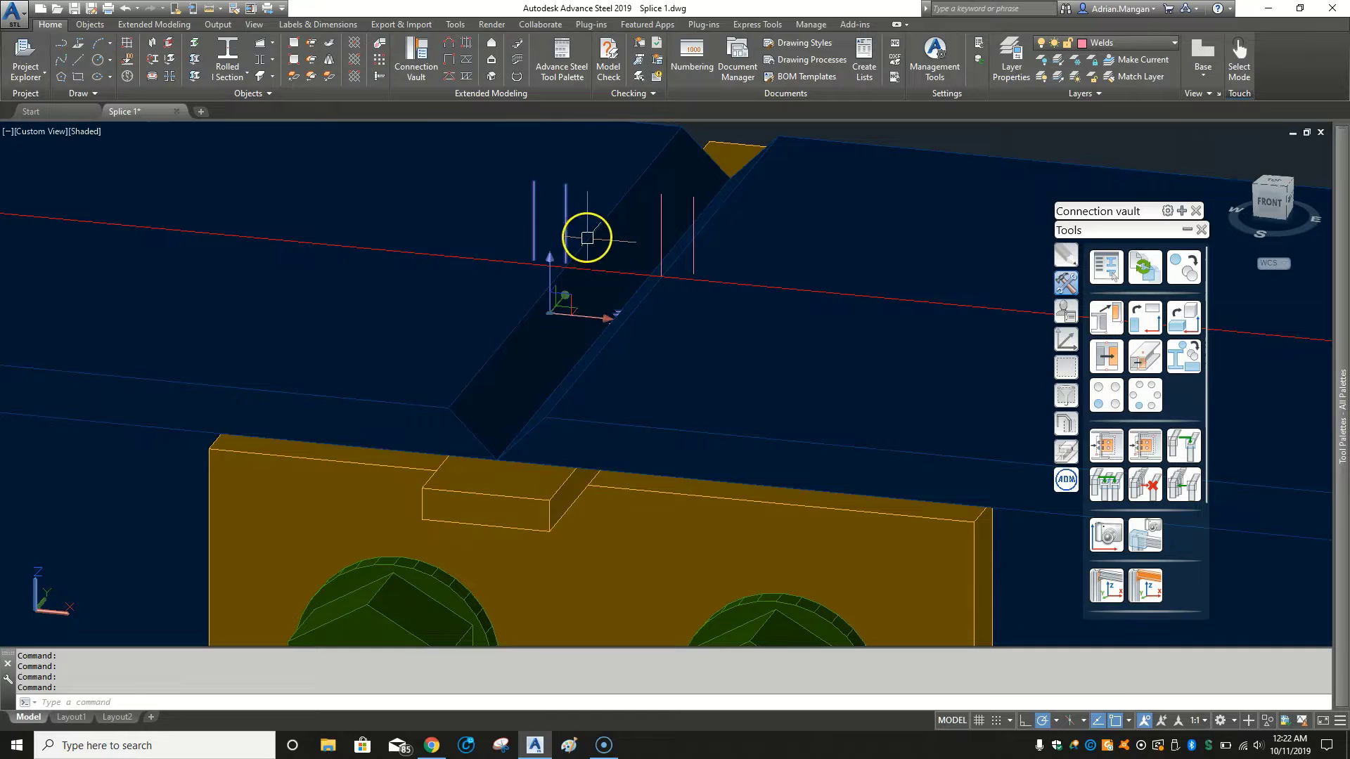
key(Delete)
Display the first beam half's features with Change presentation type and delete the bevel cut on its top flange.
mouse_move(564, 241)
shift+middle_down()
mouse_move(625, 302)
mouse_move(691, 245)
mouse_move(672, 288)
mouse_move(684, 280)
mouse_move(687, 292)
mouse_move(645, 316)
shift+middle_up()
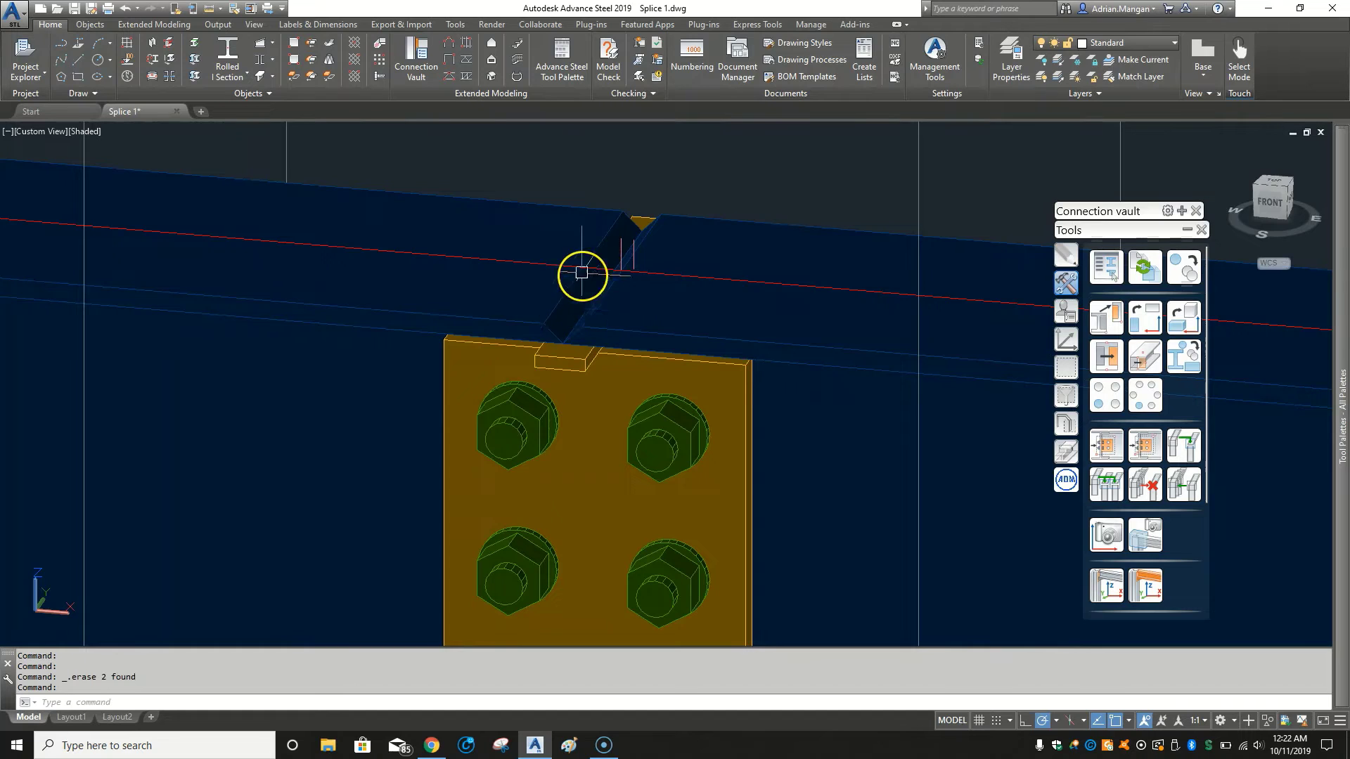
scroll(581, 272, down, 3)
click(581, 196)
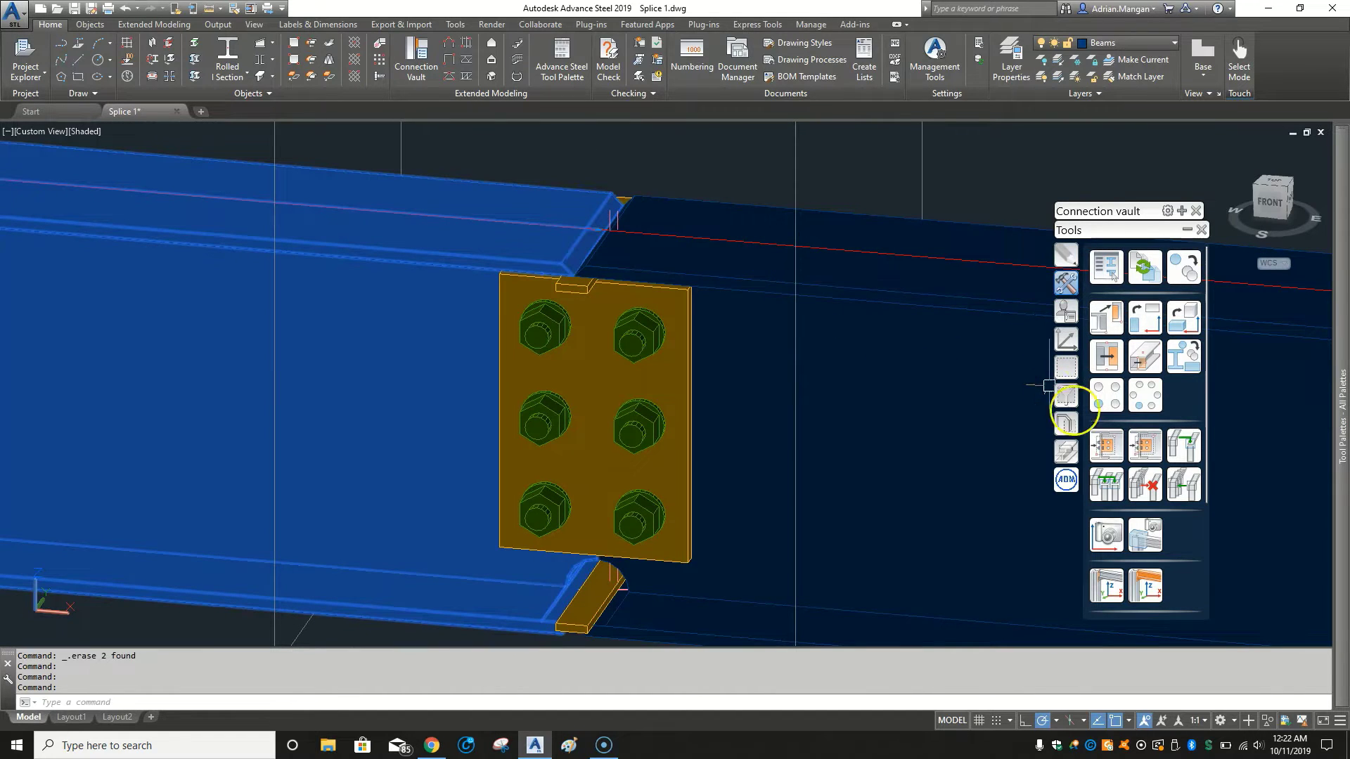
click(1065, 451)
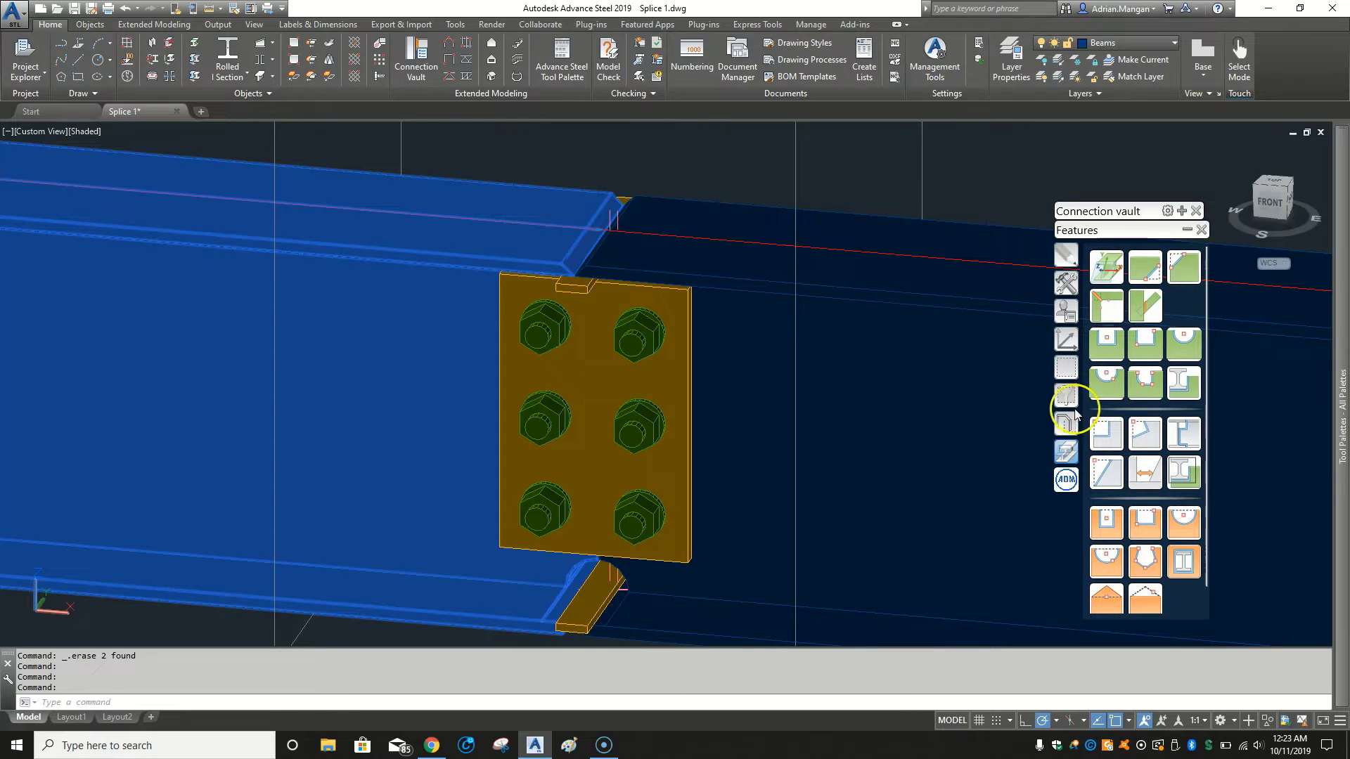
click(1068, 428)
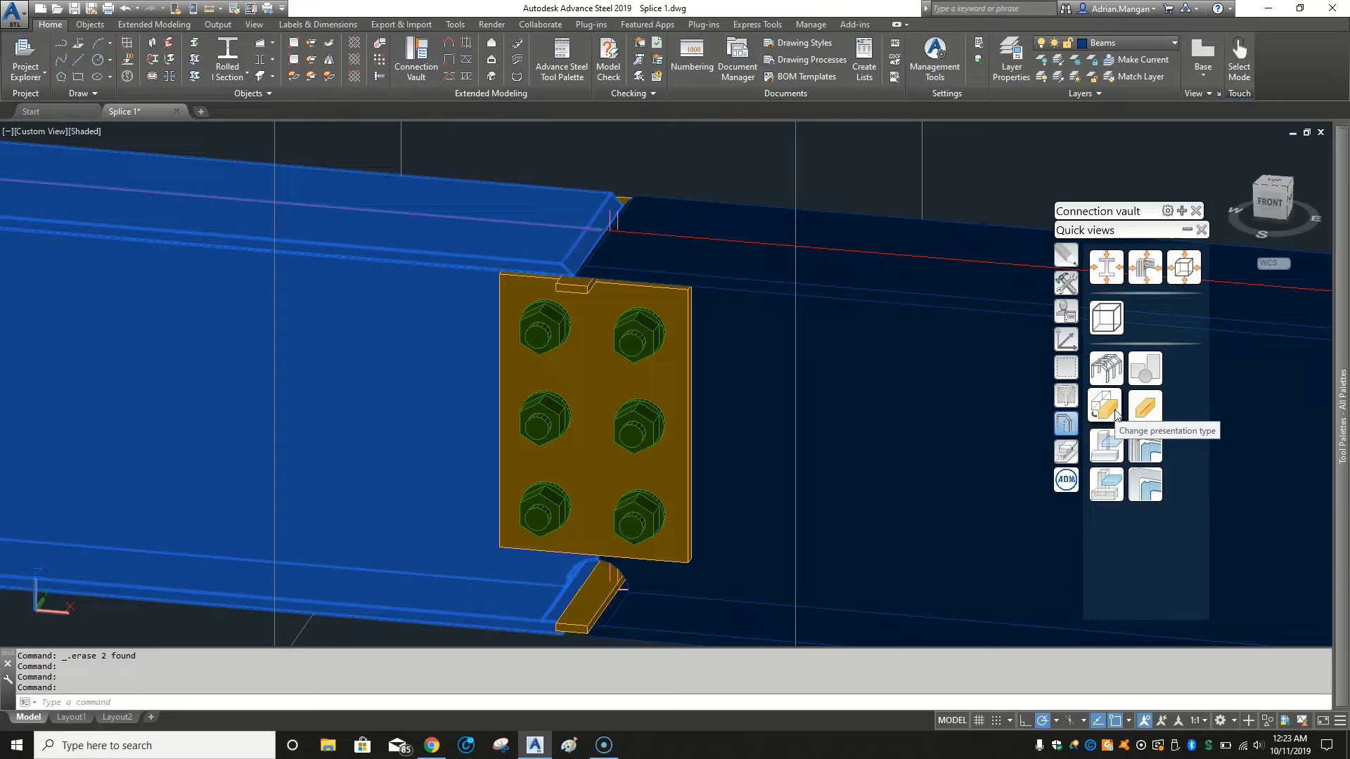
click(1107, 405)
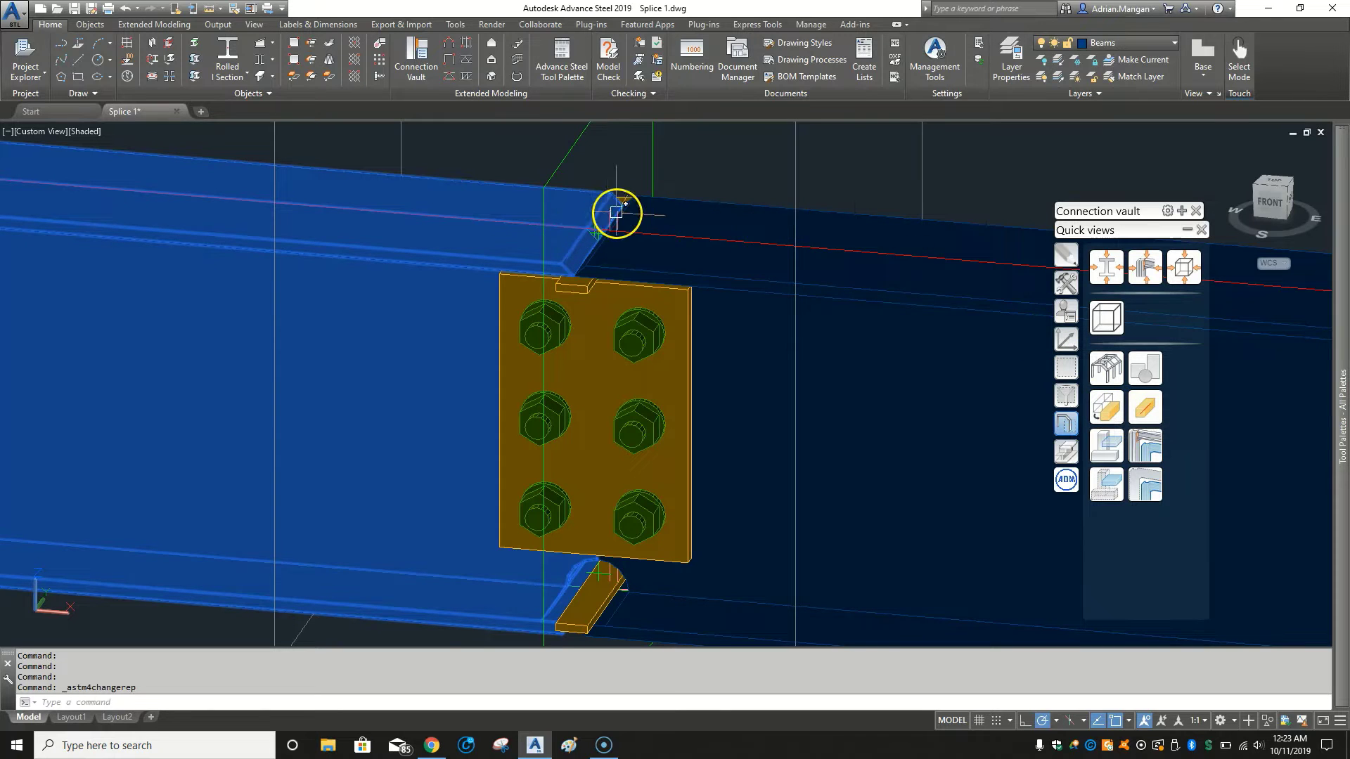
key(Escape)
scroll(594, 232, up, 5)
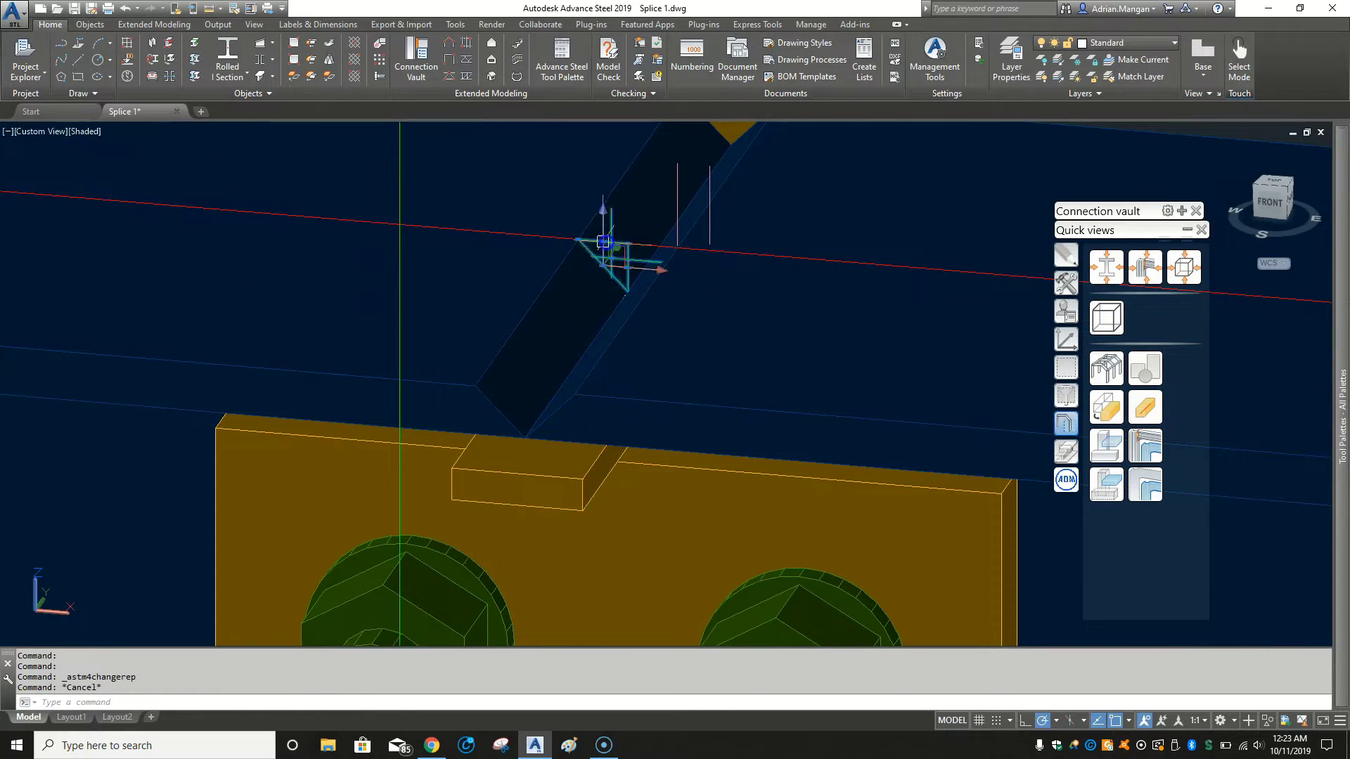
key(Delete)
Delete the bevel cut on the first beam half's bottom flange.
mouse_move(653, 265)
shift+middle_down()
mouse_move(657, 401)
mouse_move(654, 289)
mouse_move(646, 343)
mouse_move(669, 325)
shift+middle_up()
scroll(617, 511, up, 6)
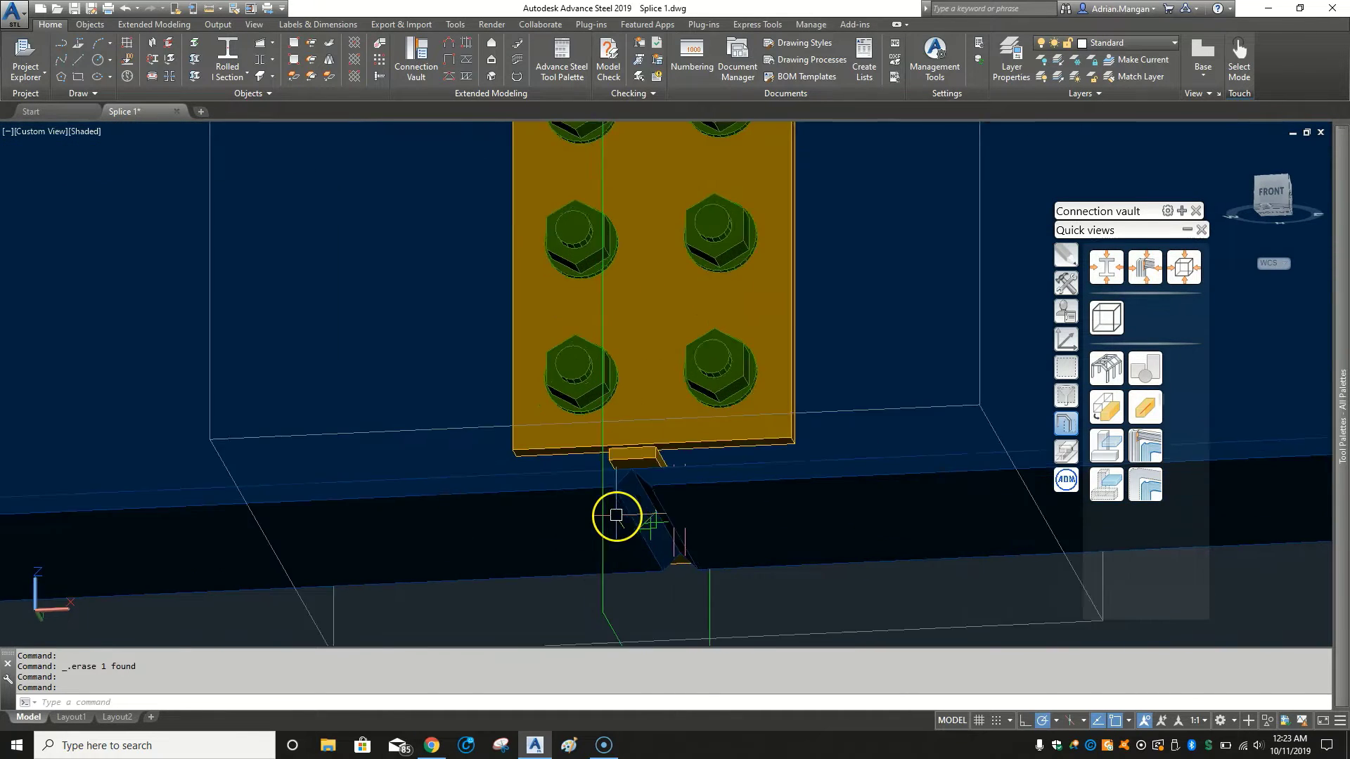
click(723, 556)
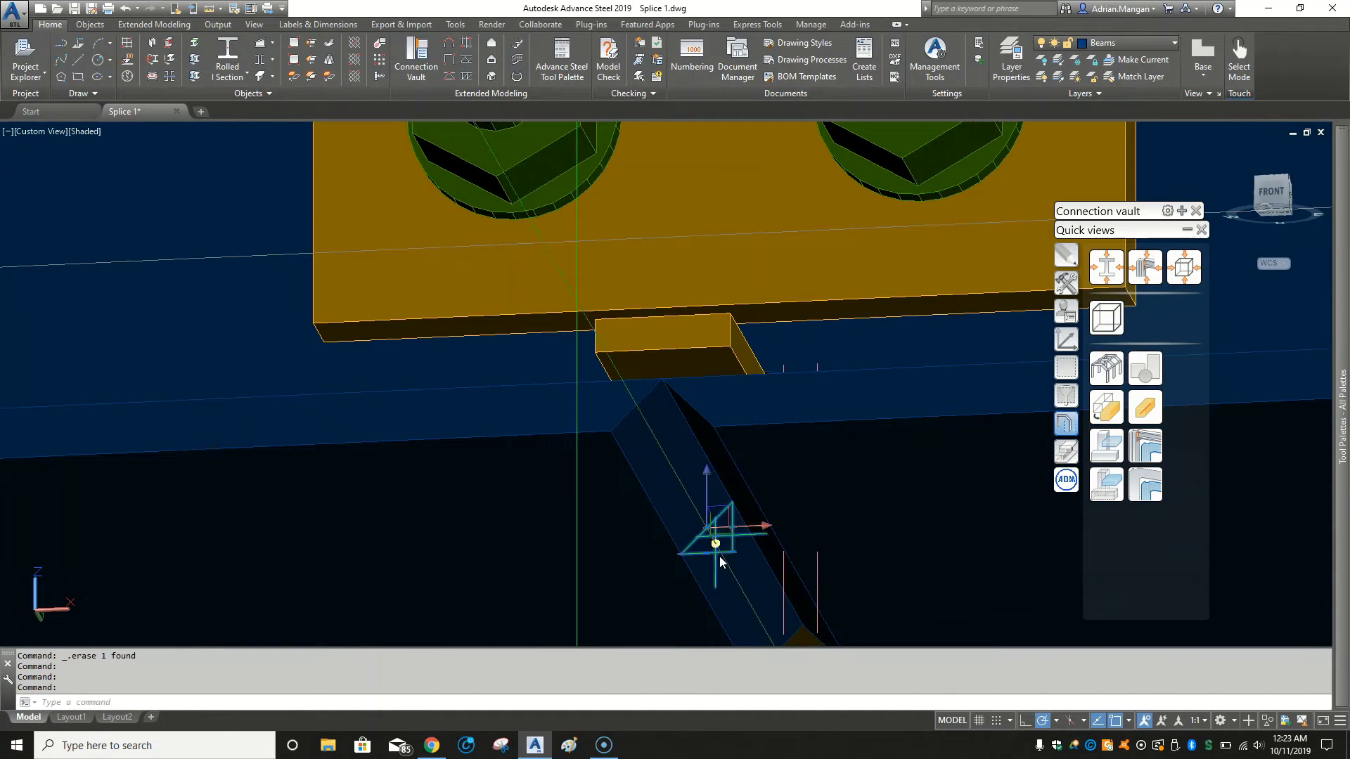
key(Delete)
Display the second beam half's features by changing its presentation type.
scroll(721, 542, down, 5)
mouse_move(726, 527)
shift+middle_down()
mouse_move(807, 552)
mouse_move(811, 595)
shift+middle_up()
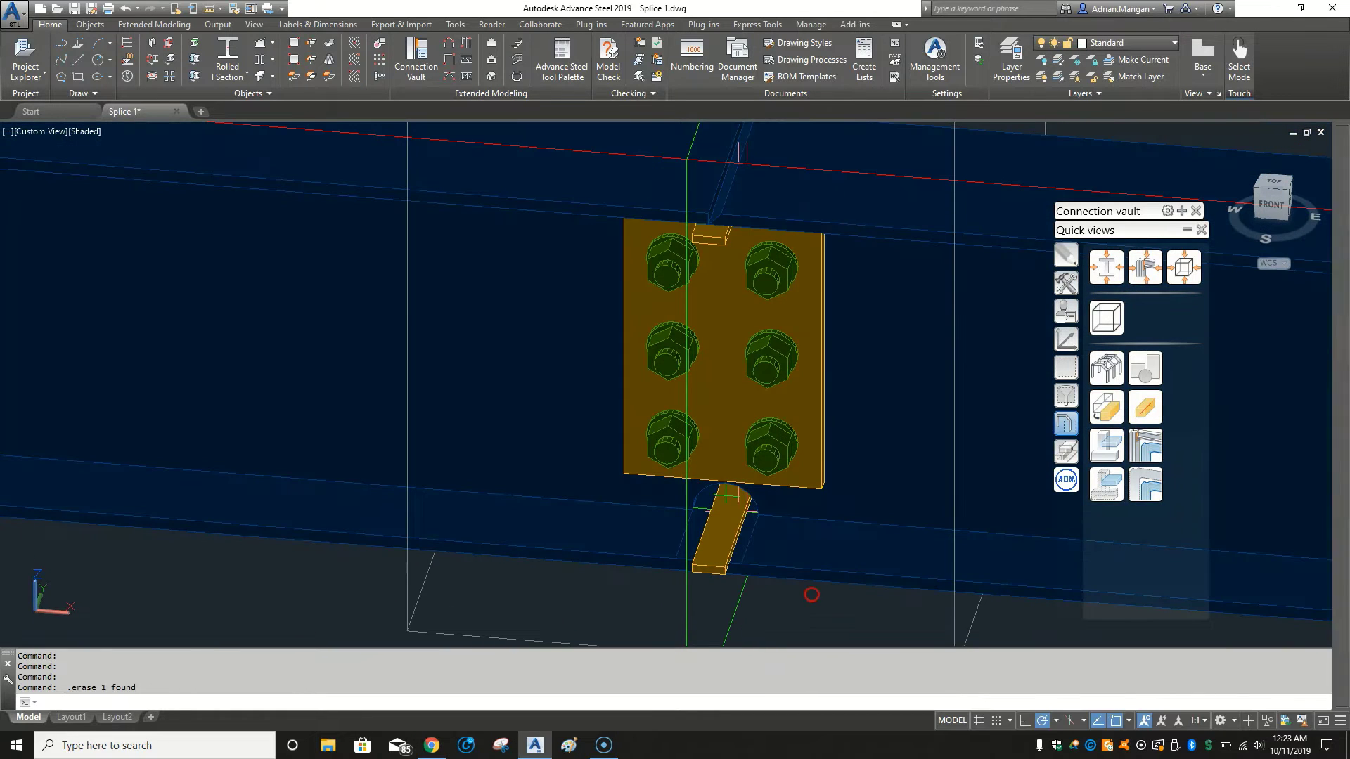
click(850, 228)
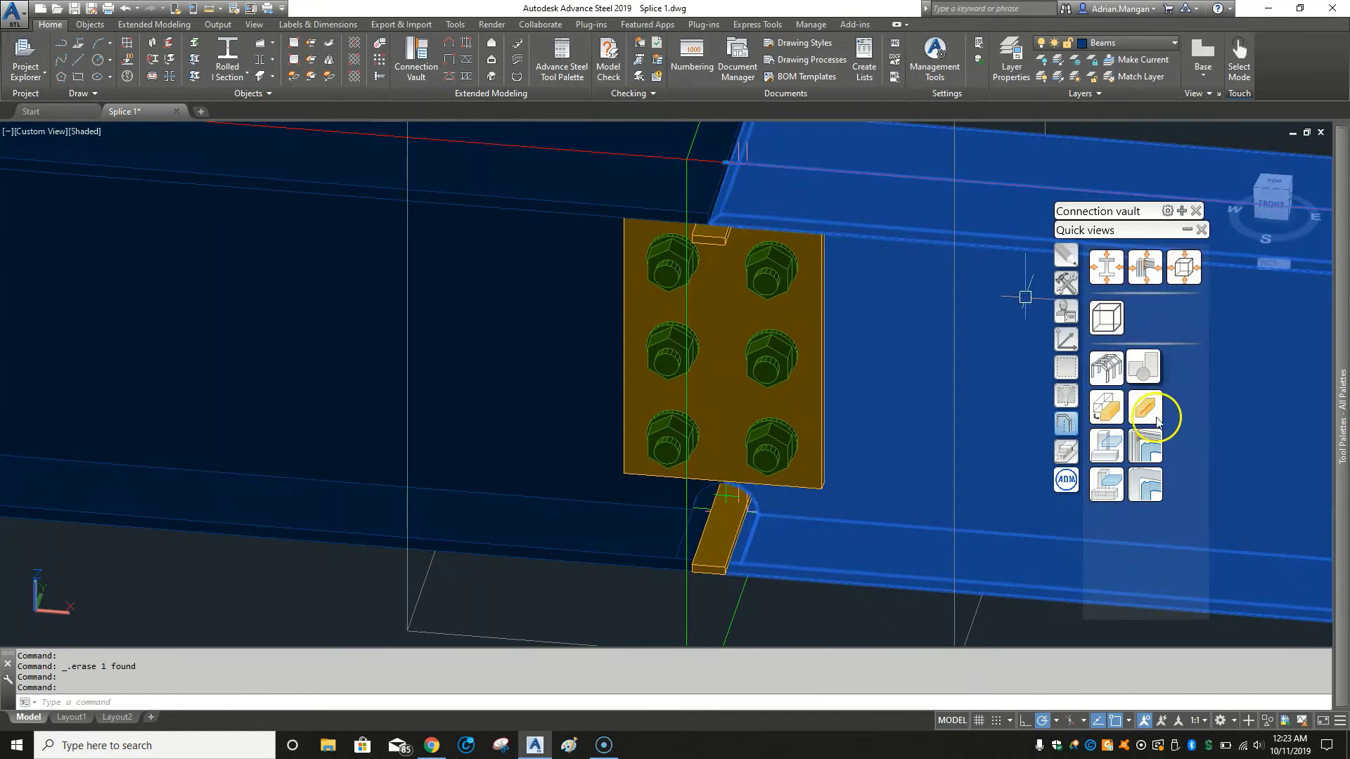
click(1105, 406)
scroll(714, 302, up, 8)
key(Escape)
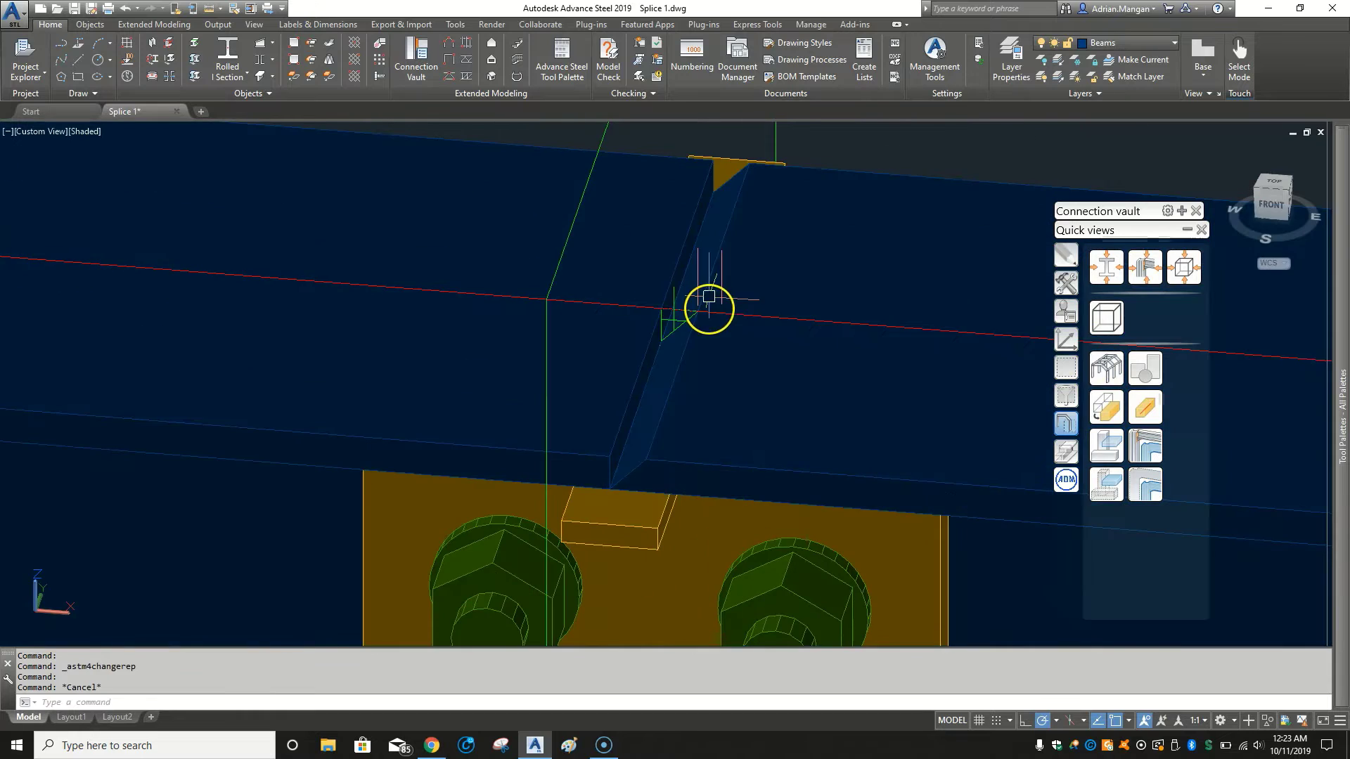
Switch the visual style to 2D Wireframe at the second beam half's top flange bevel cut.
shift+middle_drag(676, 310, 654, 317)
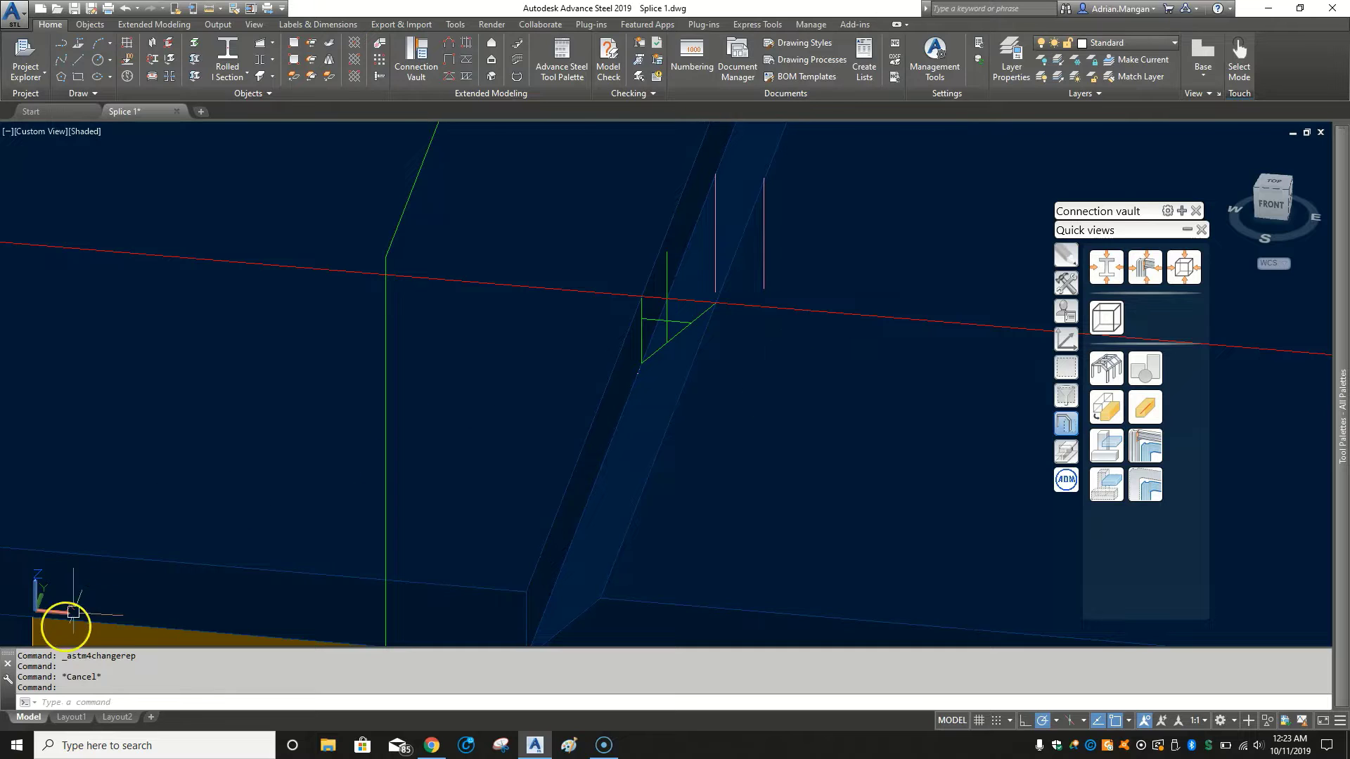
scroll(715, 332, down, 3)
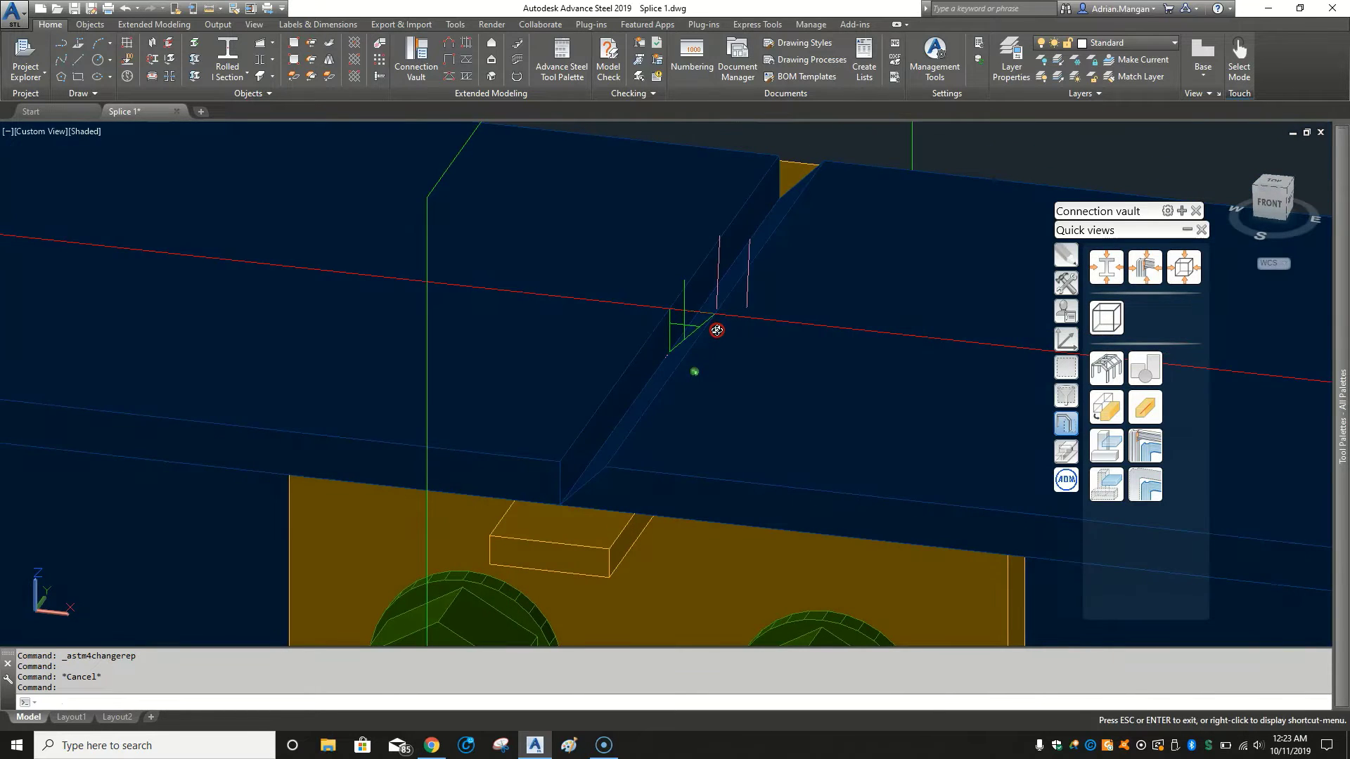
scroll(714, 329, up, 5)
click(662, 338)
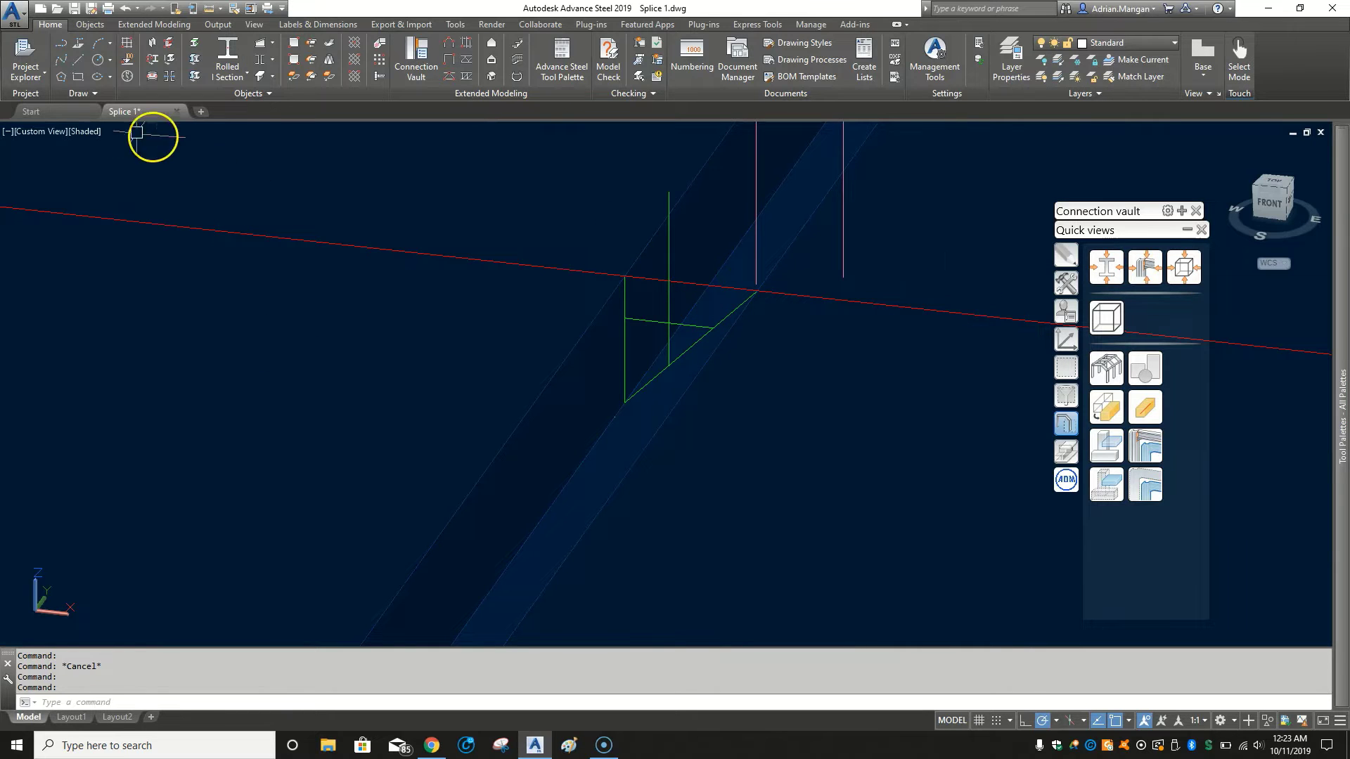
click(78, 132)
click(121, 166)
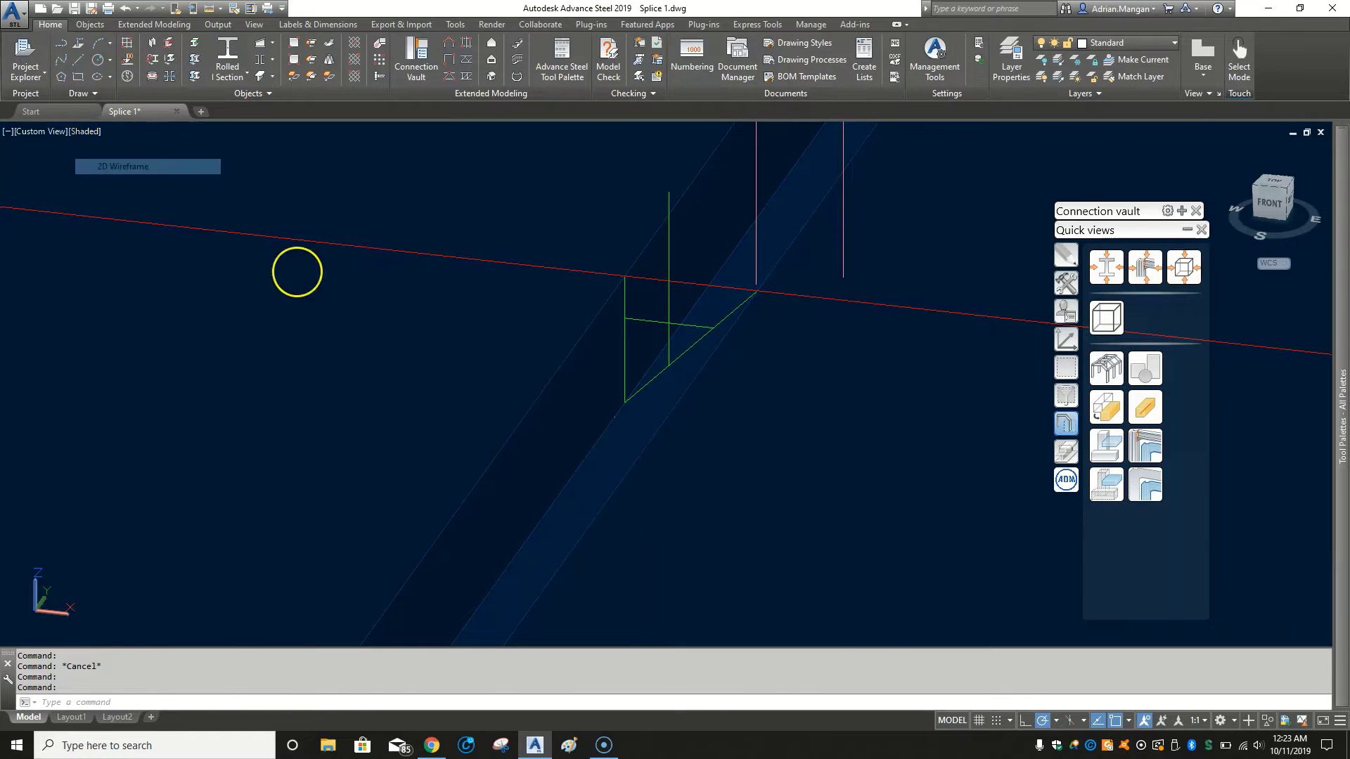
Stretch the upper outer corner of the top flange's triangular bevel contour by .25 along the beam.
scroll(686, 317, up, 5)
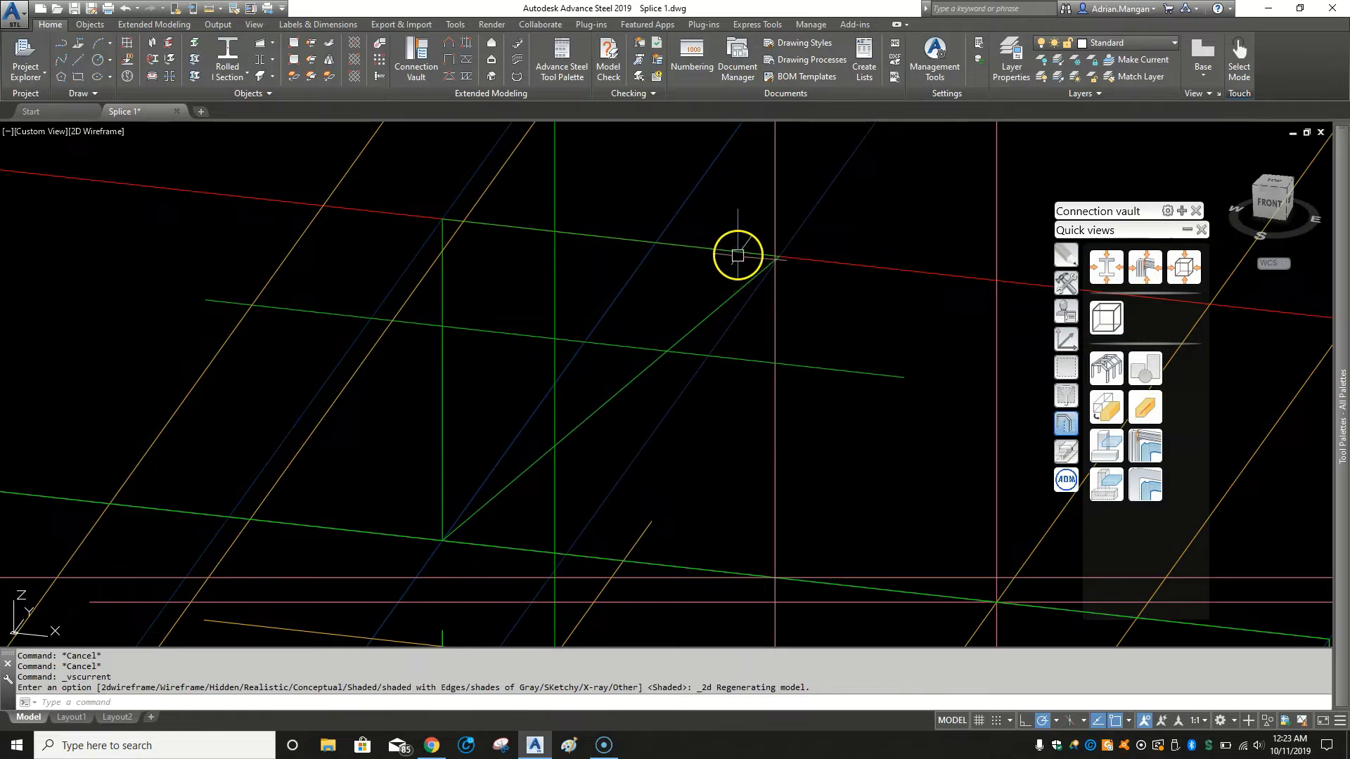
click(738, 255)
click(778, 256)
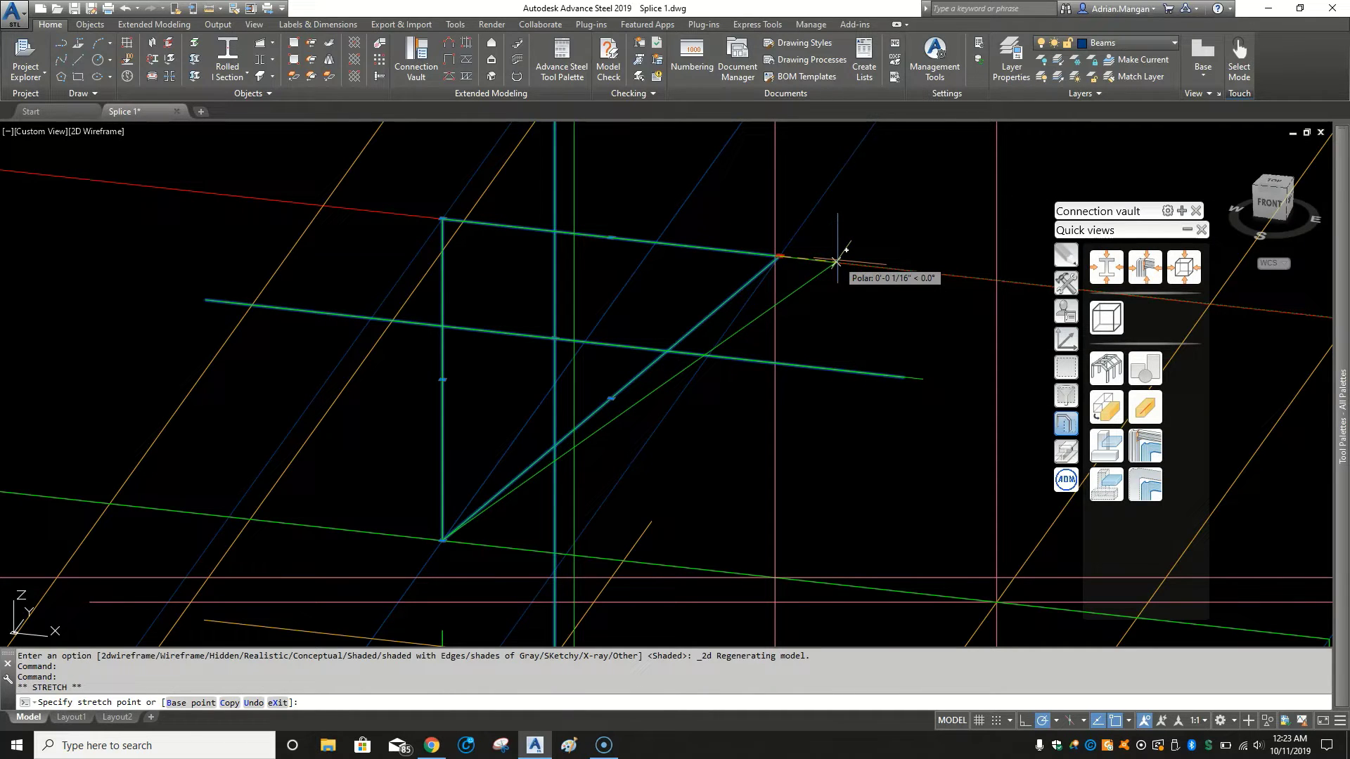
text(.25)
key(Return)
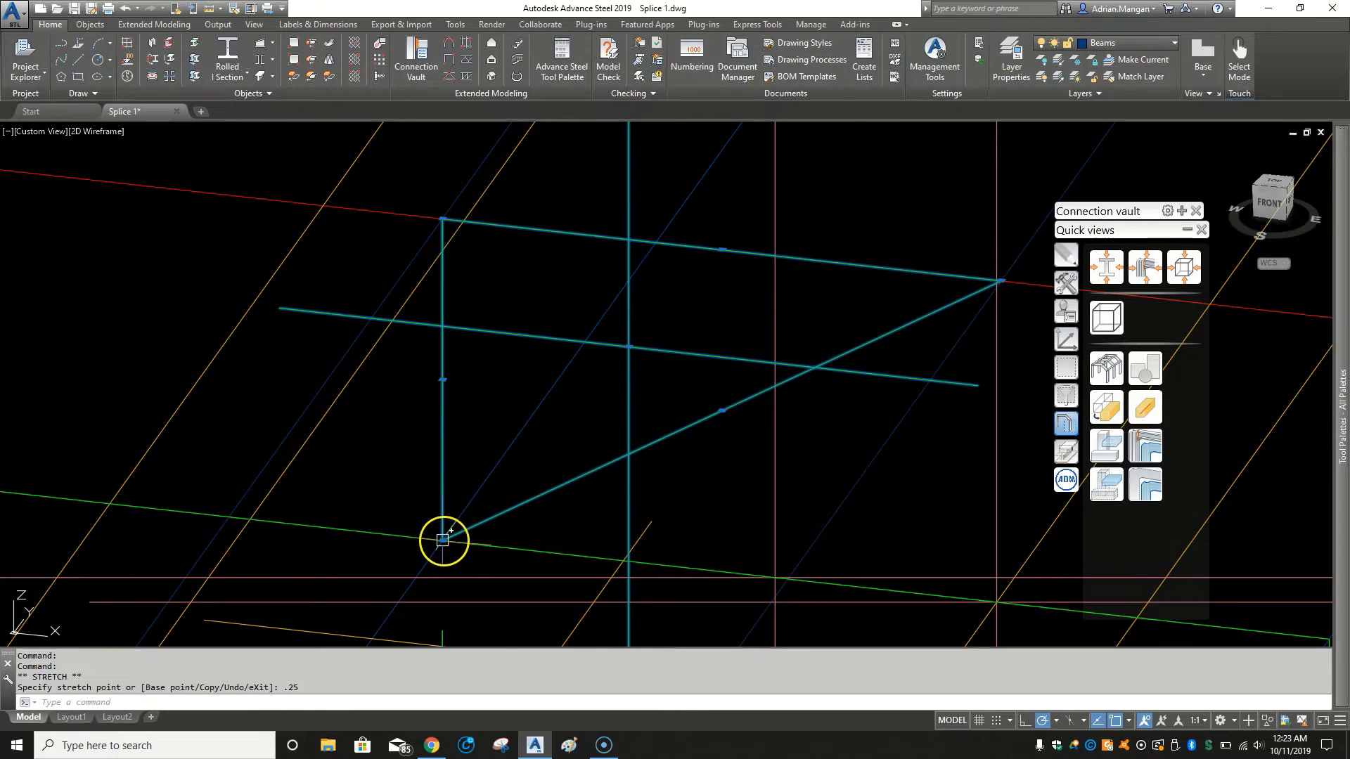
Try to stretch the bevel contour's lower corner by .25 along the beam, and undo that stretch.
right_click(442, 540)
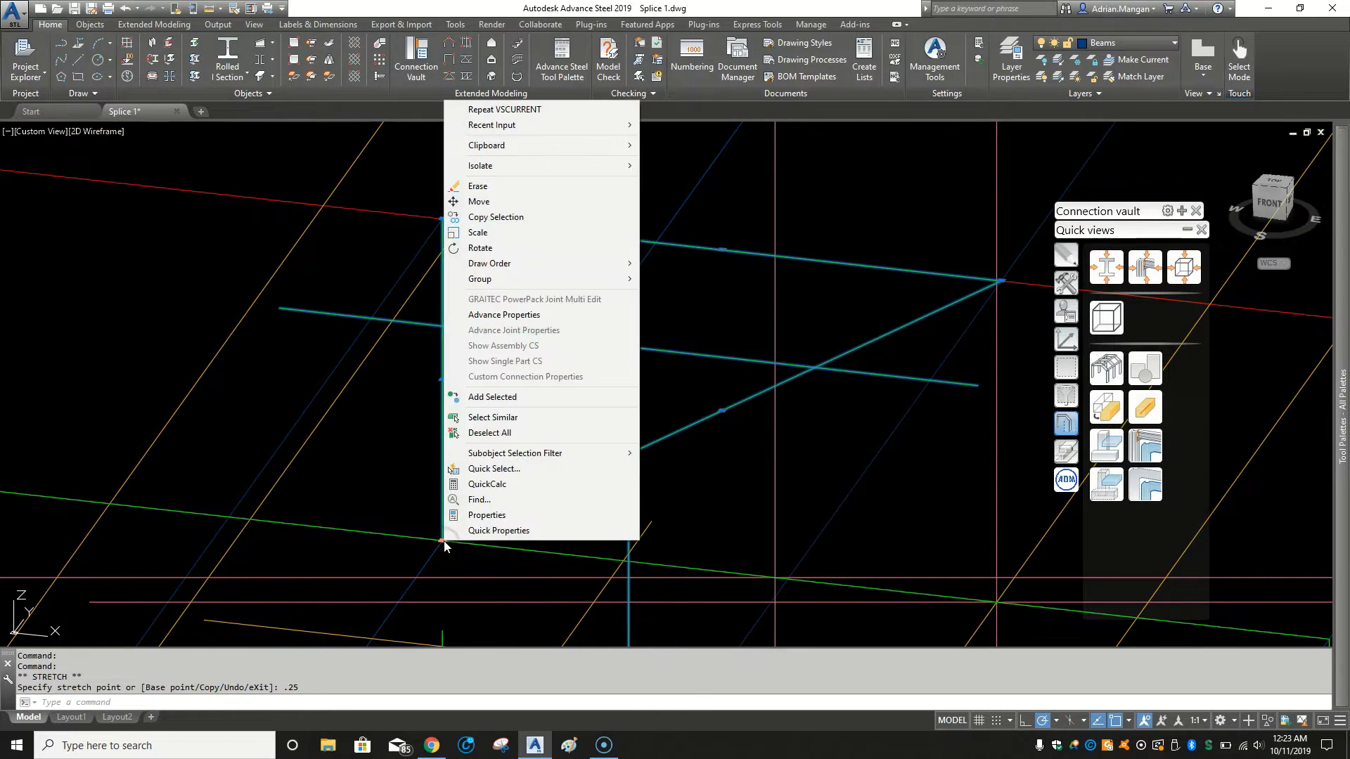
key(Escape)
click(442, 540)
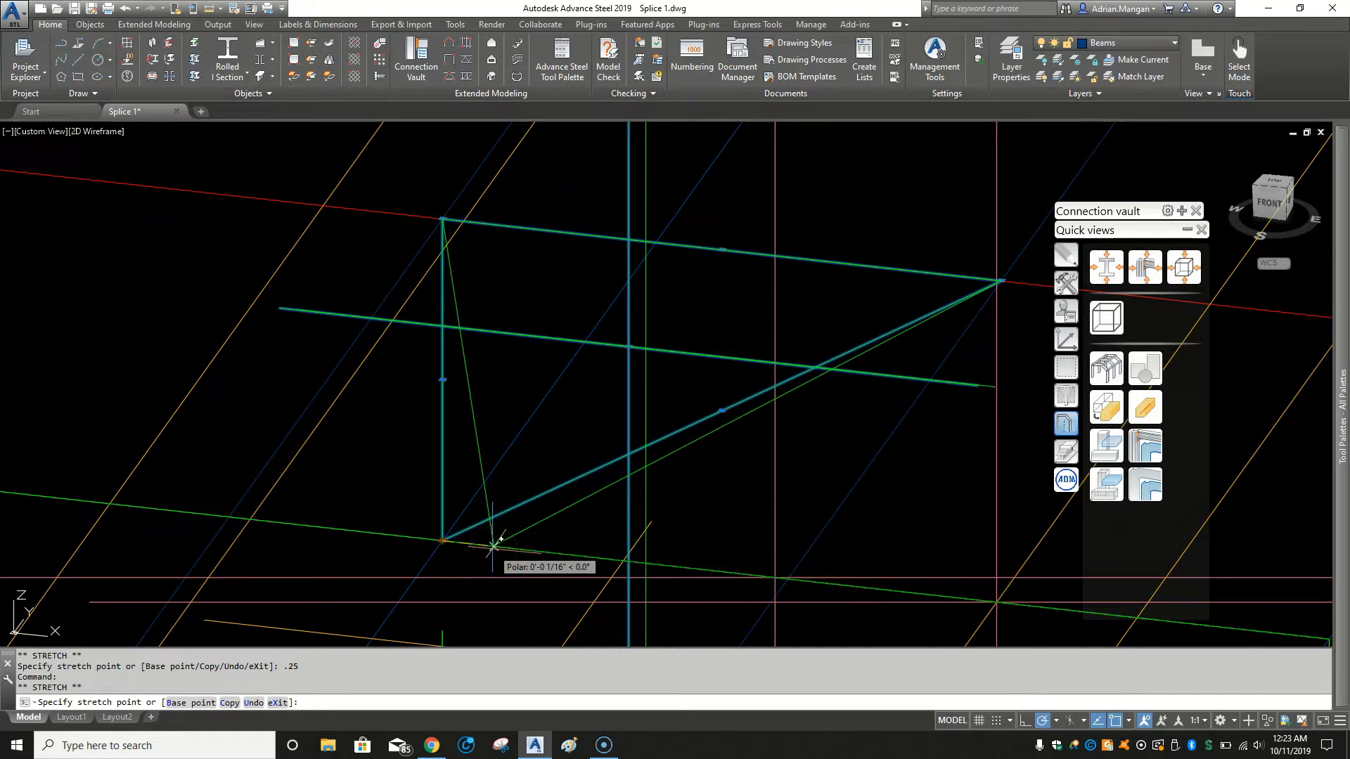
text(5)
key(Return)
click(636, 554)
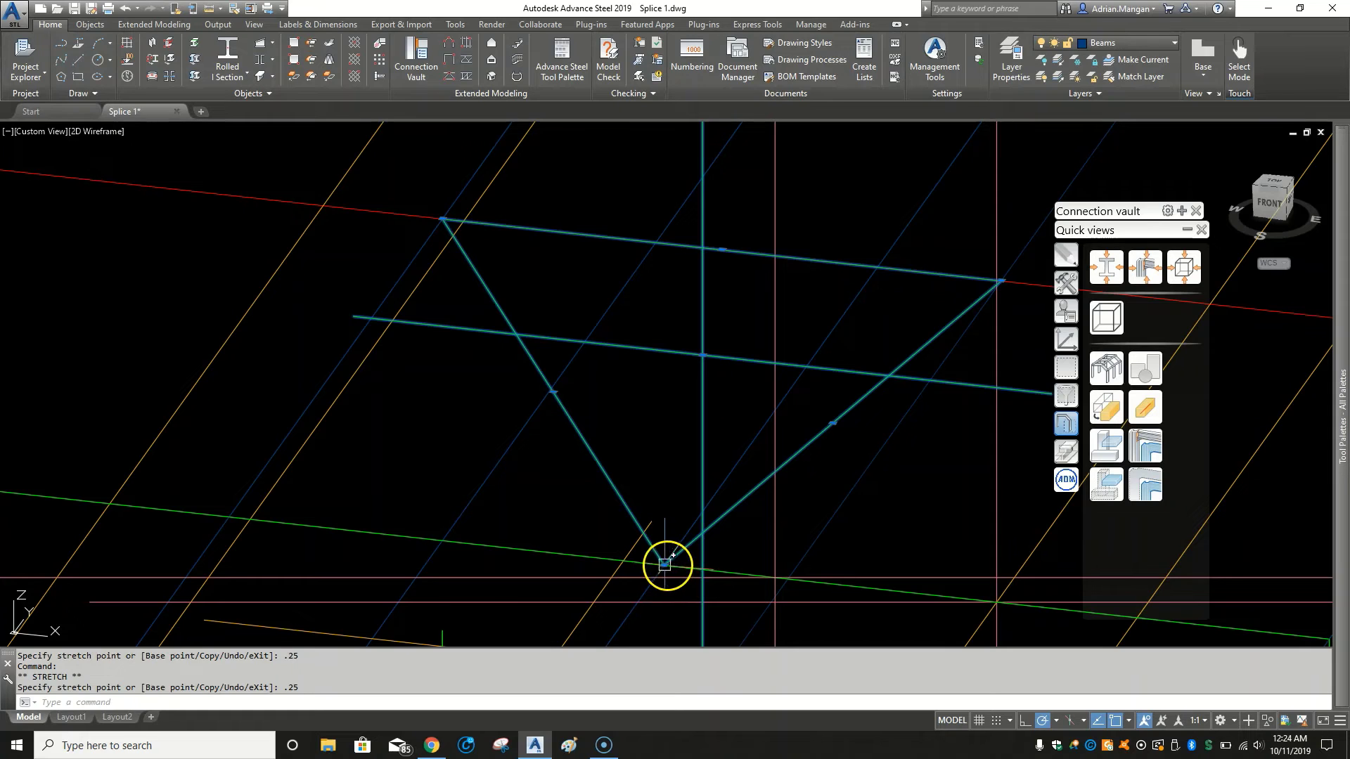
click(665, 565)
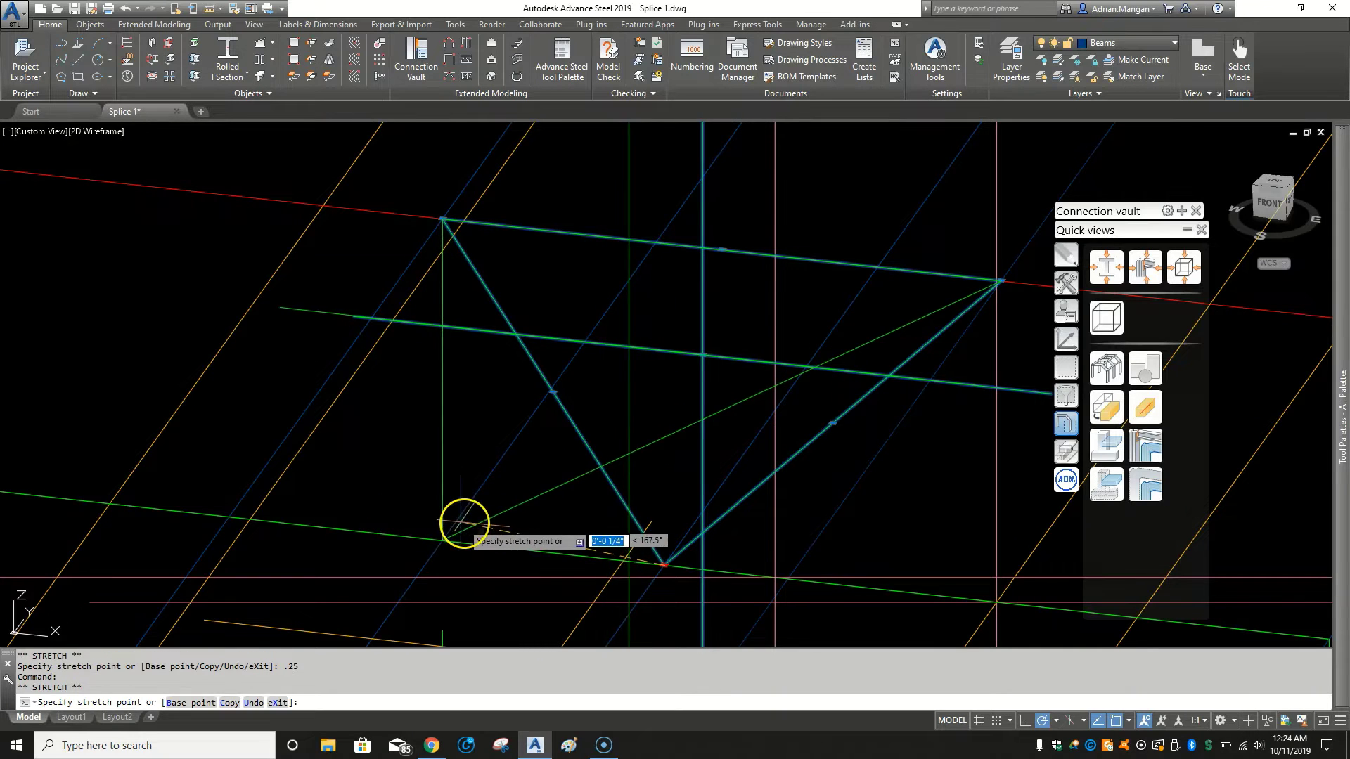
key(Escape)
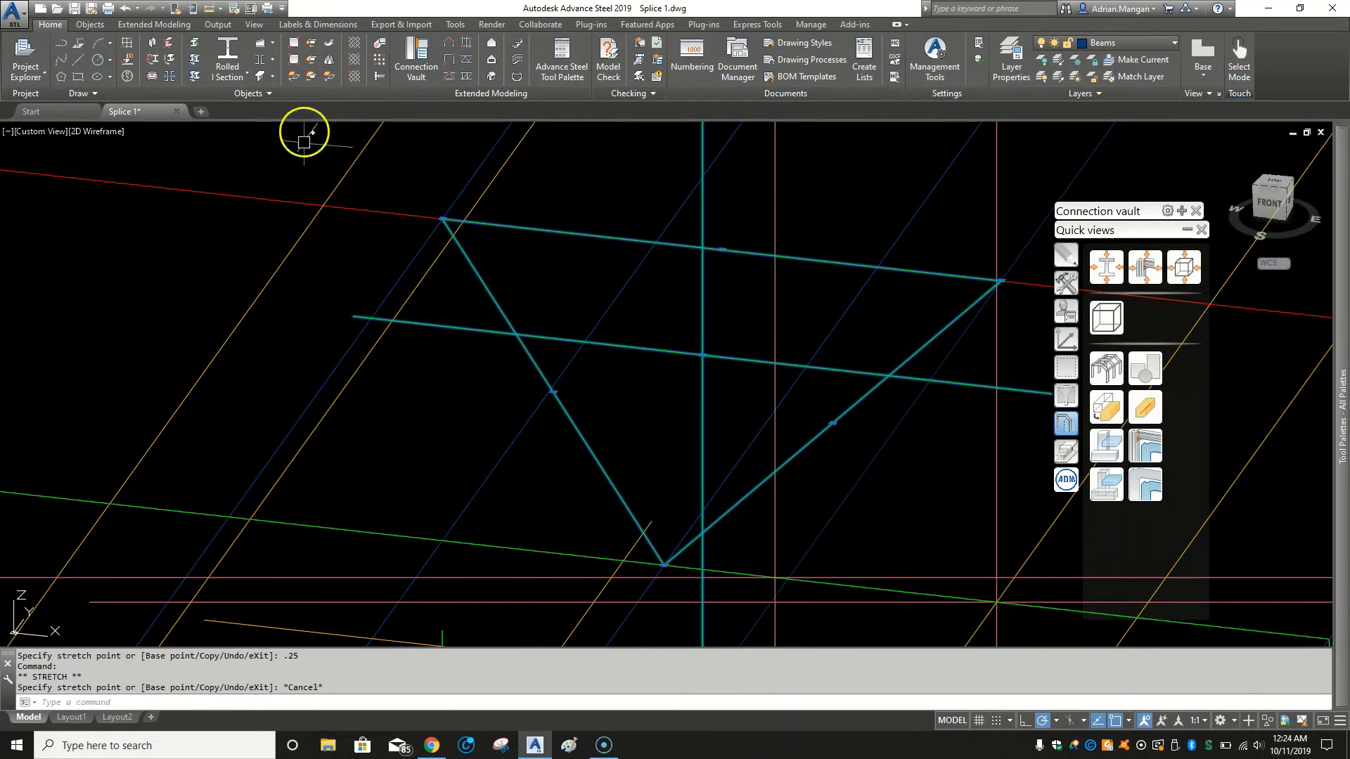
click(125, 9)
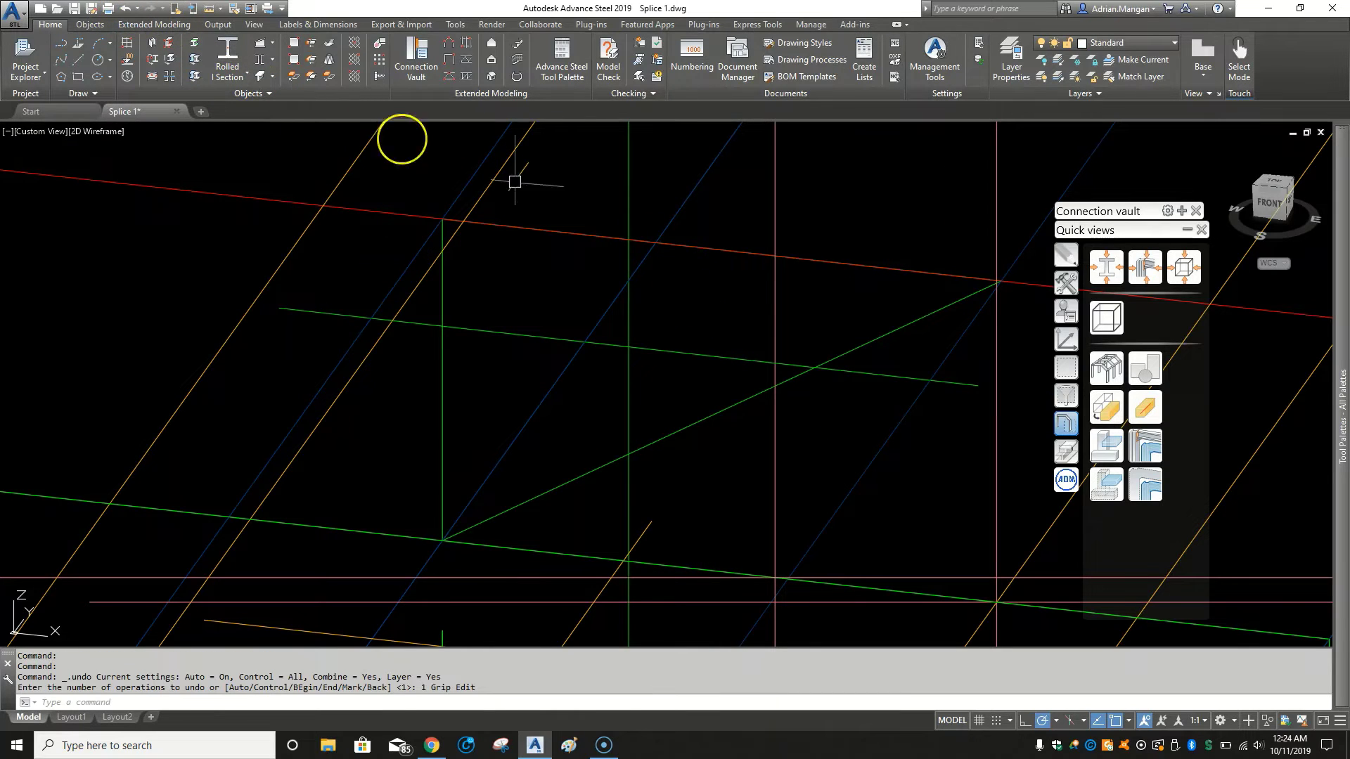
Draw a closed four-sided line outline from the bevel's lower corner, .25 along the beam, through the two upper corners and back to the start.
middle_drag(914, 348, 808, 322)
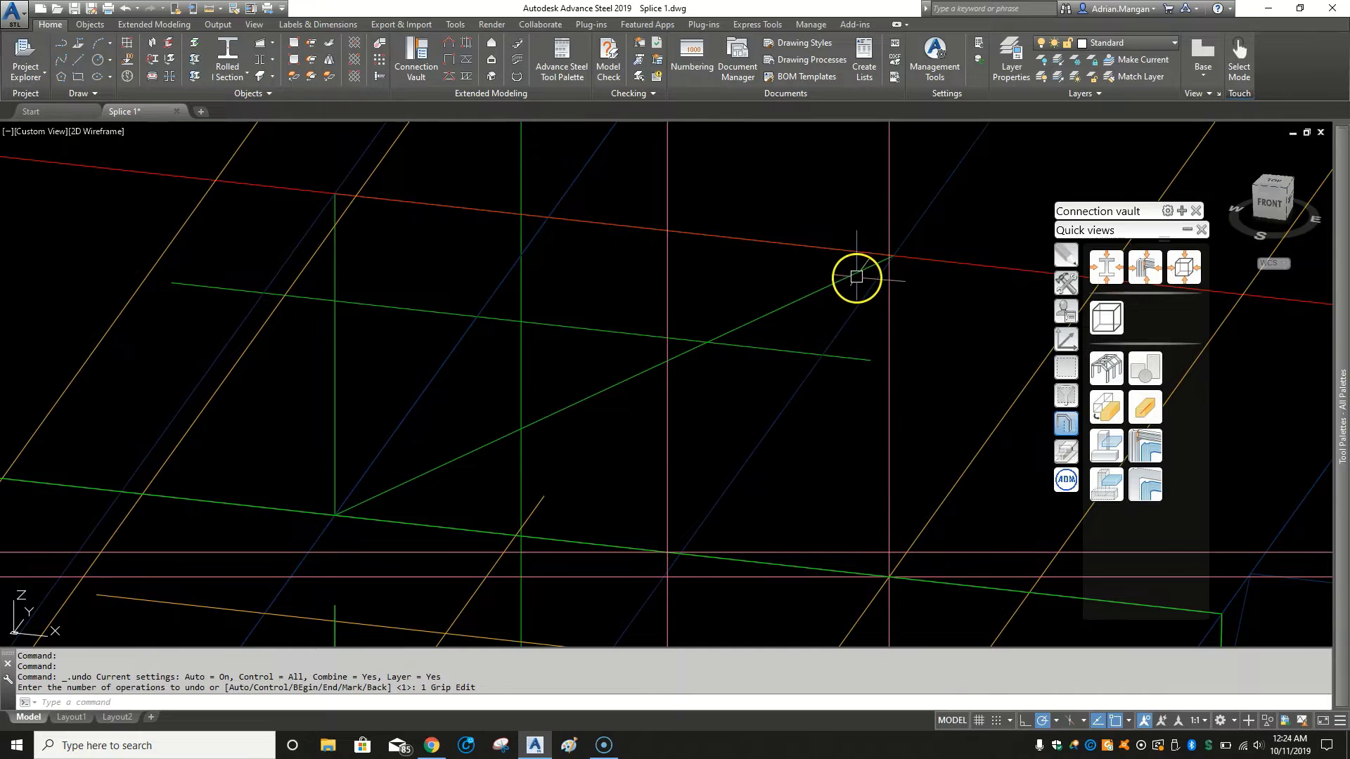
text(L)
key(Return)
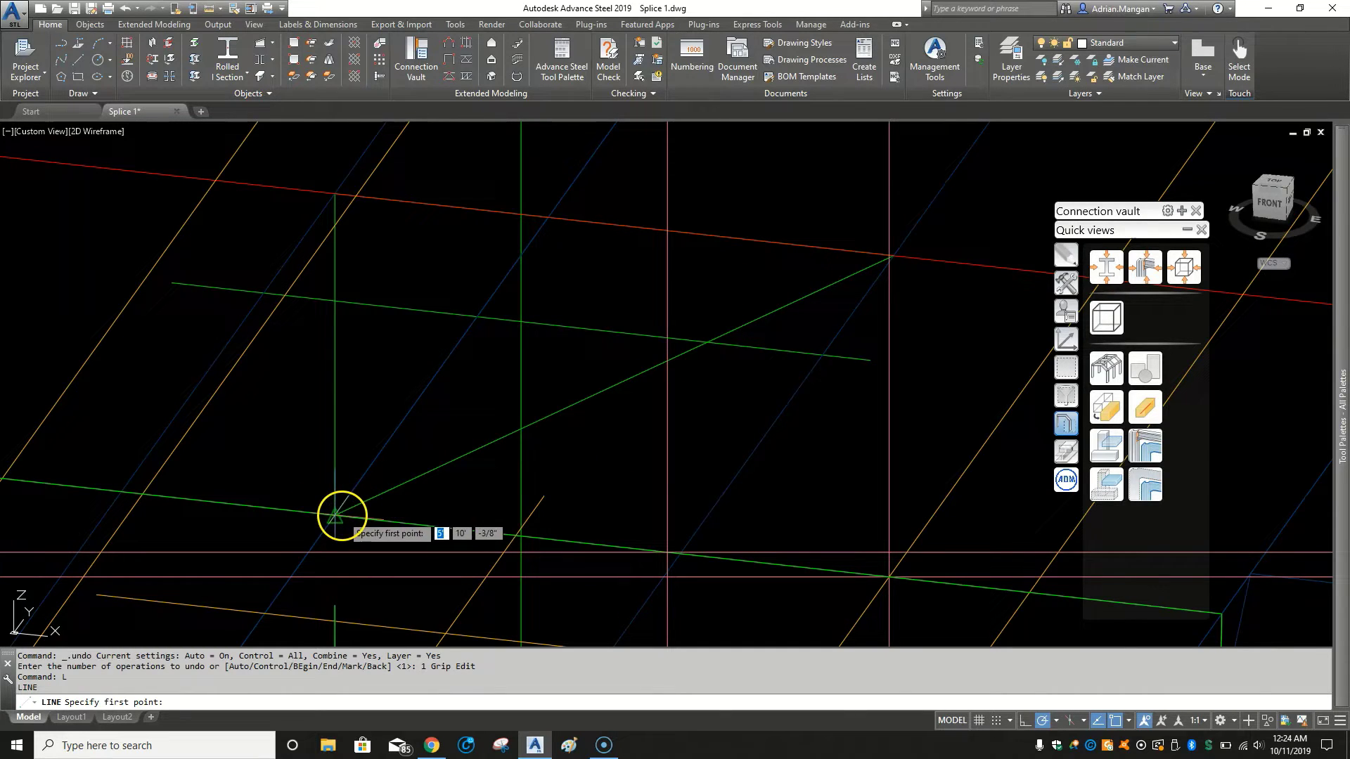
click(336, 516)
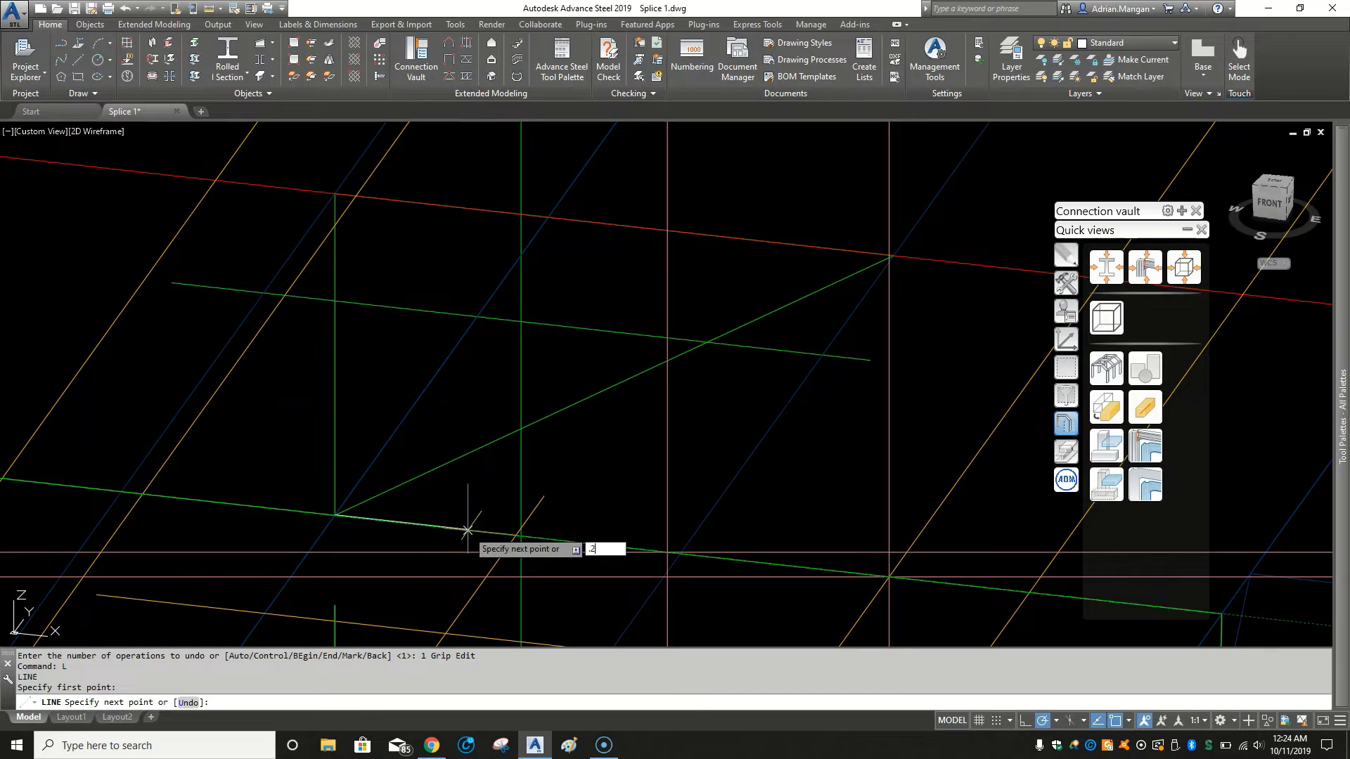
key(Return)
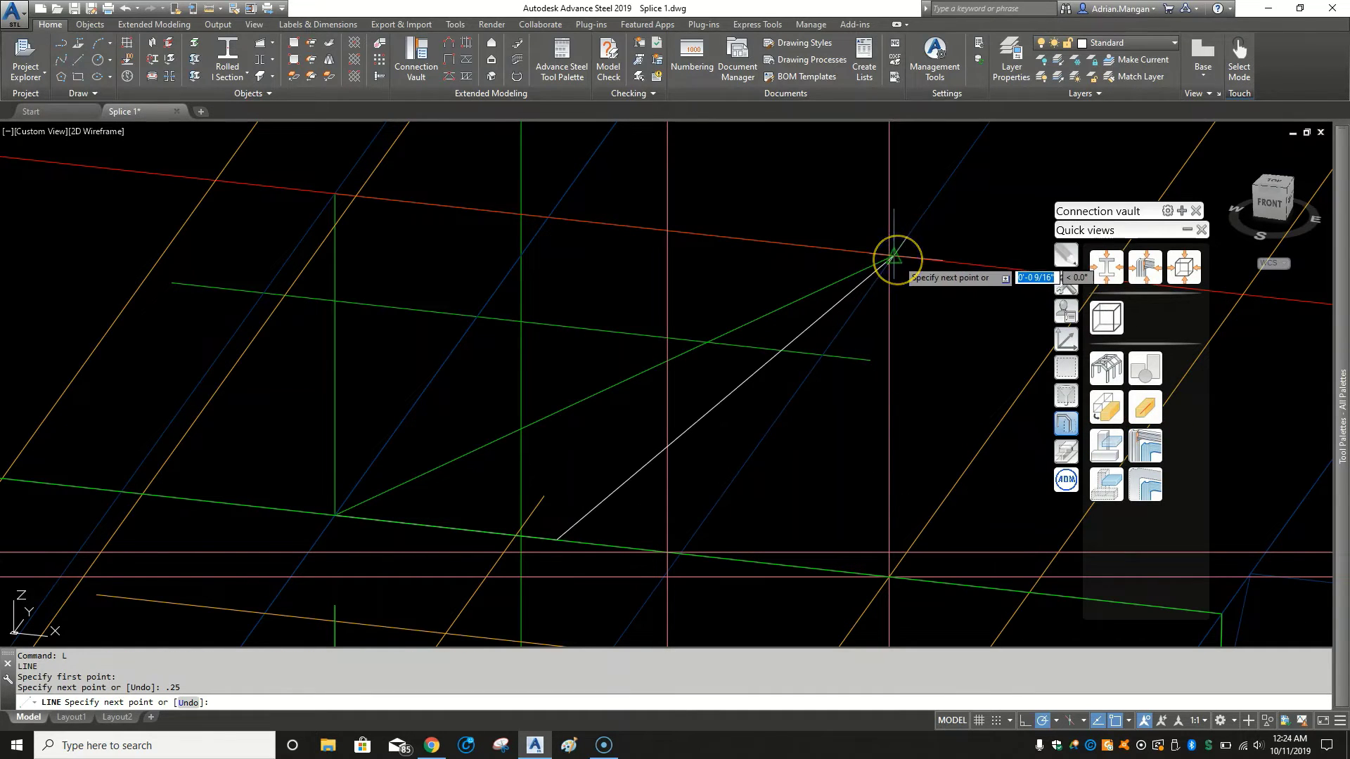
click(894, 257)
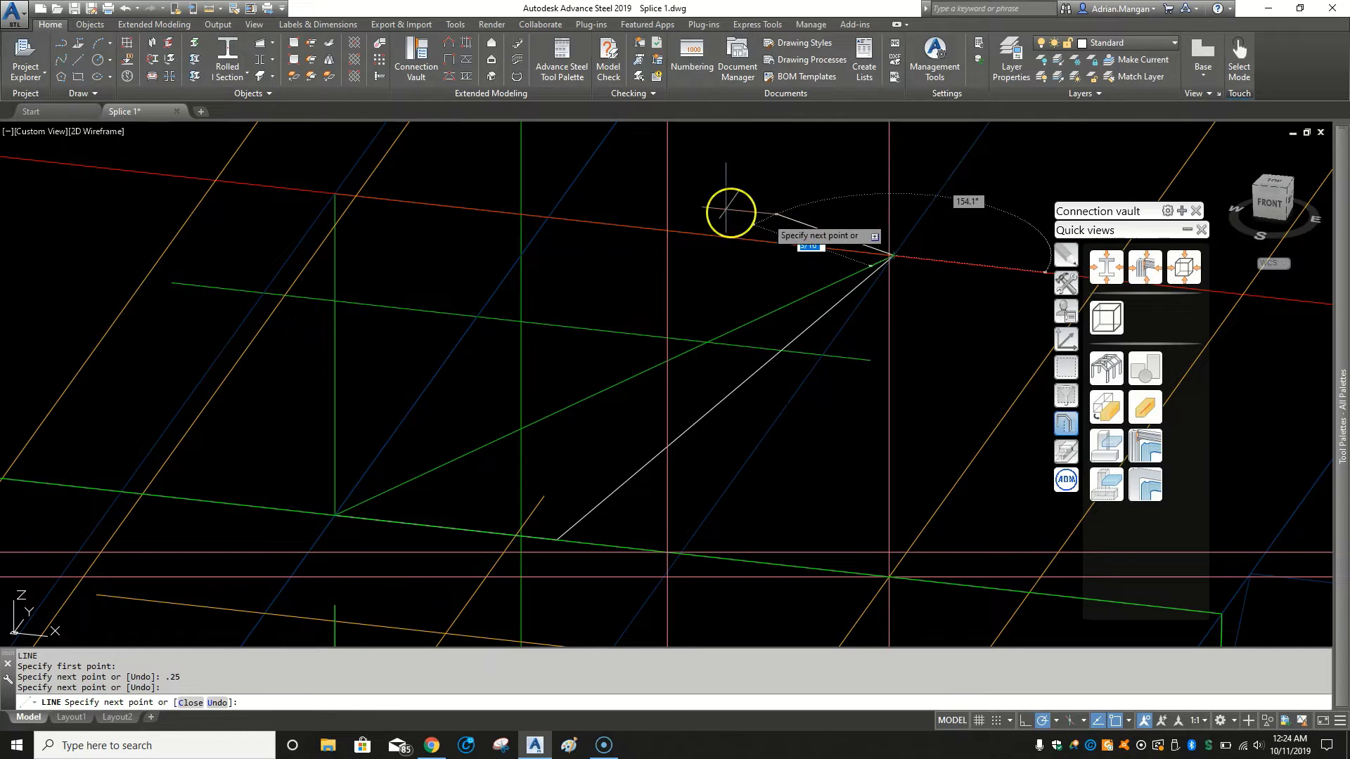
click(334, 193)
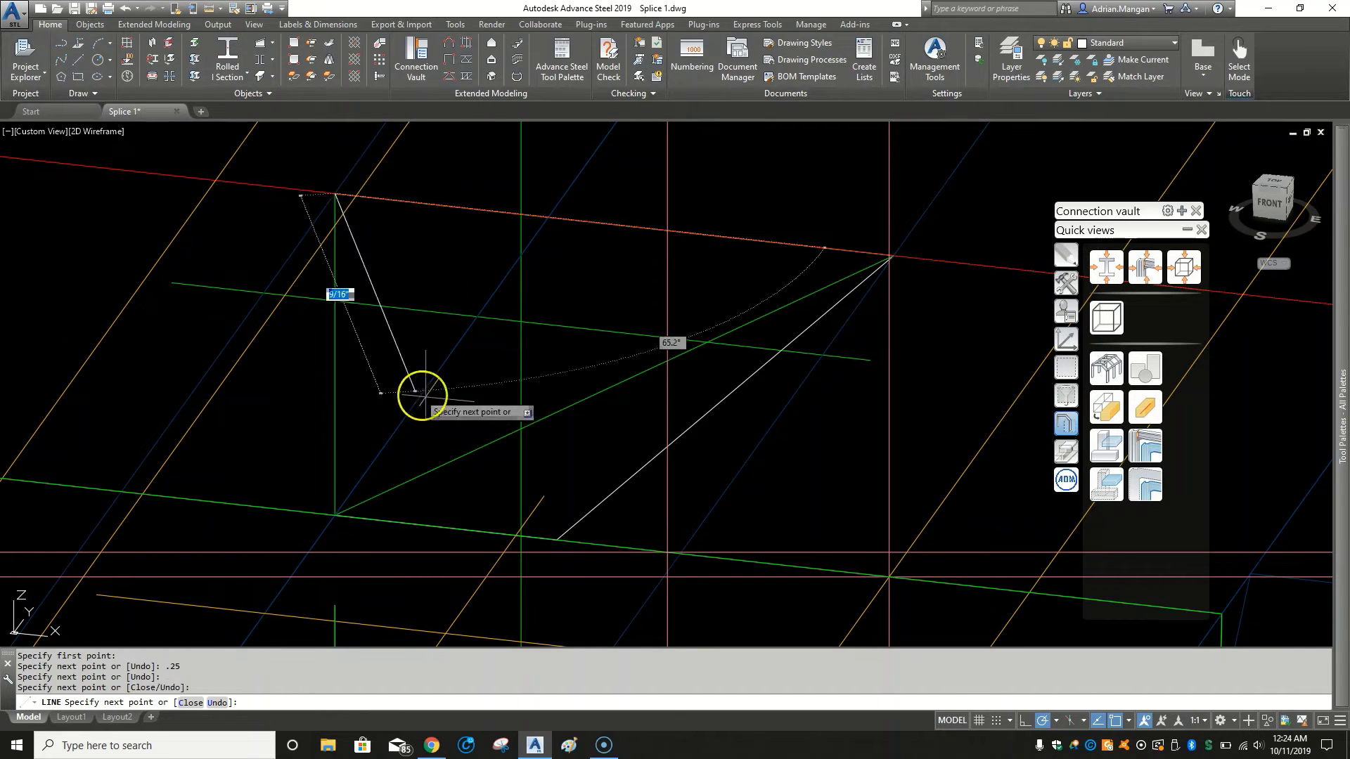
click(334, 513)
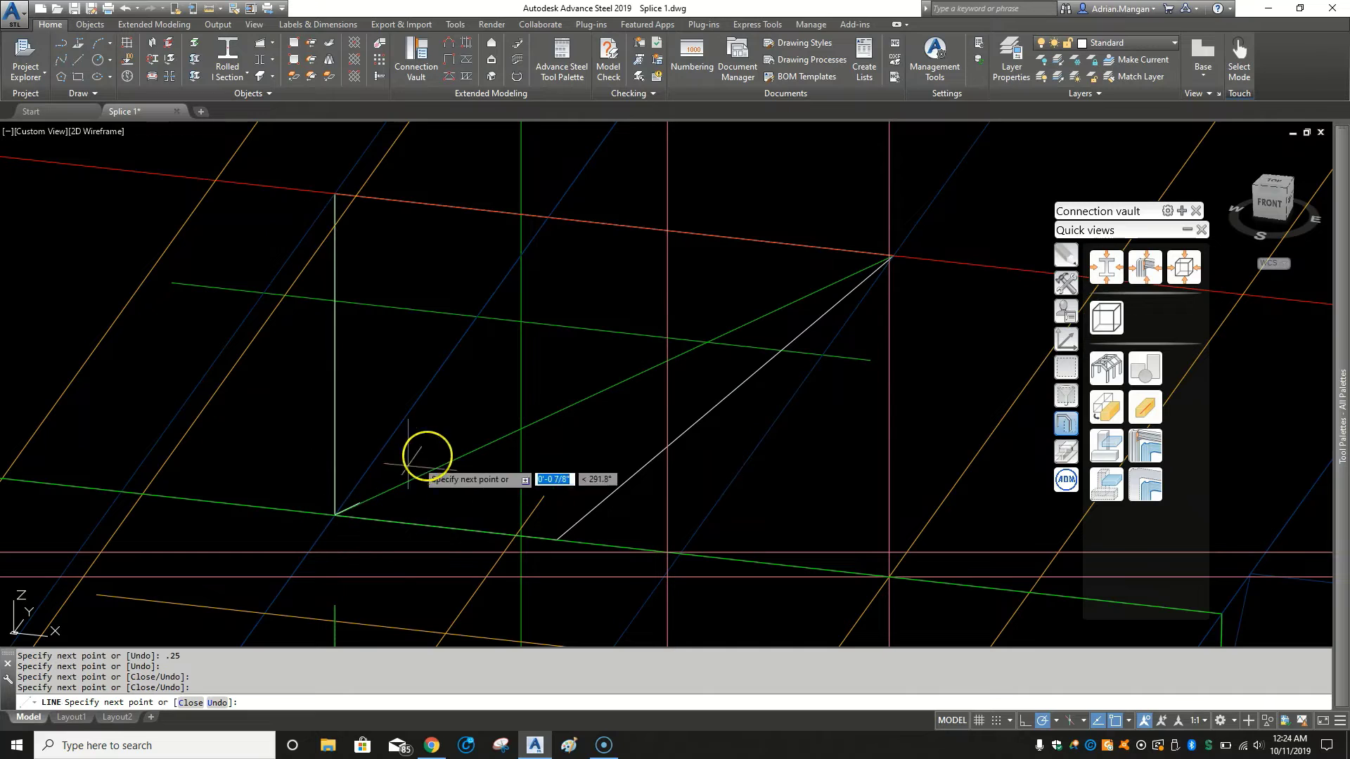
key(Escape)
Join the four outline lines at the top flange bevel into one polyline.
click(410, 521)
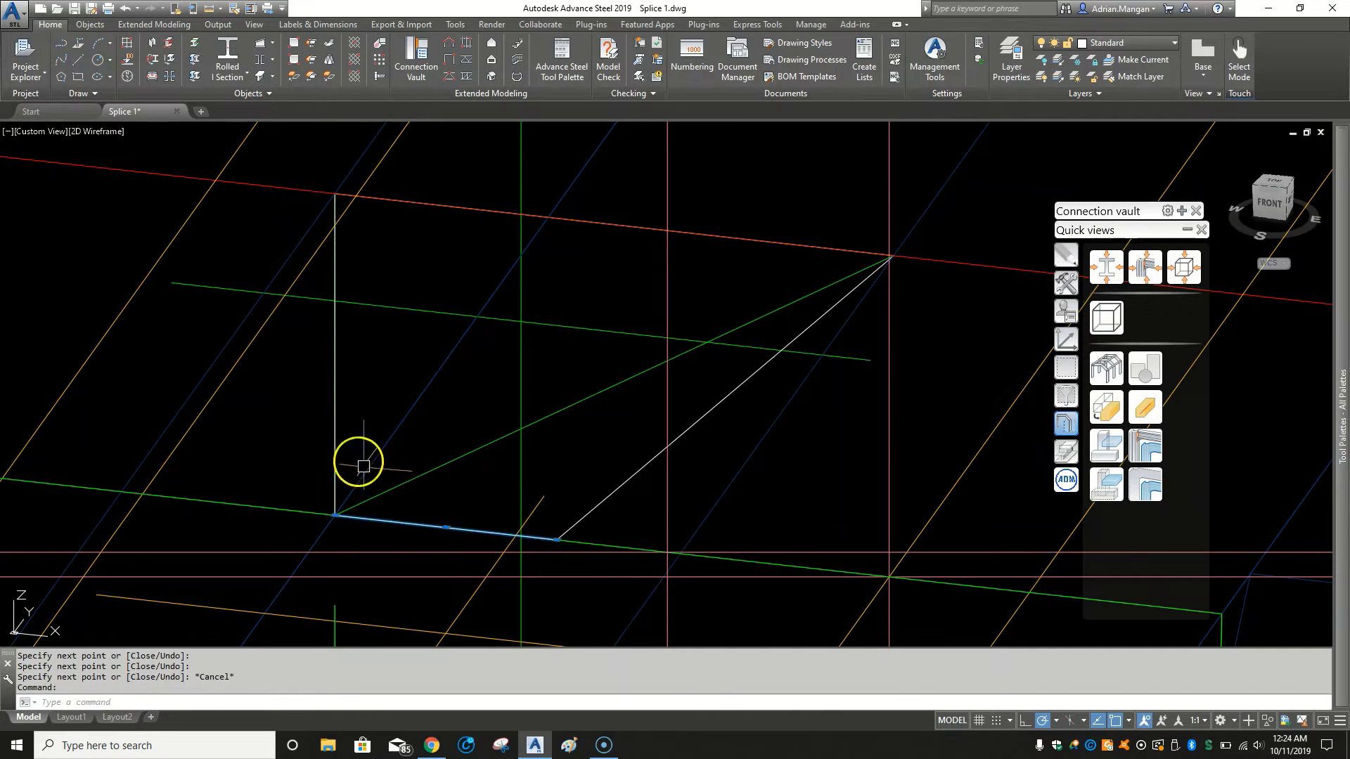
click(335, 436)
click(606, 499)
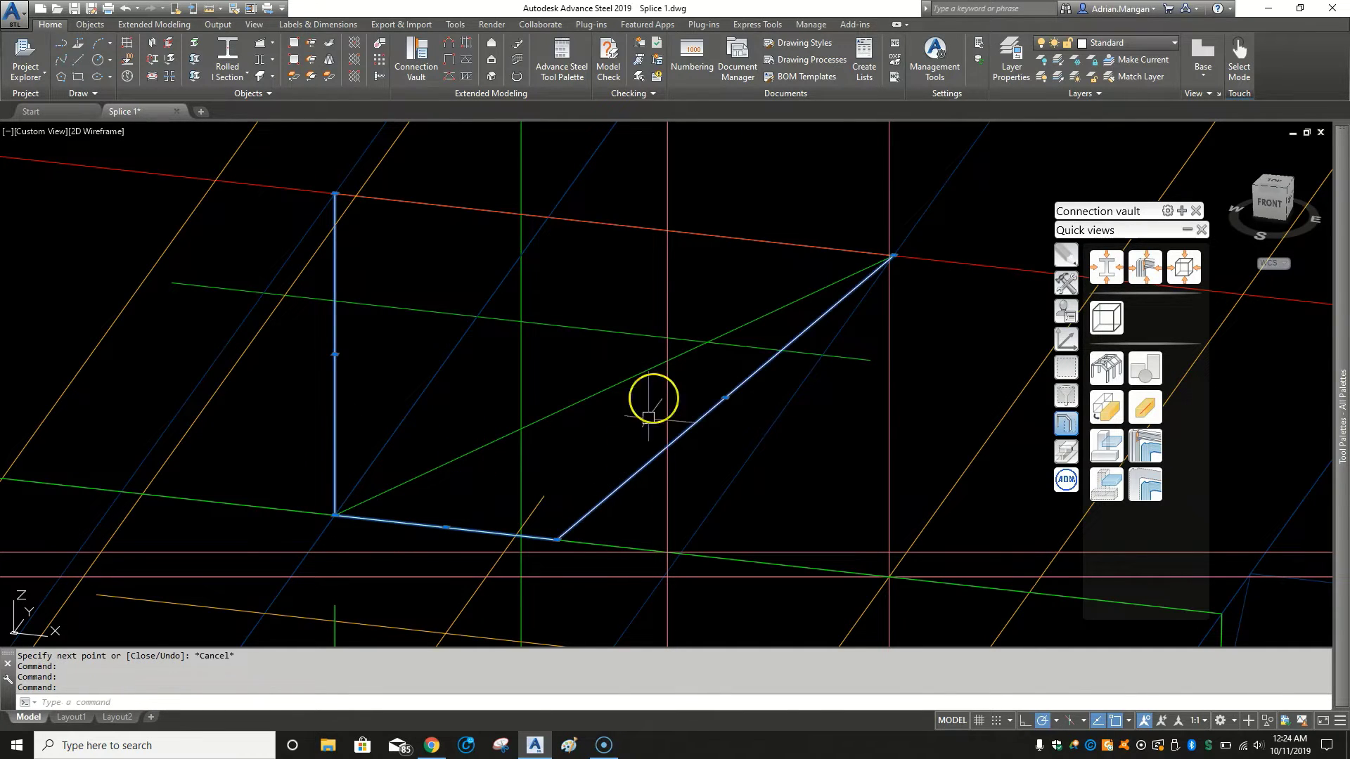
click(643, 227)
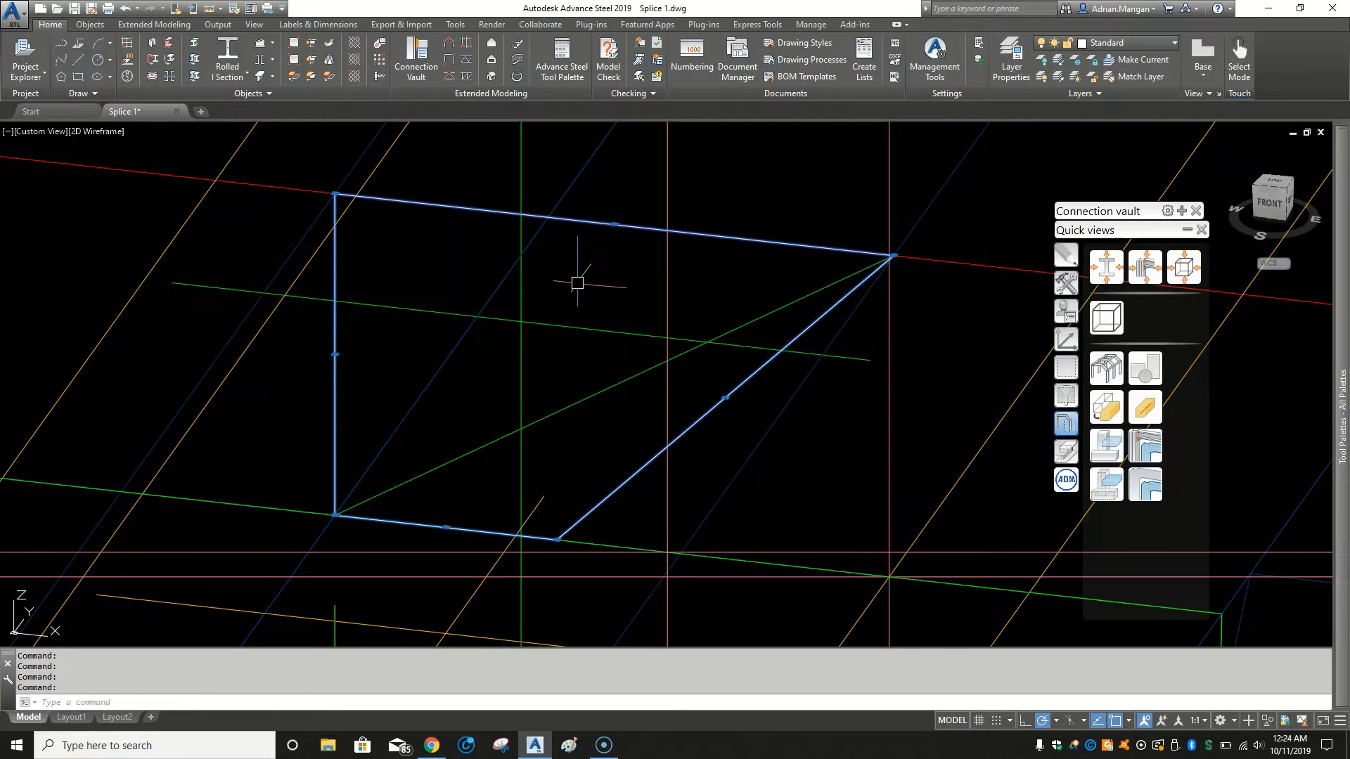
text(j)
key(Return)
click(616, 227)
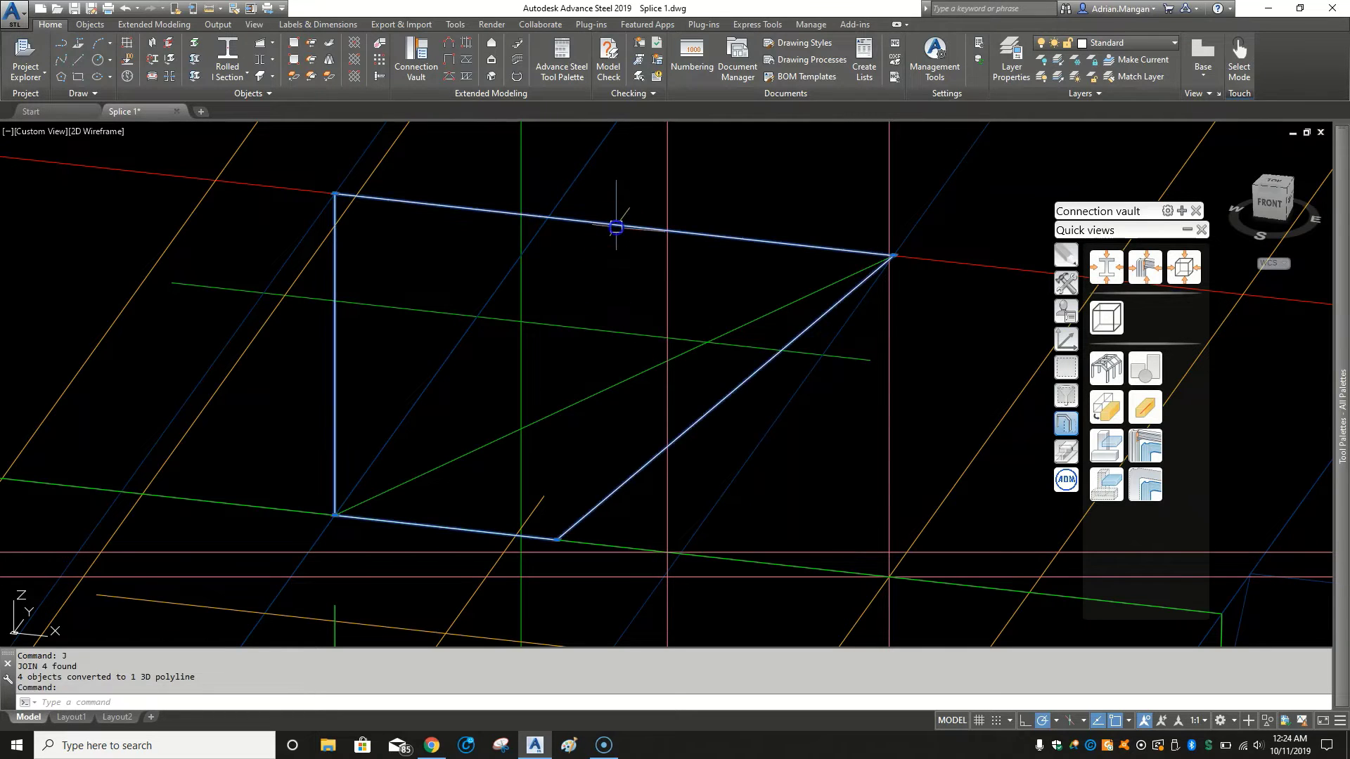
scroll(512, 436, down, 5)
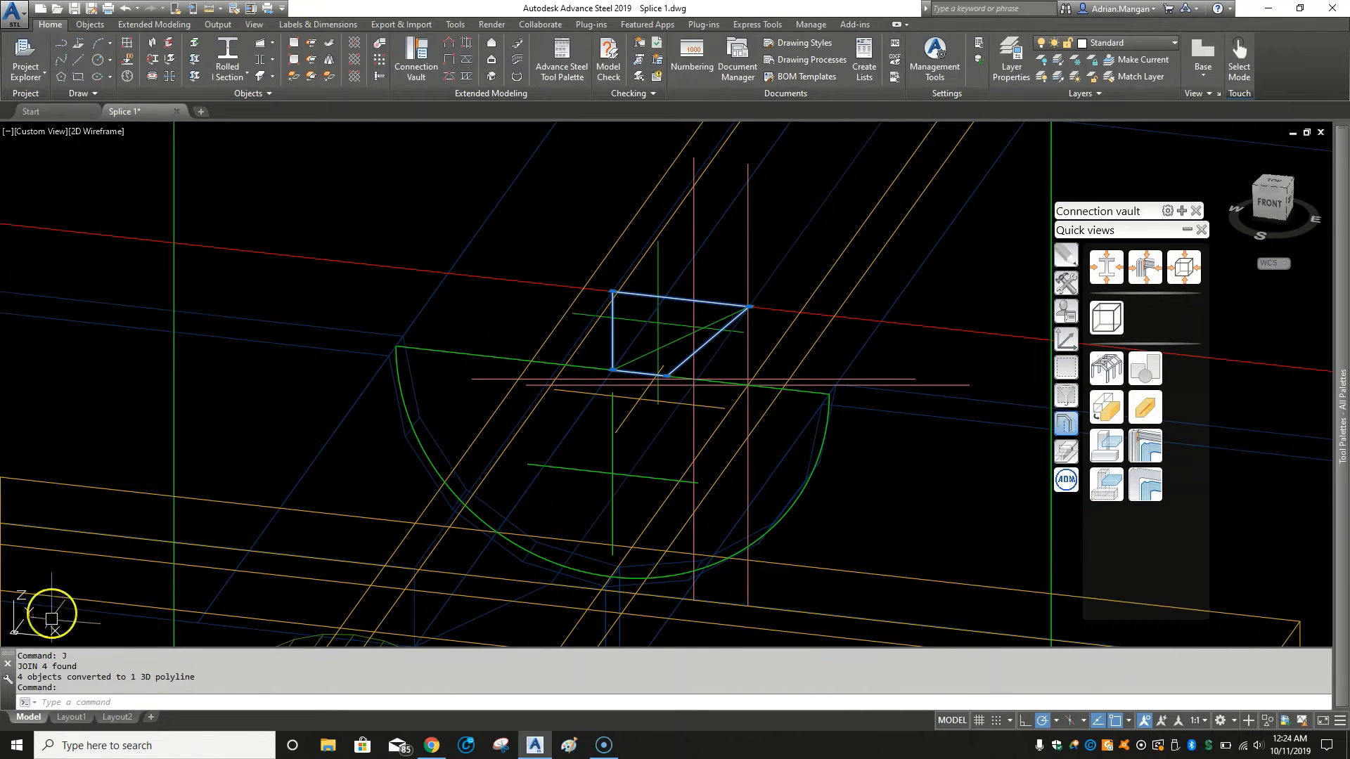
Rotate the UCS about its X axis so its XY plane matches the outline's plane.
key(Escape)
click(1067, 342)
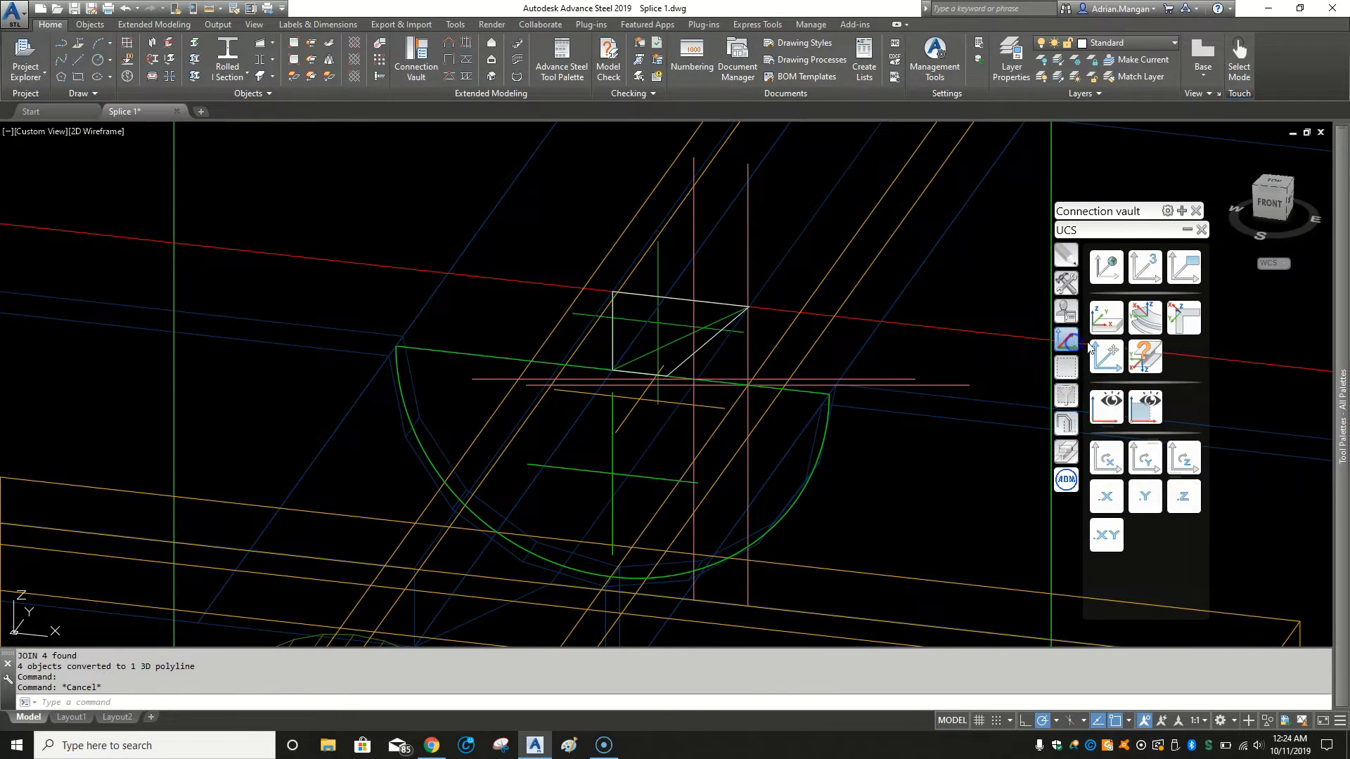
click(1112, 460)
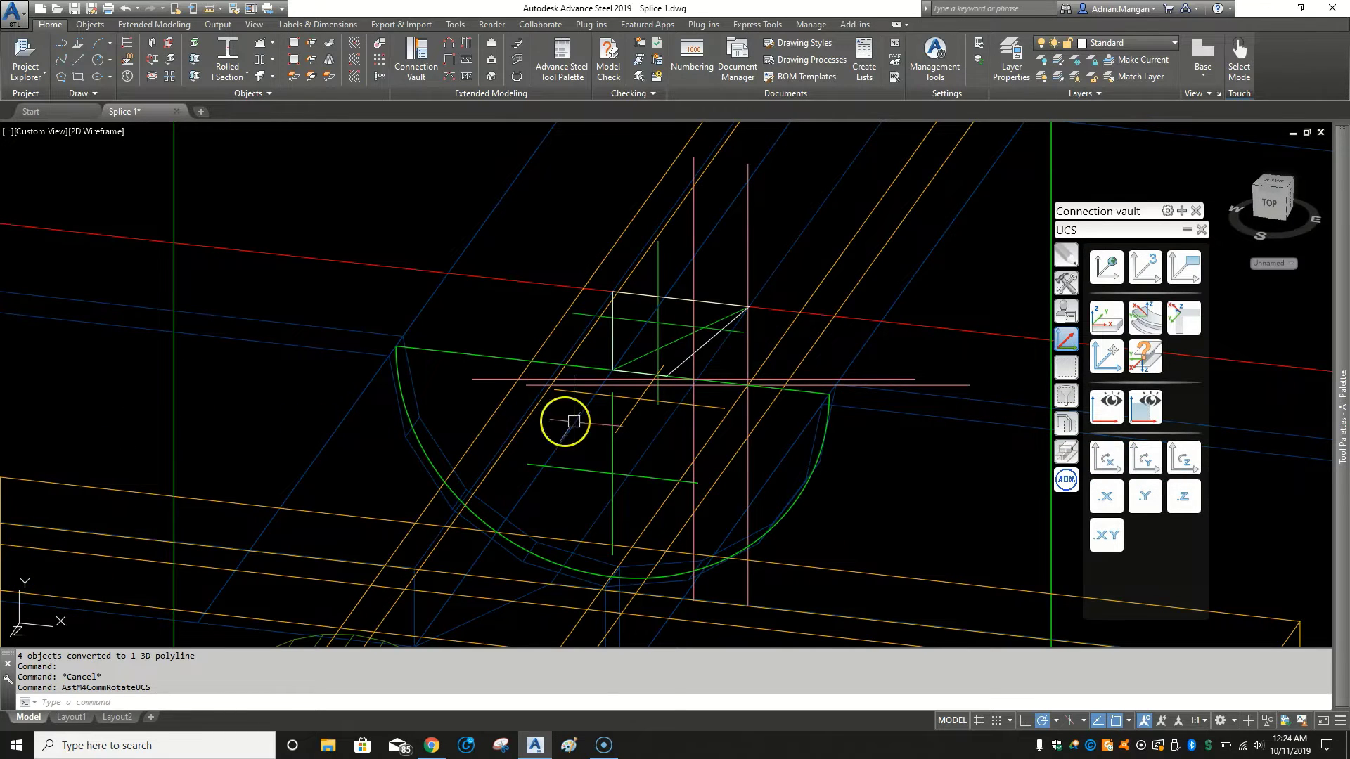
Delete the old triangular bevel contour at the second beam half's top flange.
scroll(663, 281, down, 5)
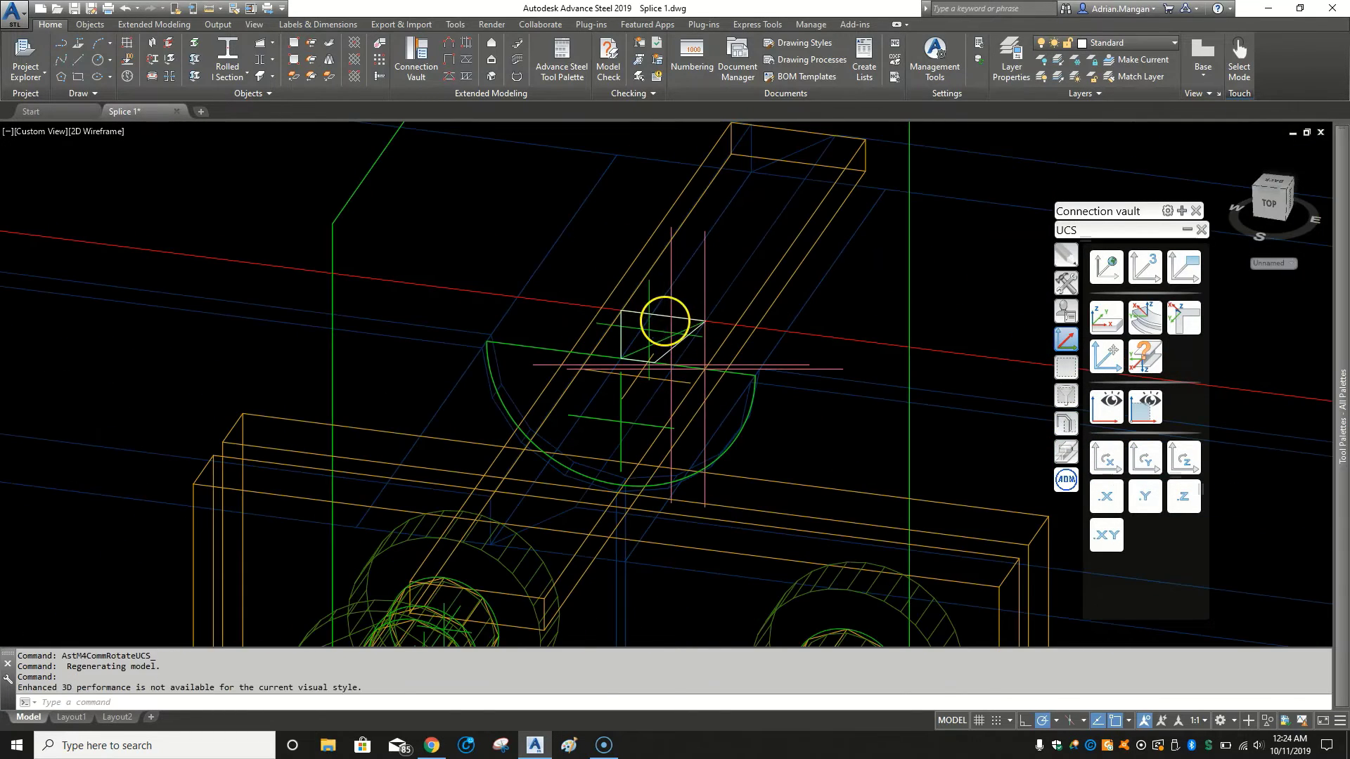
scroll(664, 321, up, 4)
click(652, 347)
key(Delete)
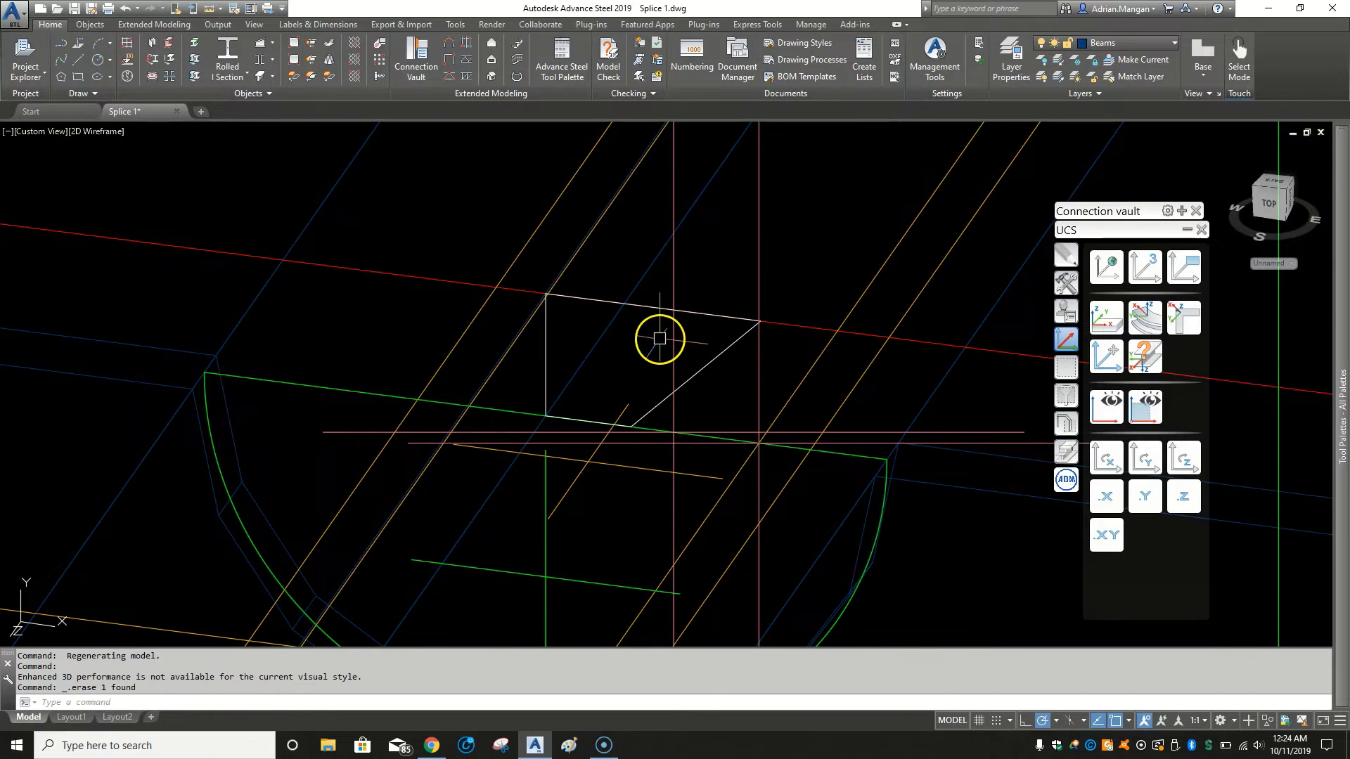
scroll(693, 325, down, 4)
scroll(820, 277, up, 6)
scroll(789, 213, down, 5)
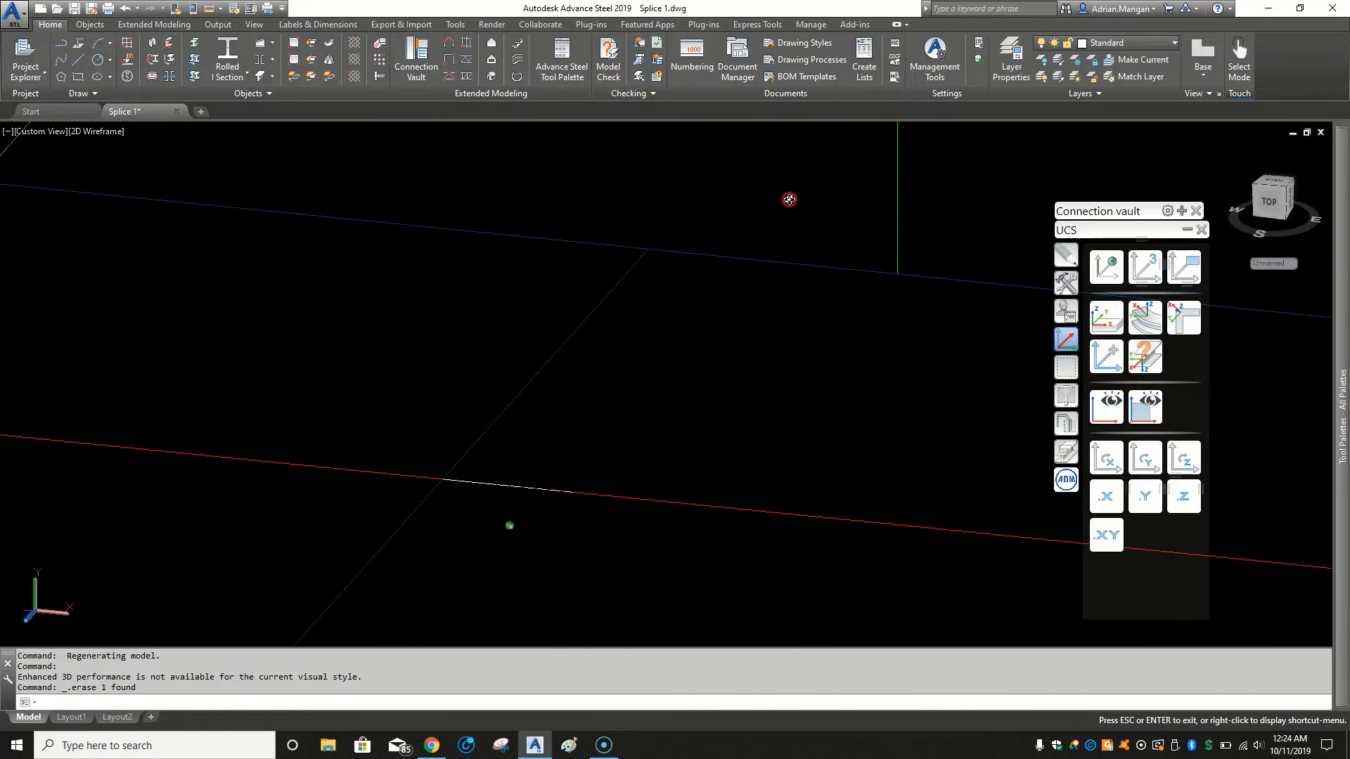
scroll(765, 262, up, 5)
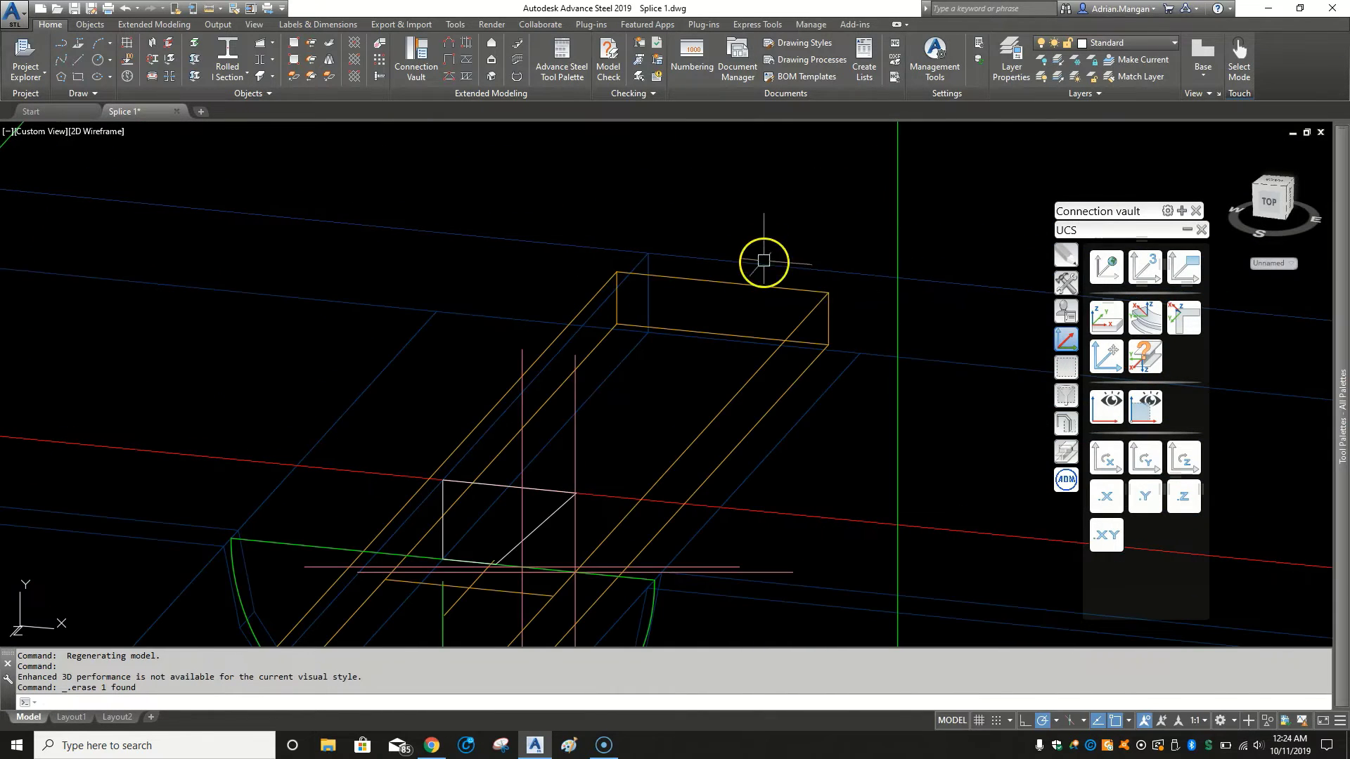
Cut the second beam half's top flange with a UCS polygon contour, using the joined four-sided polyline as its boundary.
click(1074, 452)
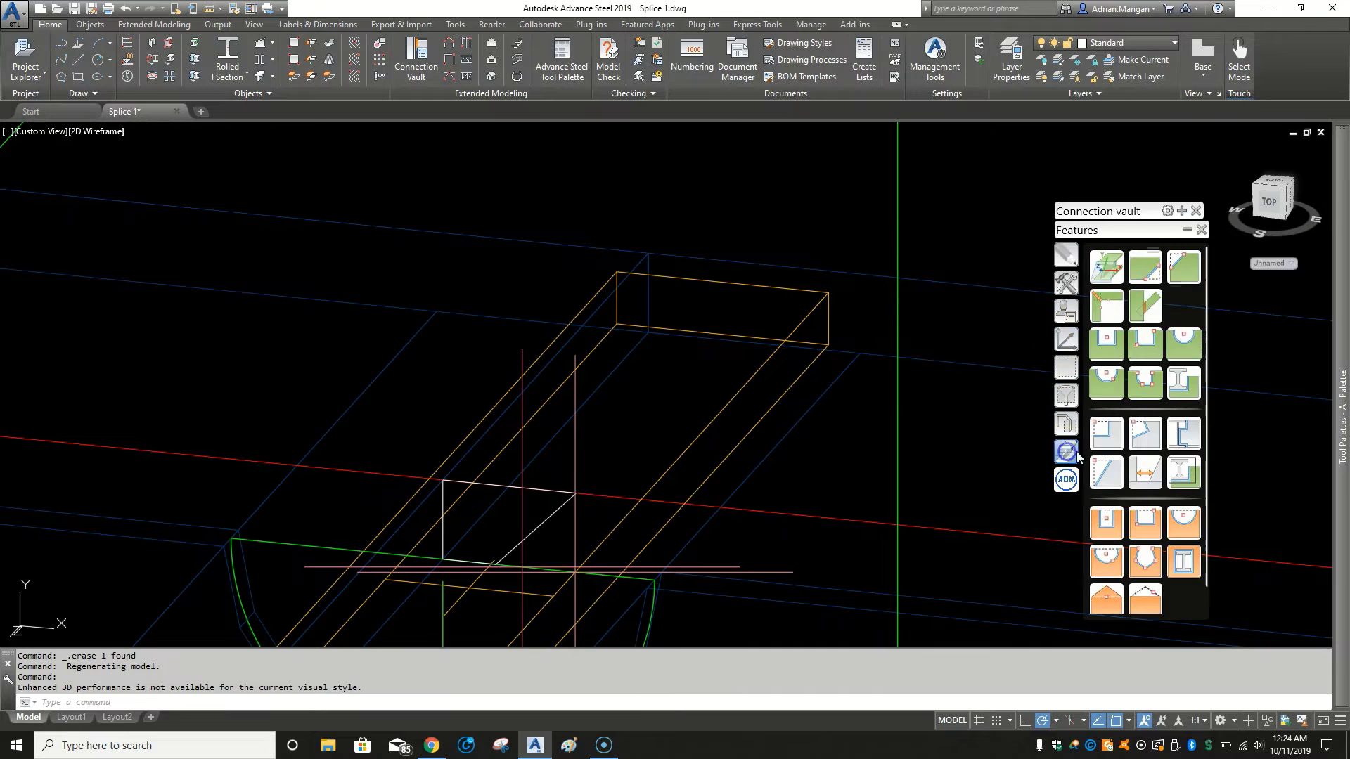
click(1147, 377)
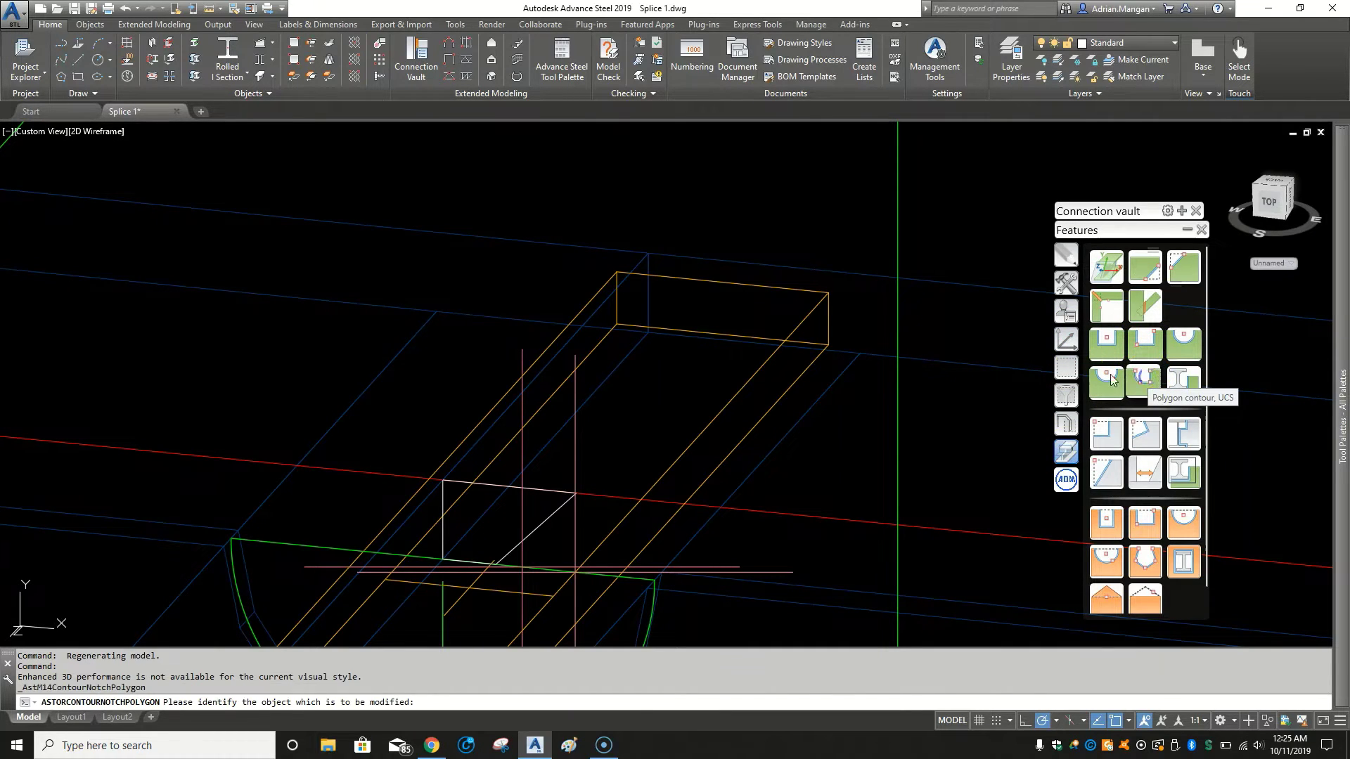
click(723, 266)
right_click(712, 218)
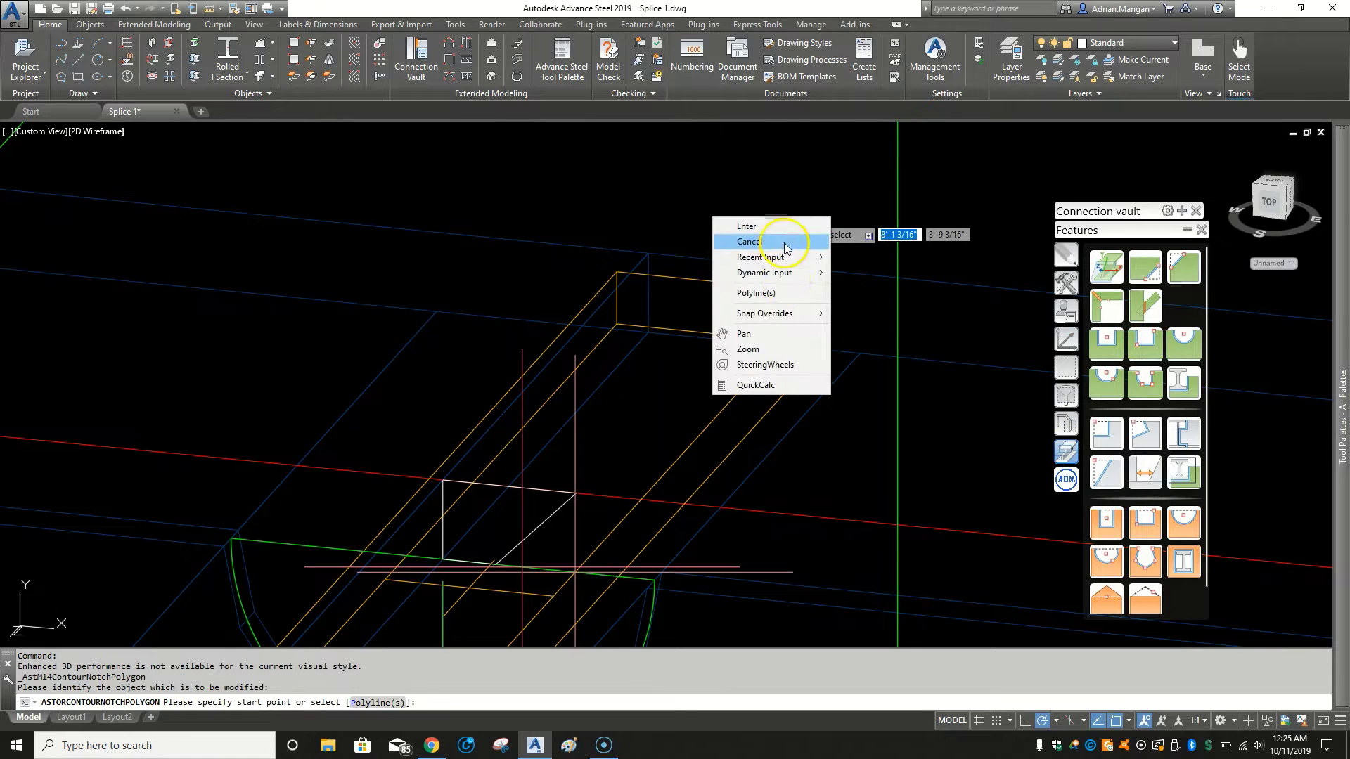
click(753, 293)
scroll(647, 316, down, 2)
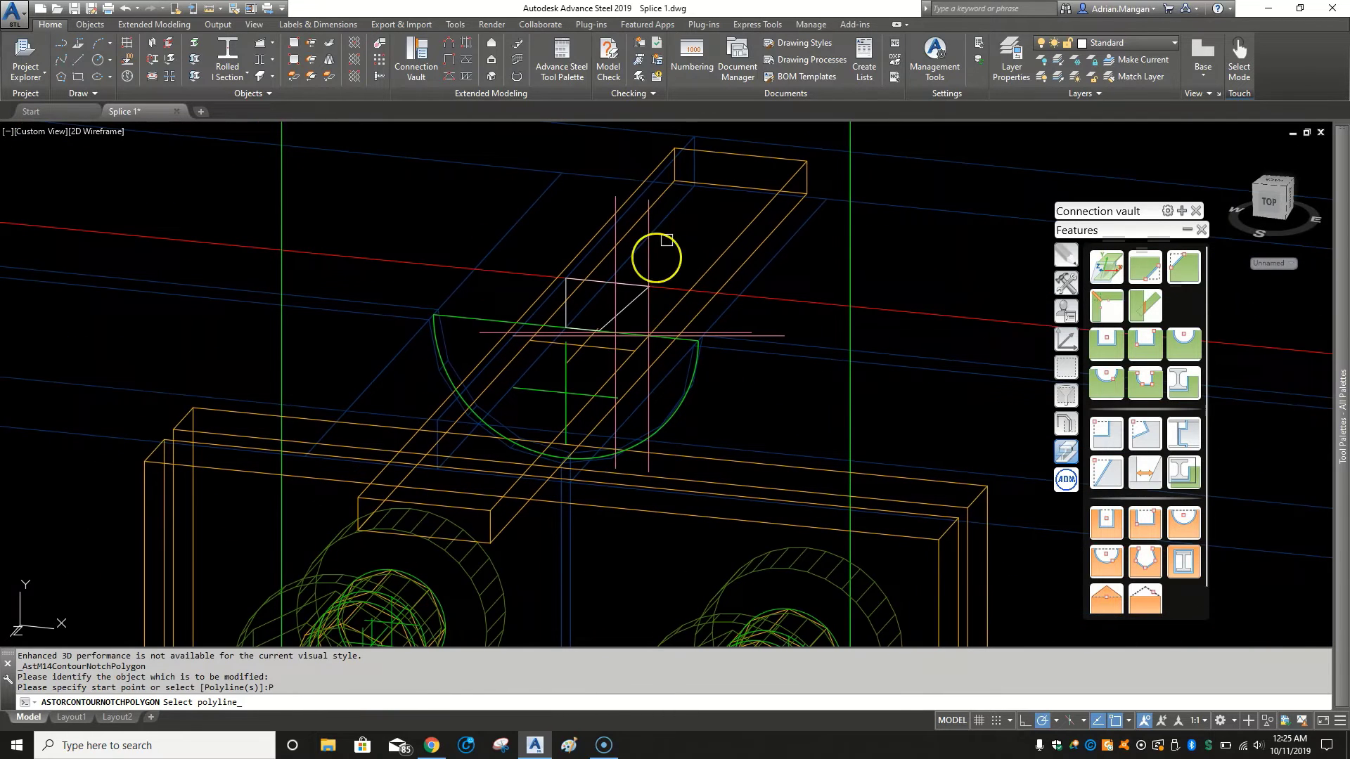
click(631, 309)
key(Return)
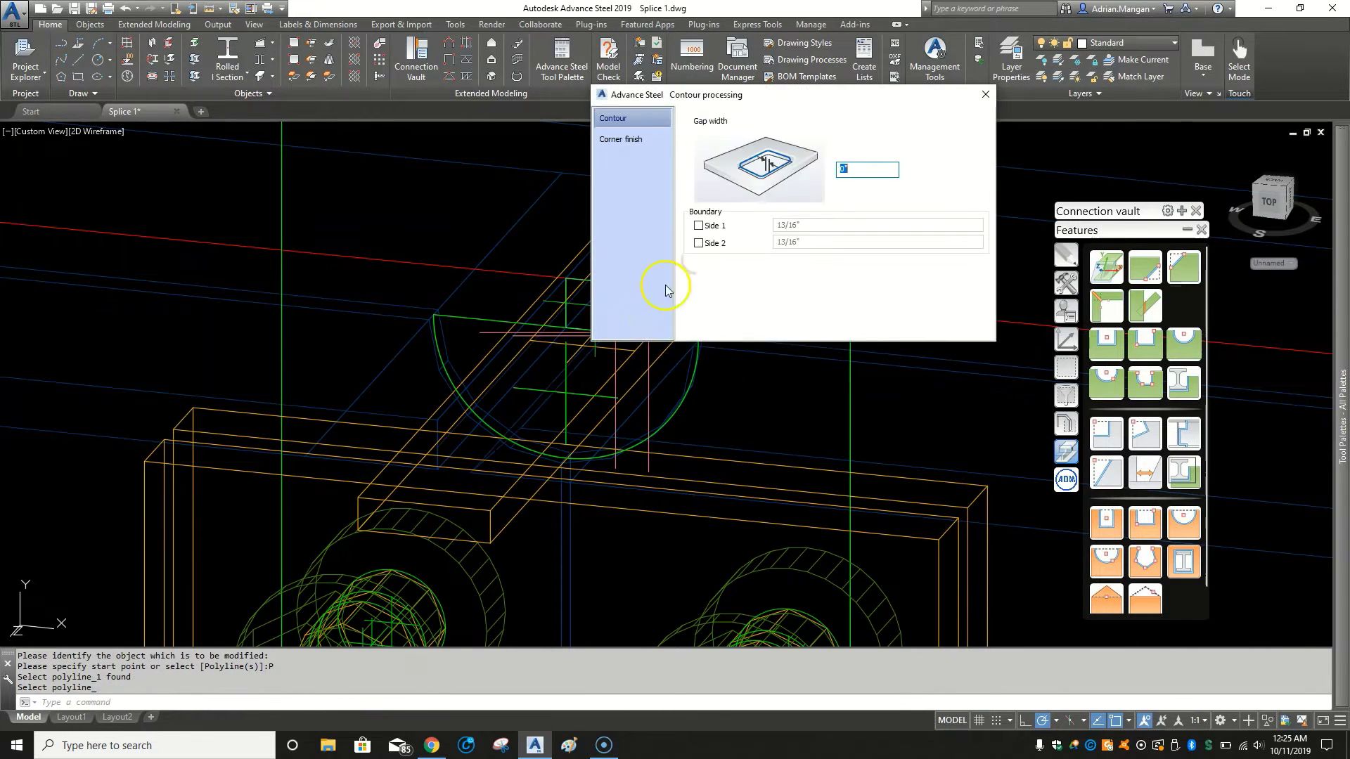
click(983, 97)
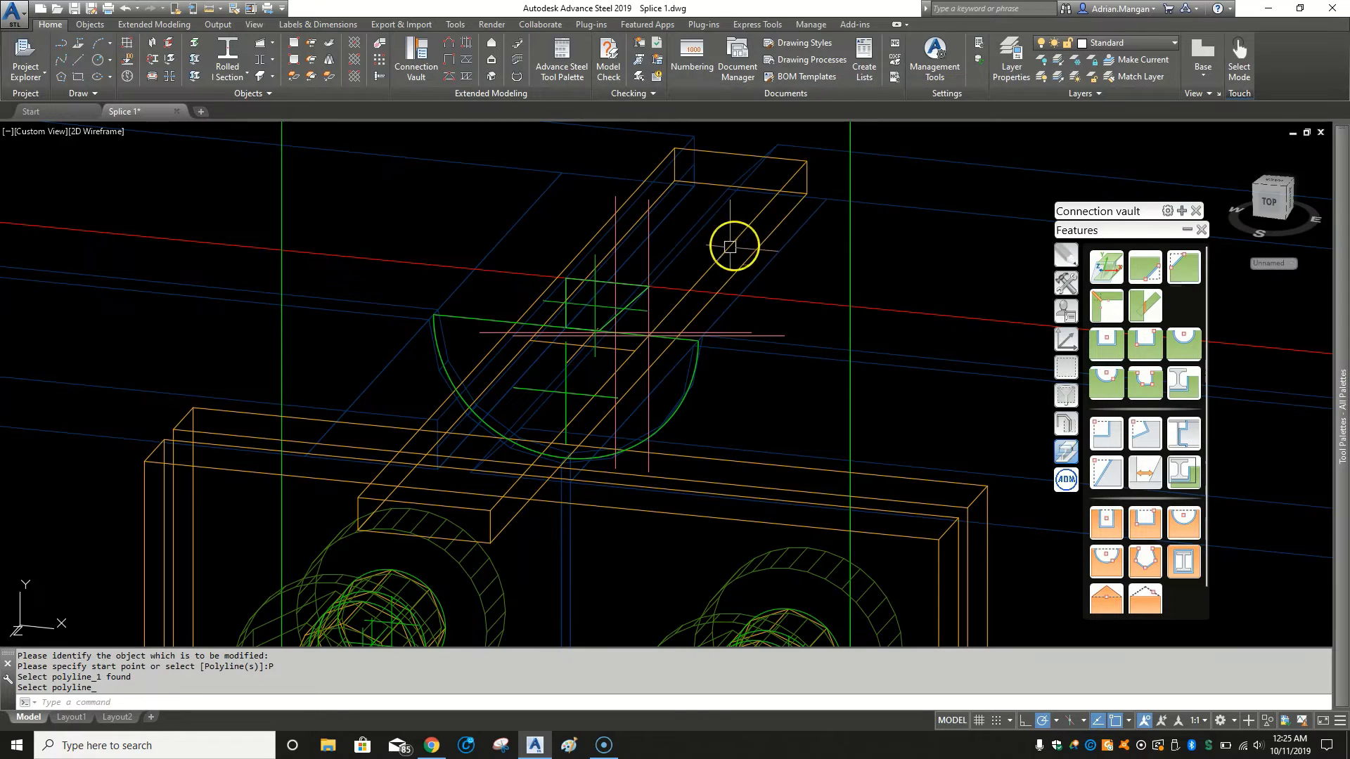
Delete the old bevel contour at the second beam half's bottom flange.
mouse_move(732, 241)
shift+middle_down()
mouse_move(762, 232)
mouse_move(745, 217)
mouse_move(778, 217)
mouse_move(781, 247)
mouse_move(774, 217)
mouse_move(750, 202)
mouse_move(727, 250)
shift+middle_up()
scroll(600, 306, up, 4)
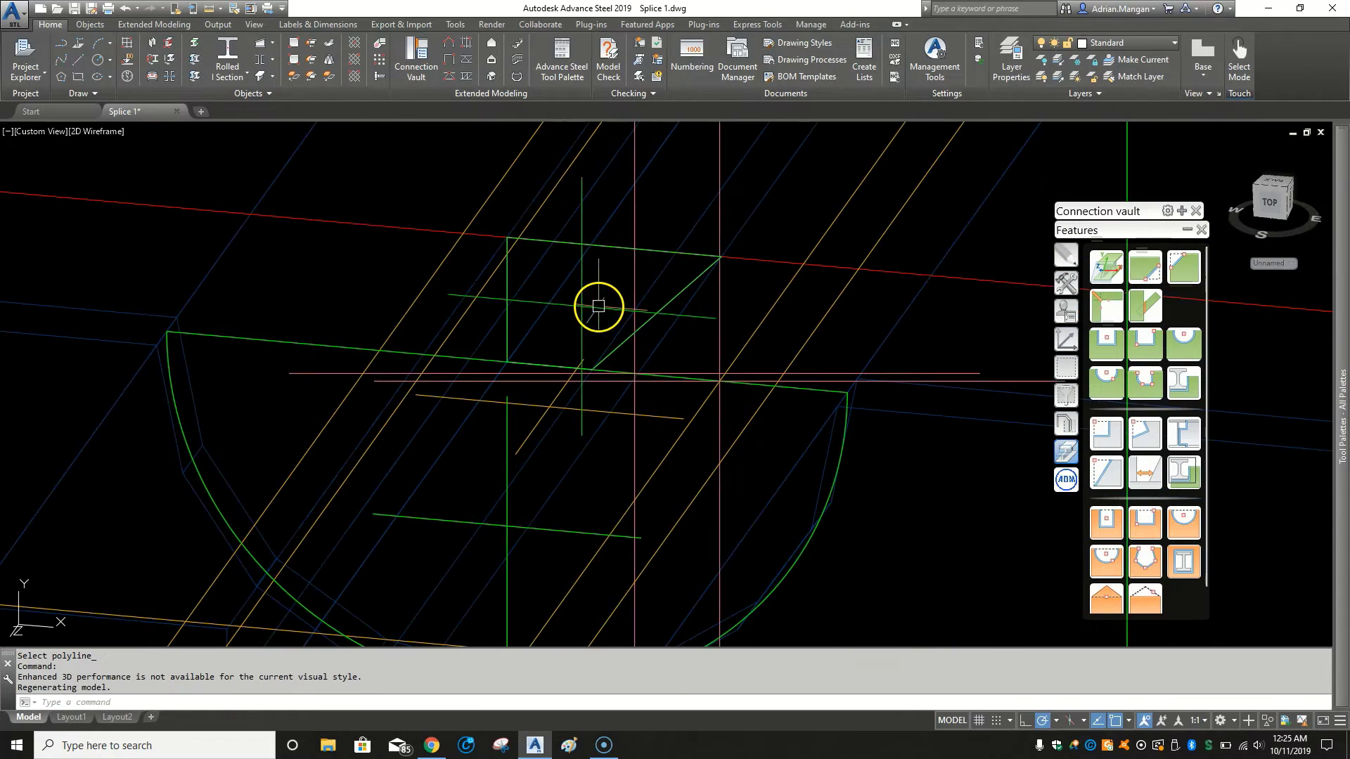
scroll(698, 259, down, 6)
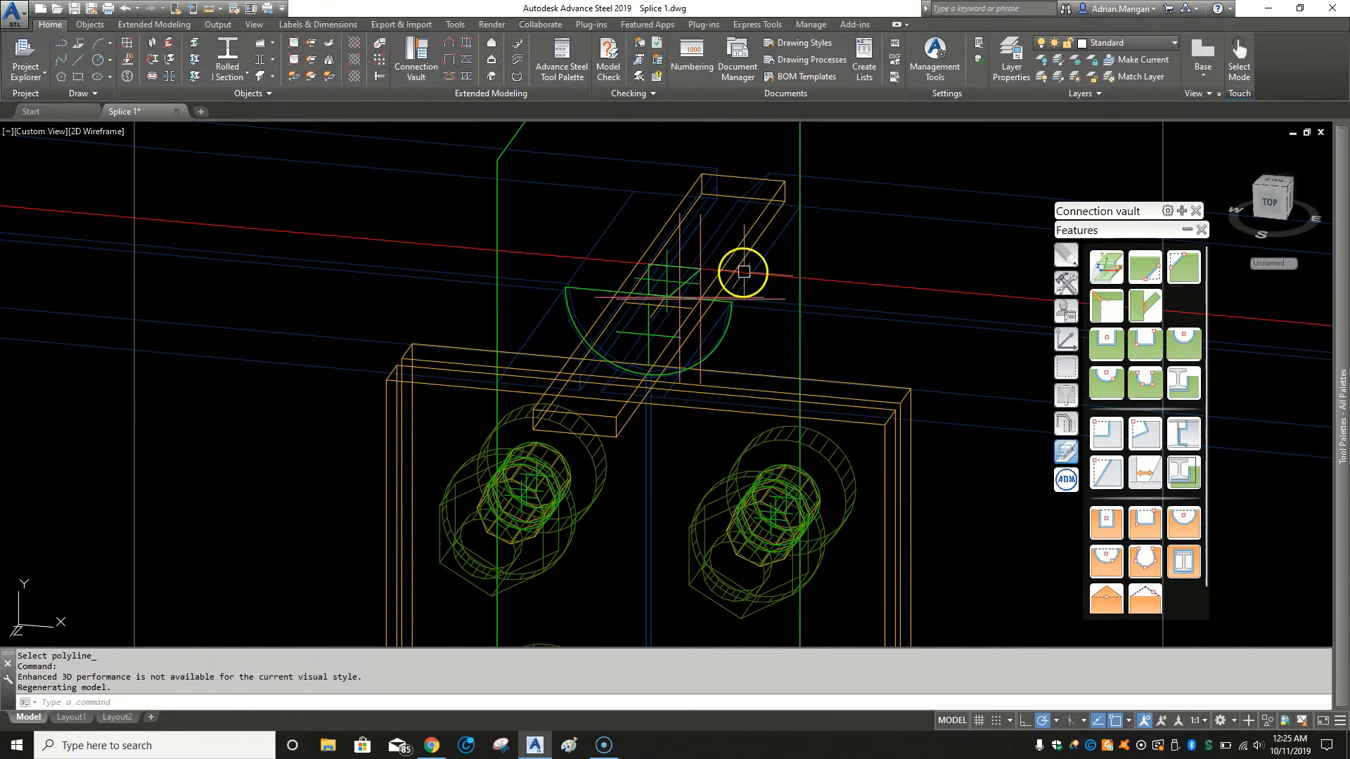
mouse_move(743, 272)
shift+middle_down()
mouse_move(693, 260)
mouse_move(719, 407)
mouse_move(724, 277)
mouse_move(705, 344)
mouse_move(755, 413)
mouse_move(739, 455)
mouse_move(708, 457)
mouse_move(711, 505)
mouse_move(762, 483)
mouse_move(768, 377)
mouse_move(769, 486)
mouse_move(753, 272)
shift+middle_up()
scroll(712, 505, up, 6)
click(717, 471)
key(Delete)
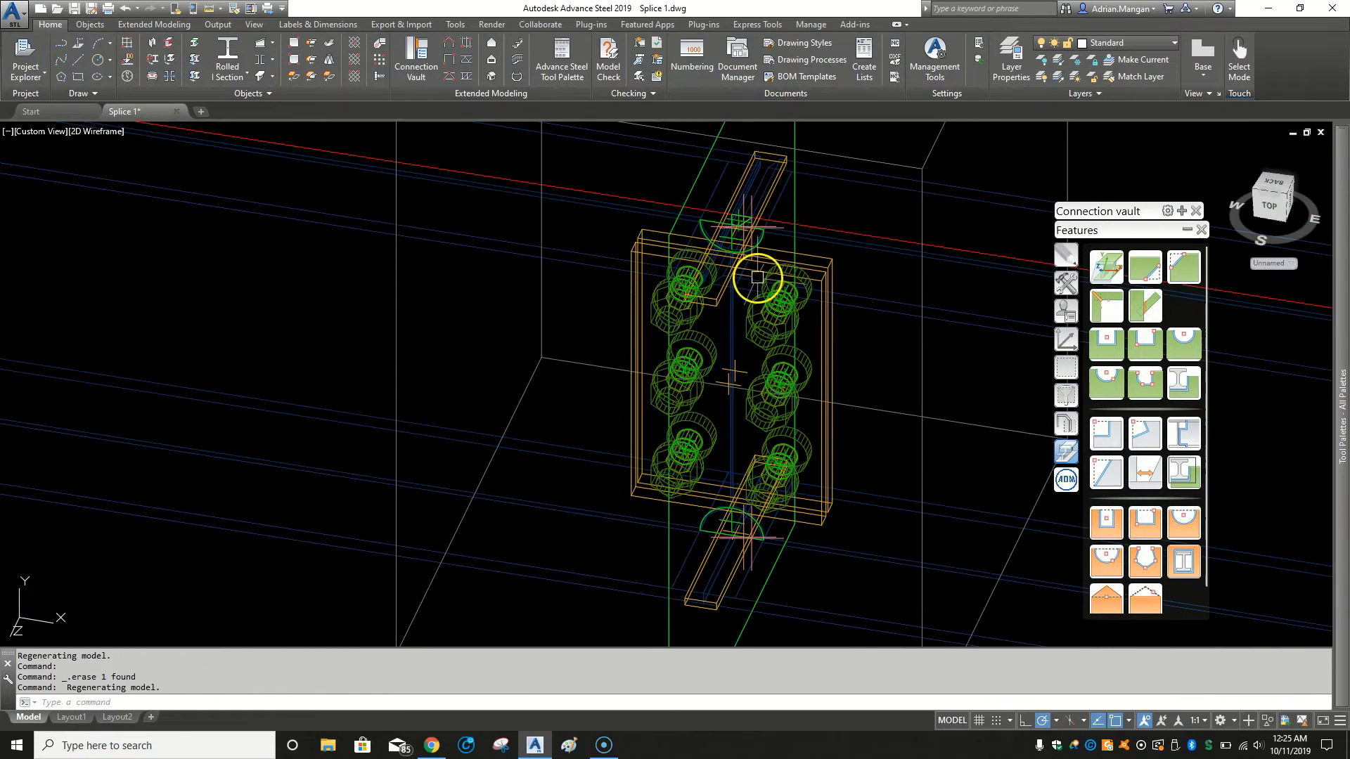
Set up a 3D mirror of the new top flange bevel contour with Transform elements, keeping the source object.
scroll(759, 183, up, 5)
click(693, 156)
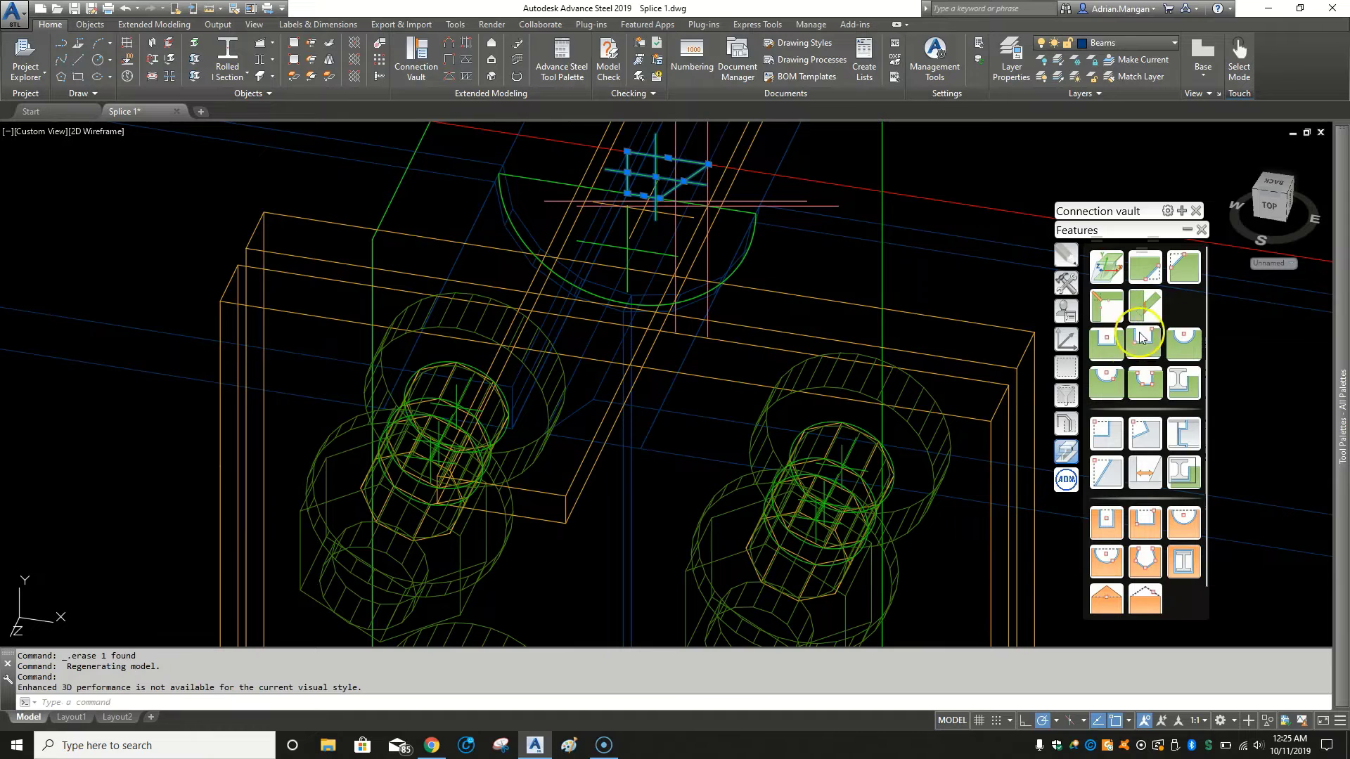
click(1073, 284)
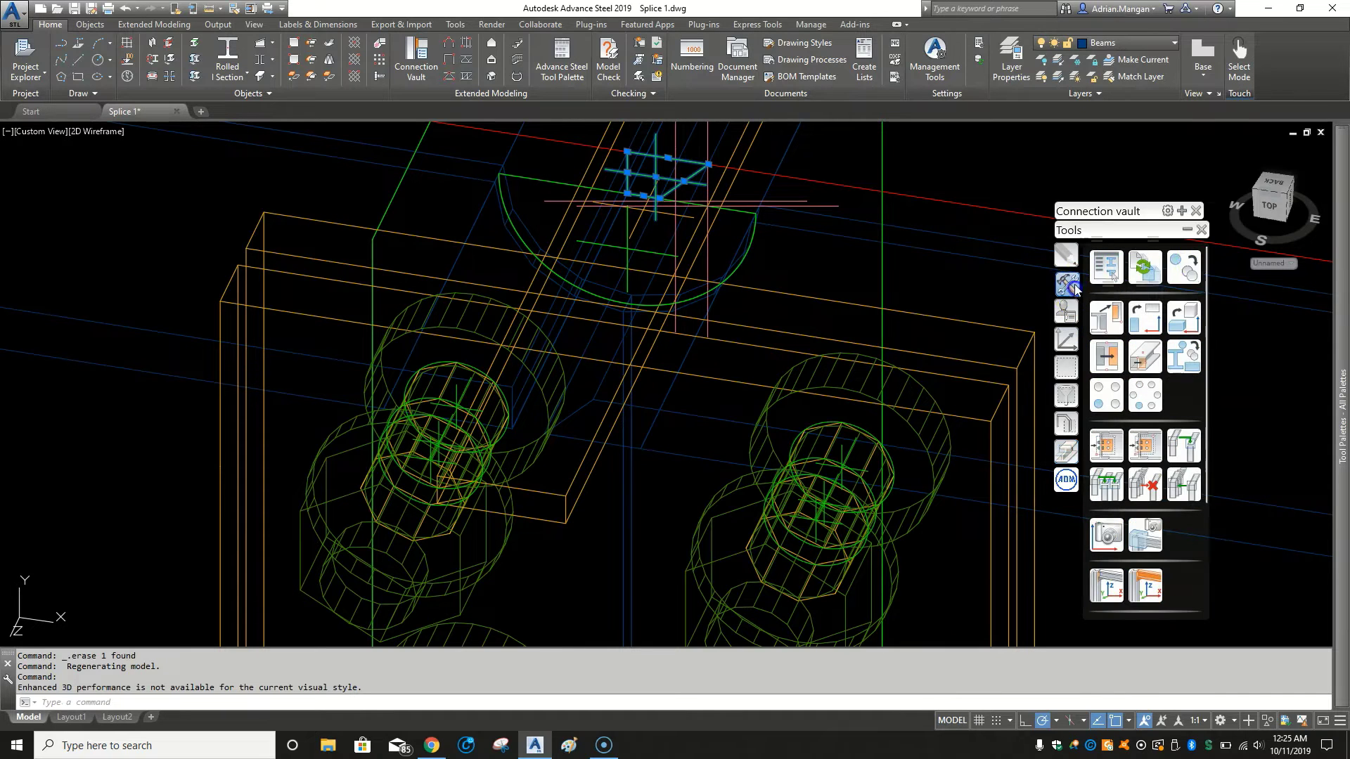
click(1178, 272)
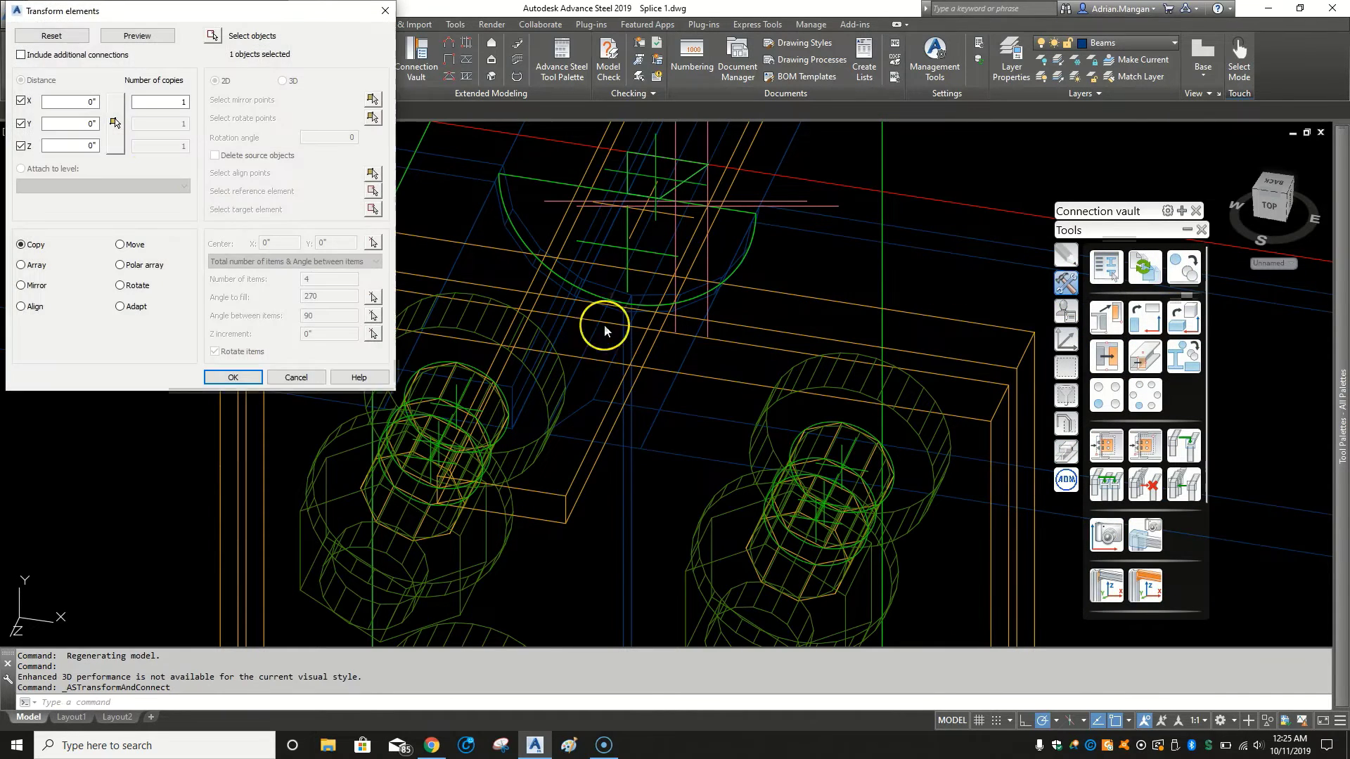
click(21, 285)
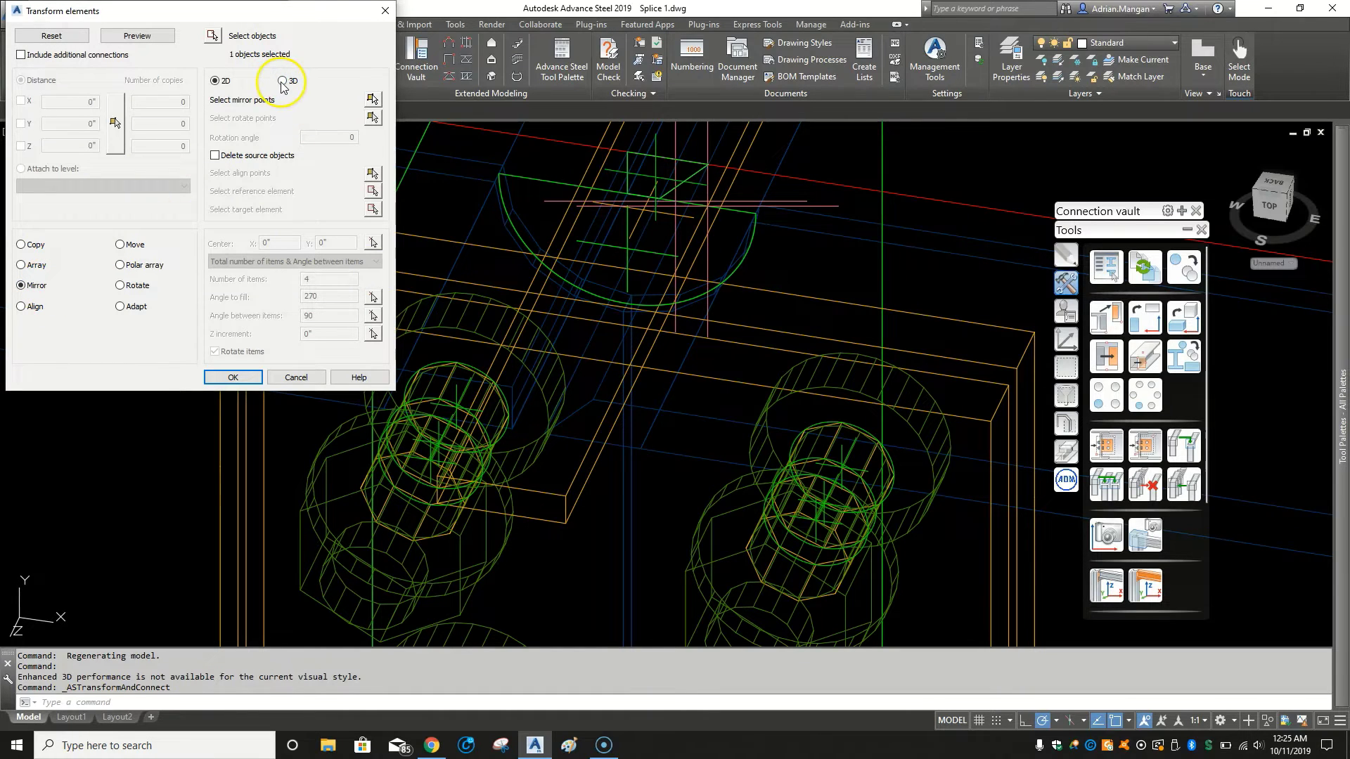
click(372, 99)
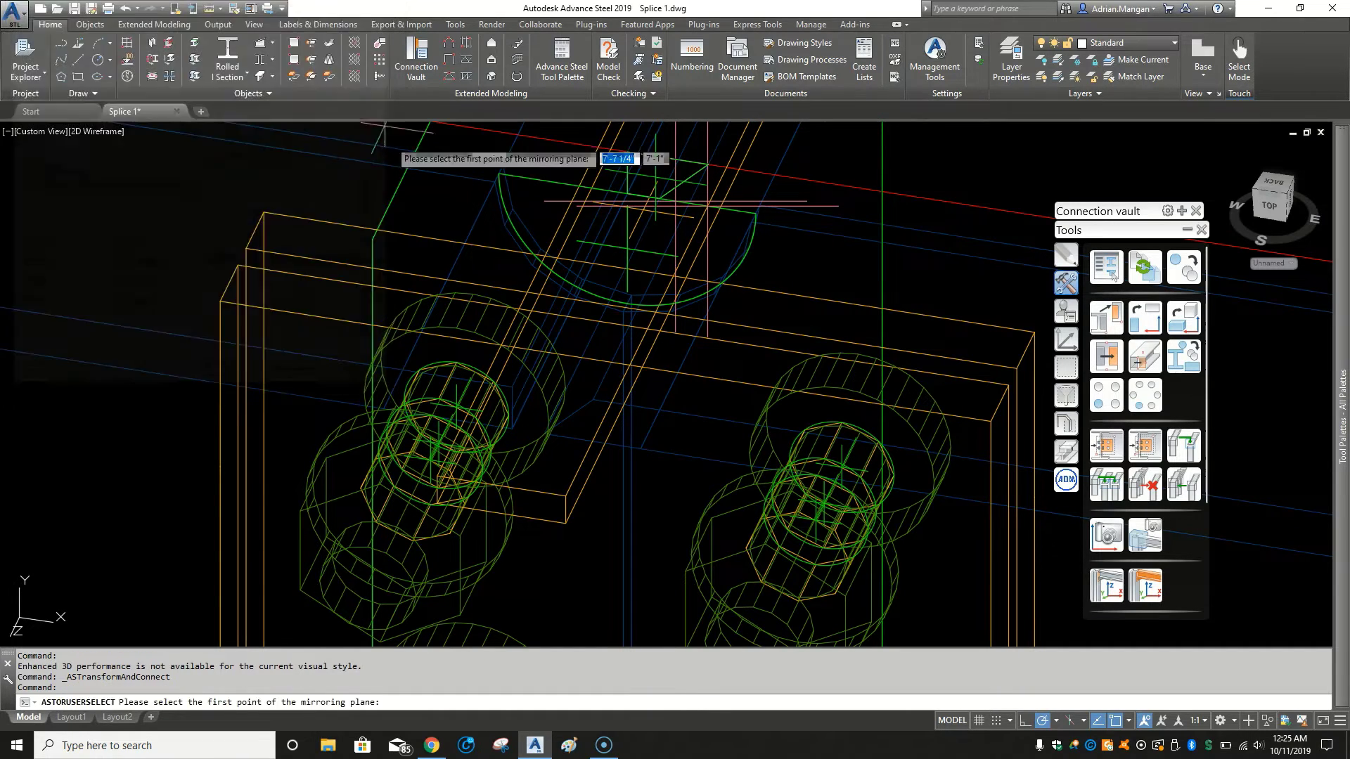
Place the mirroring plane's first point midway between corresponding corners of the beam's top and bottom flanges.
middle_drag(599, 149, 593, 241)
scroll(593, 241, up, 3)
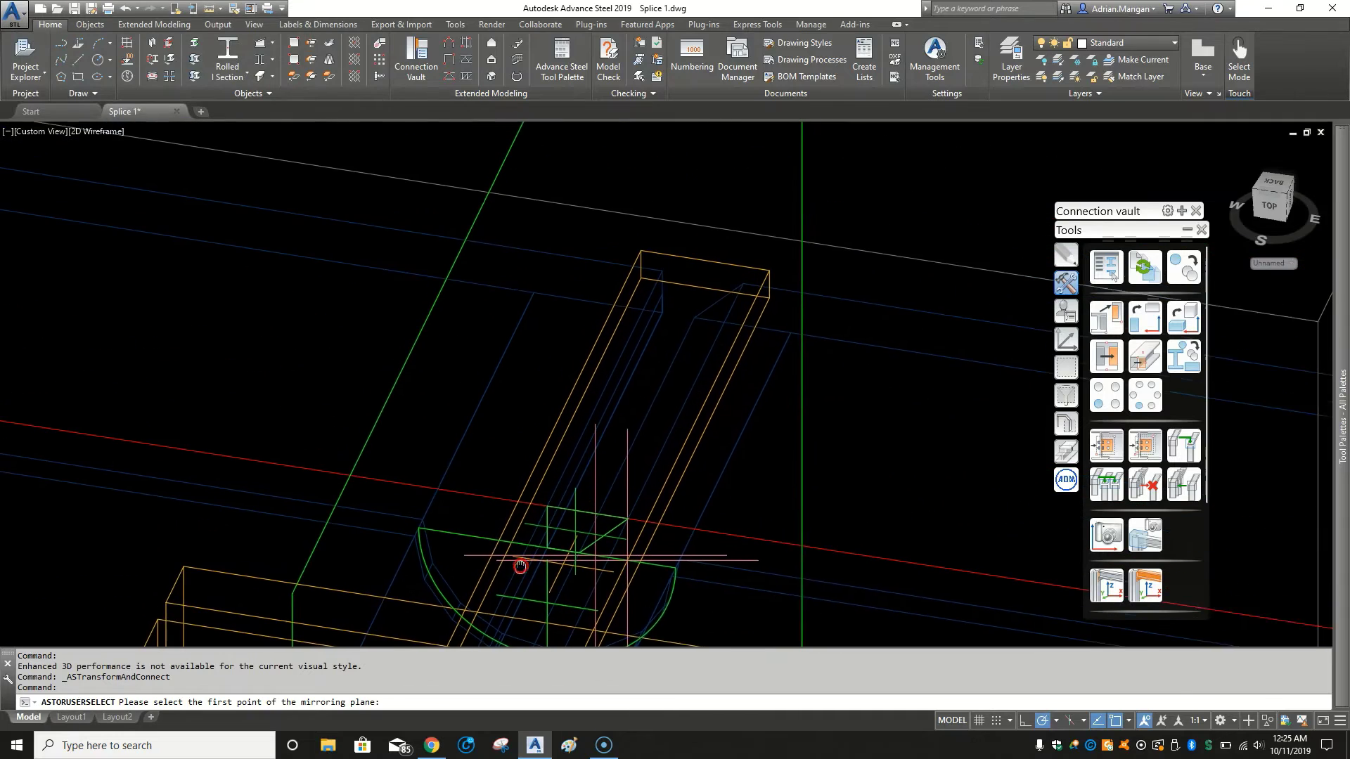
shift+right_click(735, 178)
click(801, 222)
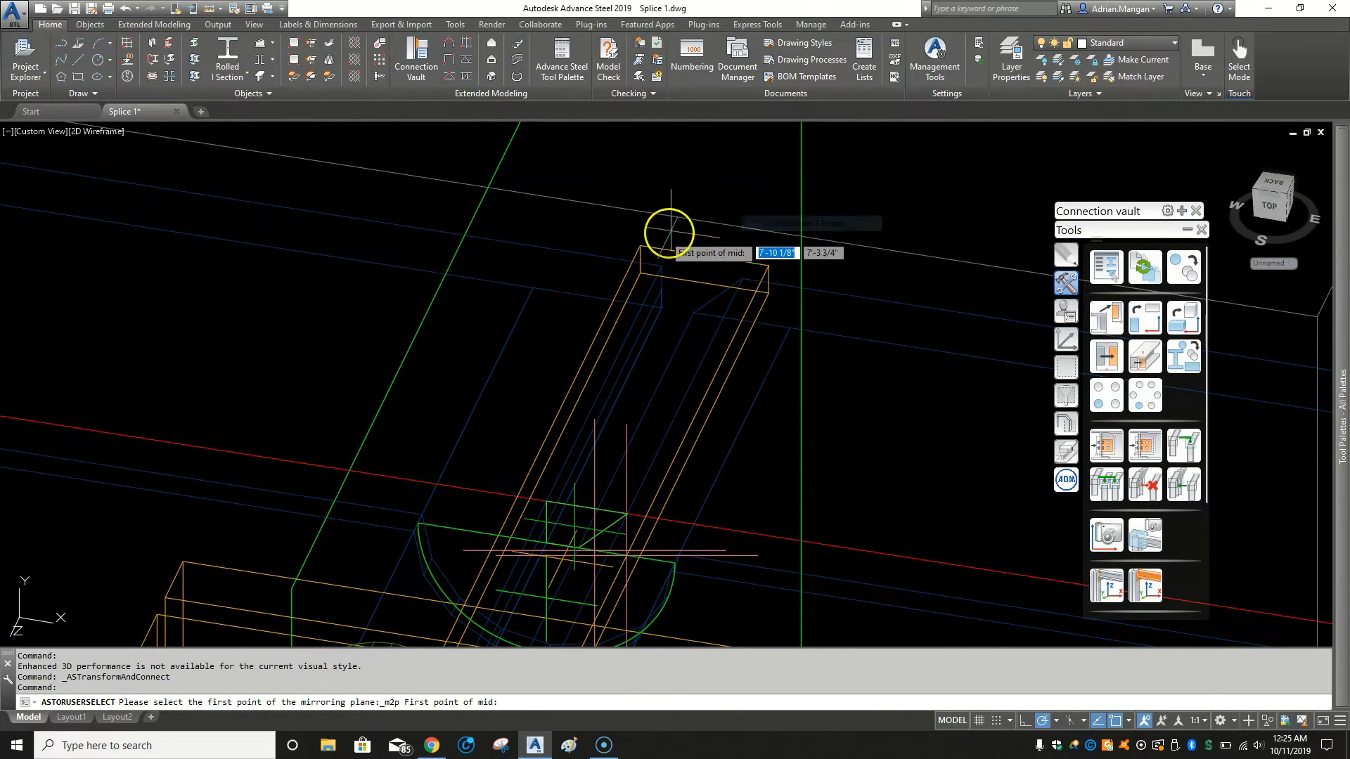
click(660, 264)
scroll(647, 180, down, 5)
scroll(674, 493, up, 3)
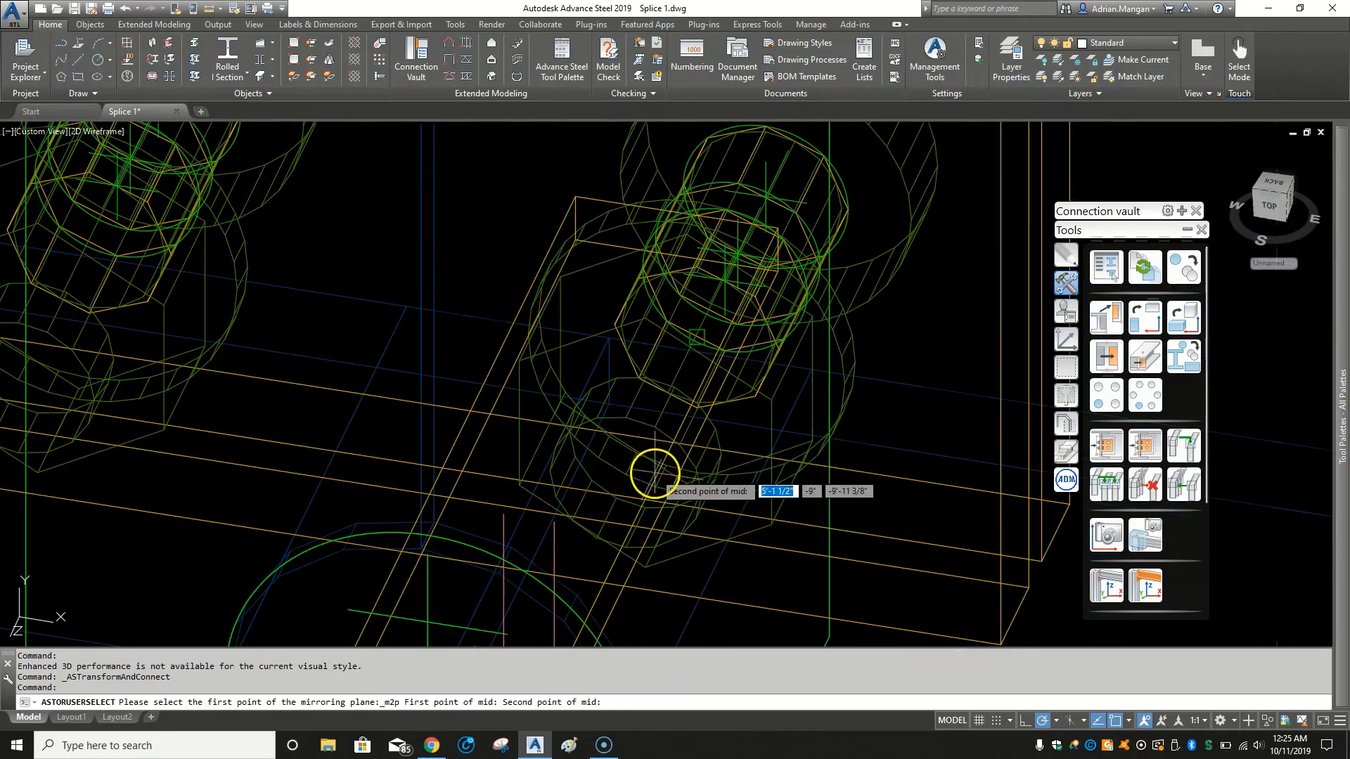
scroll(618, 416, up, 3)
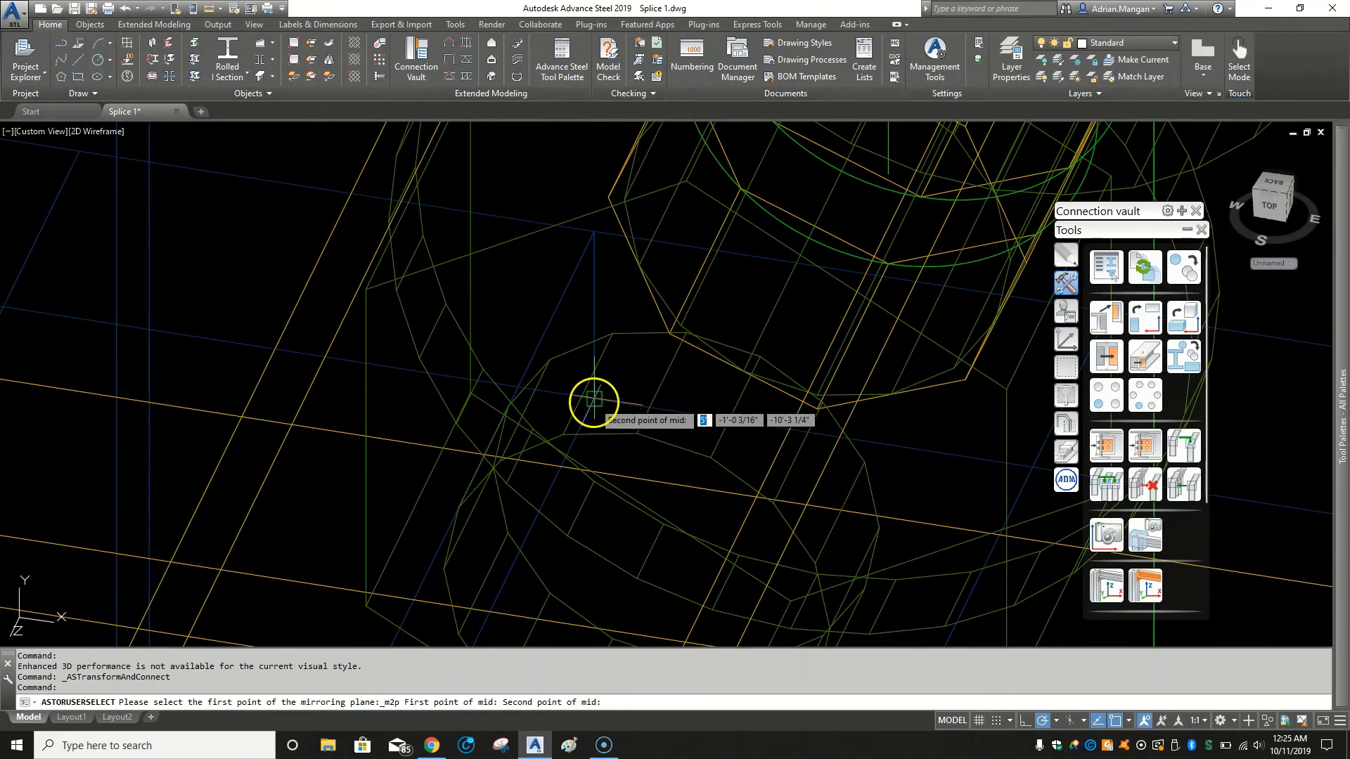
click(678, 420)
Define the mirroring plane with a second point along the beam and a third point across it.
scroll(672, 473, down, 5)
scroll(679, 504, up, 1)
scroll(745, 457, down, 3)
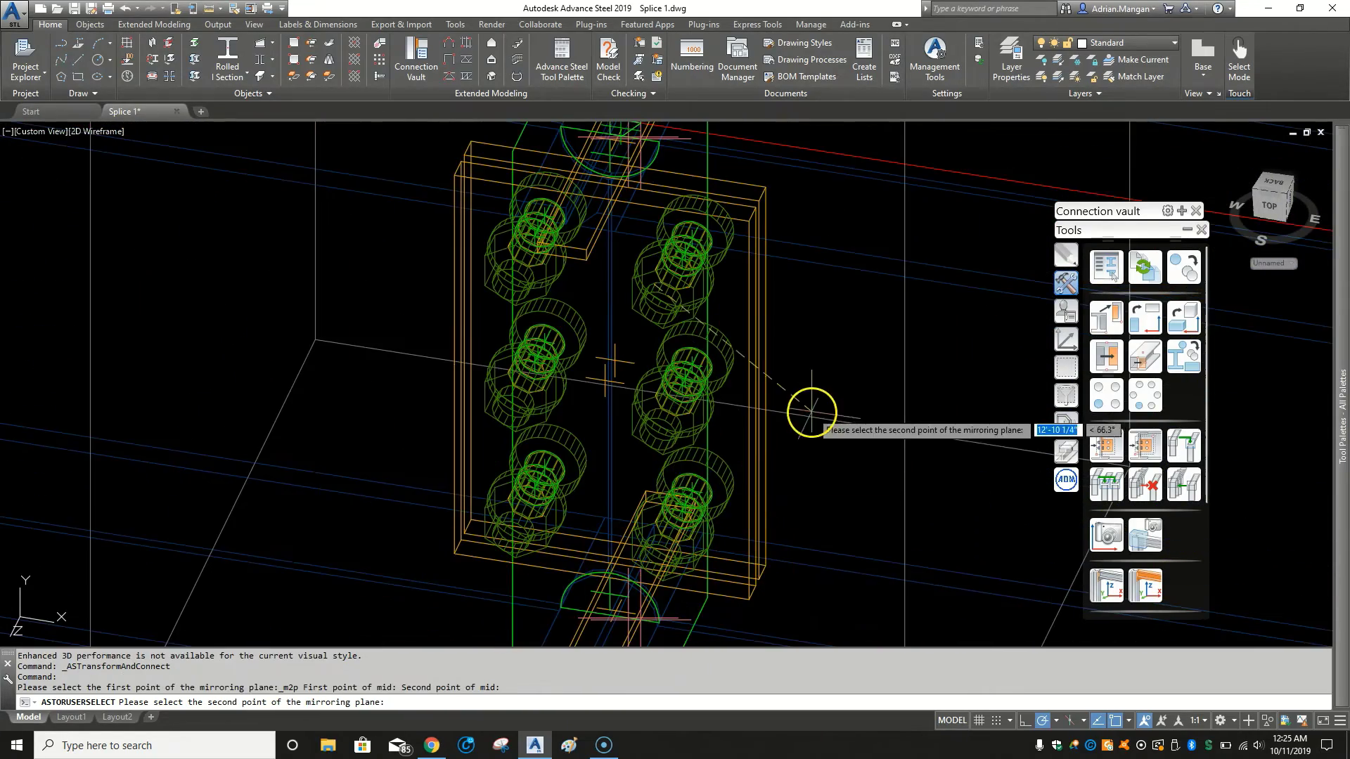
scroll(814, 407, up, 3)
click(749, 465)
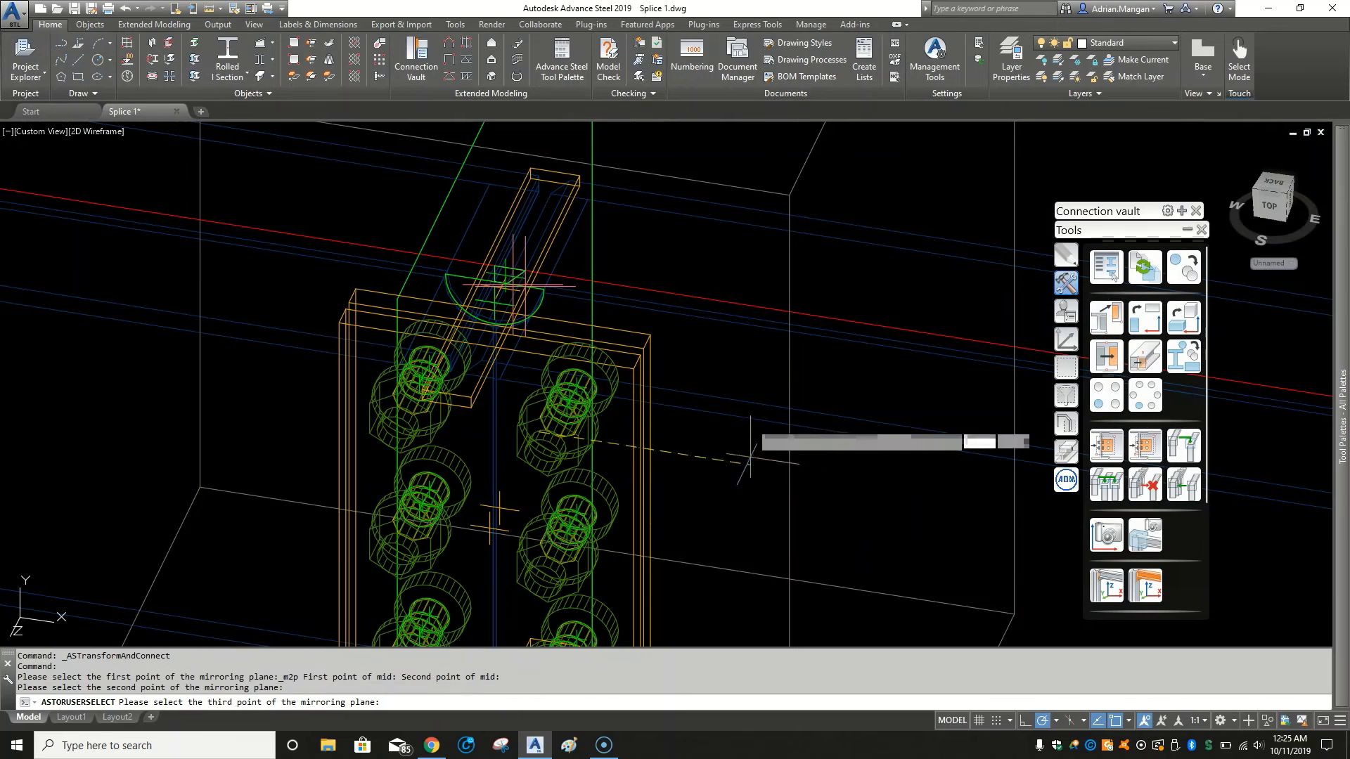
click(636, 232)
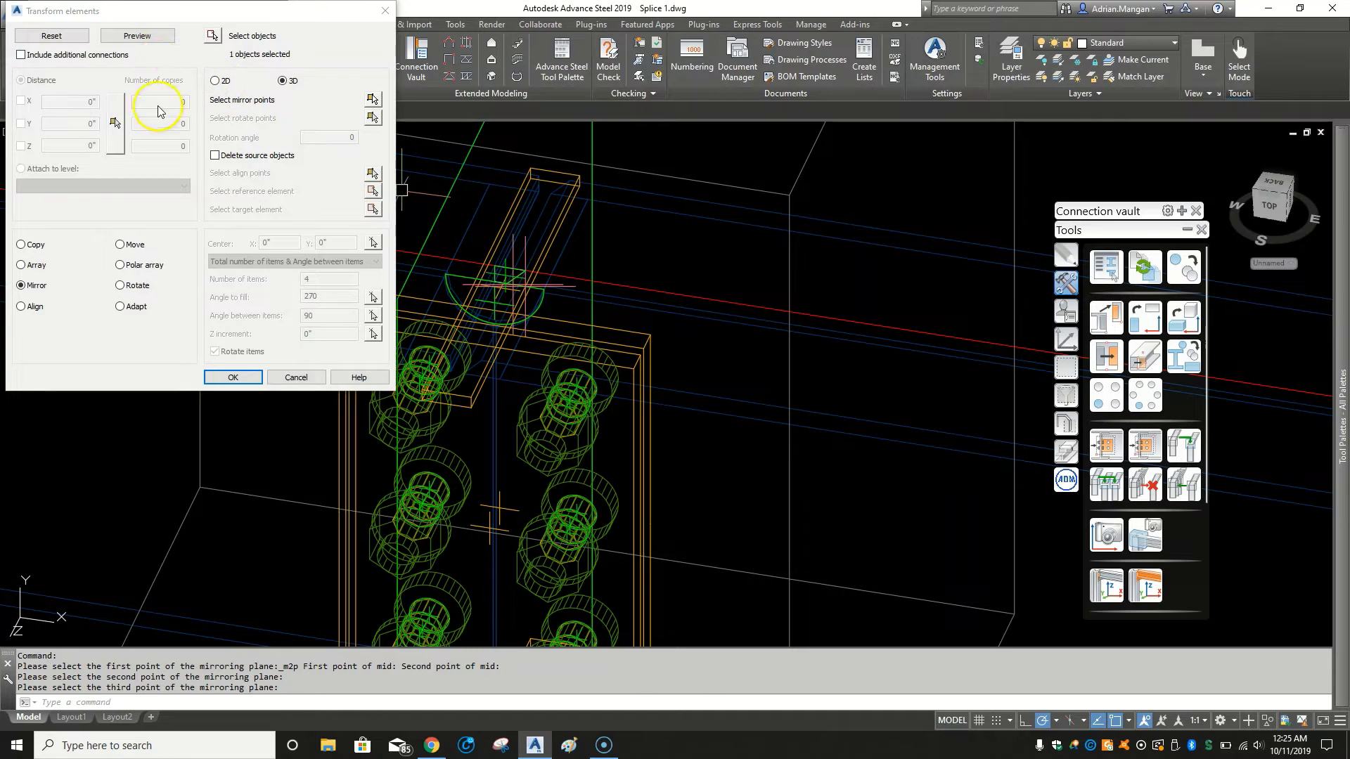
Preview the mirrored bevel contour at the bottom flange and accept the copy.
click(138, 35)
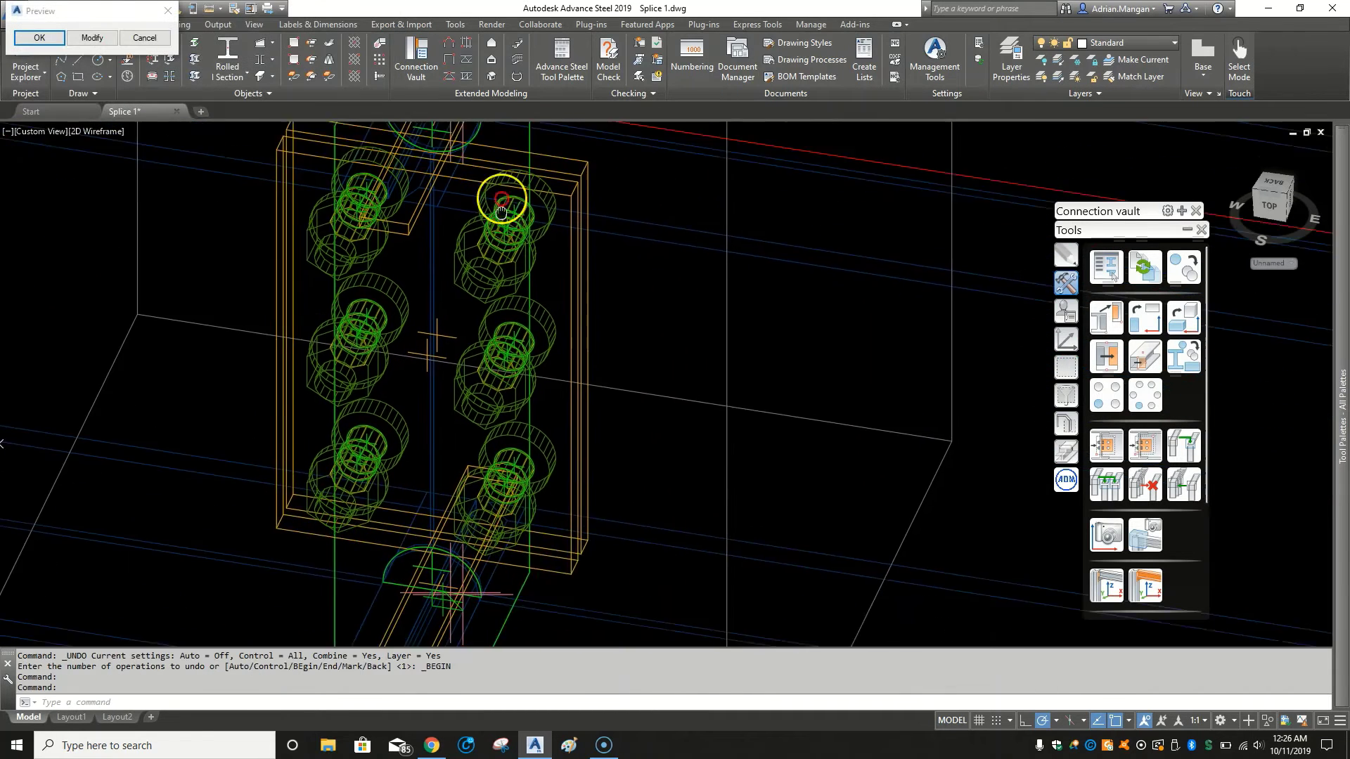
shift+middle_drag(521, 429, 509, 389)
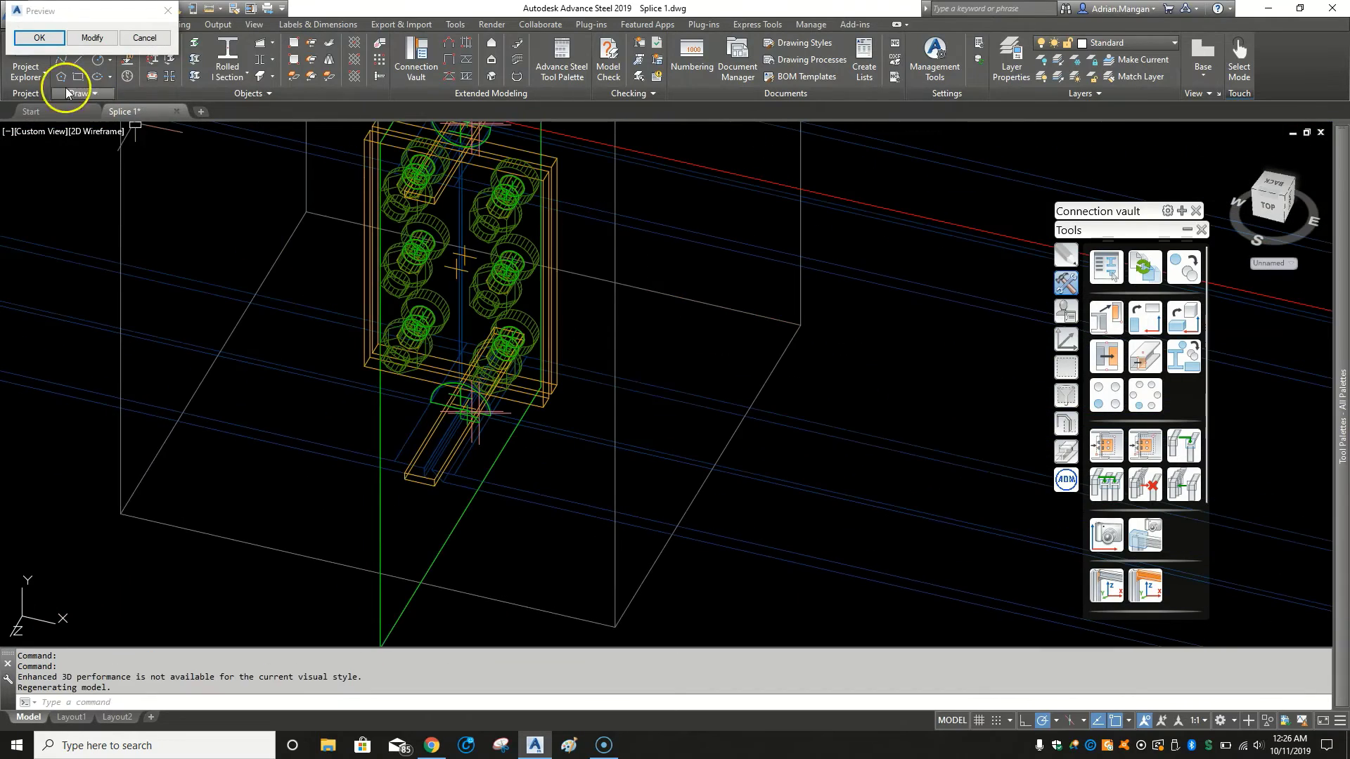
click(39, 37)
shift+middle_drag(626, 401, 675, 217)
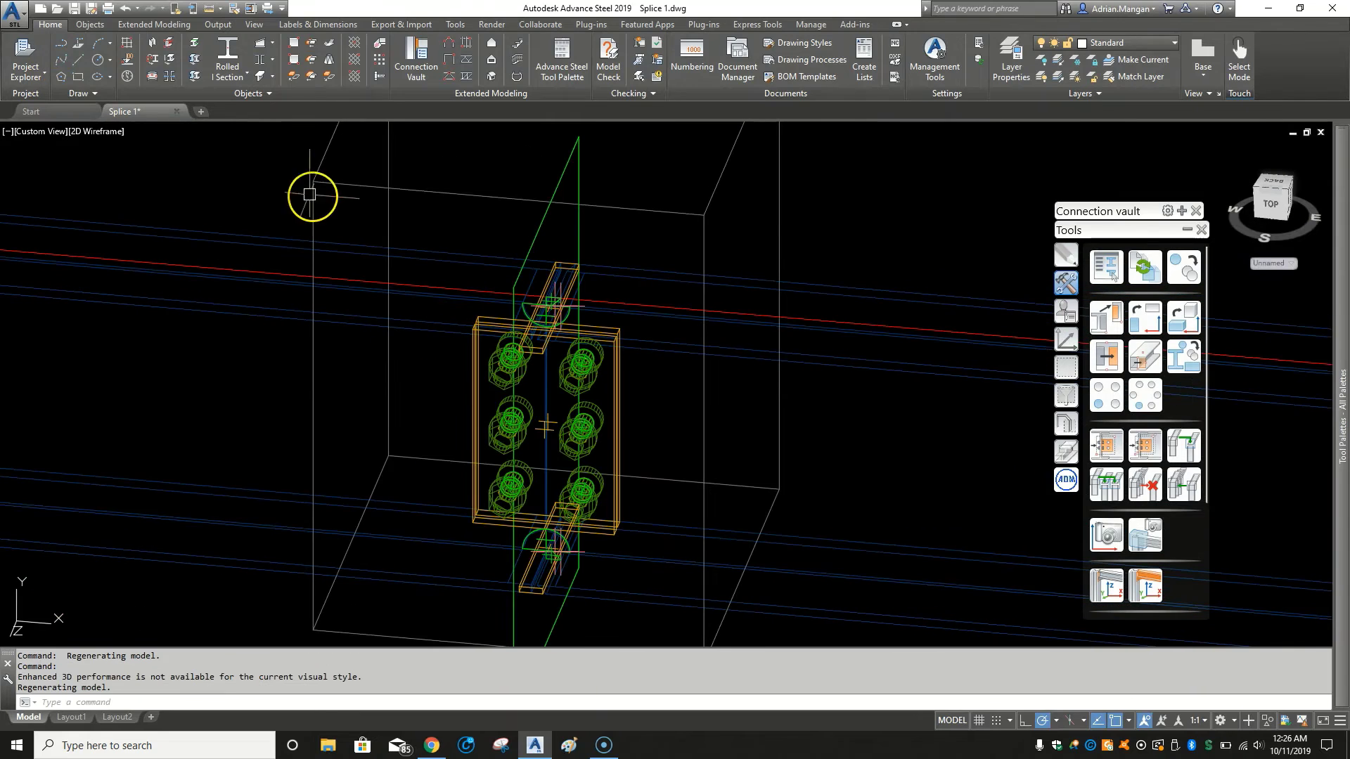
Switch the model to the Shaded visual style and look over the whole spliced beam.
click(87, 132)
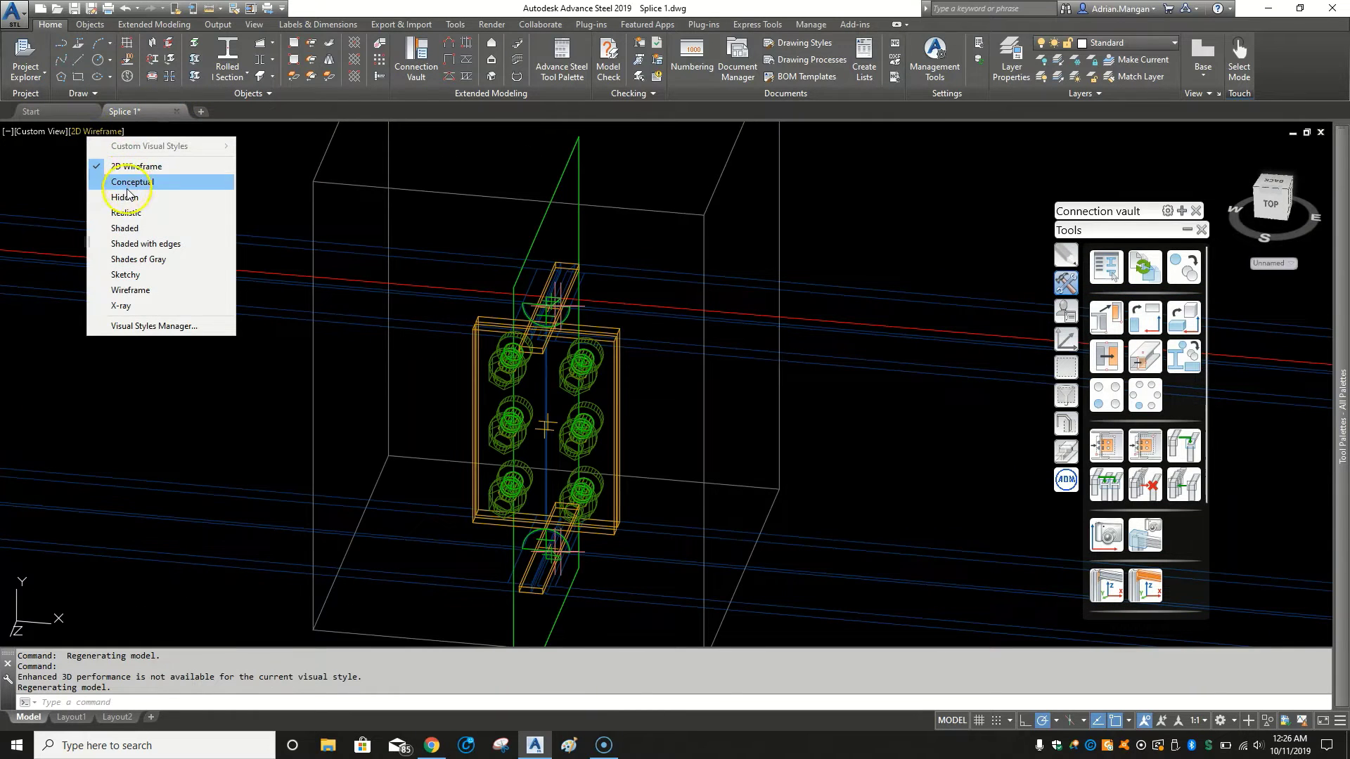
click(123, 227)
shift+middle_drag(751, 442, 669, 386)
scroll(749, 413, down, 5)
scroll(527, 395, up, 5)
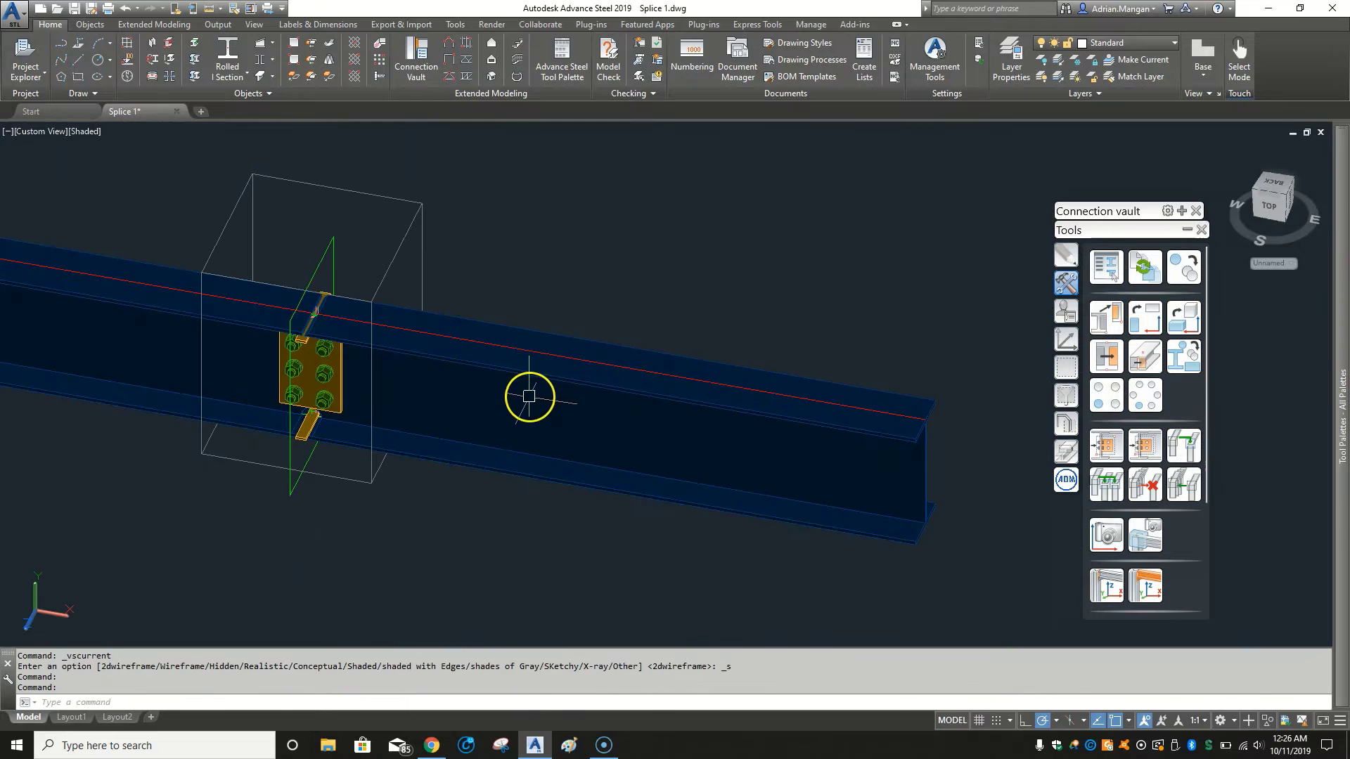
middle_drag(512, 388, 593, 394)
scroll(492, 355, down, 4)
scroll(529, 354, up, 4)
middle_drag(529, 354, 686, 409)
Copy the left beam of the splice 5' along -Z, behind the original pair.
click(352, 338)
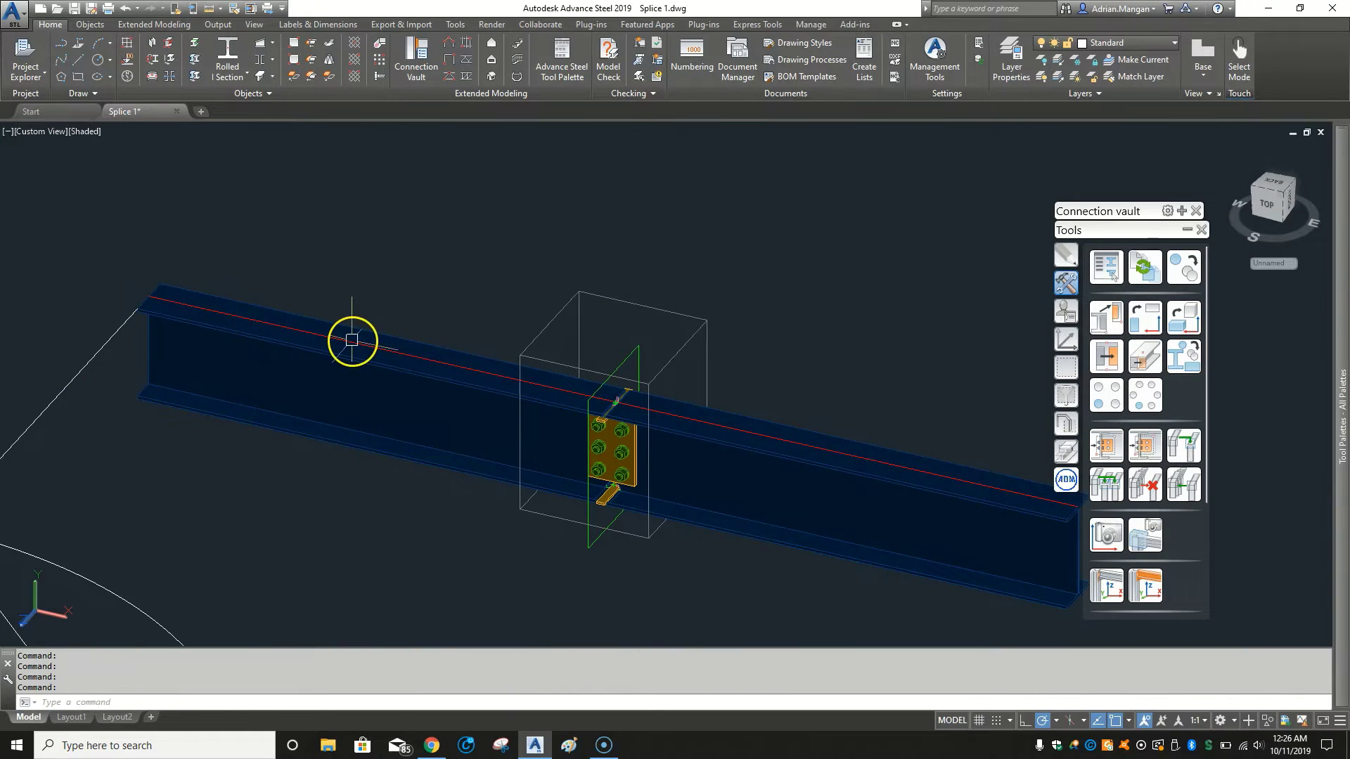
right_click(353, 343)
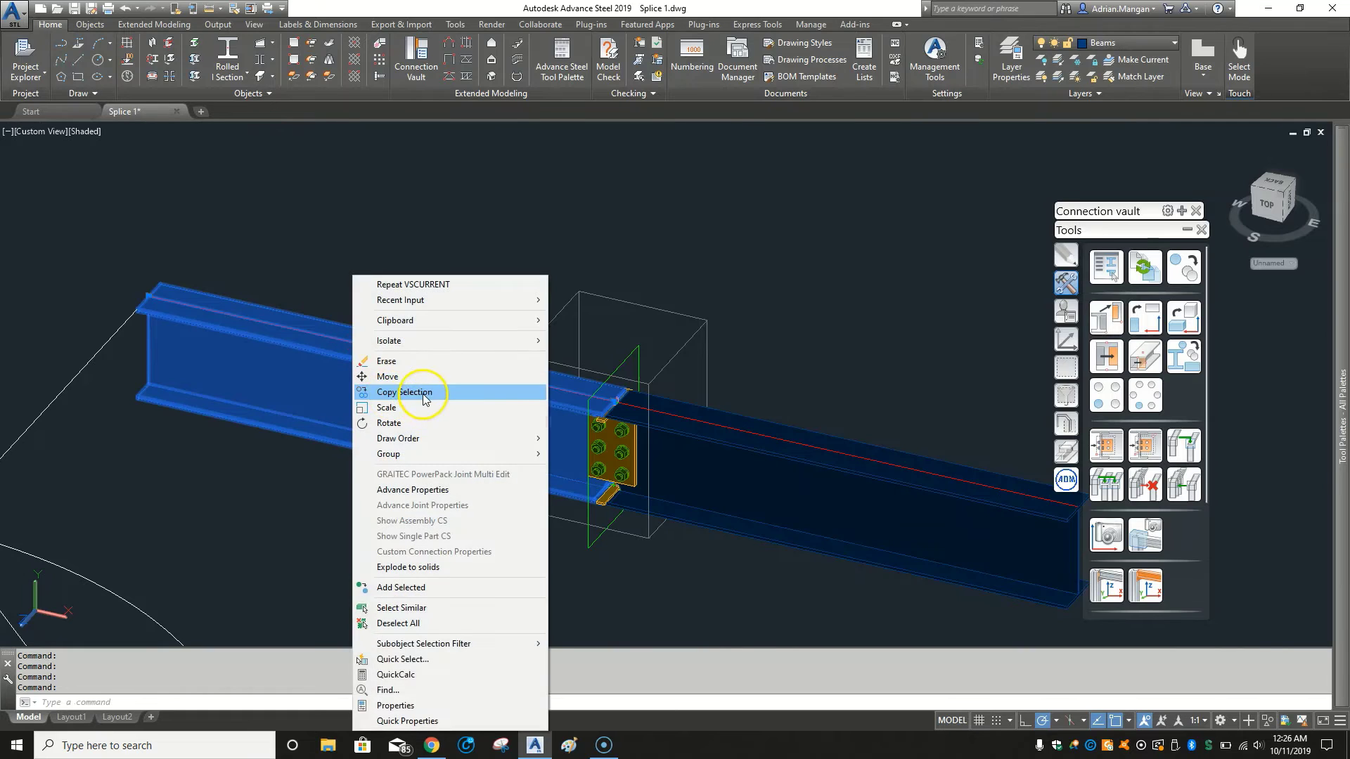
click(420, 392)
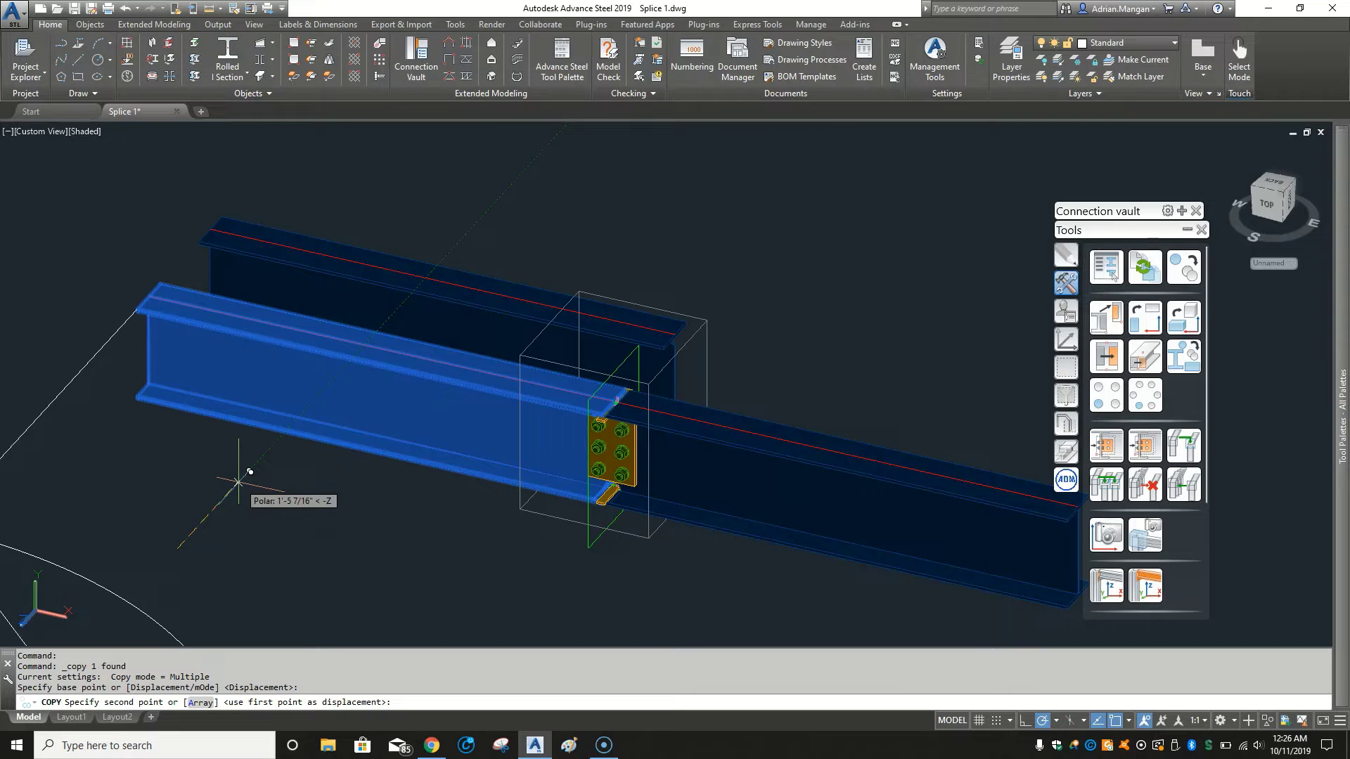
text(5')
key(Return)
key(Escape)
Erase the cut plane and the contour features at the copied beam's splice end.
middle_drag(580, 288, 407, 478)
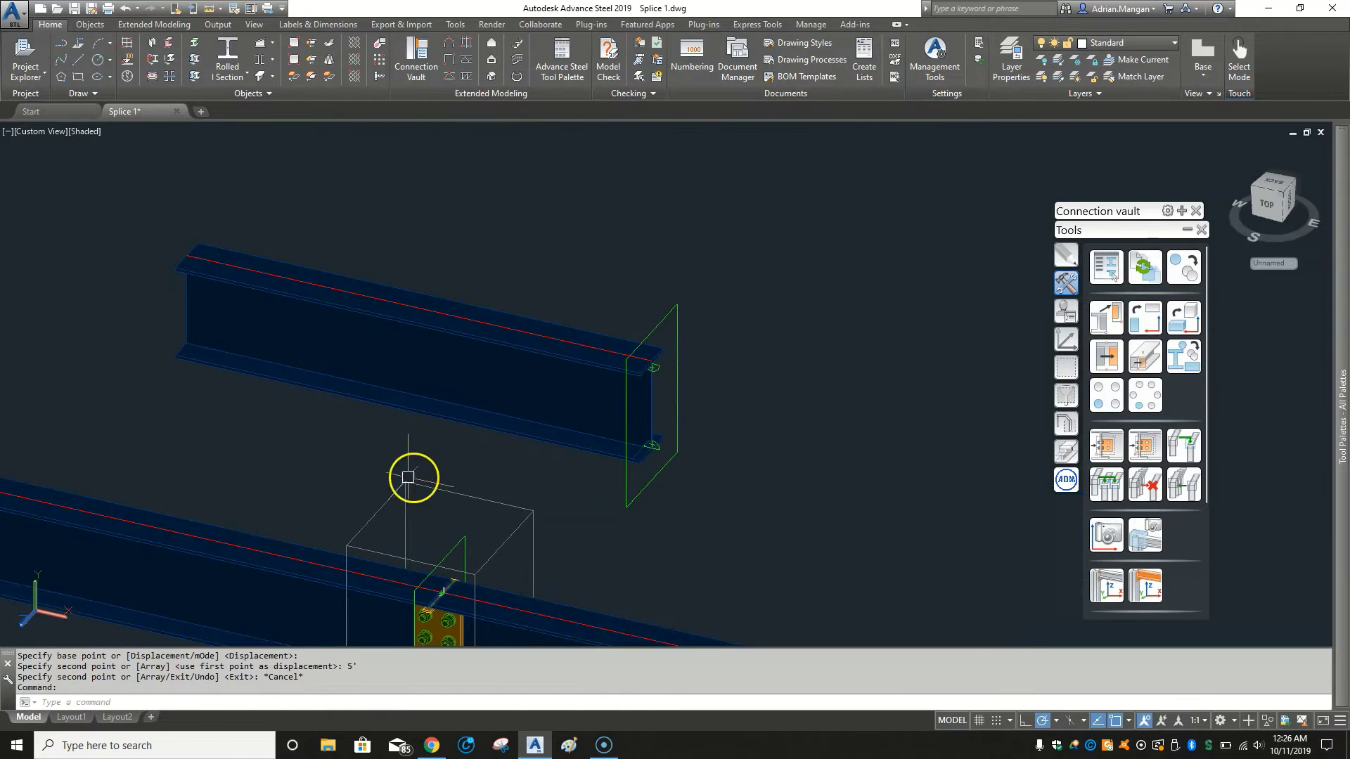
click(572, 277)
click(808, 538)
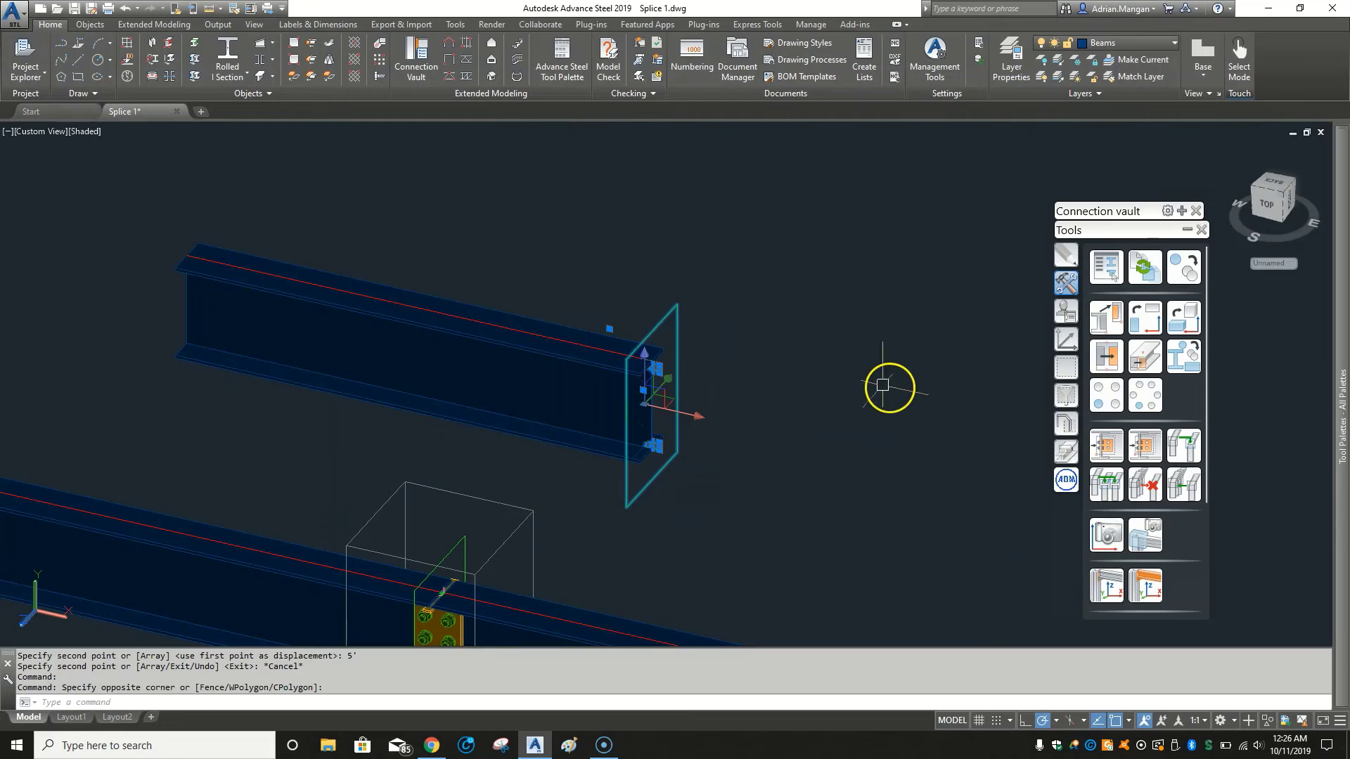
key(Delete)
click(530, 273)
right_click(518, 223)
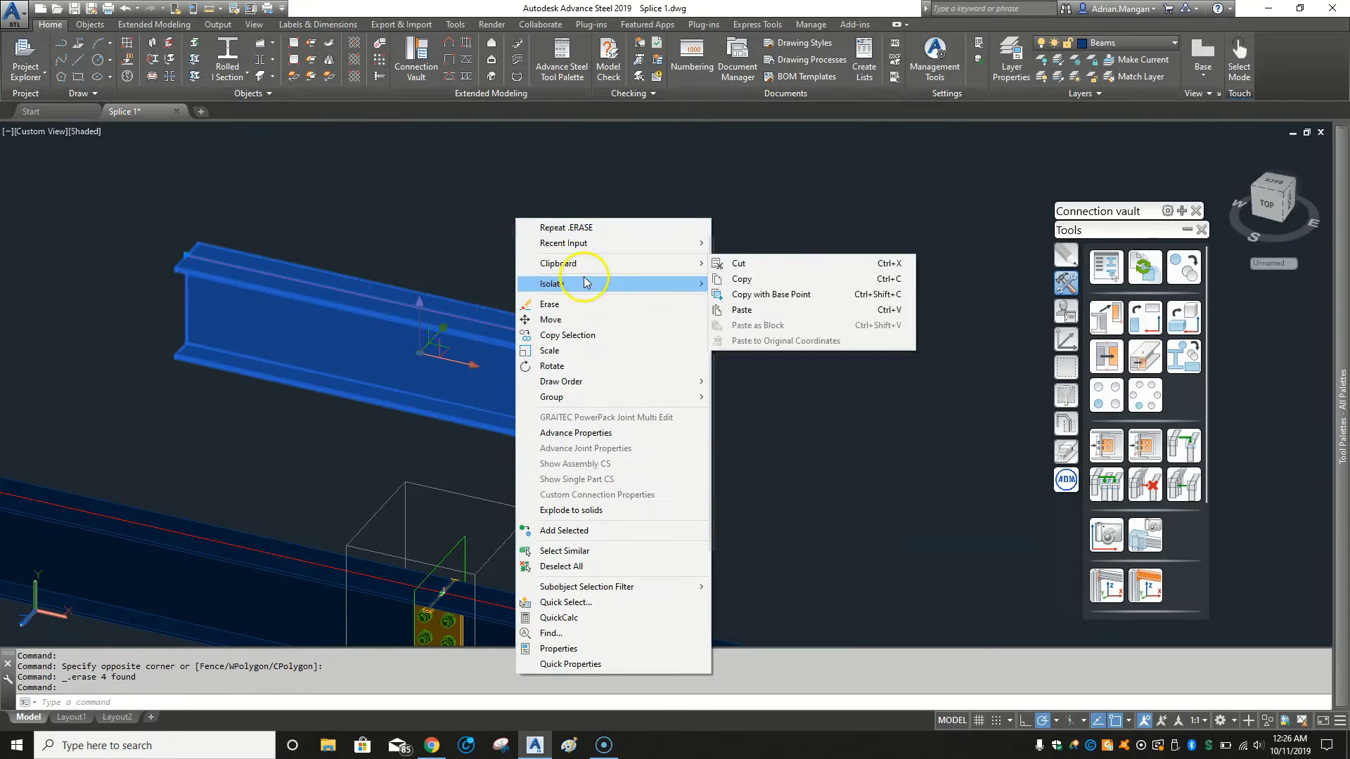
click(555, 319)
key(Escape)
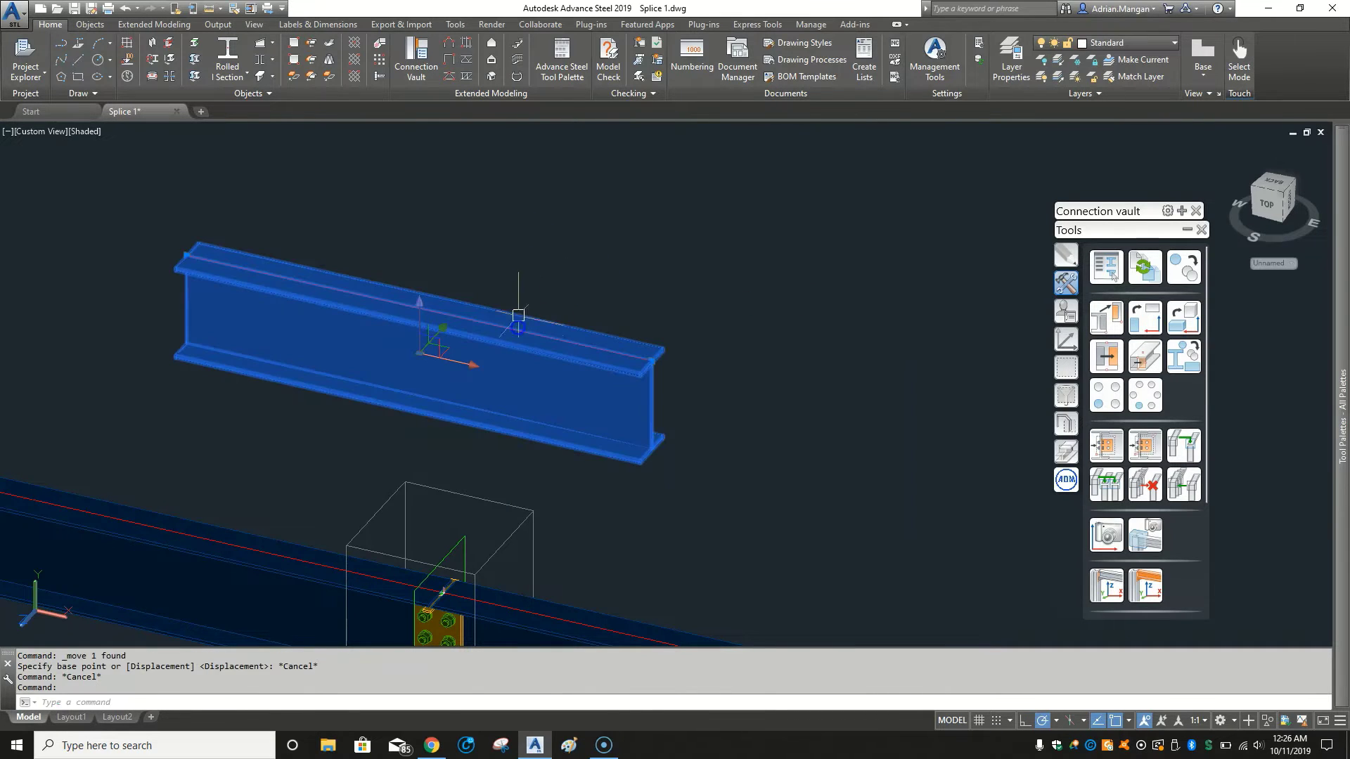
Copy the plain beam 5' along its own length so that two plain beams meet end to end.
right_click(549, 266)
click(581, 382)
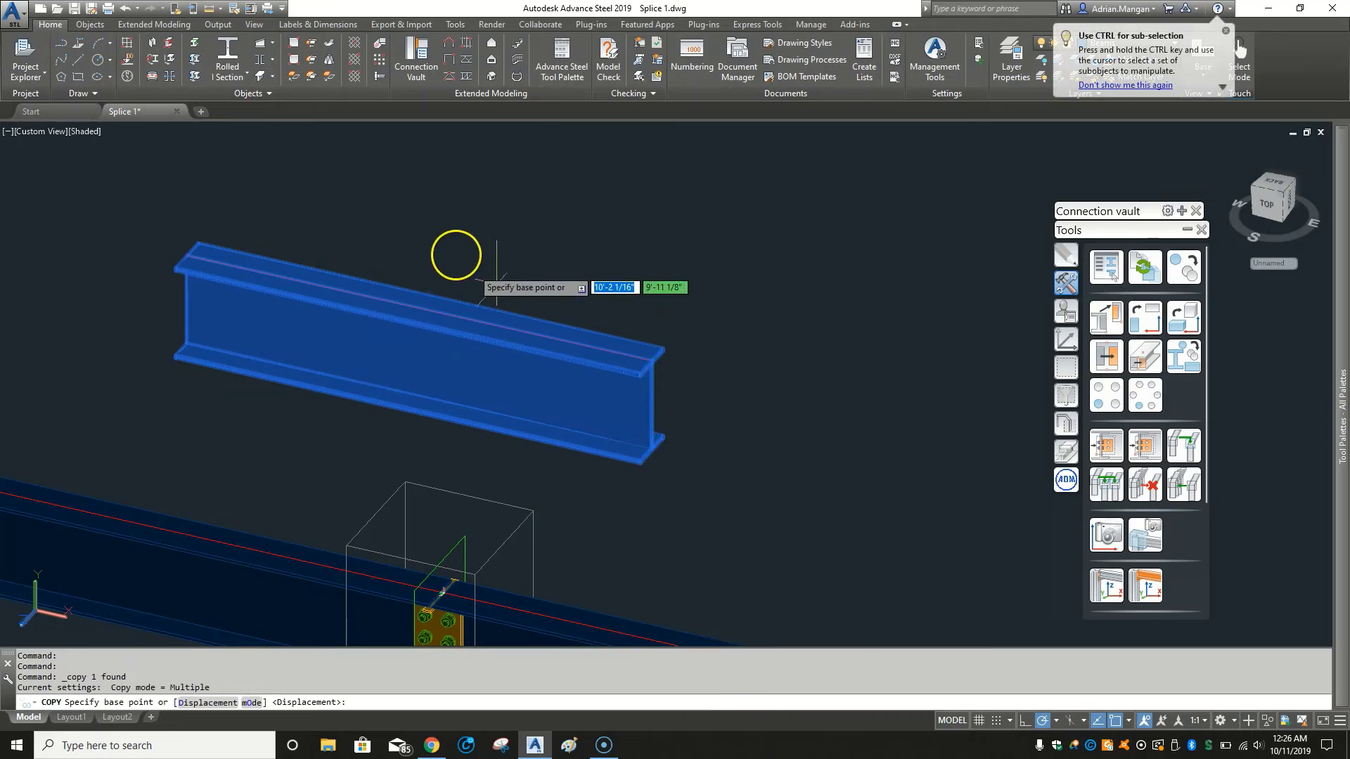
click(453, 255)
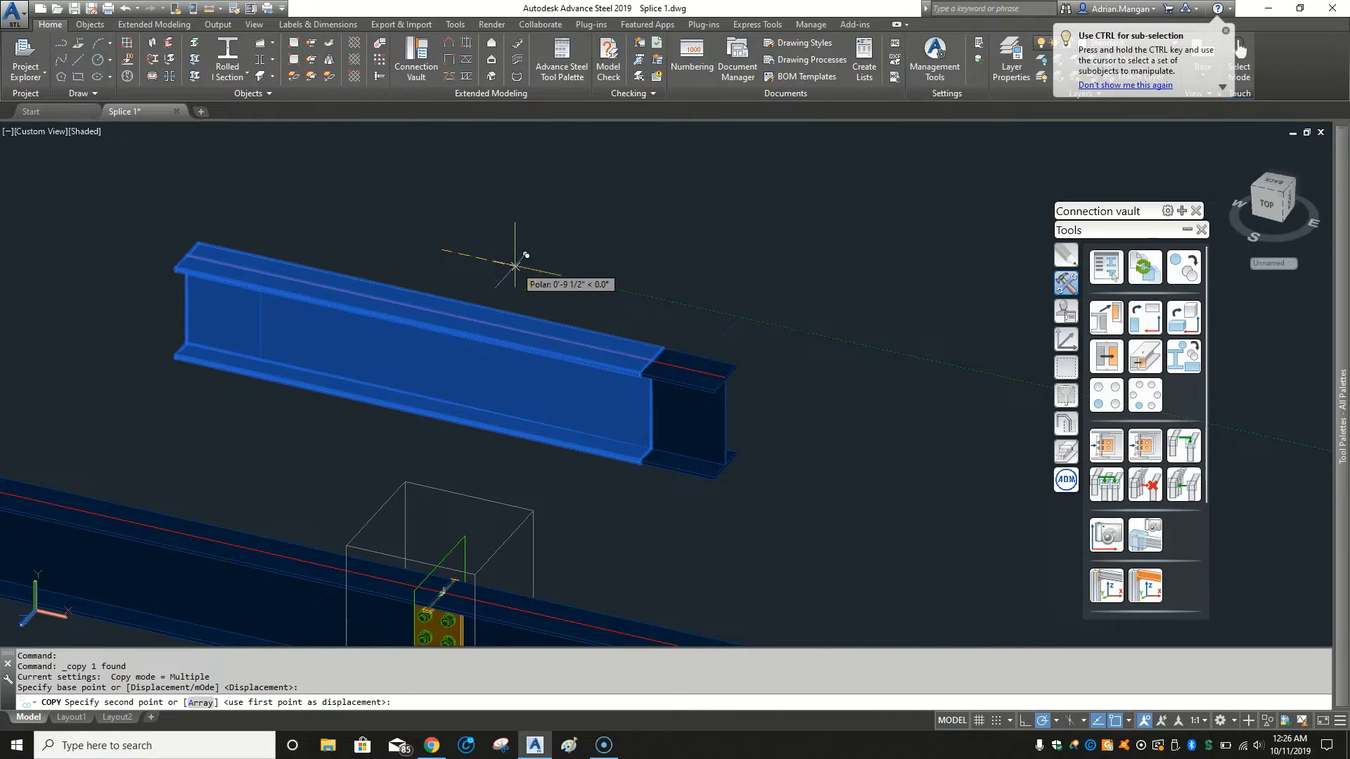
text(5')
key(Return)
key(Escape)
Select both beams of the original splice and switch them to the Standard Presentation.
scroll(485, 278, down, 5)
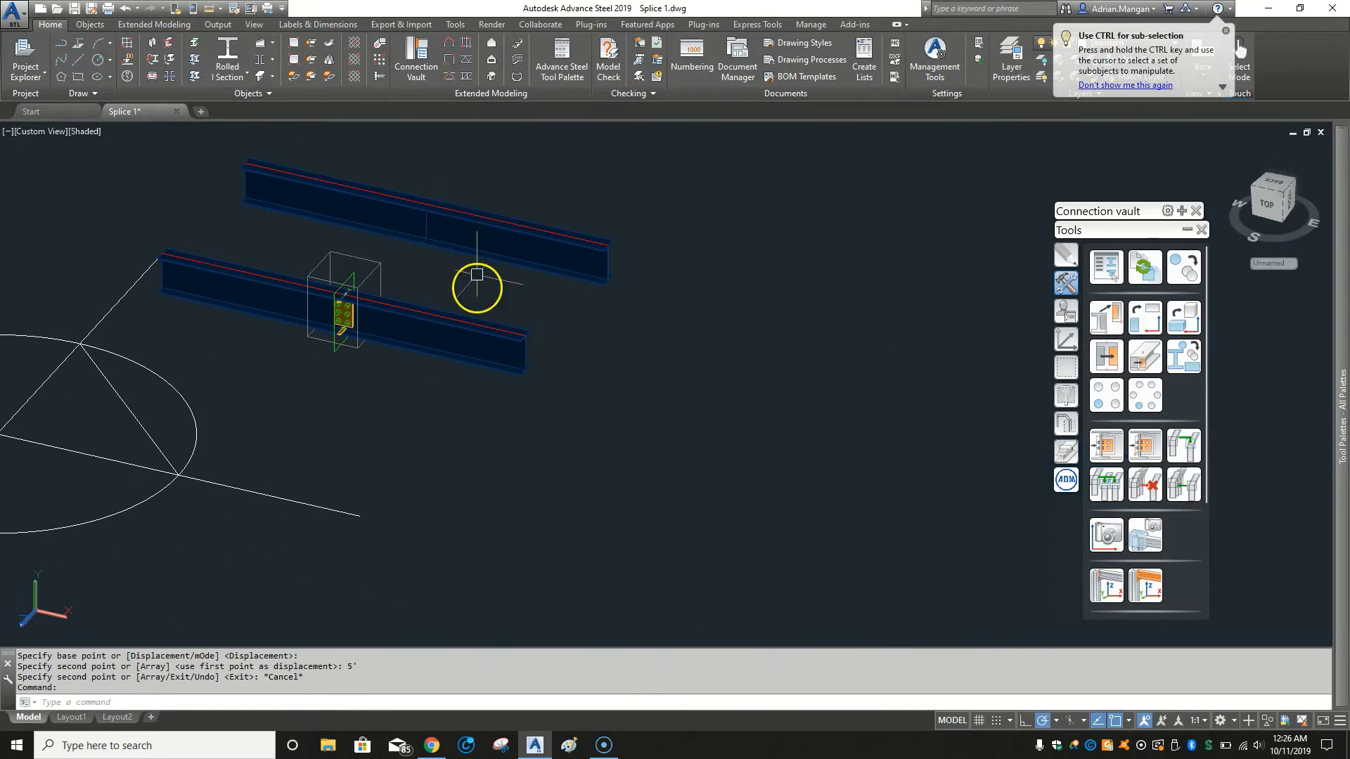
scroll(450, 211, up, 3)
middle_drag(434, 202, 573, 265)
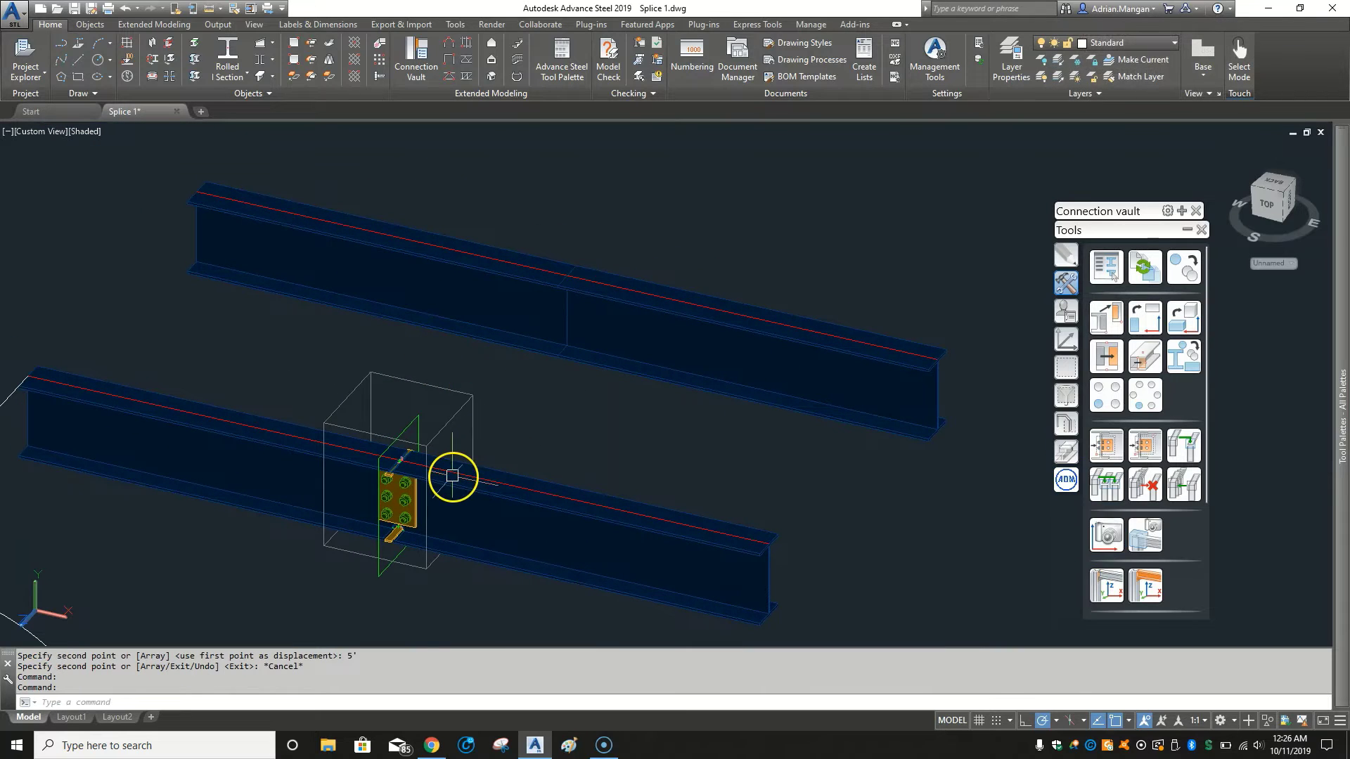
scroll(447, 450, up, 6)
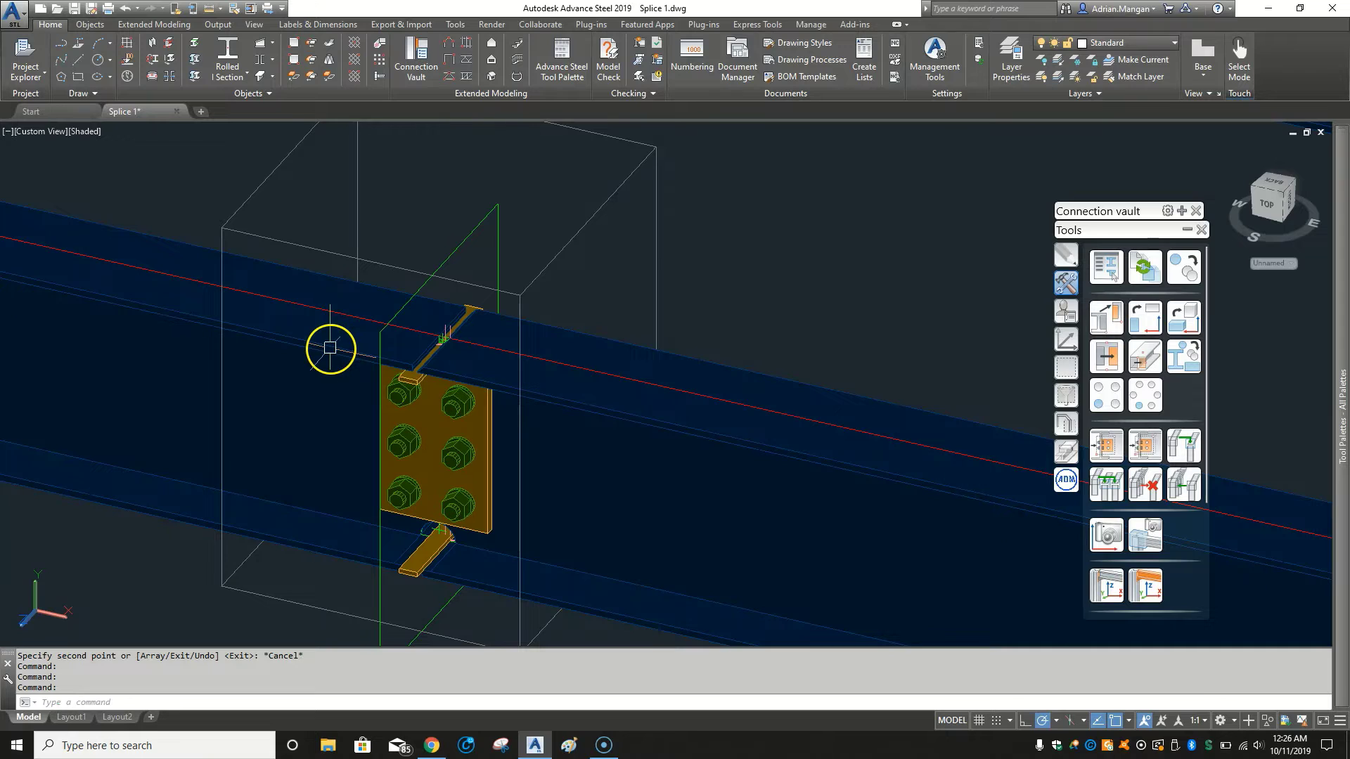
click(330, 348)
click(551, 401)
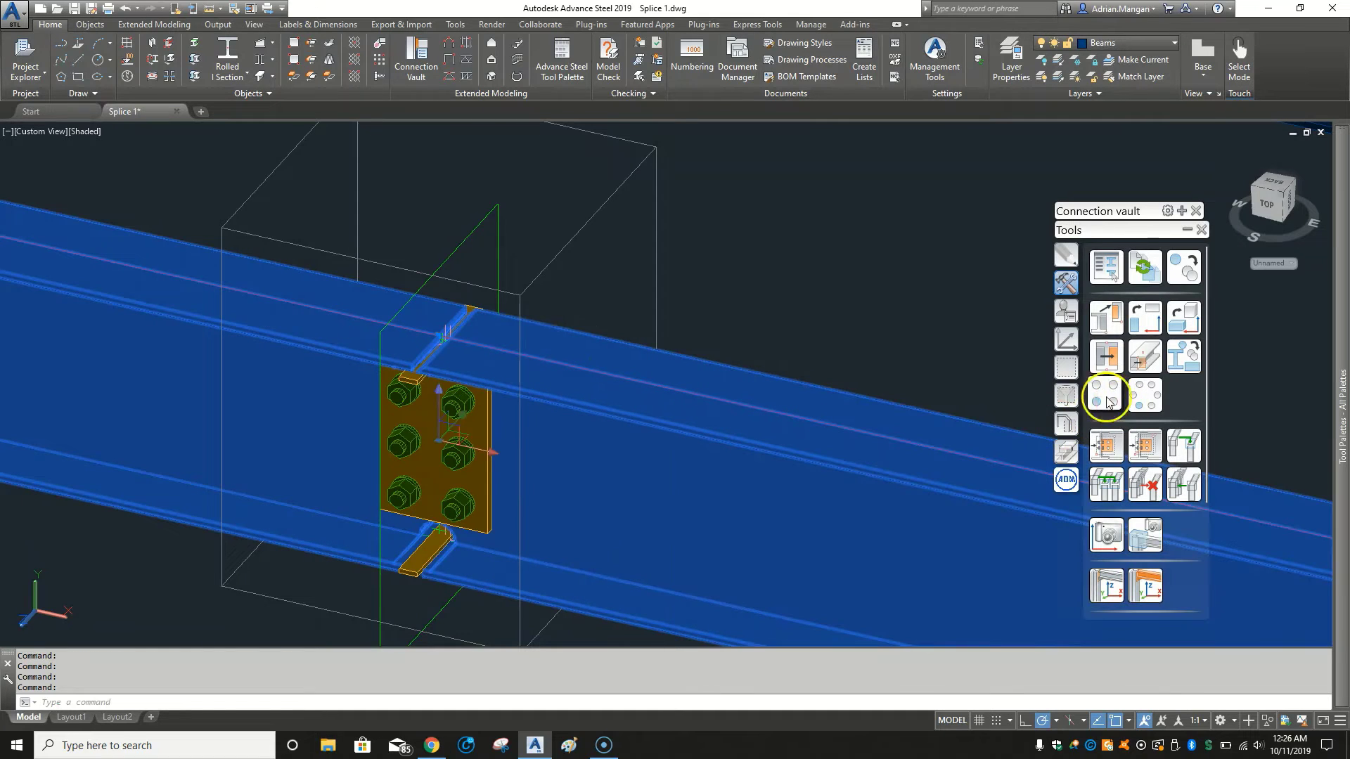
click(1066, 422)
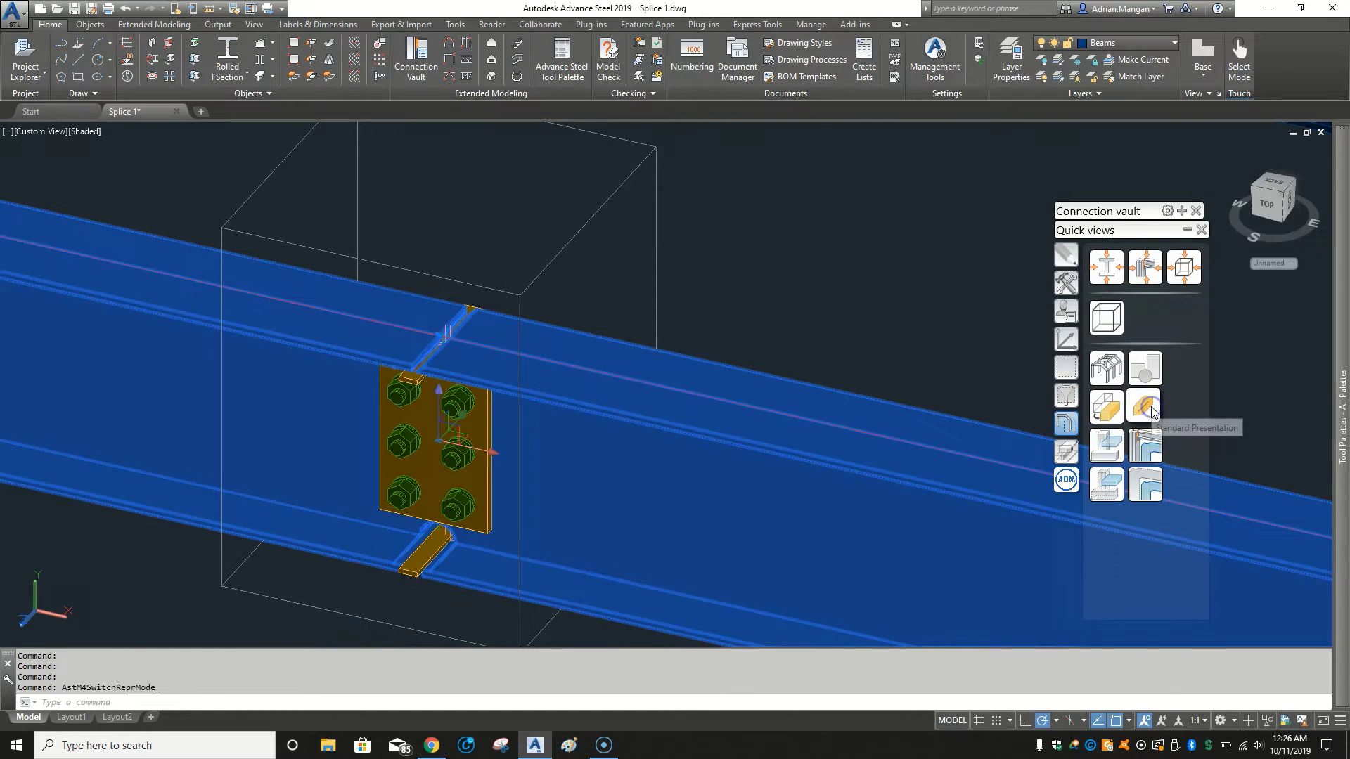
click(1119, 420)
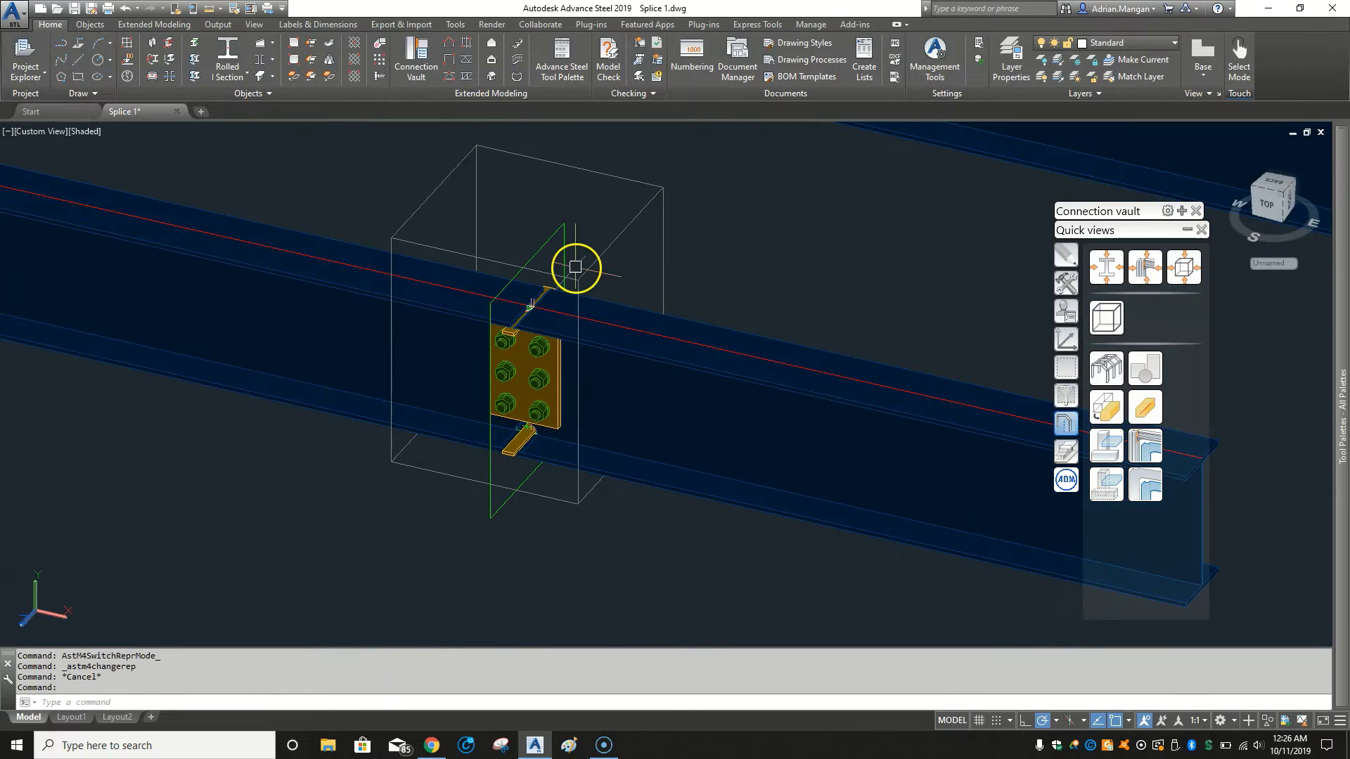
Set the visual style back to 2D Wireframe with both the splice and the plain beams in view.
scroll(573, 261, down, 3)
scroll(581, 295, down, 3)
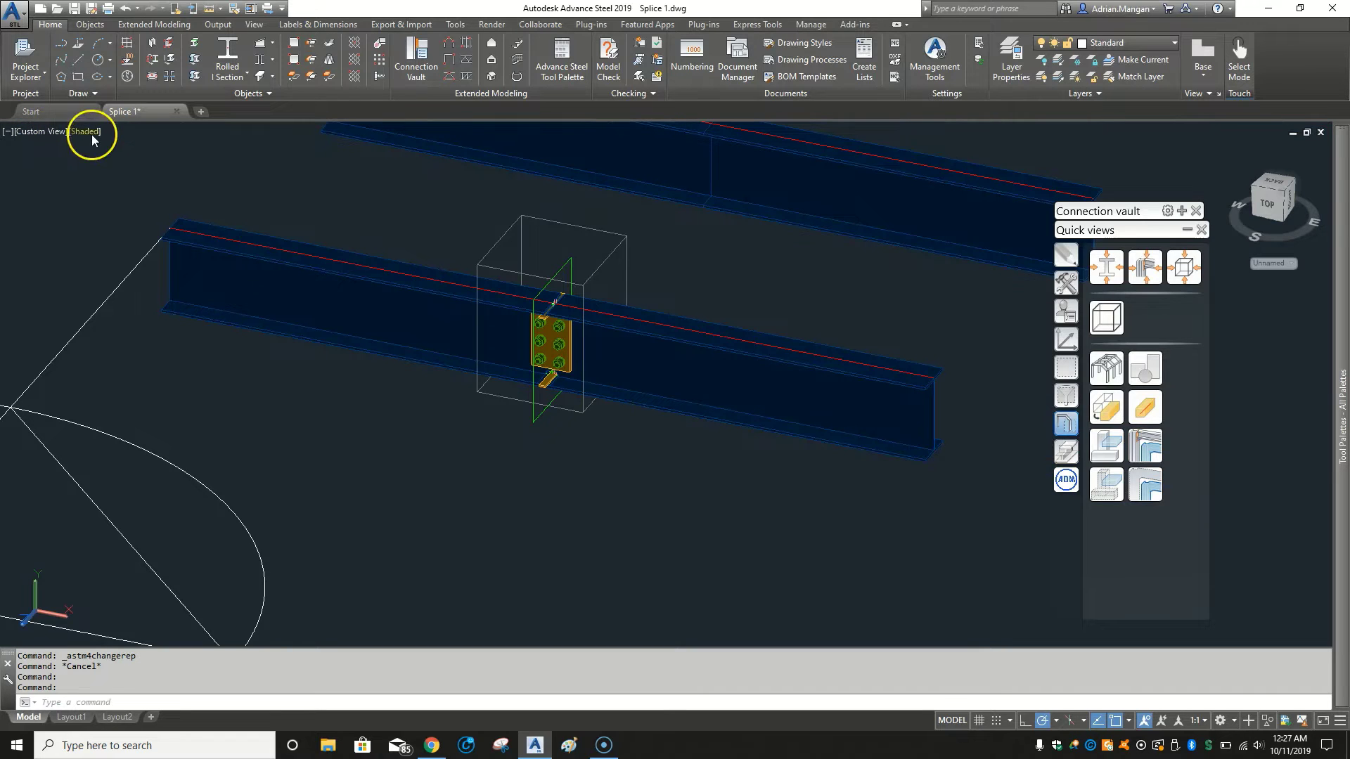
click(91, 139)
click(125, 163)
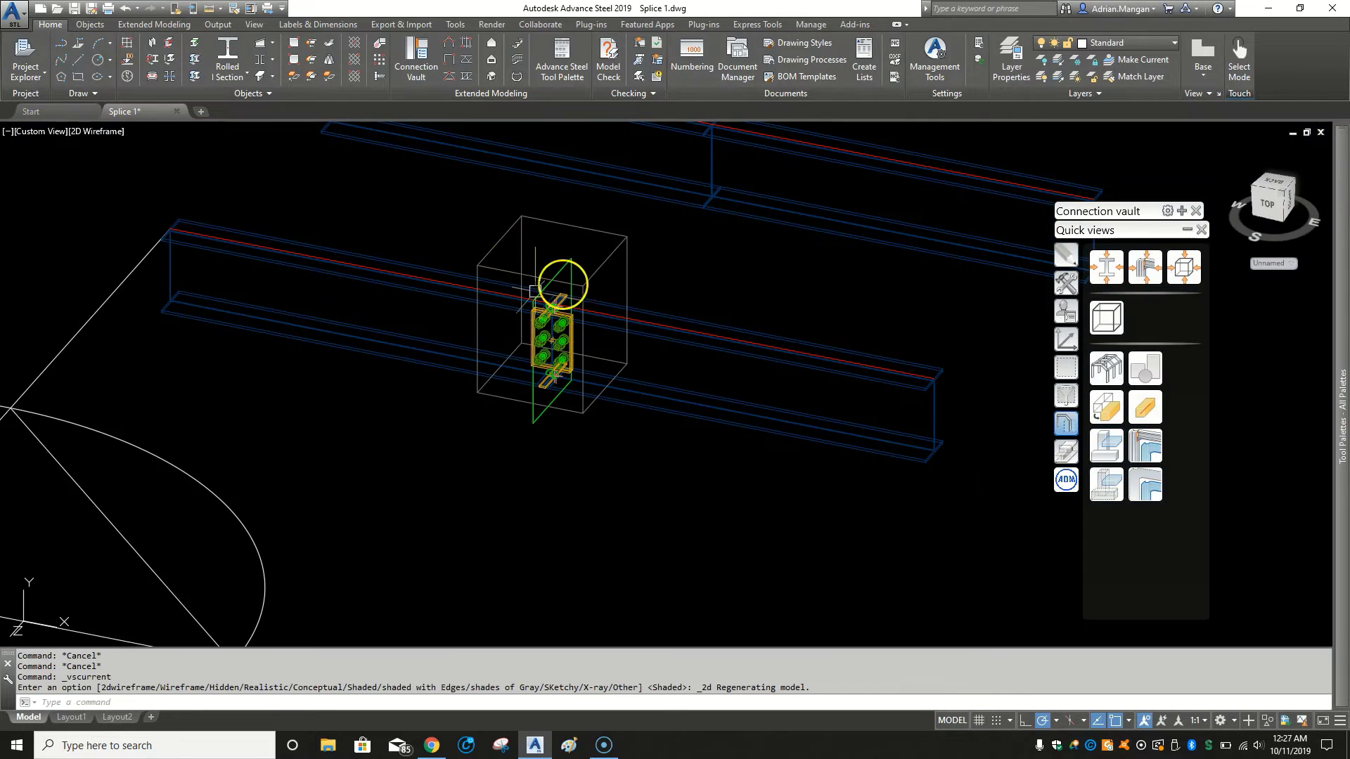
middle_drag(581, 347, 543, 445)
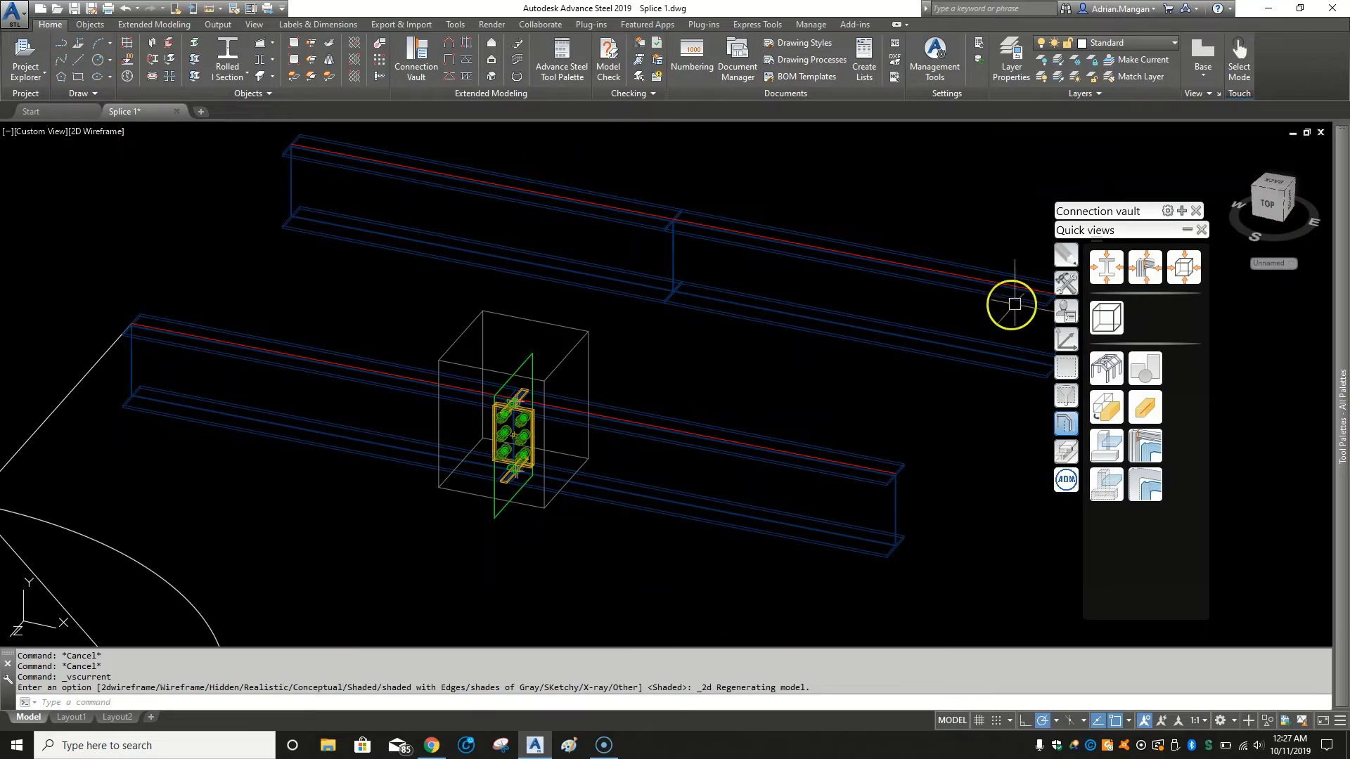
Start a custom connection template defined by 2 beams, with the splice's left beam as first input and its right beam as second.
click(1074, 307)
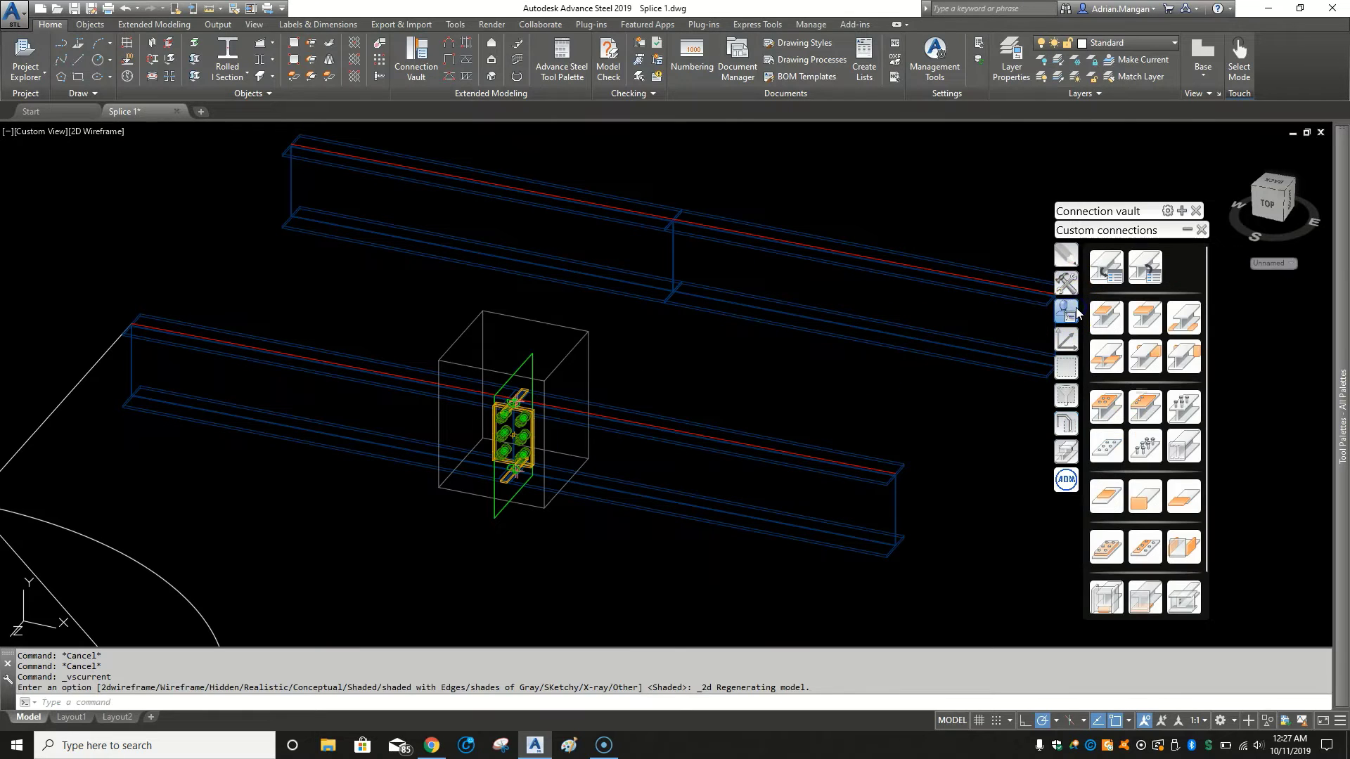
click(1108, 258)
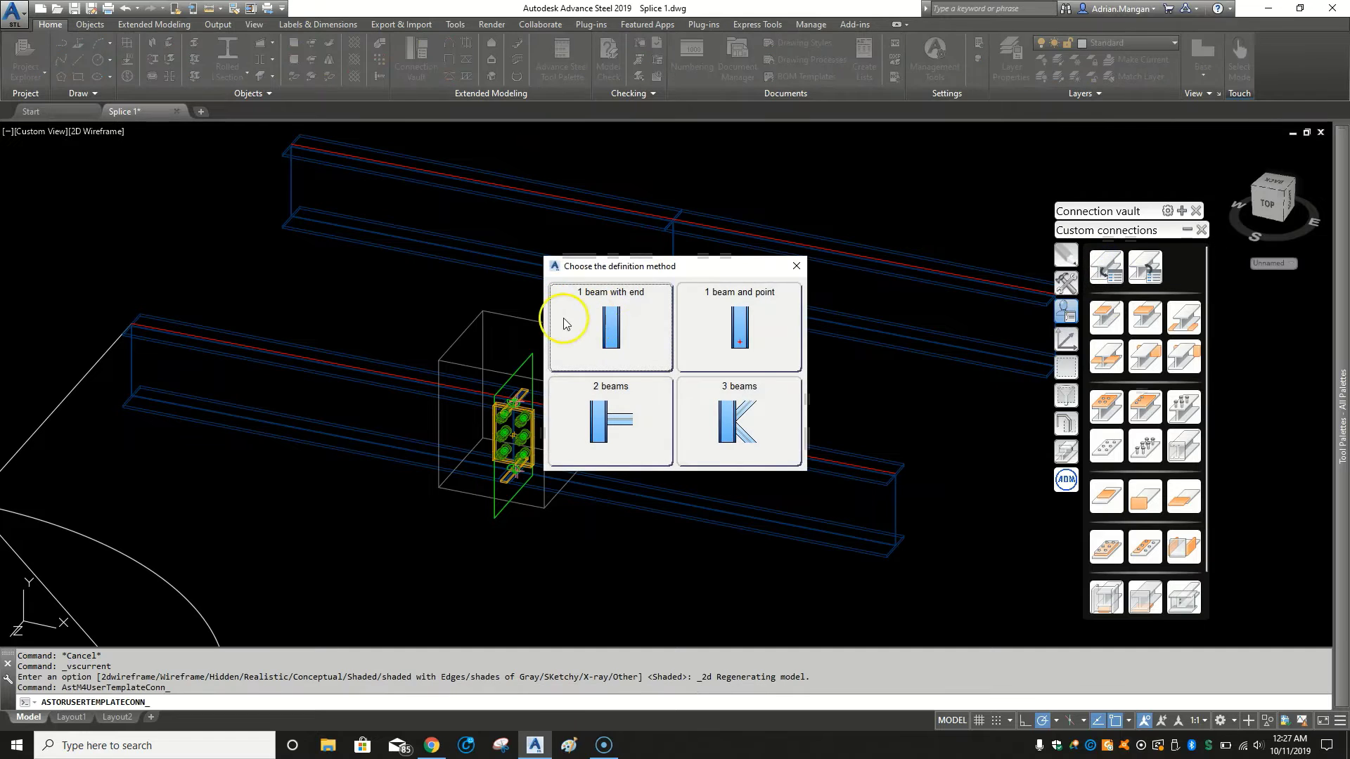
click(622, 411)
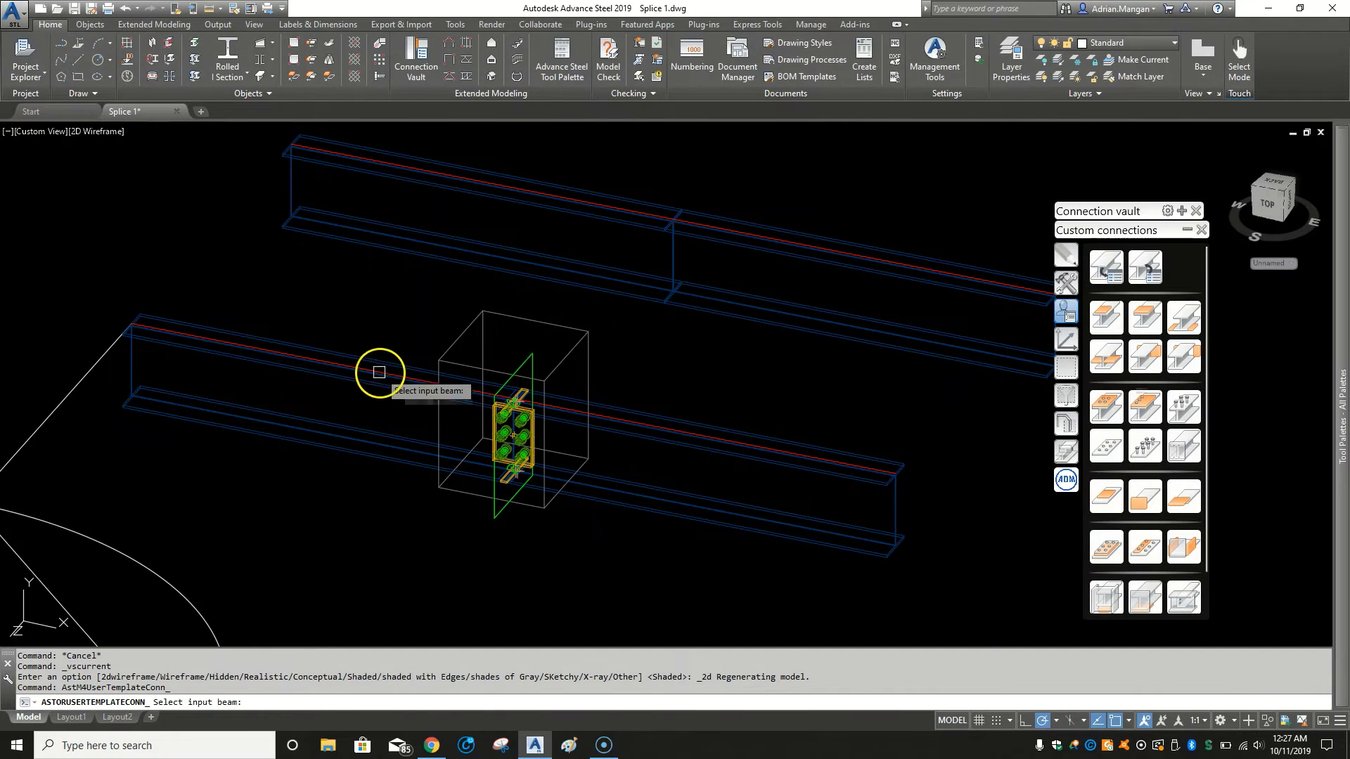
click(385, 374)
right_click(696, 421)
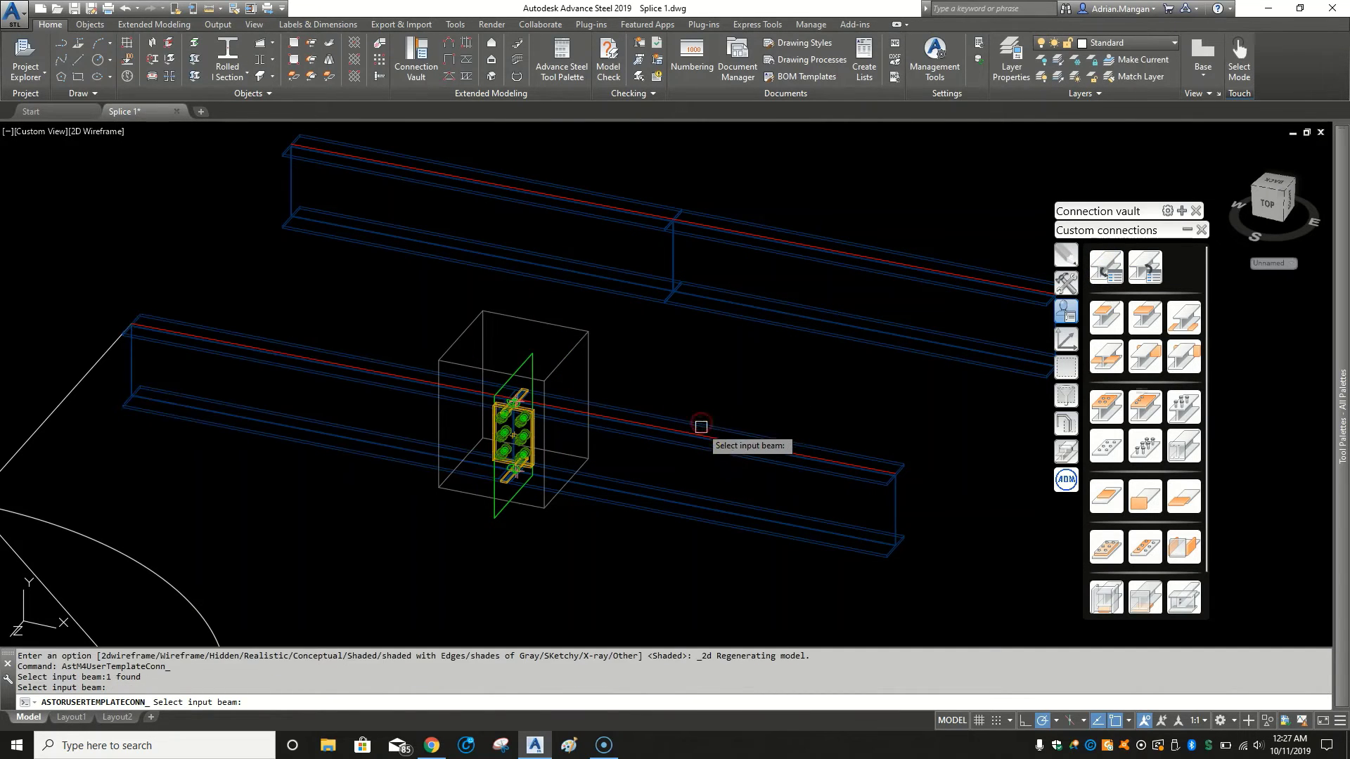
click(697, 432)
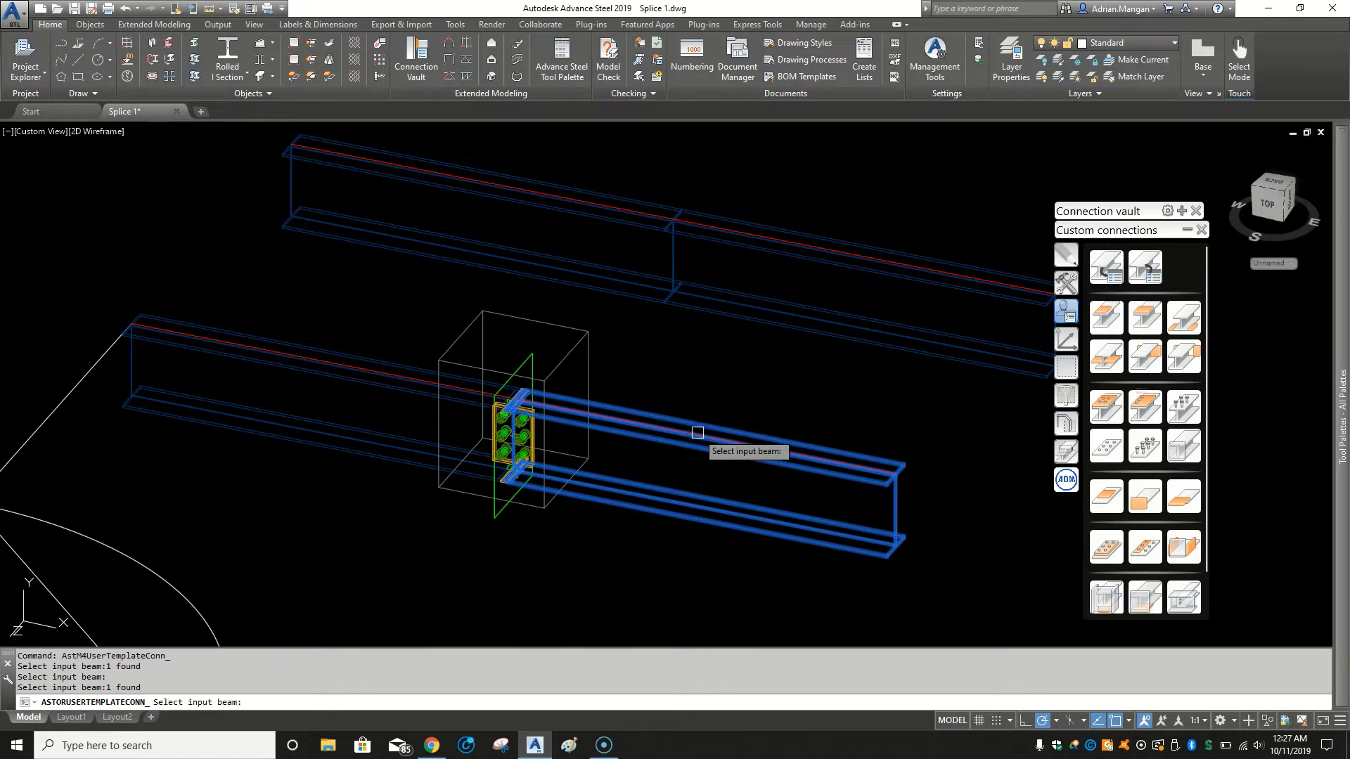
right_click(698, 433)
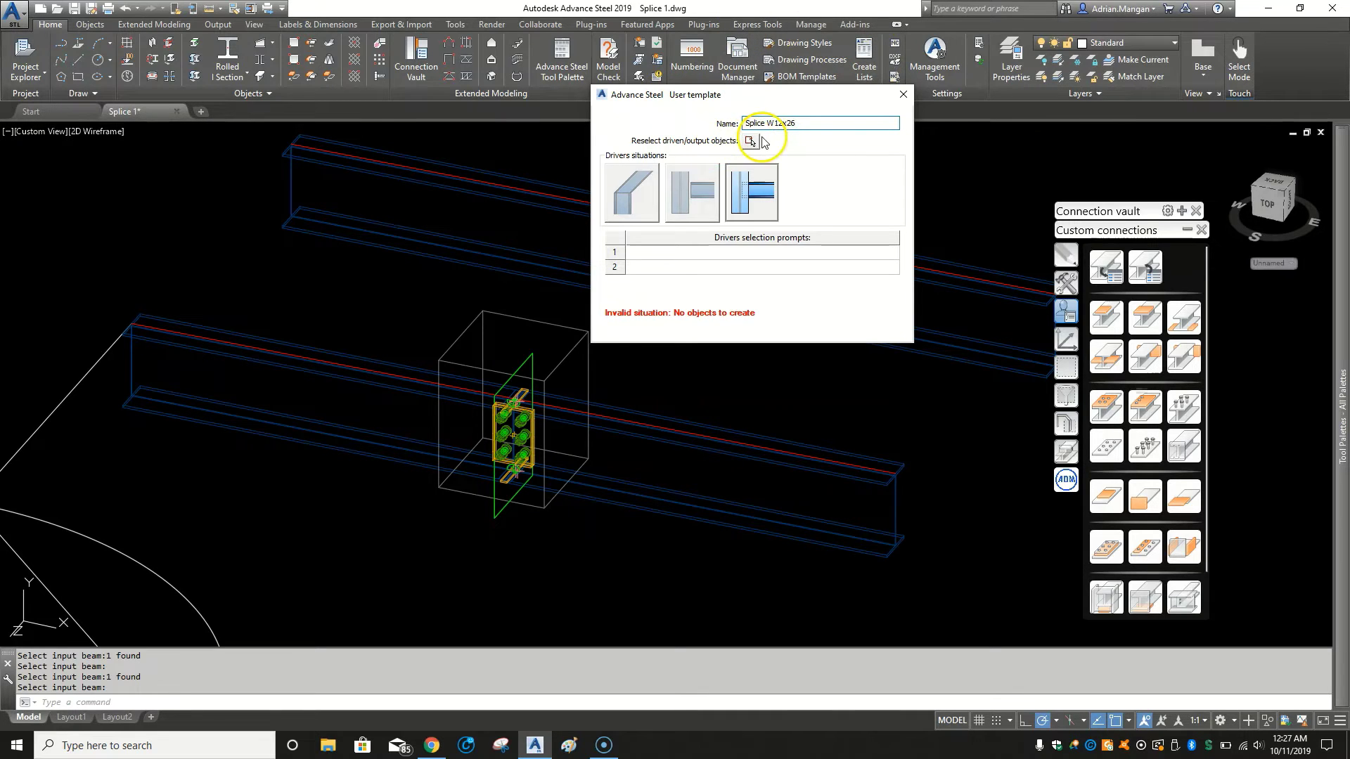
Name the template Splice W12x26 and select everything inside and including the connection box as its driven objects.
click(750, 142)
click(410, 278)
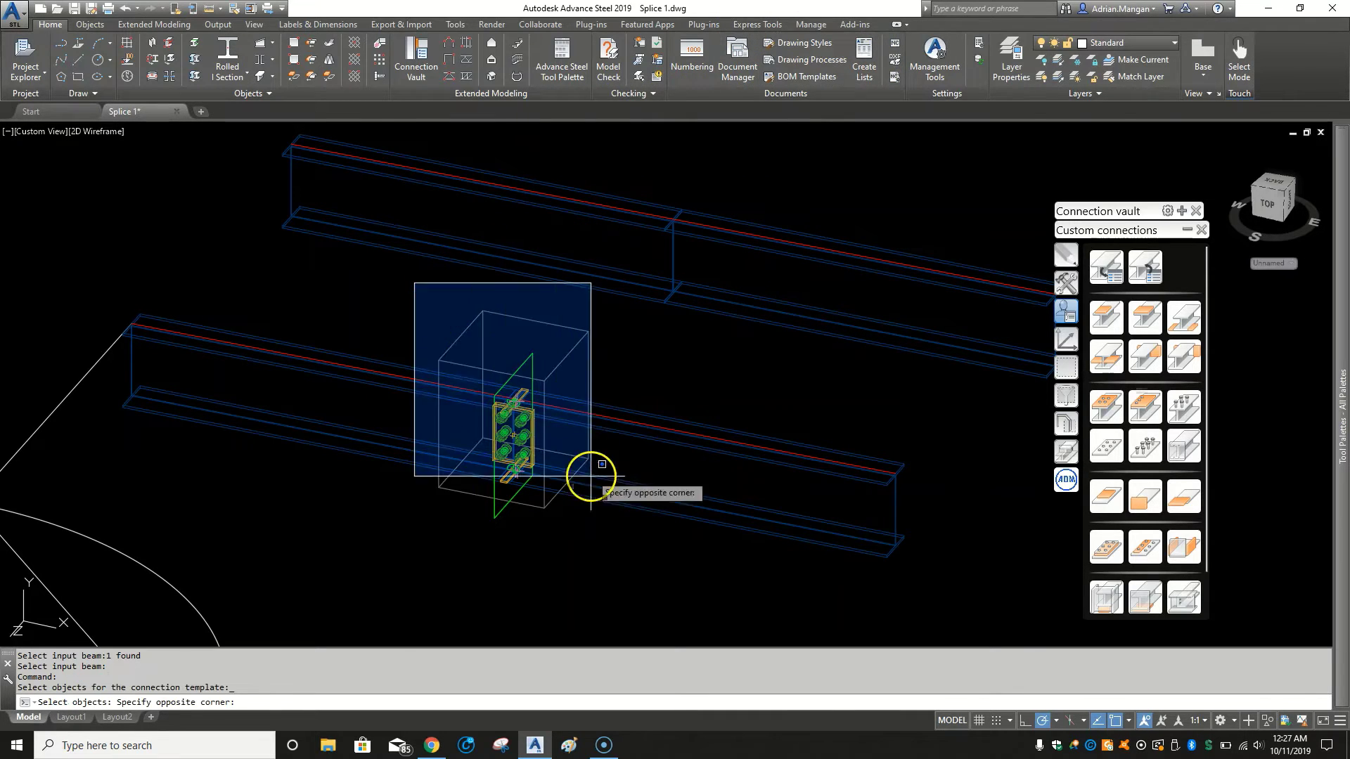
click(623, 567)
key(Return)
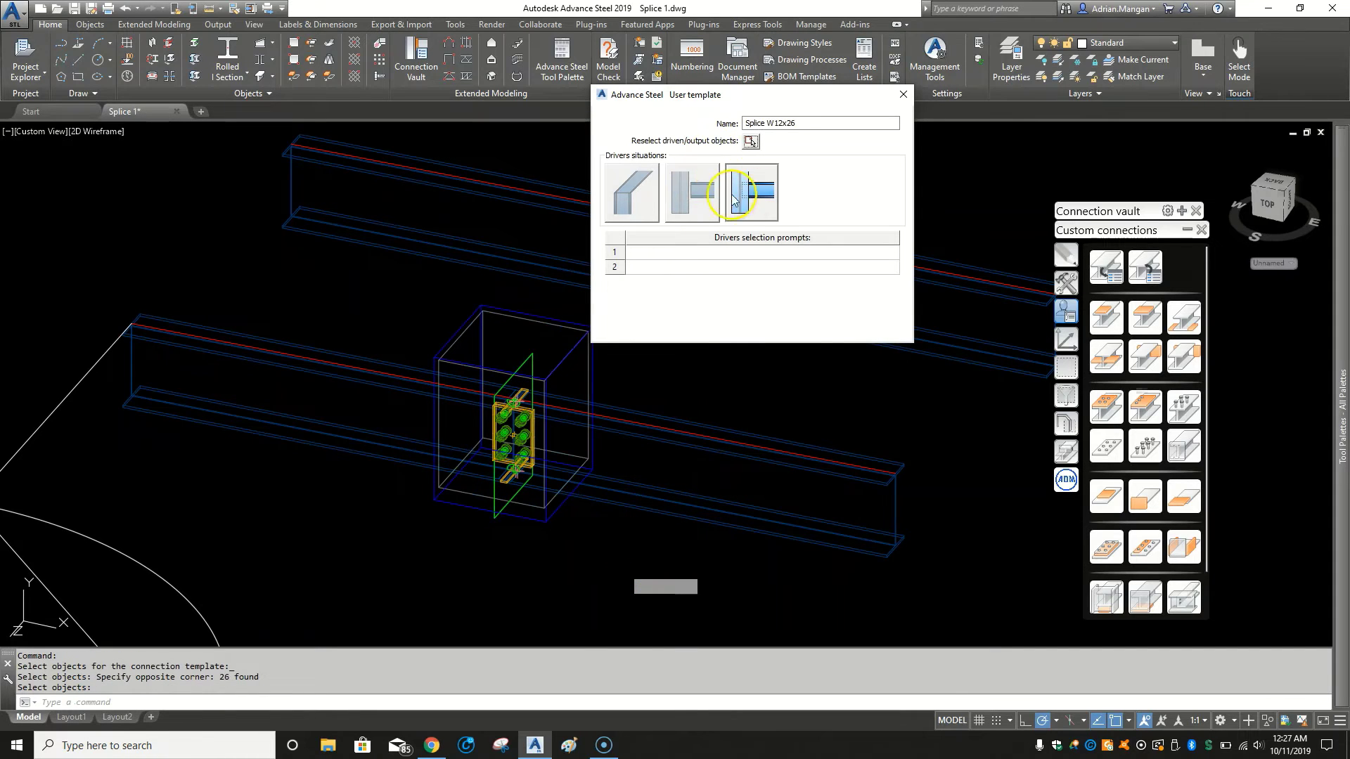
Choose the driver situation with both beams joined at their ends and enter the selection prompts Left Beam and Right Beam.
click(655, 199)
click(696, 255)
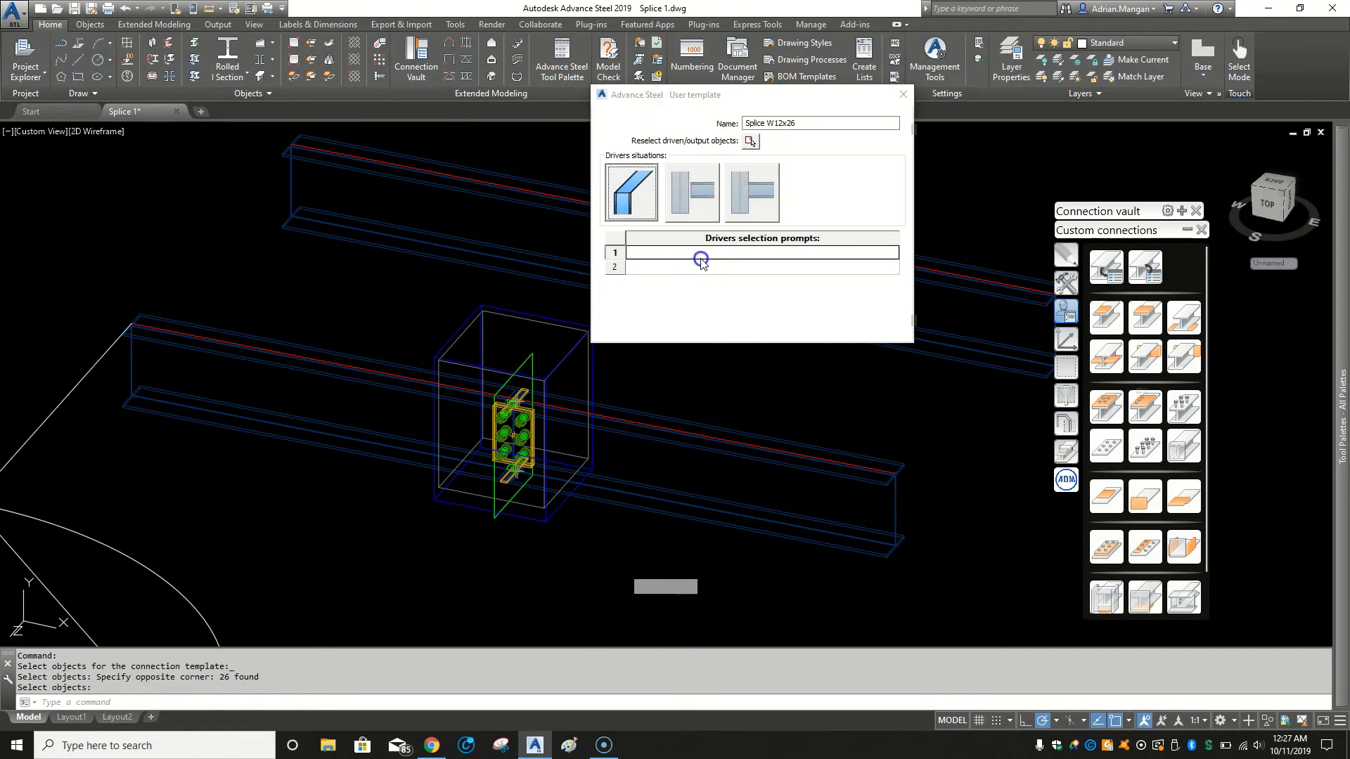
text(Left Beam)
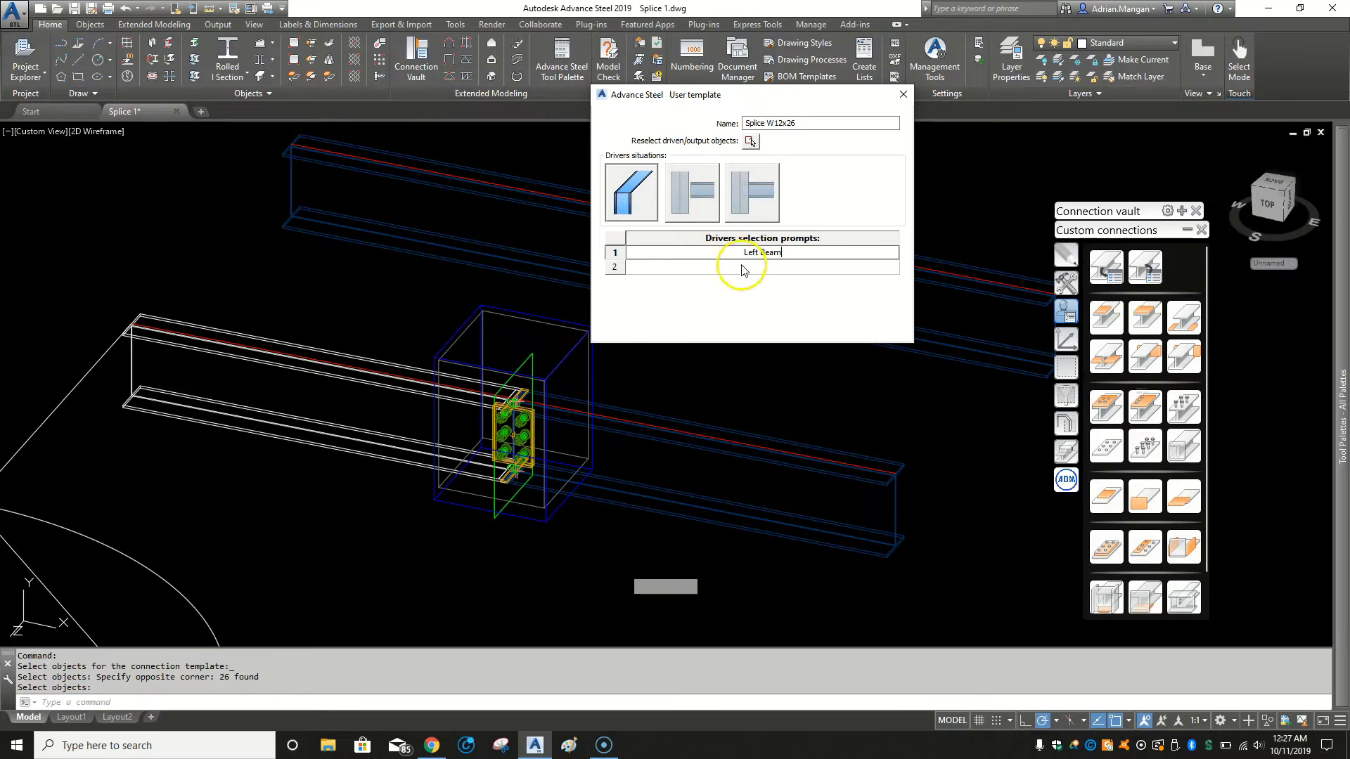
click(743, 268)
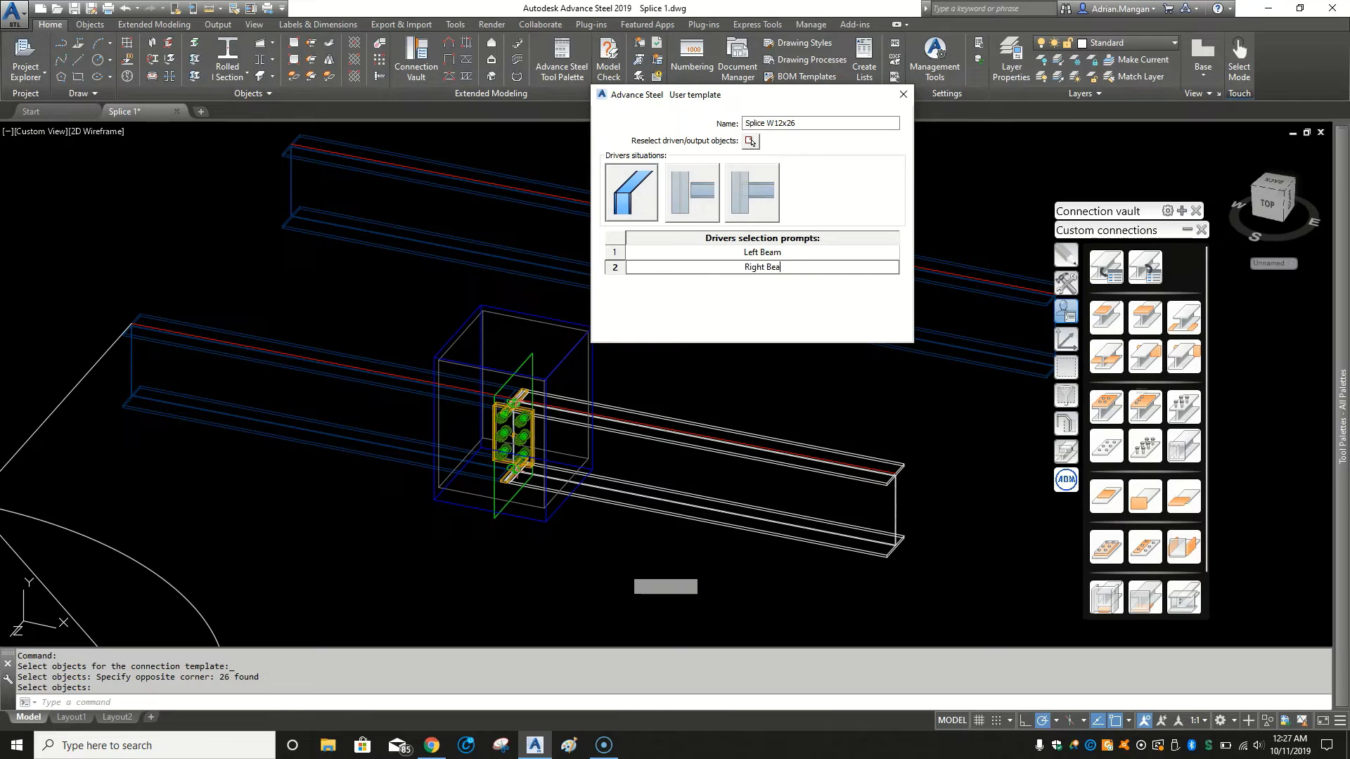
Check which beam each selection prompt refers to and close the template definition.
click(848, 254)
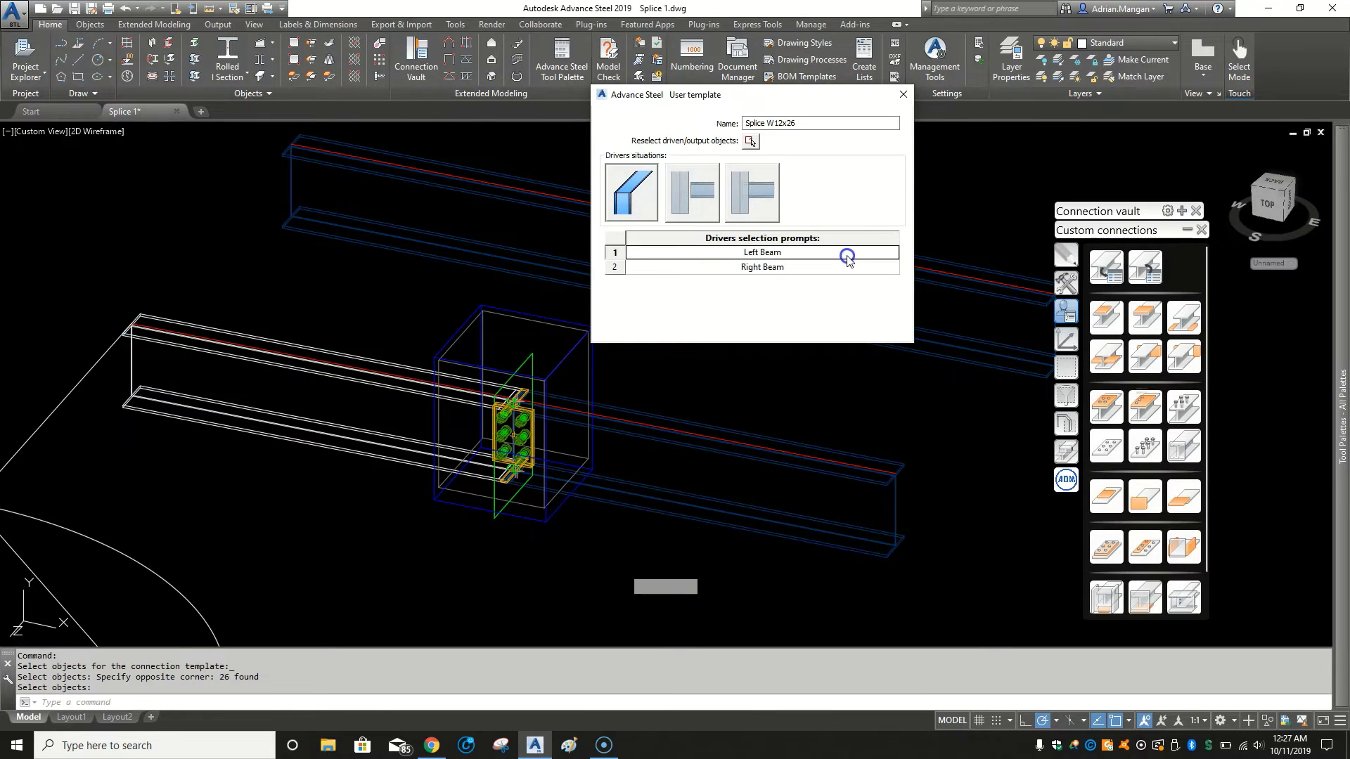
click(827, 267)
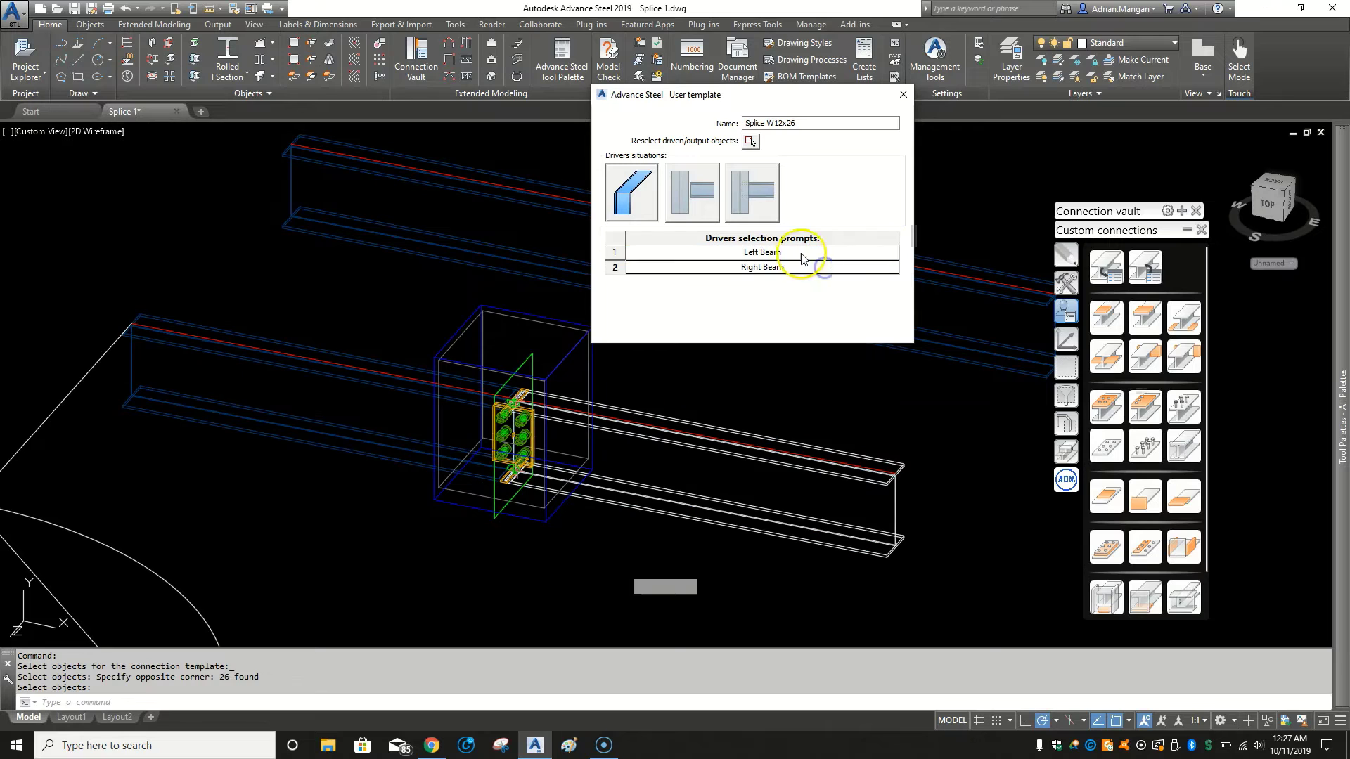
click(793, 253)
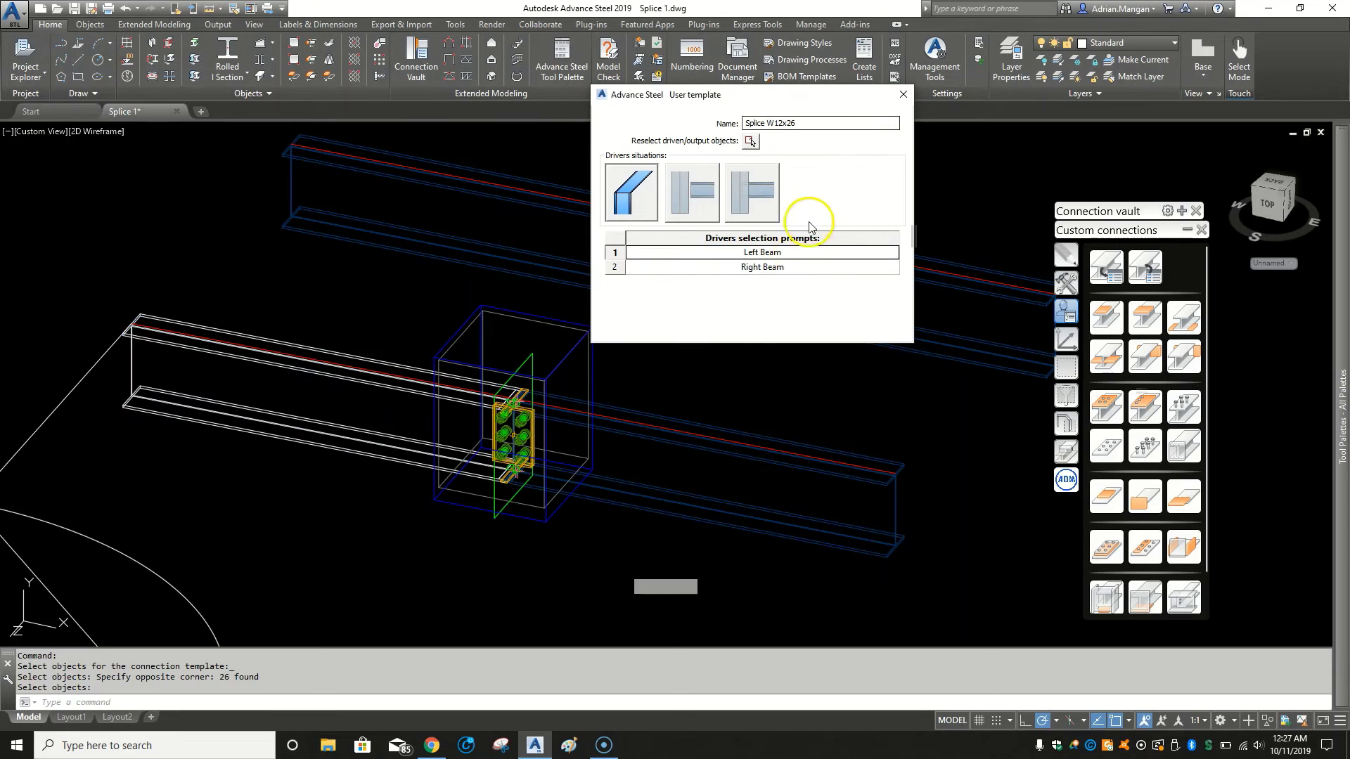
click(903, 94)
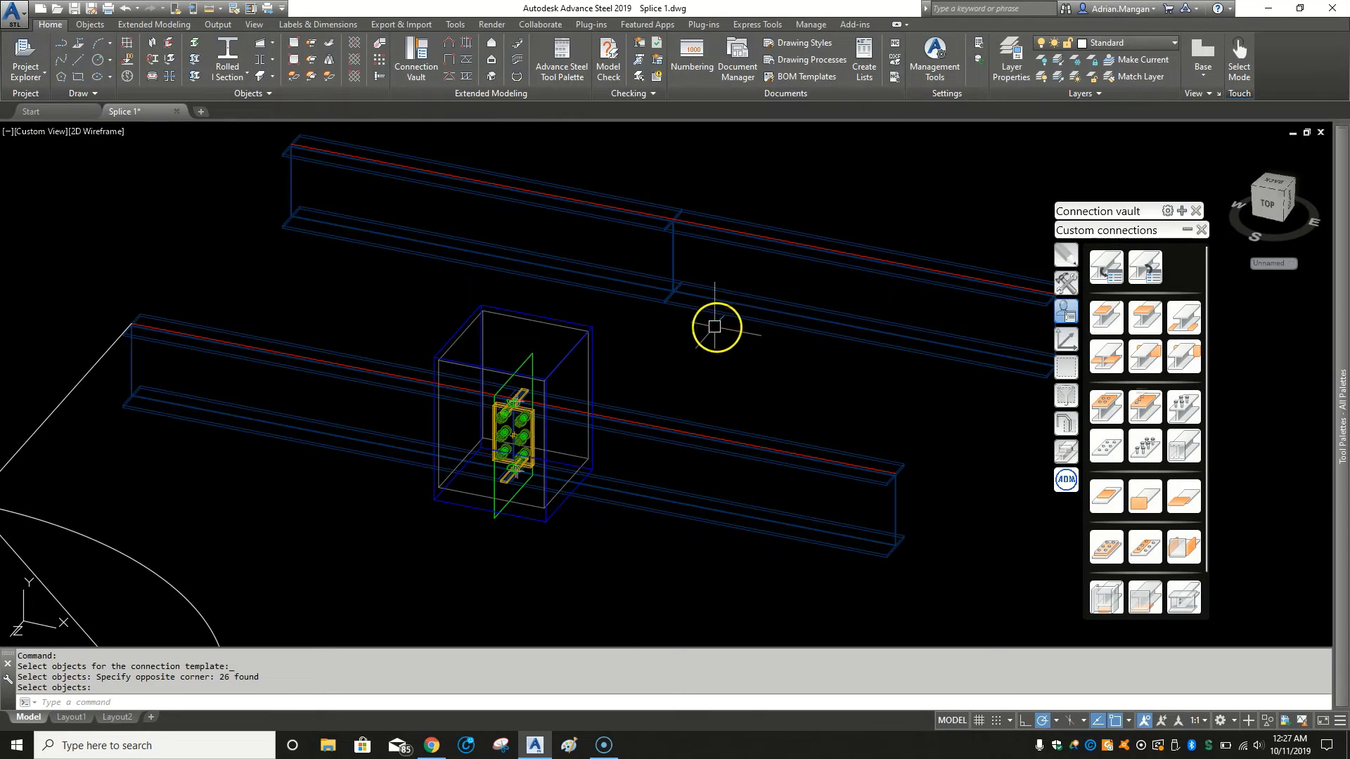
Insert the connection template Splice W12x26 from Splice 1.dwg using the connection template explorer.
scroll(685, 320, down, 2)
middle_drag(685, 321, 654, 296)
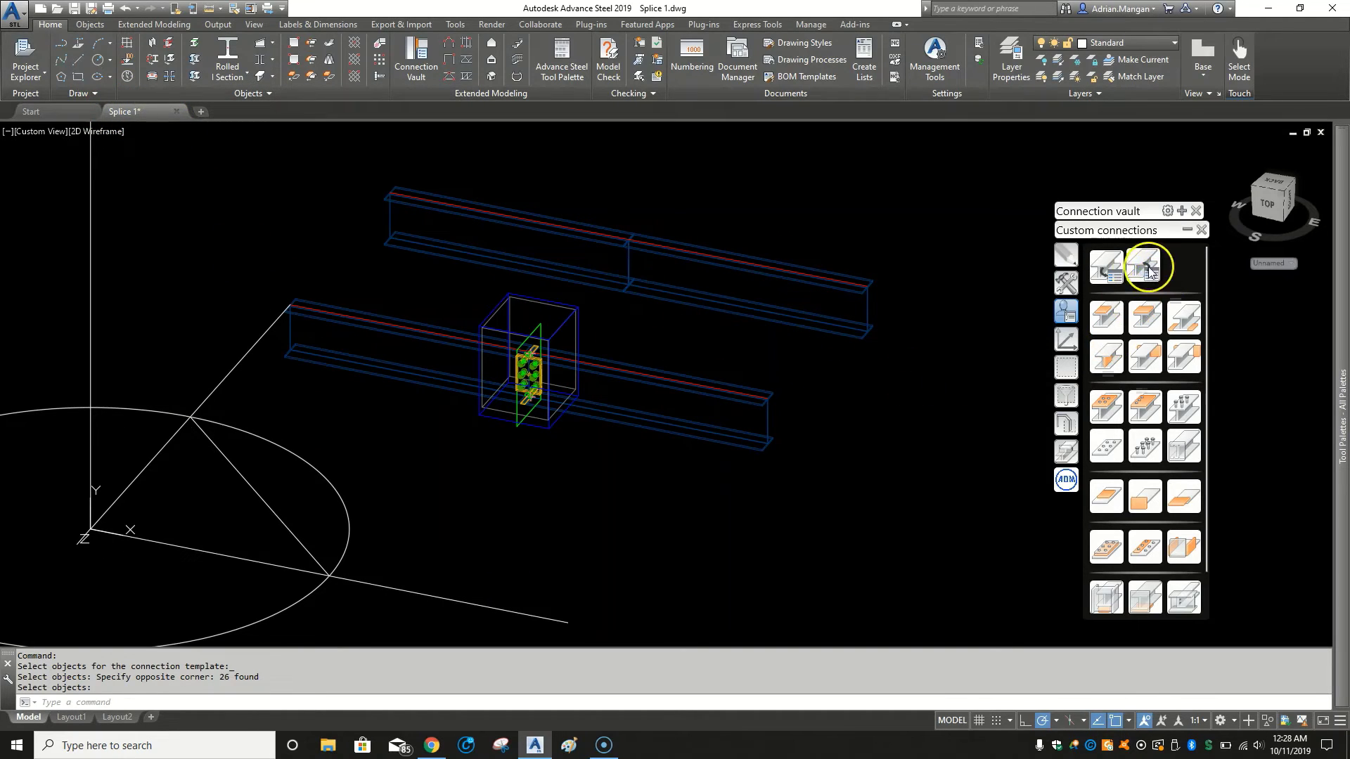
click(1137, 261)
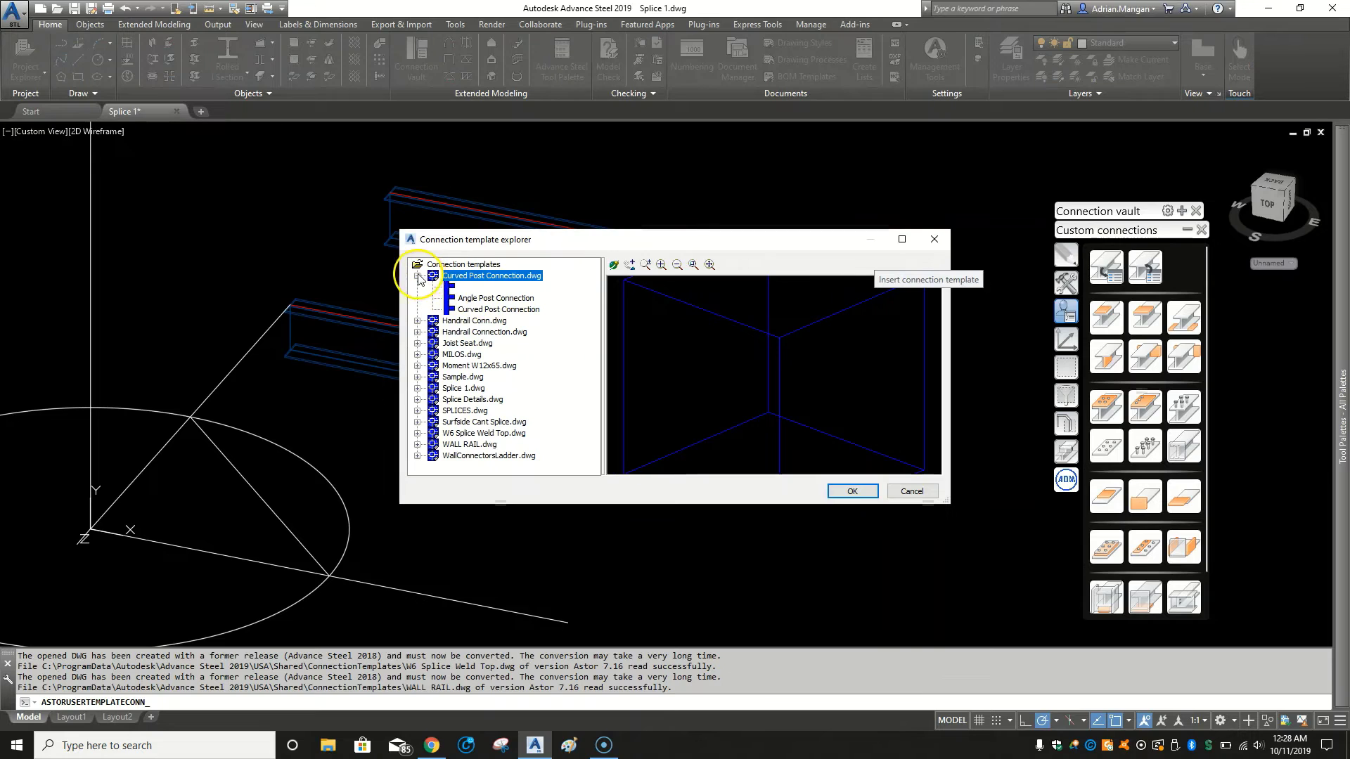
click(417, 275)
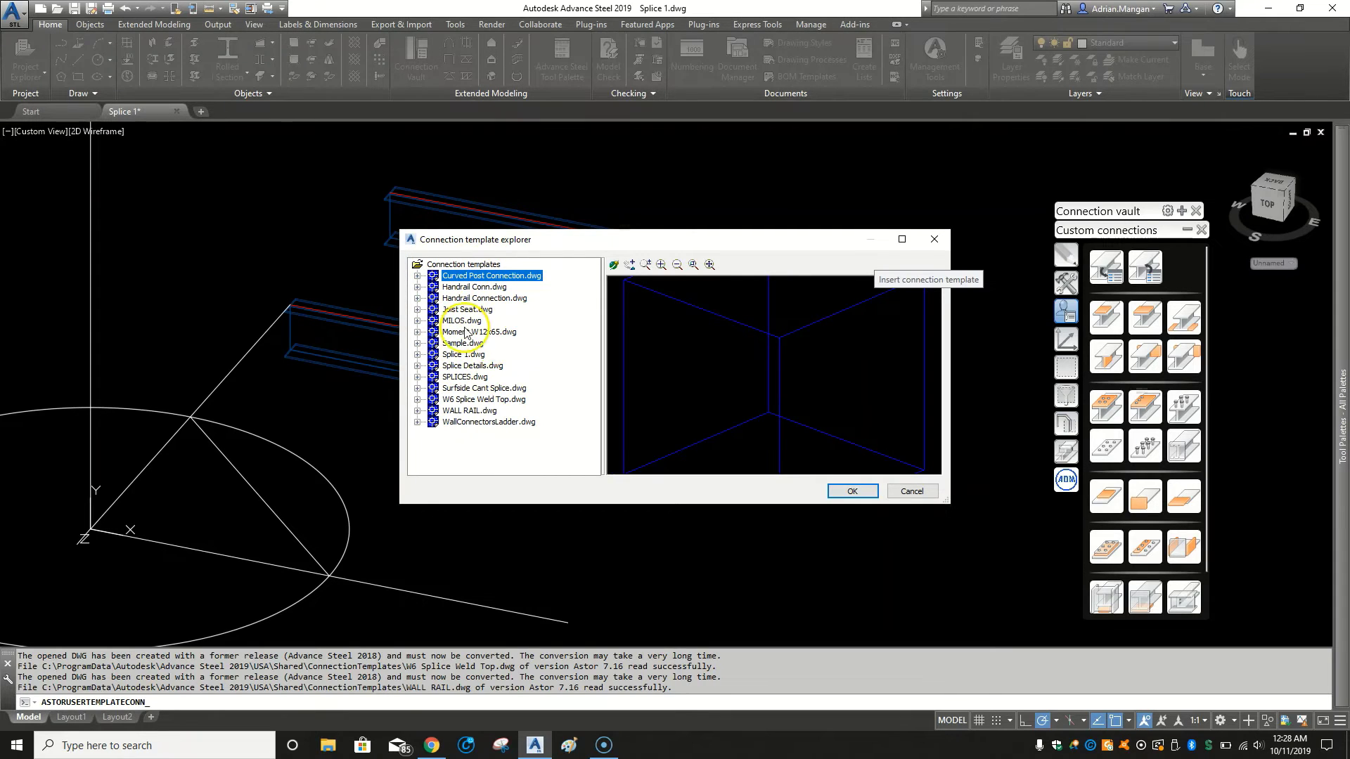
click(465, 354)
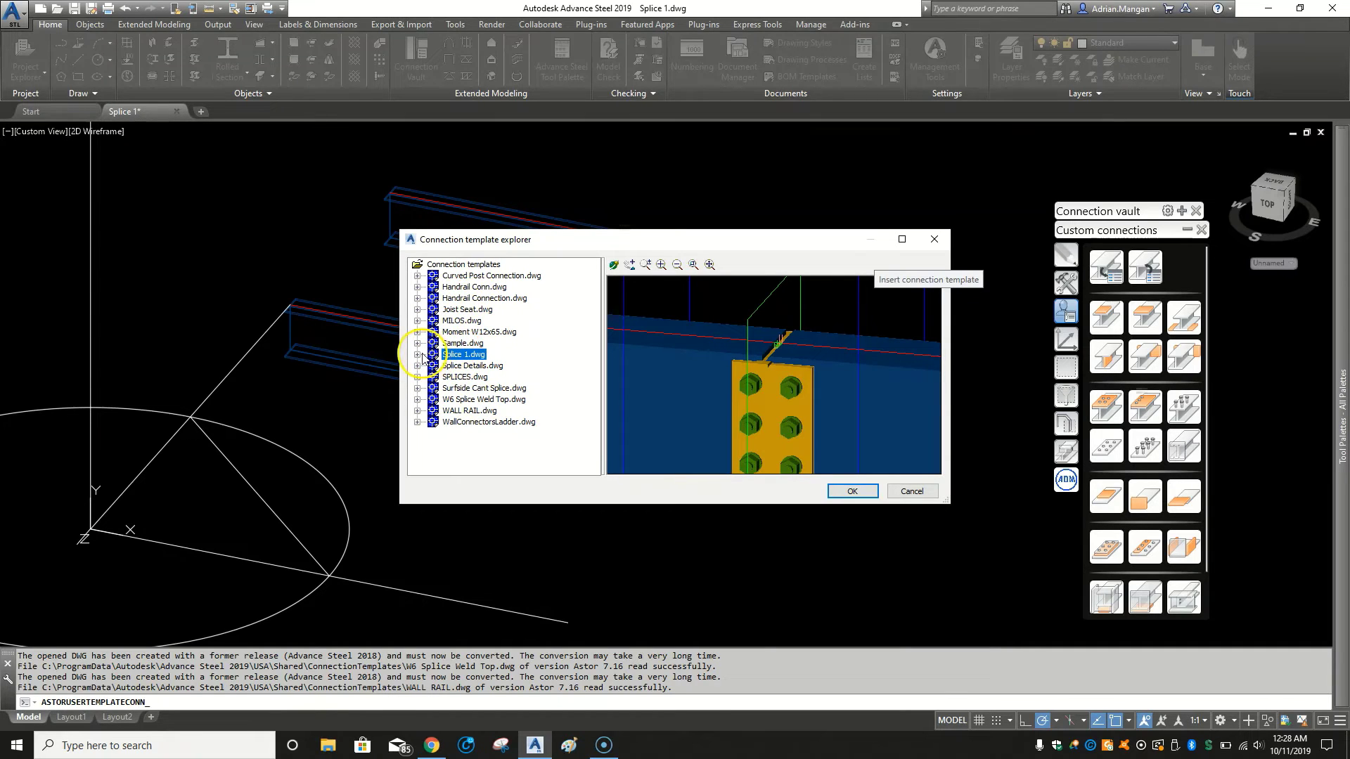
click(418, 355)
click(465, 366)
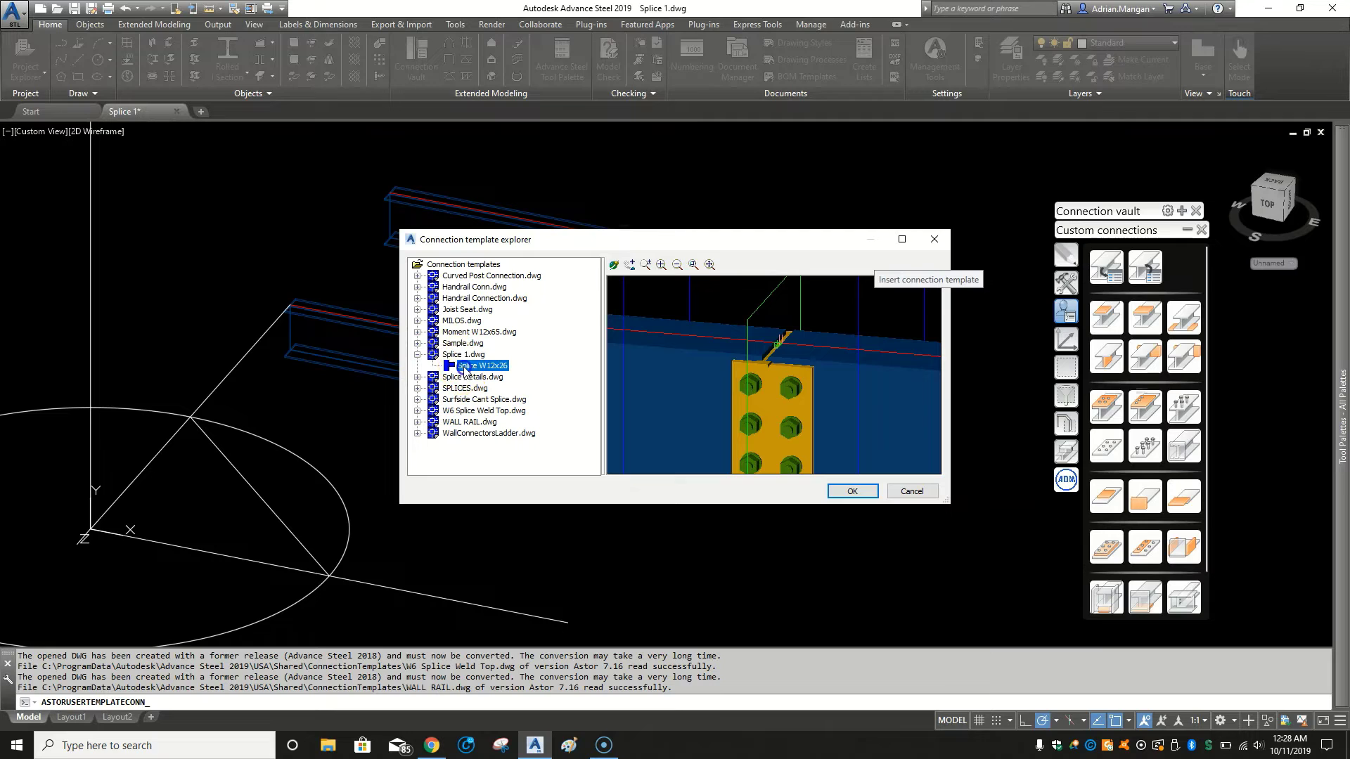
drag(784, 358, 843, 304)
click(866, 490)
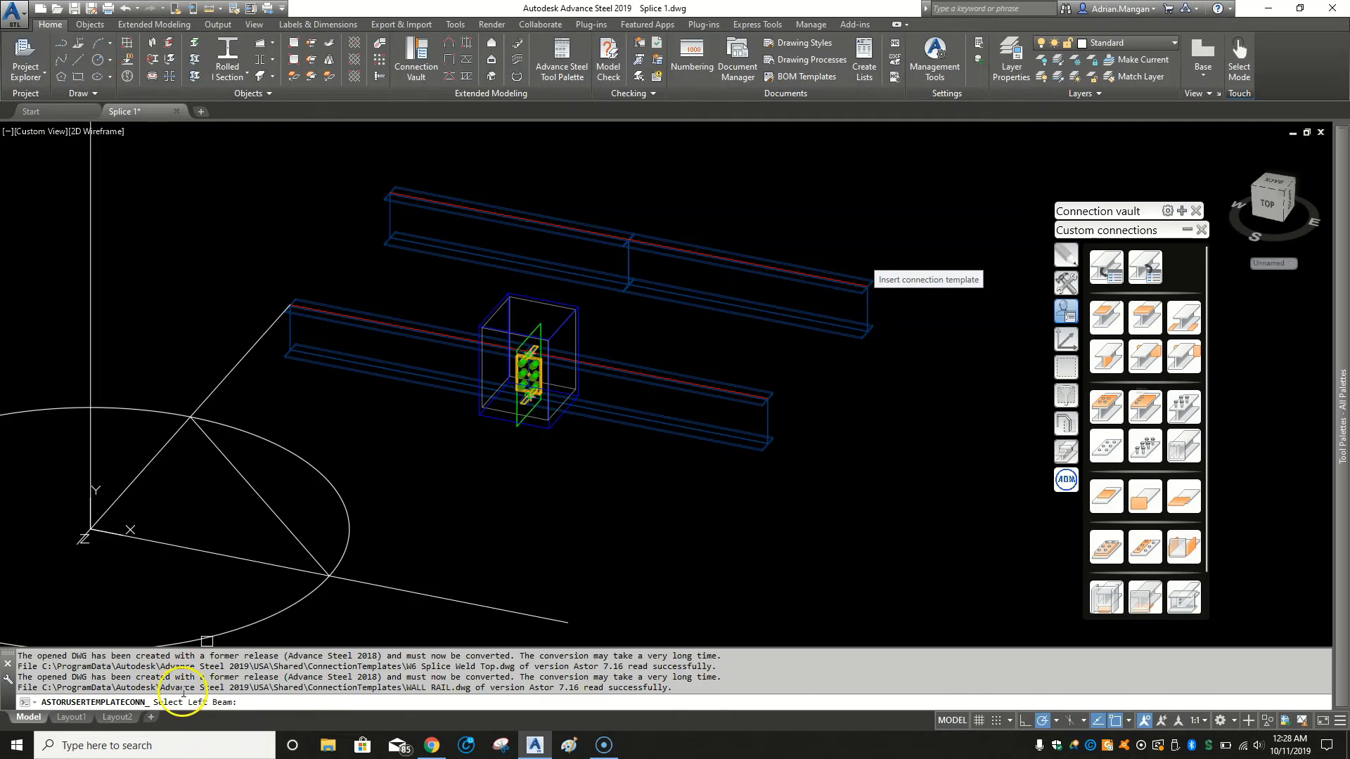
Apply the template to the two plain copied beams, left beam first and right beam second, and review the inserted connection's properties.
click(554, 217)
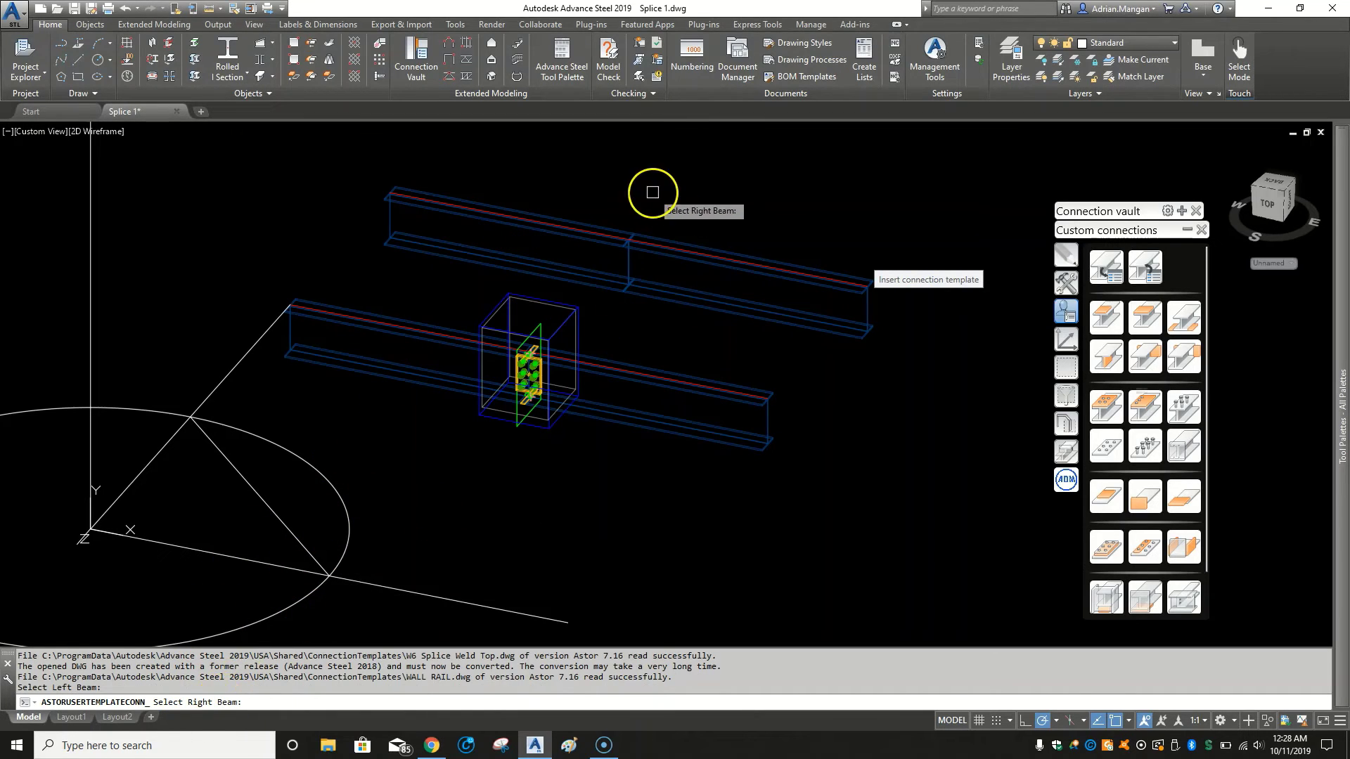
click(693, 241)
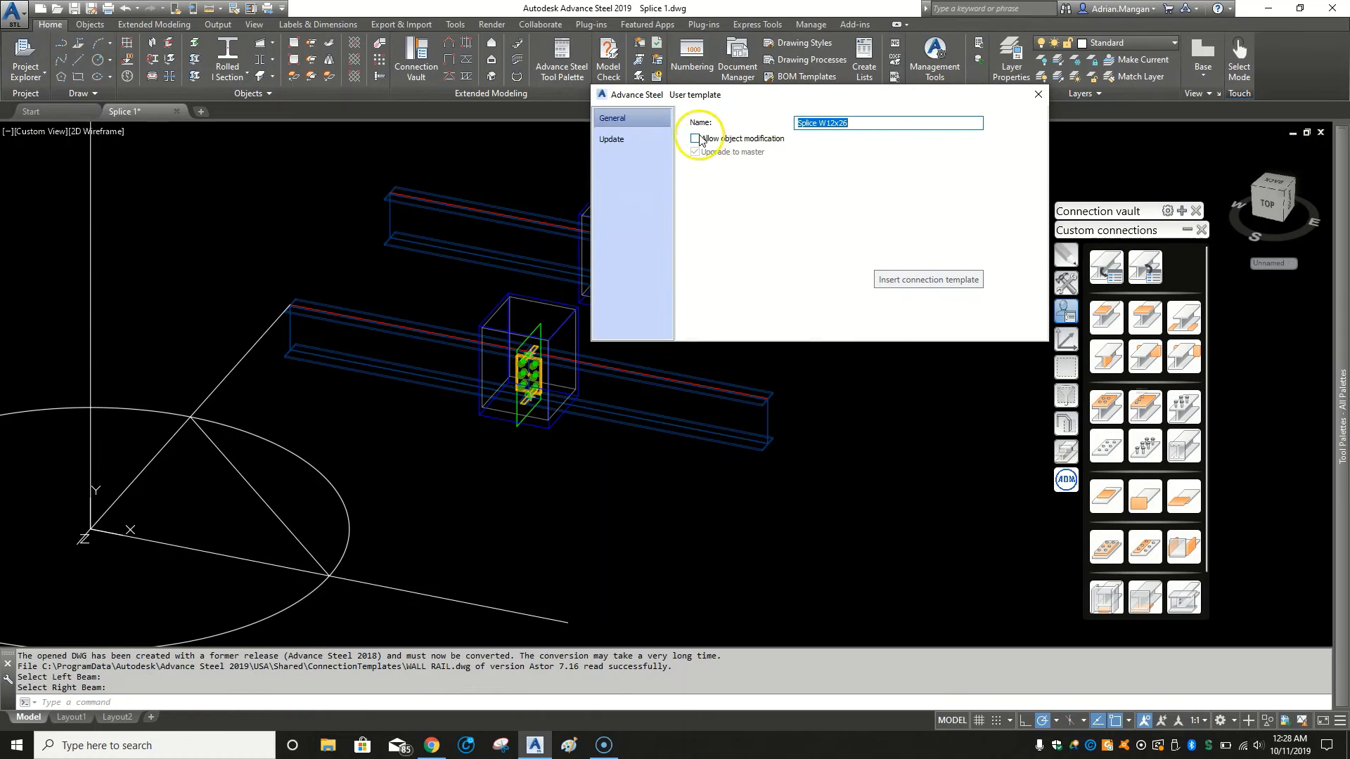
click(696, 137)
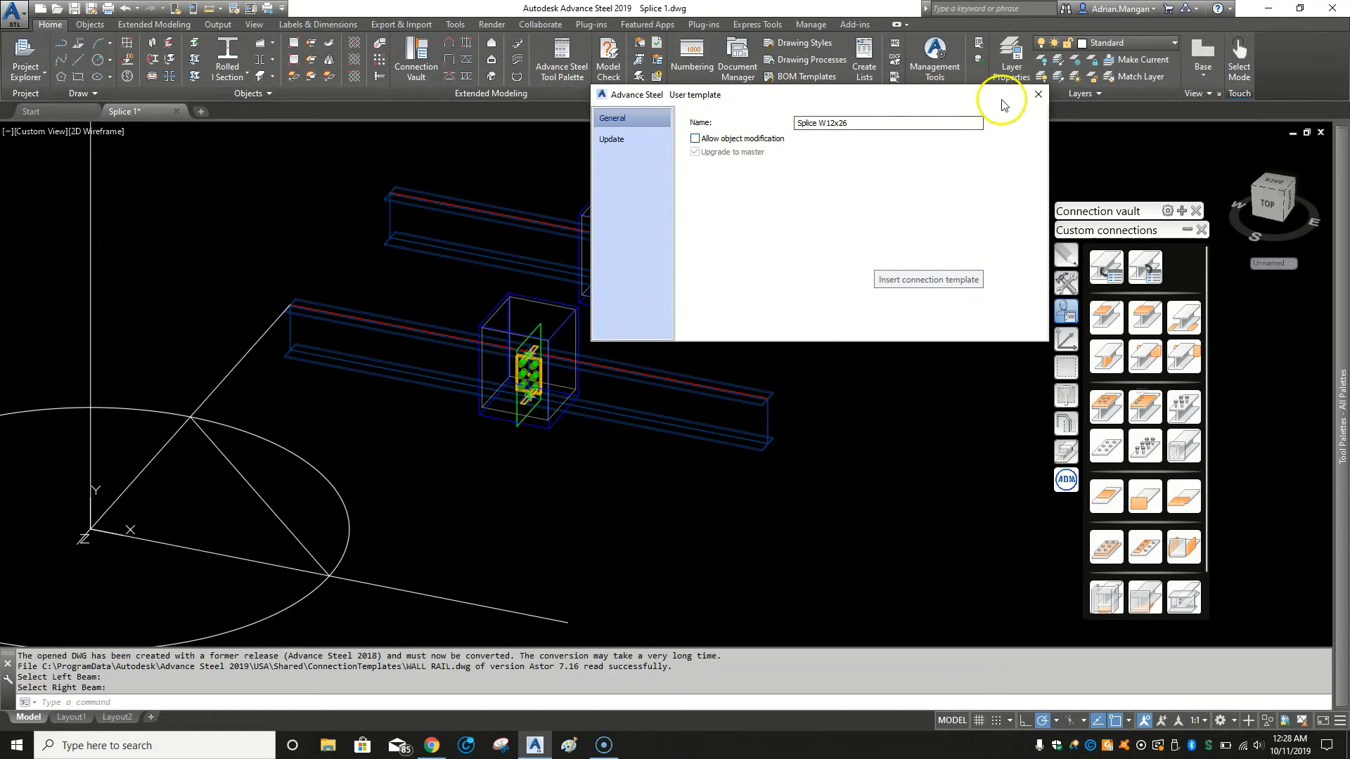
click(1037, 93)
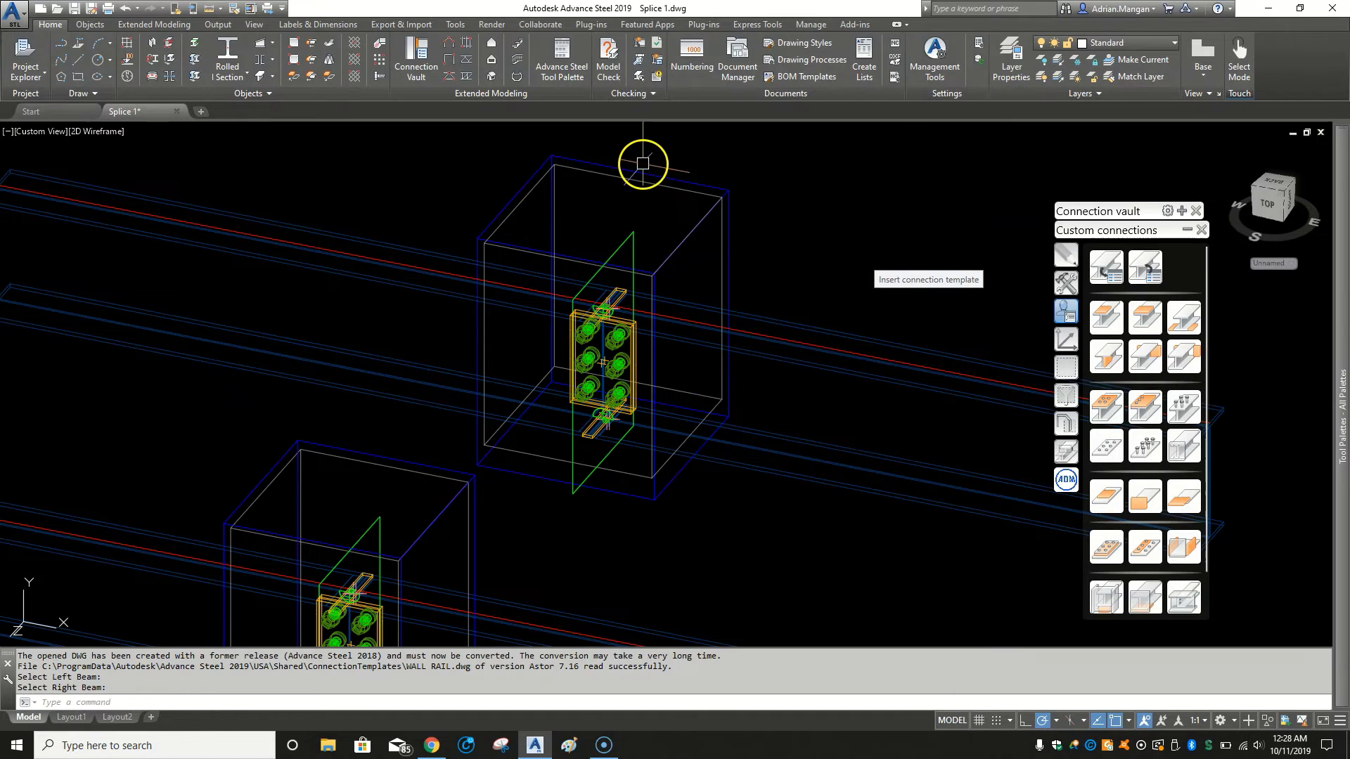
double_click(640, 163)
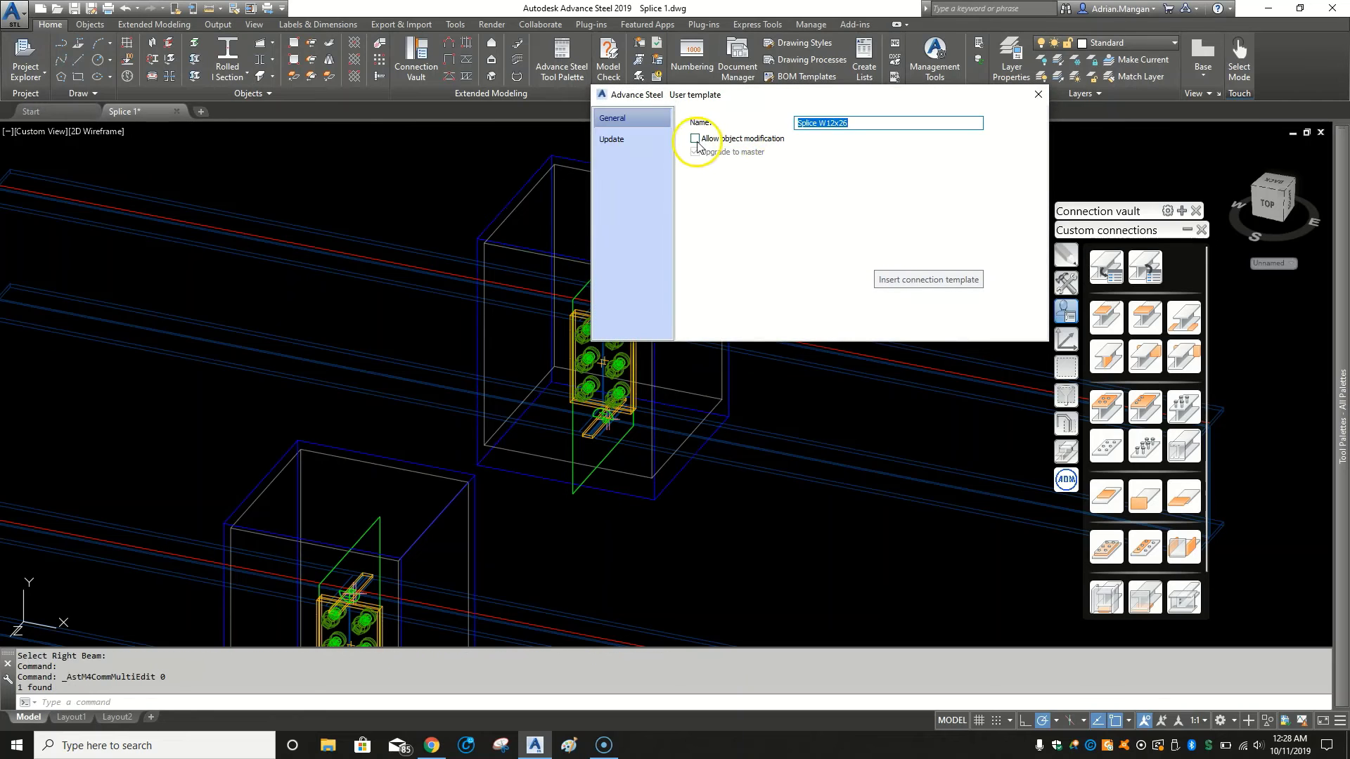
click(1038, 94)
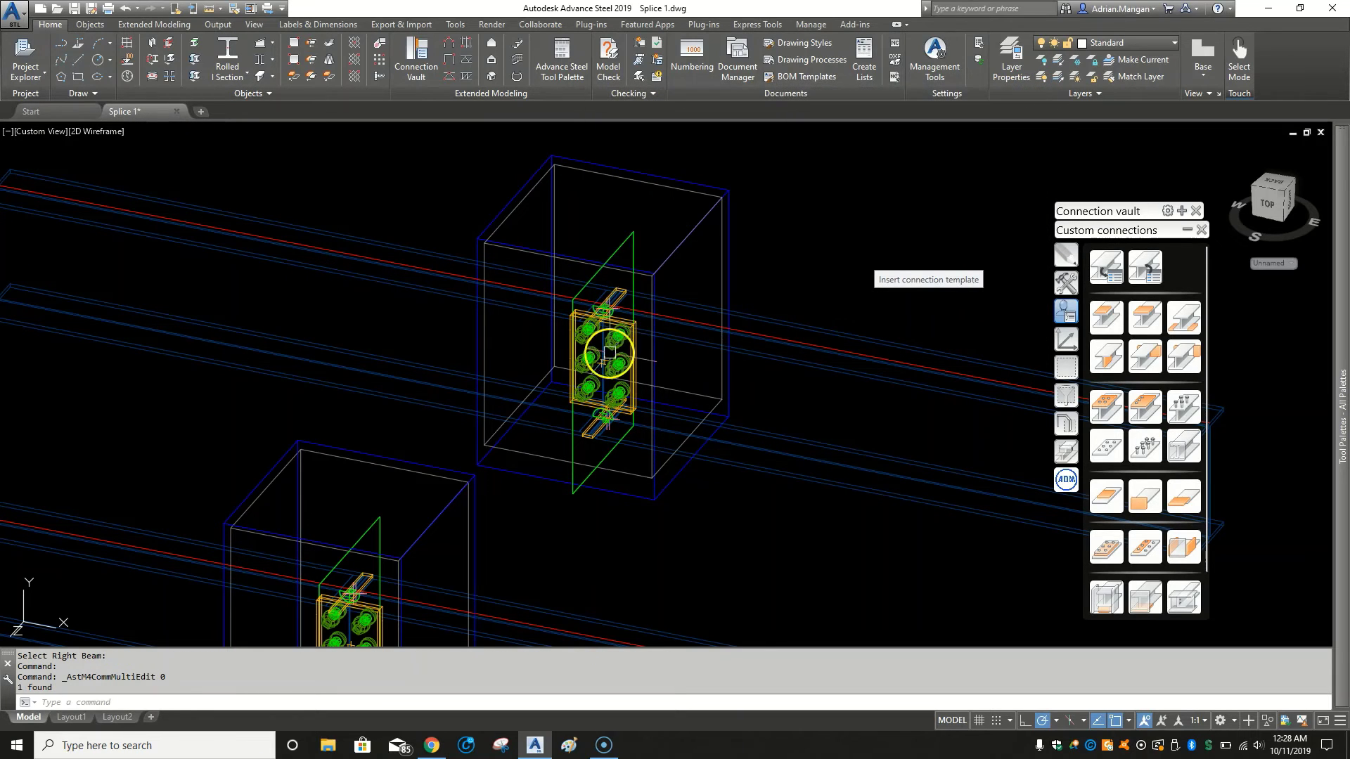
Set the visual style to Shaded and compare the inserted splice with the original one.
scroll(609, 353, up, 5)
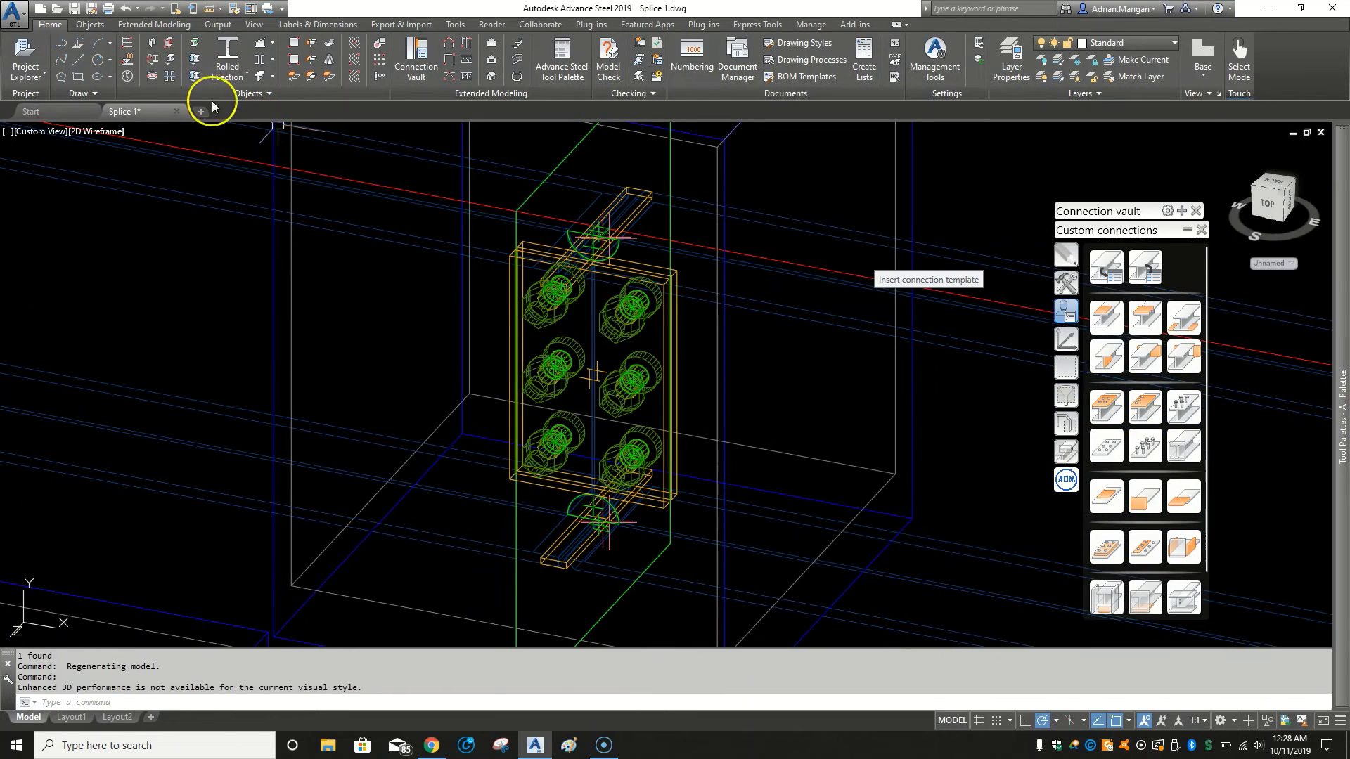
click(91, 132)
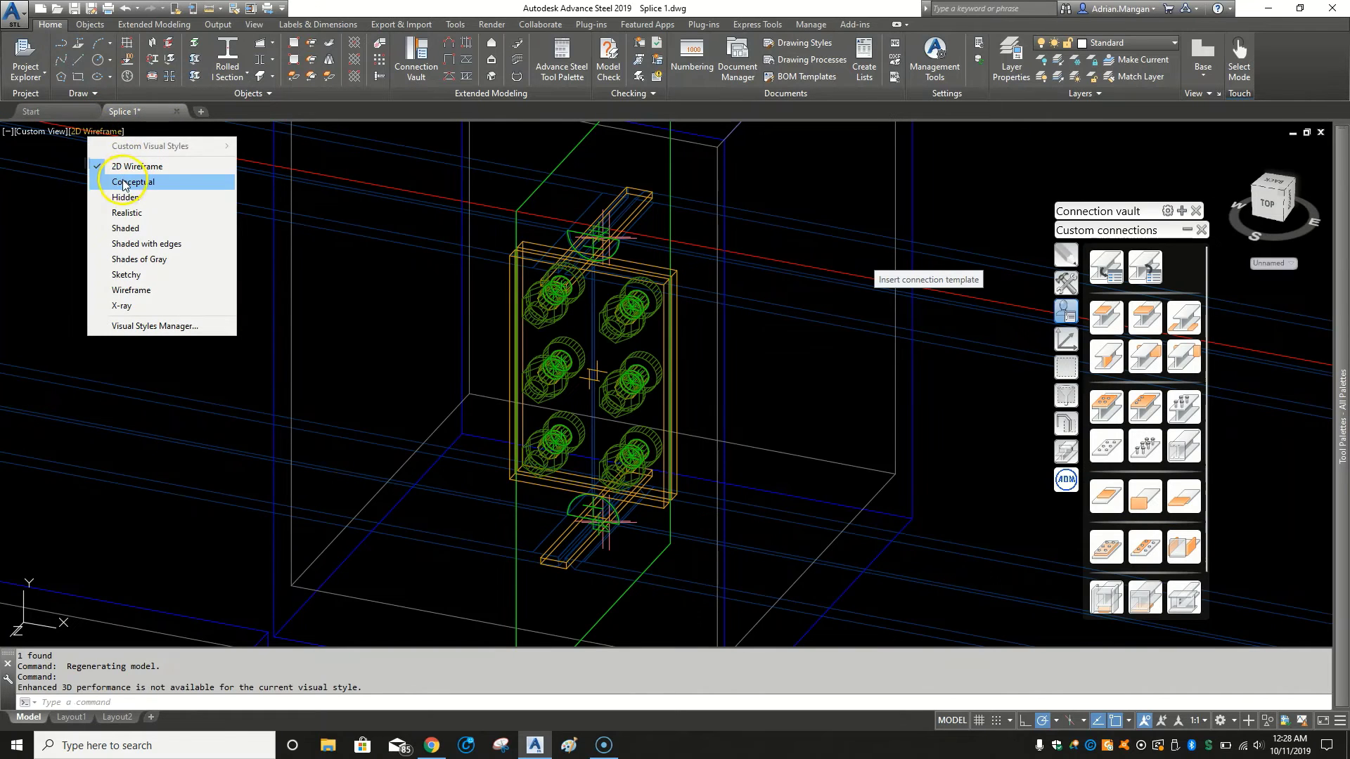
click(127, 227)
scroll(609, 266, down, 3)
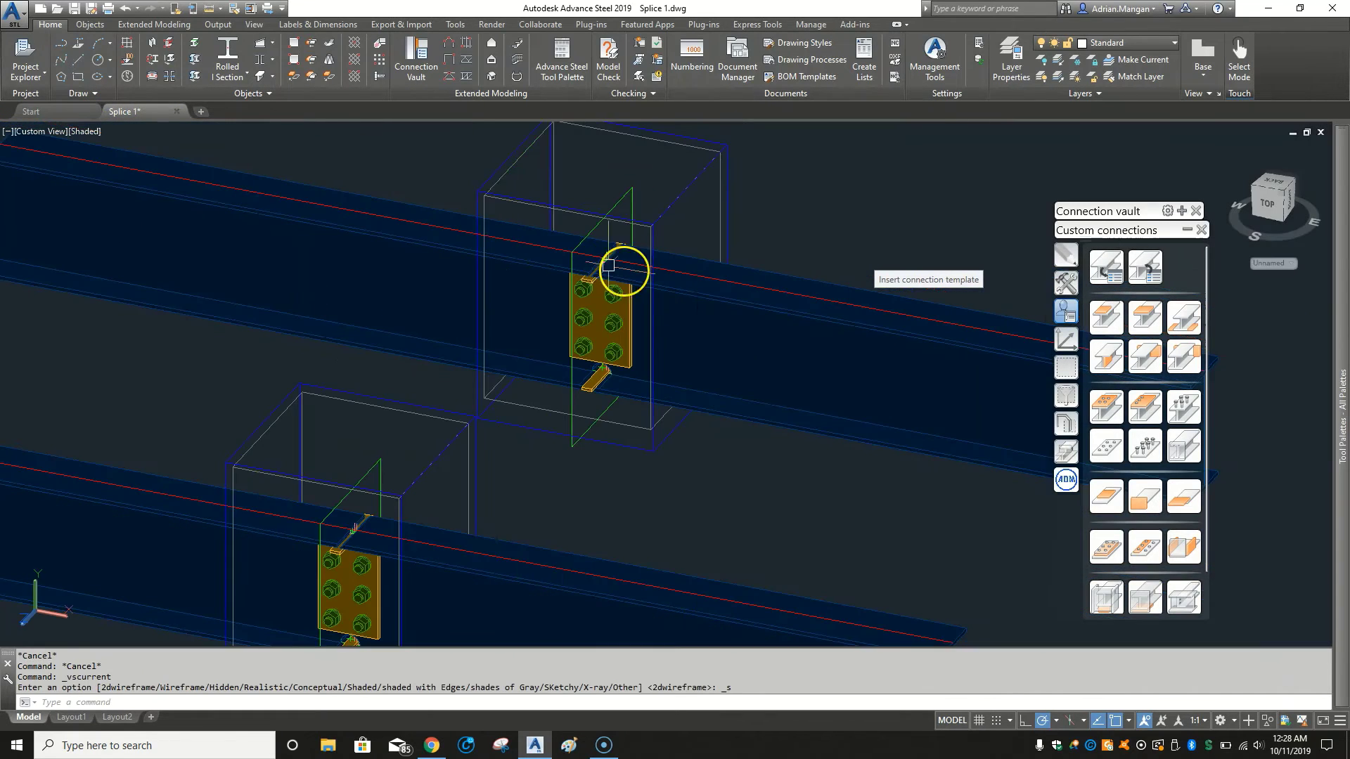
scroll(710, 296, down, 2)
shift+middle_drag(712, 295, 711, 313)
scroll(657, 241, down, 3)
mouse_move(657, 241)
shift+middle_down()
mouse_move(688, 281)
mouse_move(669, 281)
mouse_move(643, 235)
shift+middle_up()
scroll(629, 251, up, 3)
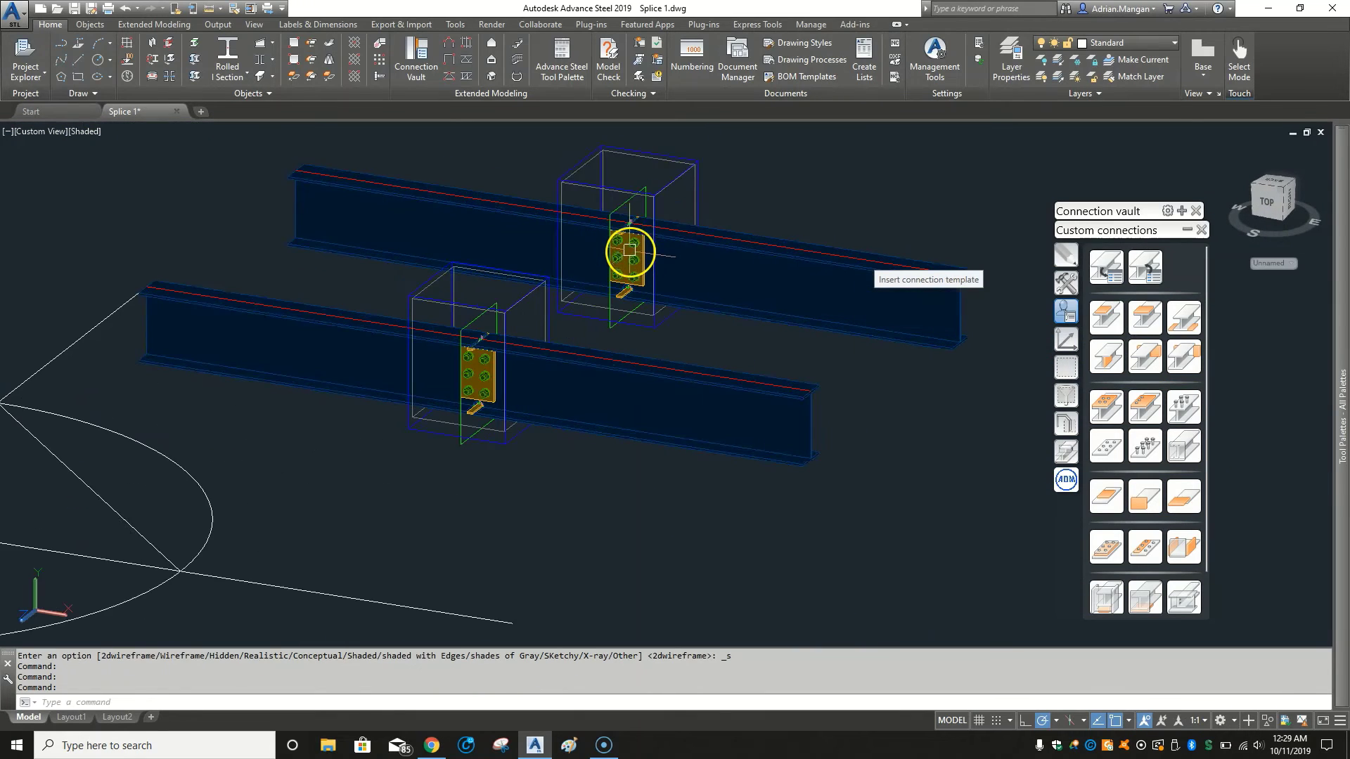
scroll(629, 254, down, 3)
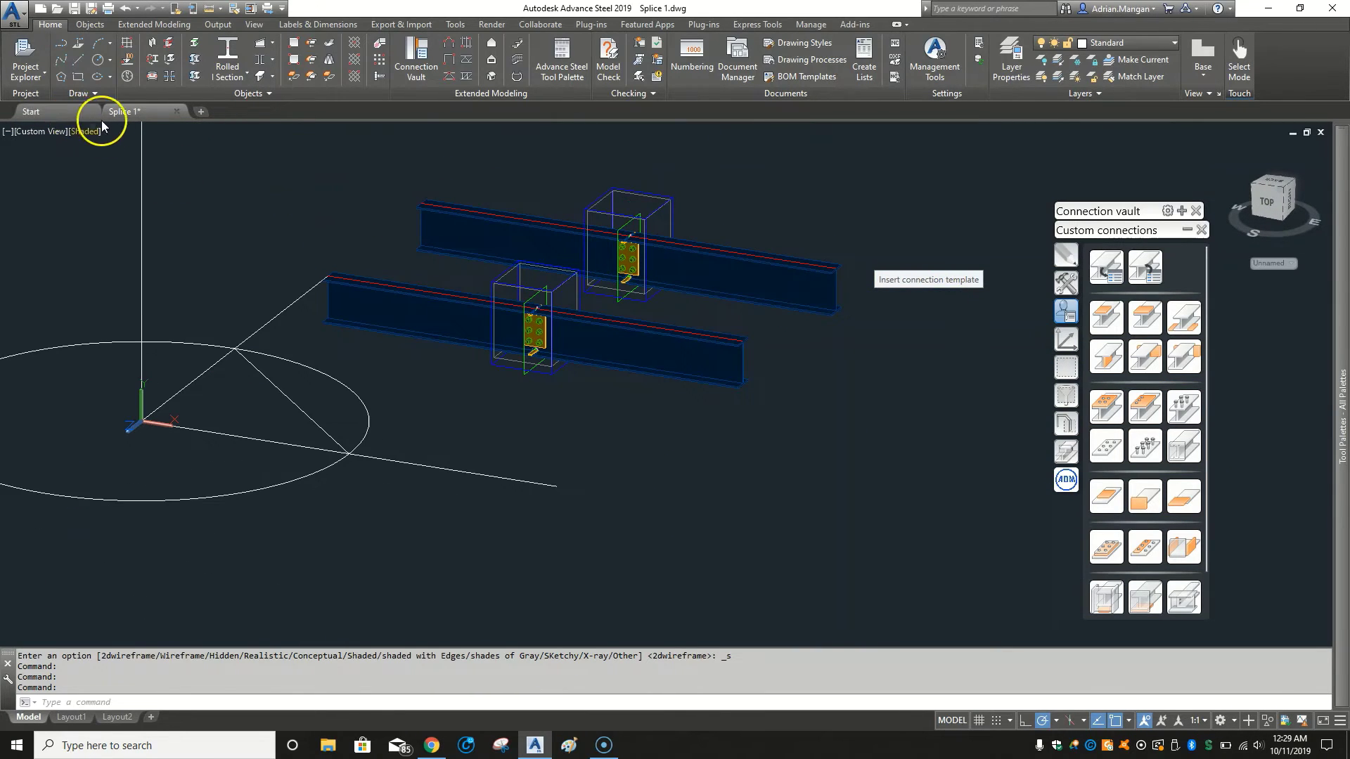
middle_drag(576, 331, 575, 441)
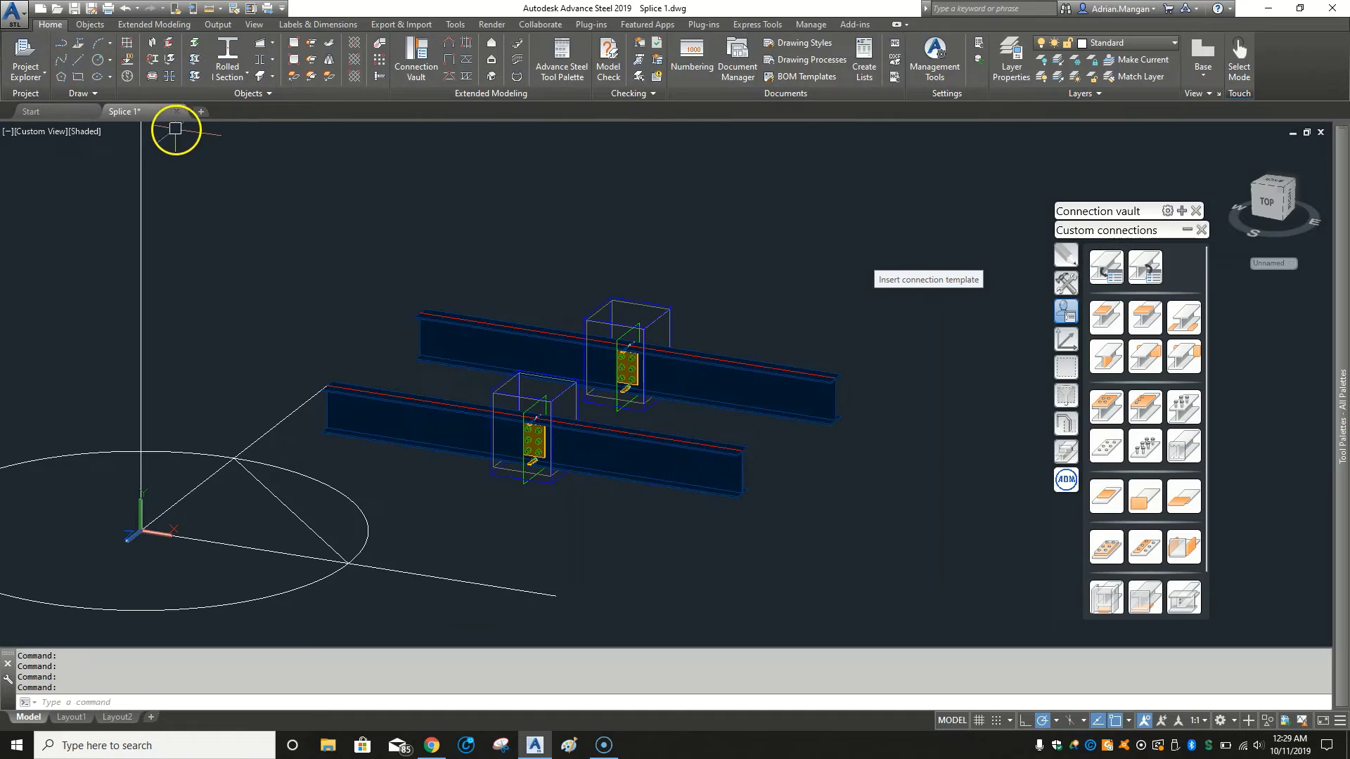
Start saving the drawing under a new location and browse to the ProgramData folder on the C: drive.
click(90, 10)
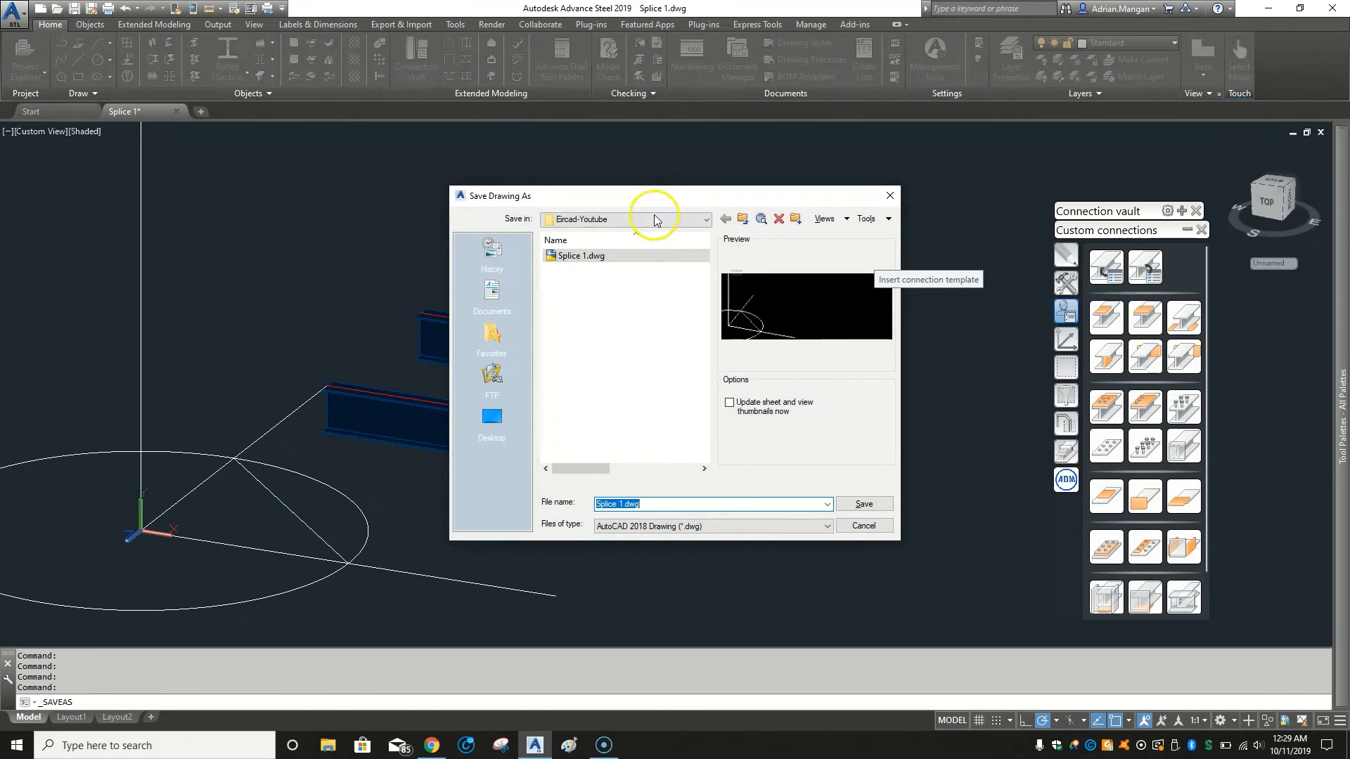
click(654, 220)
click(623, 254)
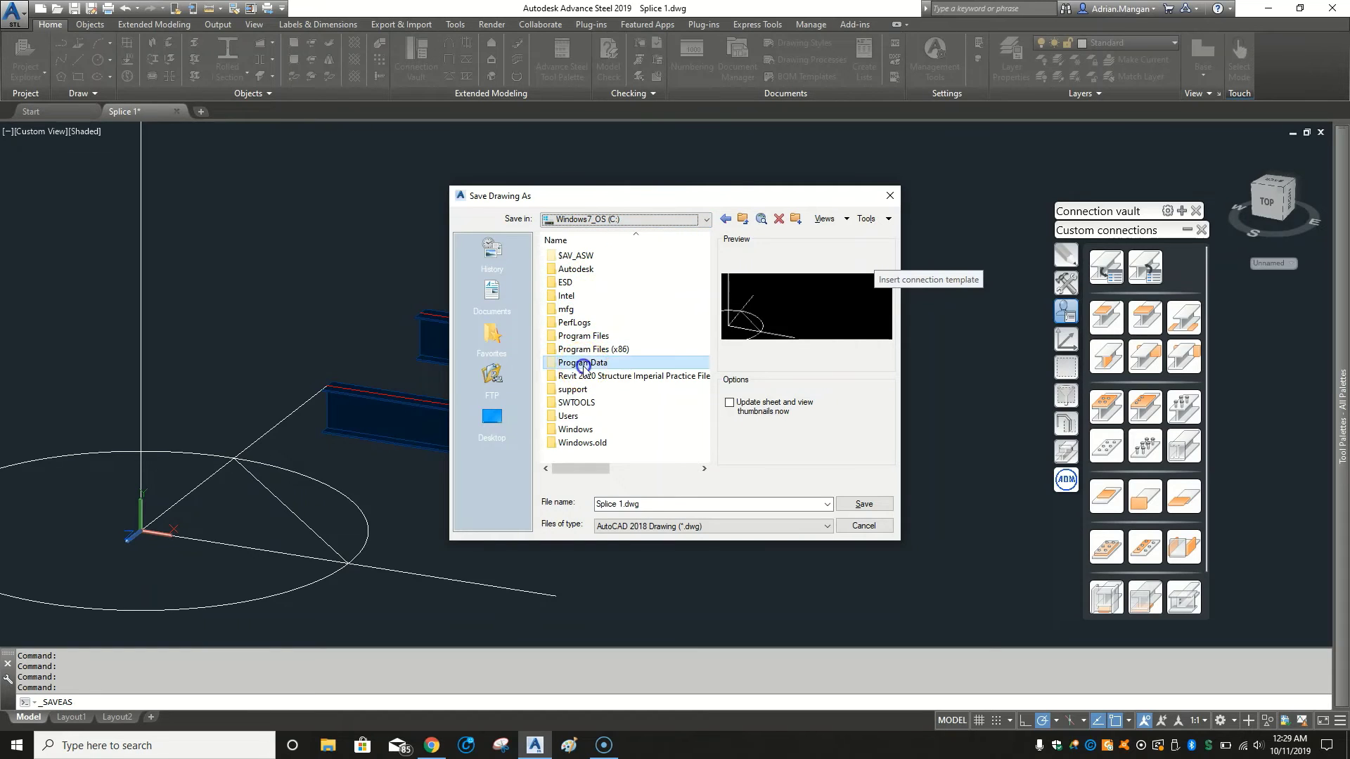
double_click(583, 363)
click(646, 219)
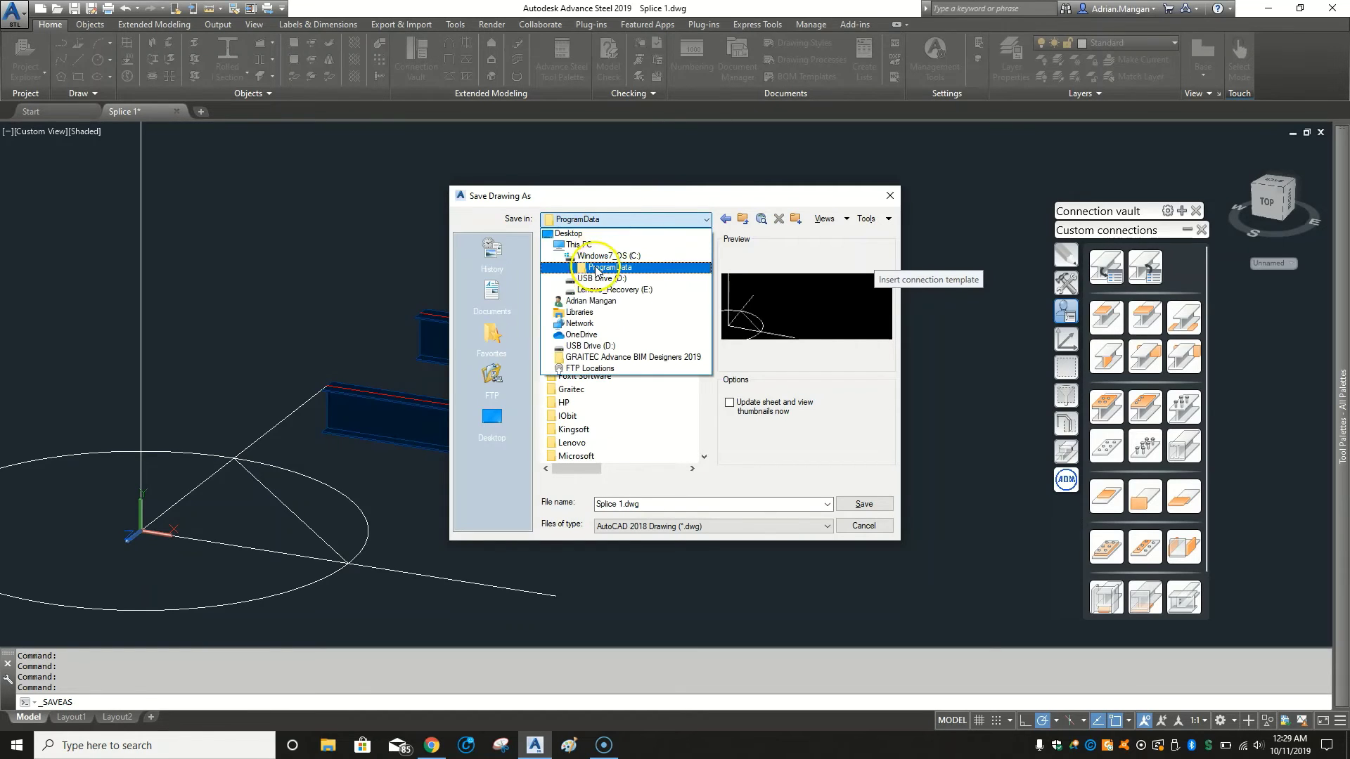
click(603, 255)
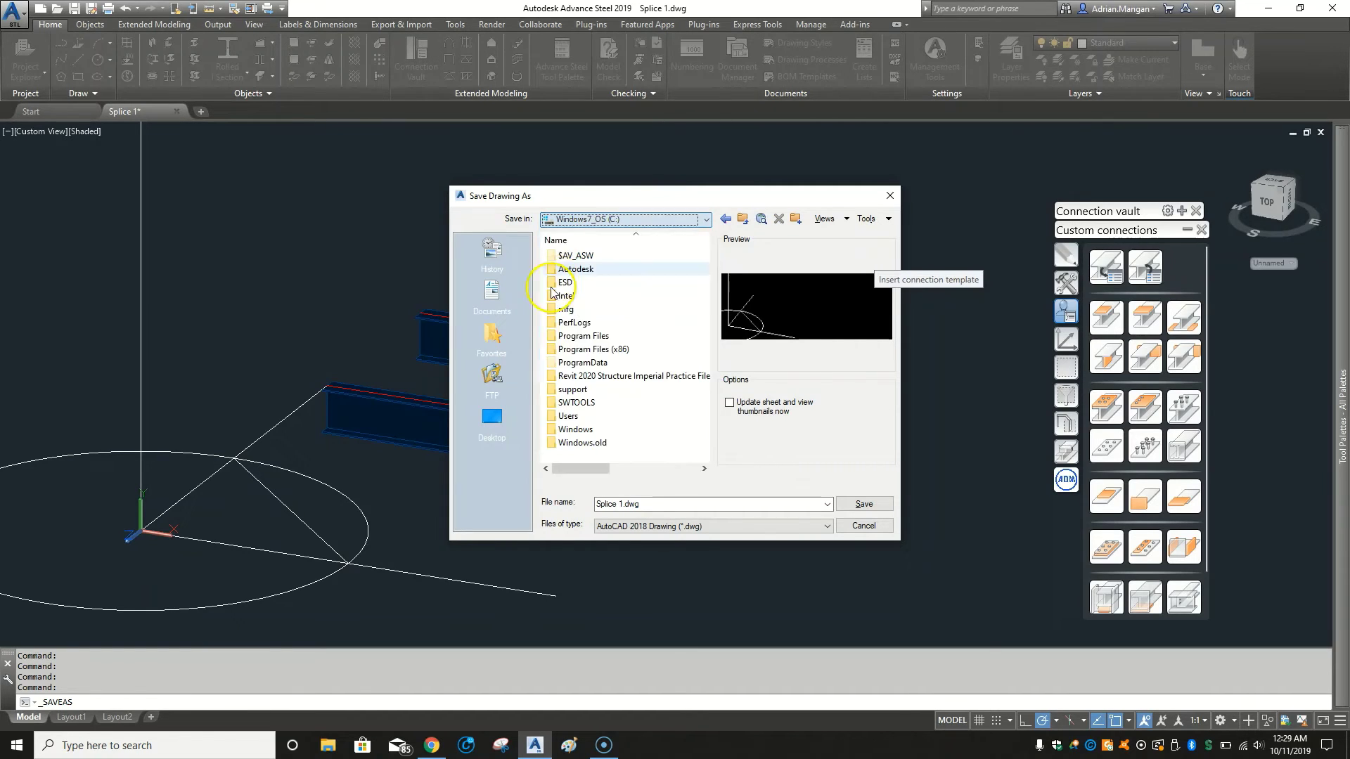
double_click(577, 364)
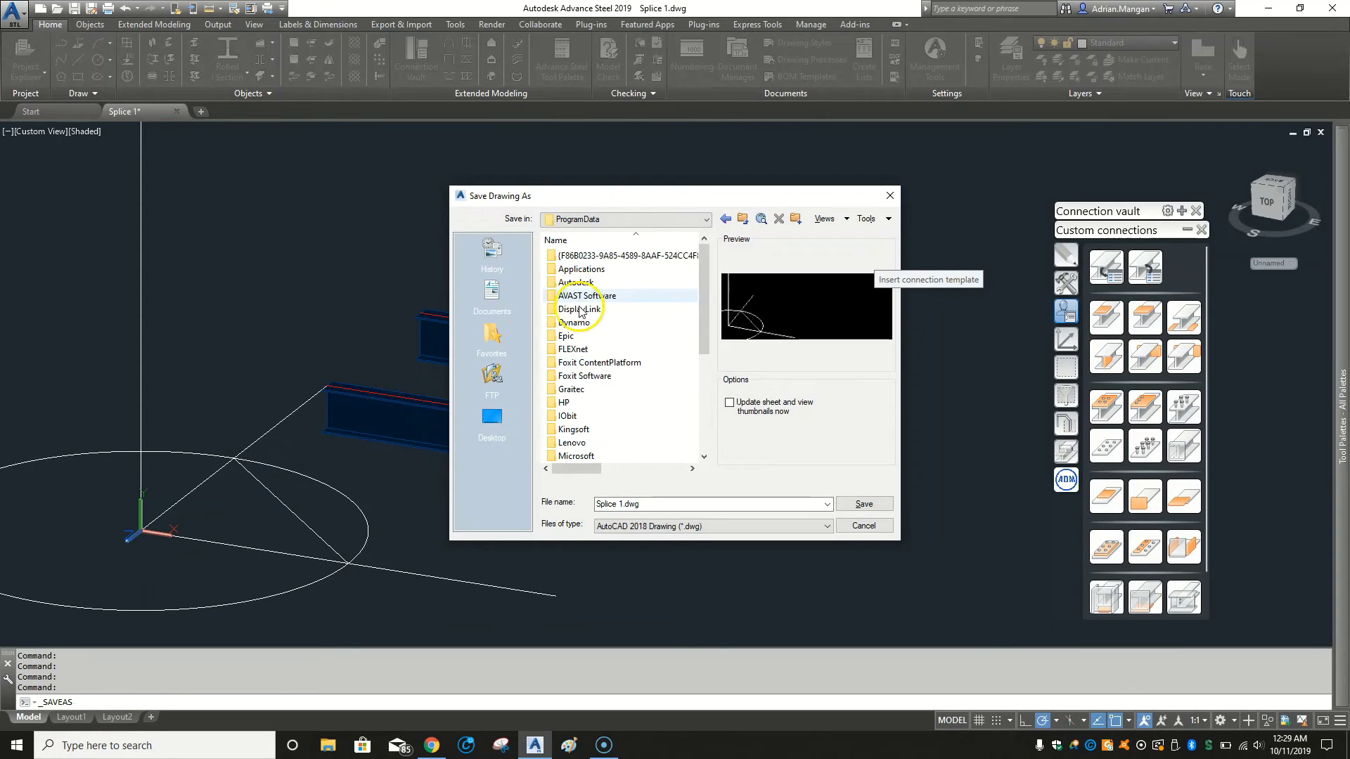
Save Splice 1.dwg in the folder Autodesk\Advance Steel 2019\USA\Shared\ConnectionTemplates.
double_click(592, 282)
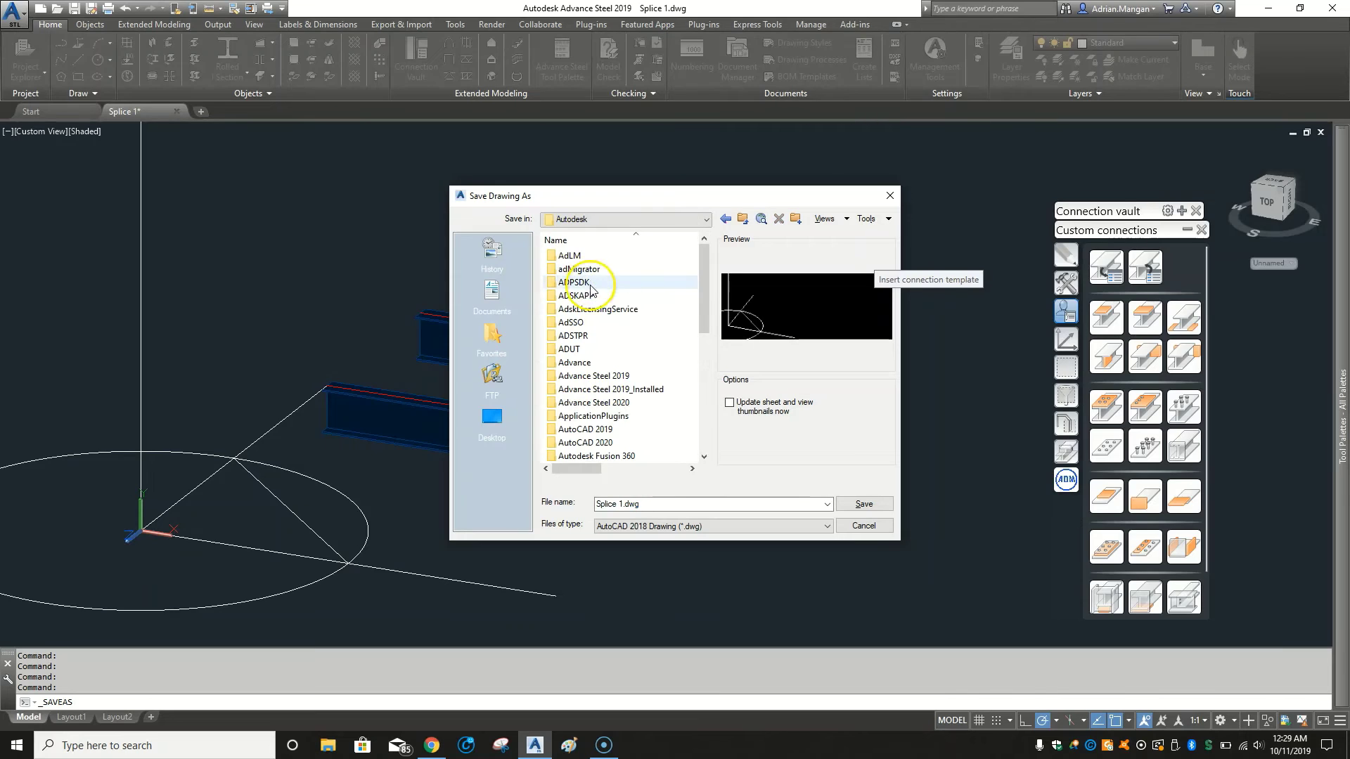
double_click(592, 375)
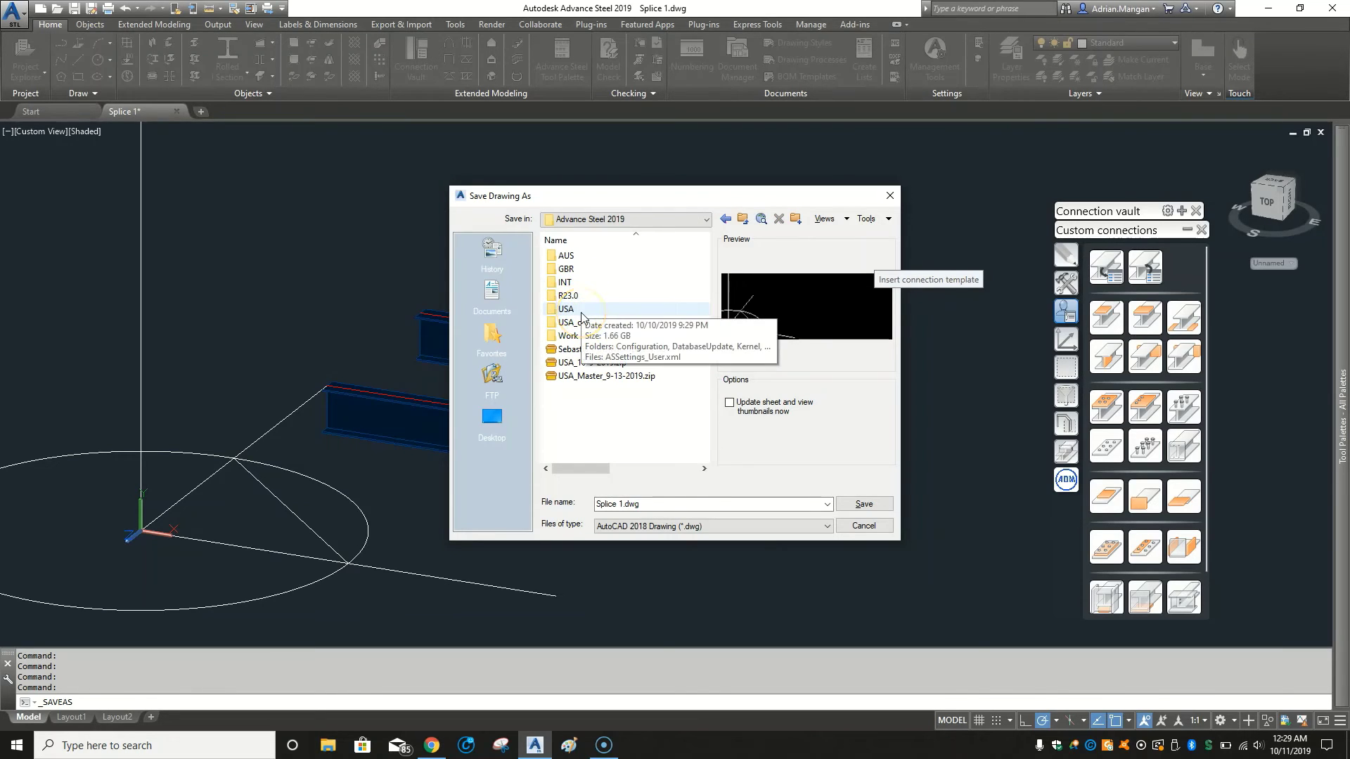
double_click(580, 311)
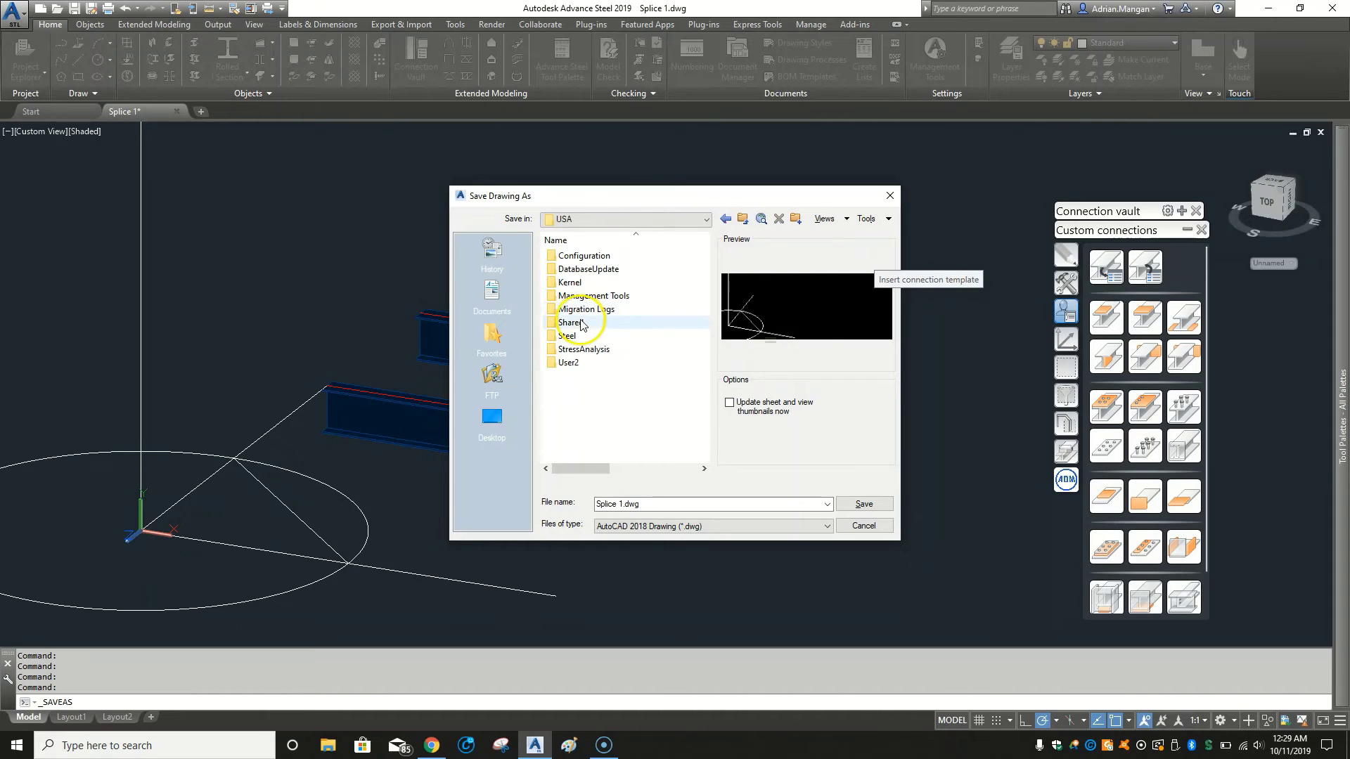
double_click(581, 324)
double_click(578, 267)
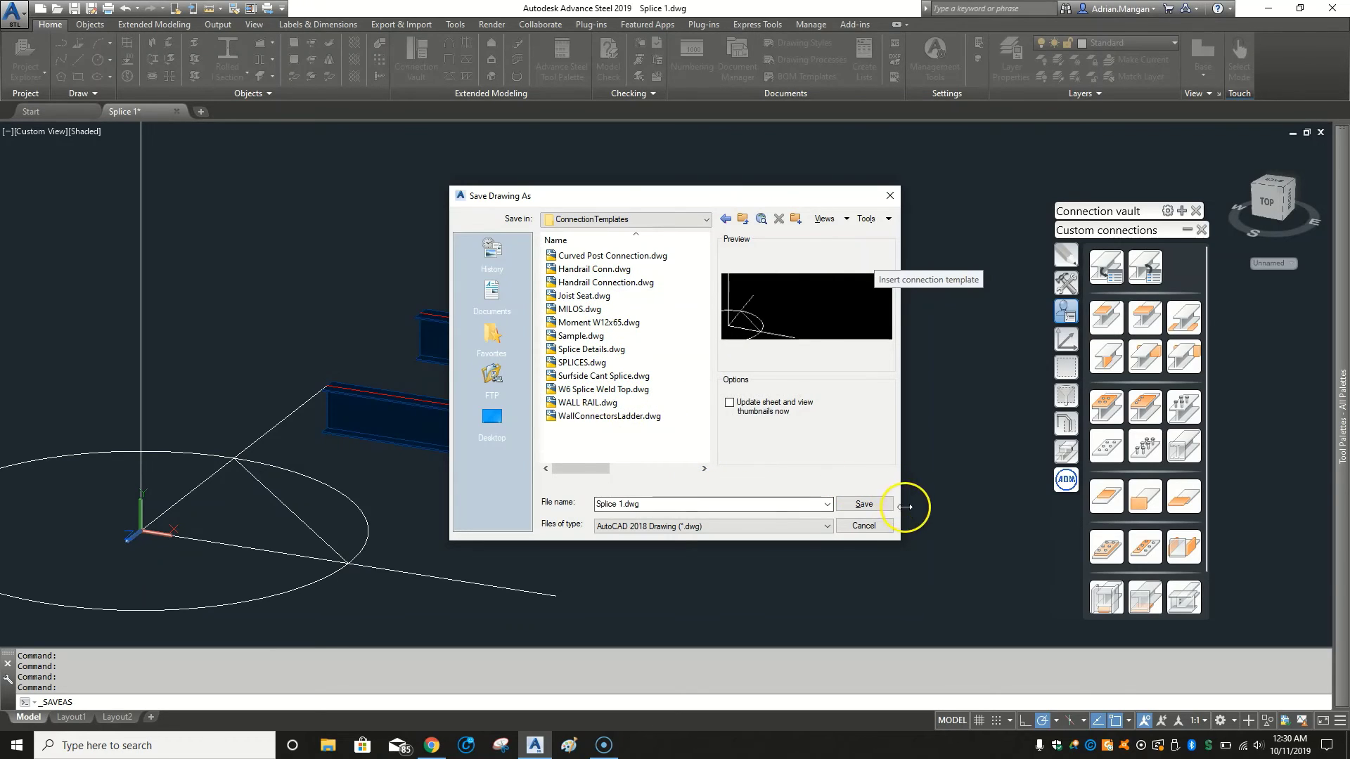
click(865, 504)
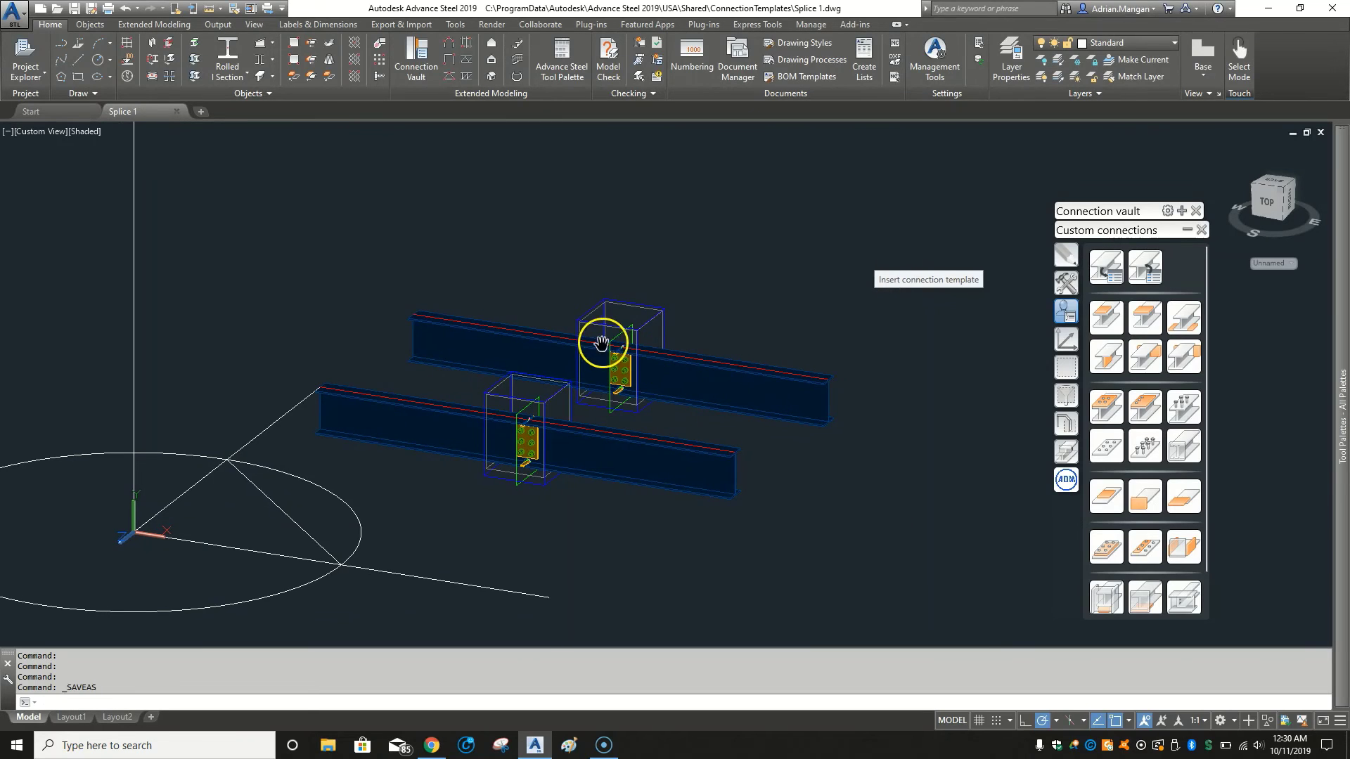
Erase the copied pair of beams together with the splice connection inserted on them.
click(718, 282)
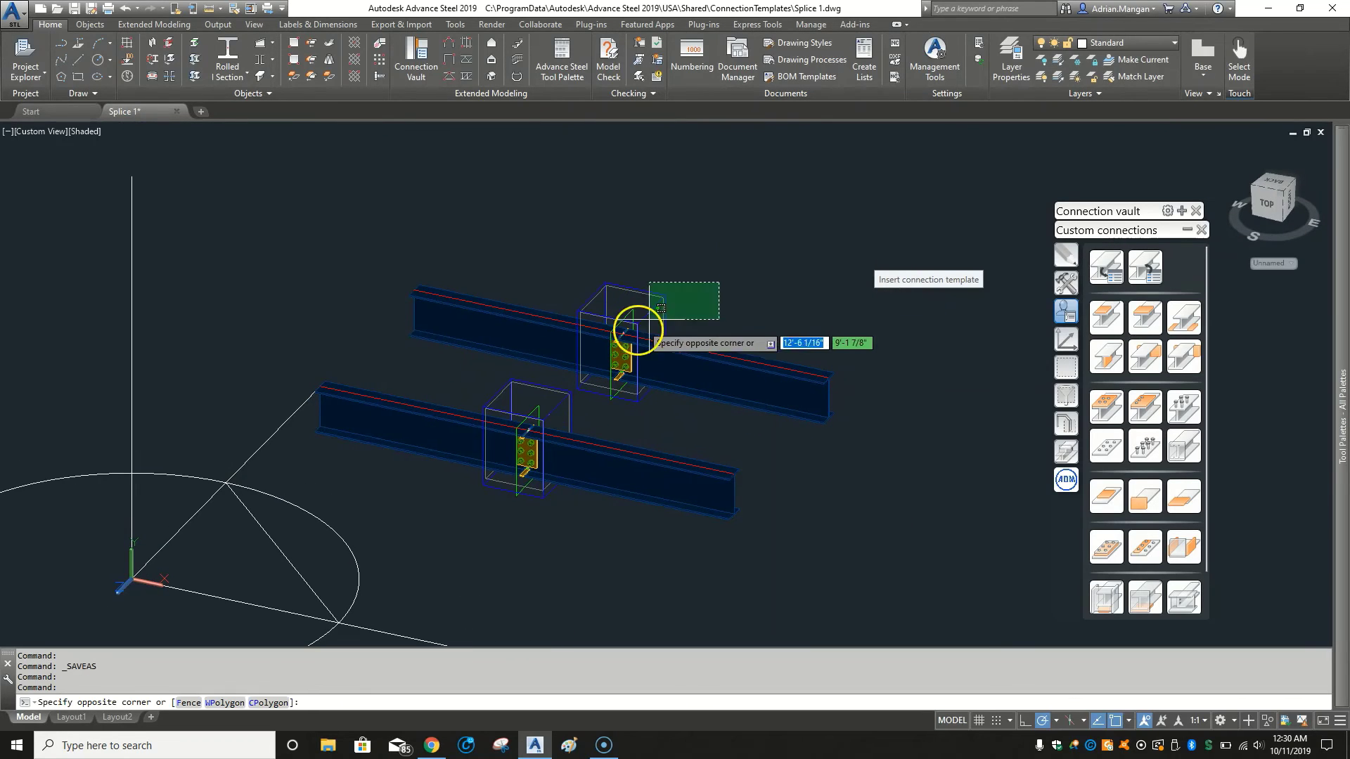
click(580, 342)
key(Delete)
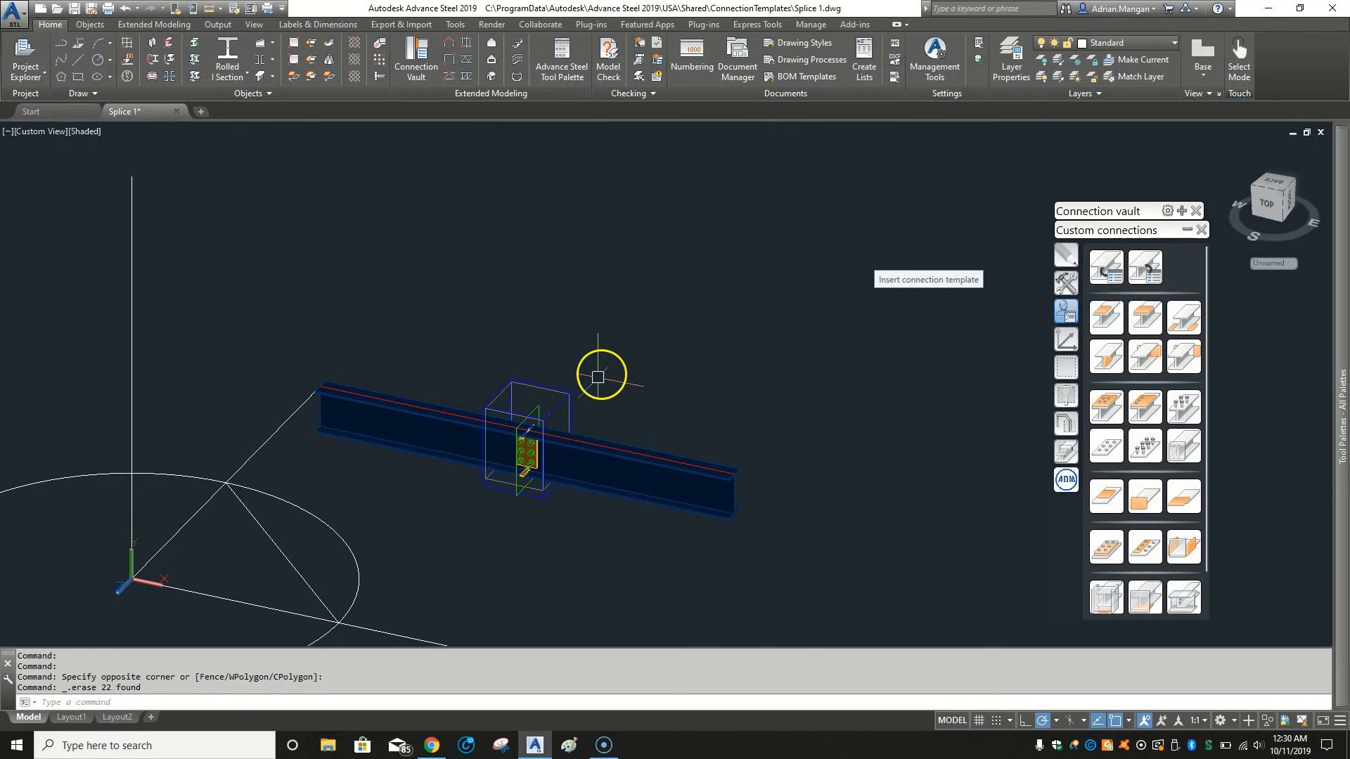
Examine the original splice and the cut outline in the gap between the two beams' top flanges.
scroll(572, 401, up, 3)
scroll(618, 367, down, 4)
scroll(561, 389, up, 5)
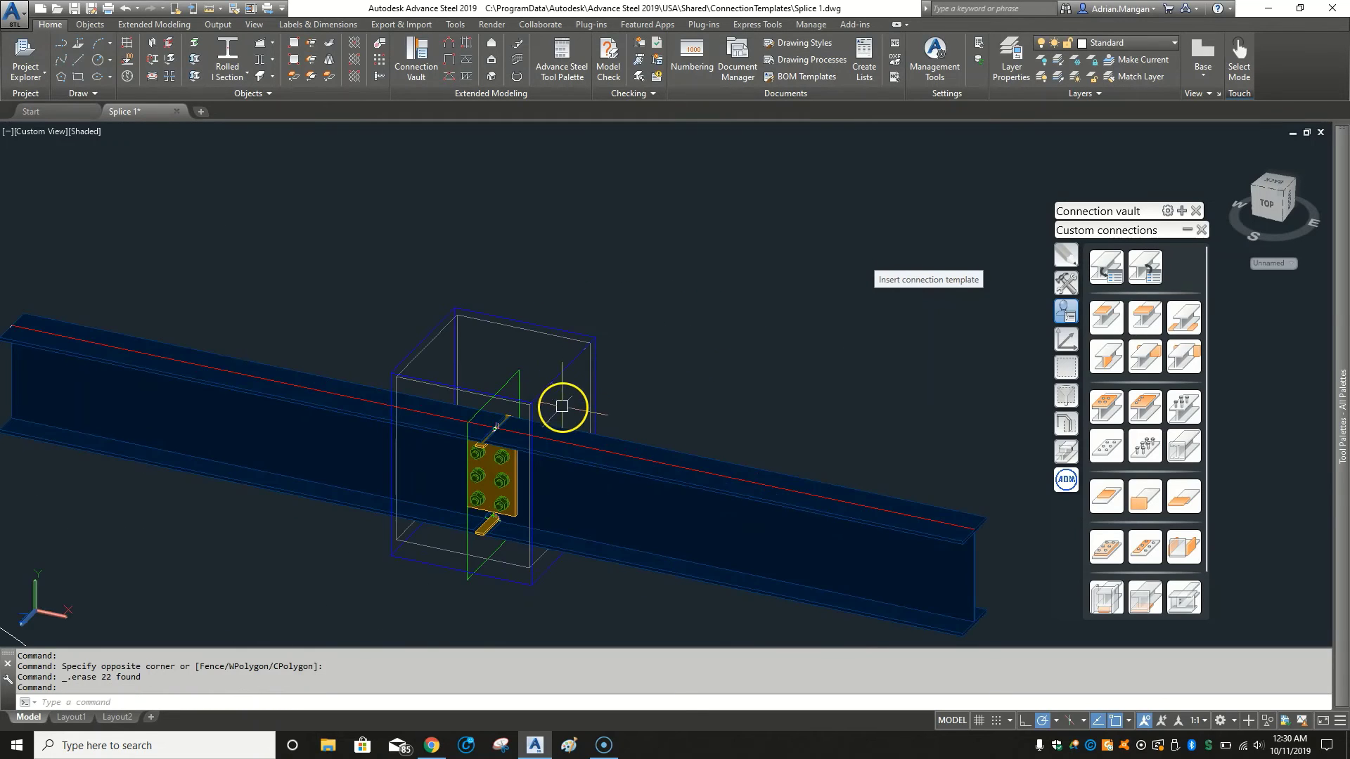
middle_drag(567, 404, 603, 350)
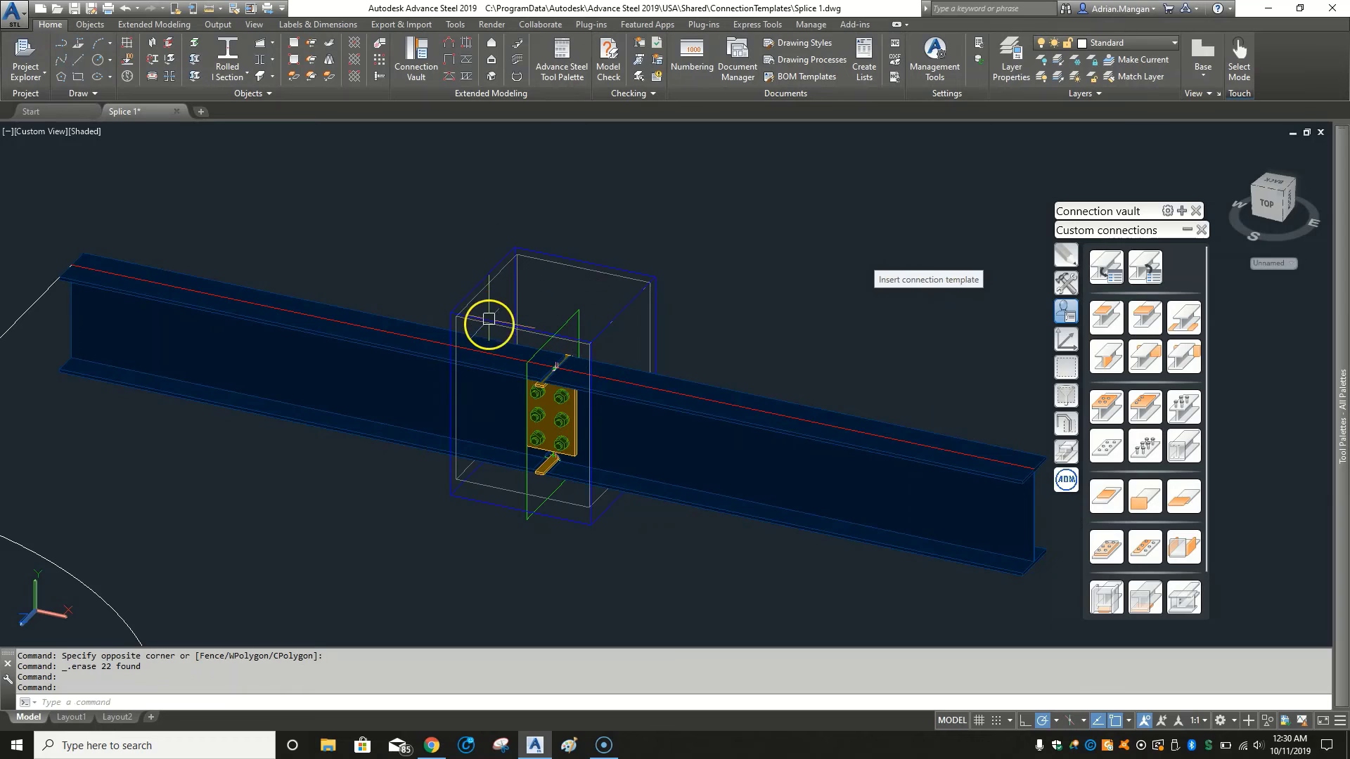
middle_drag(478, 334, 467, 350)
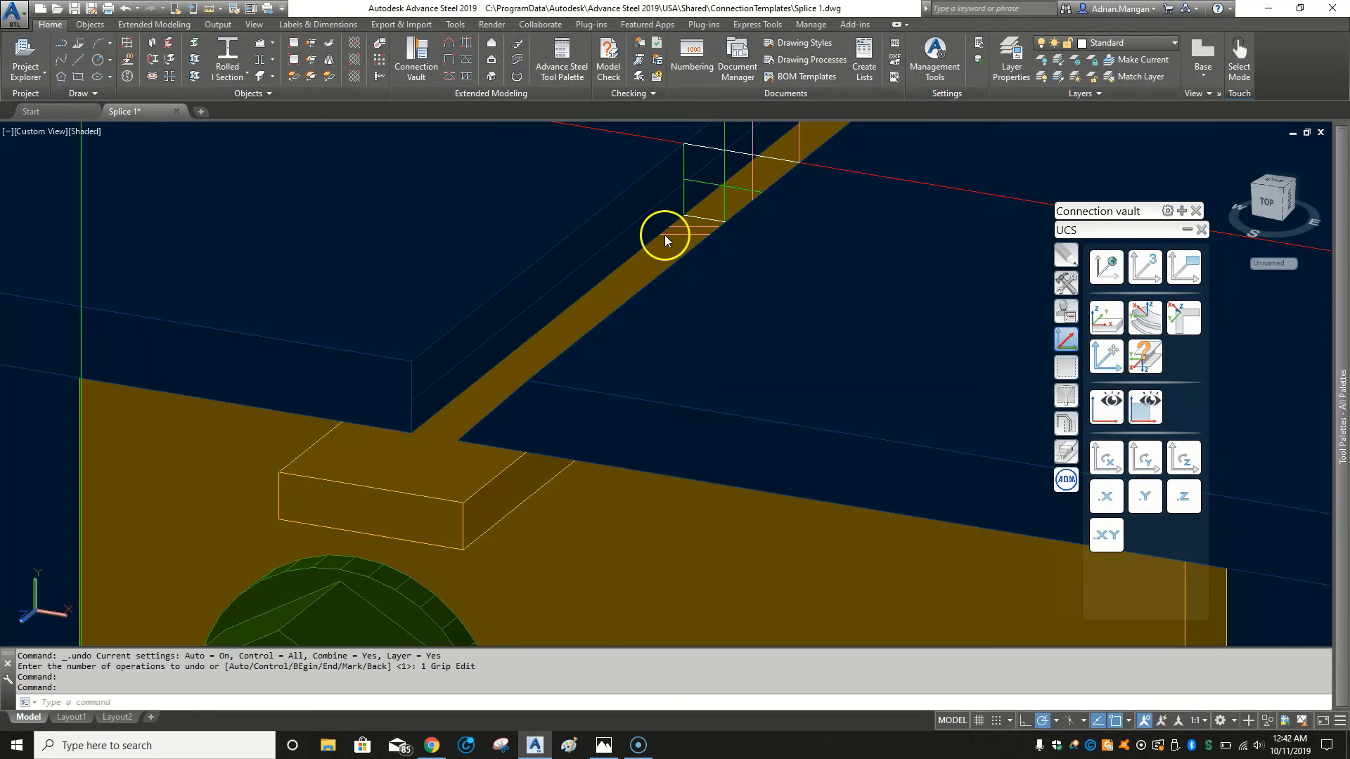
middle_drag(647, 256, 634, 289)
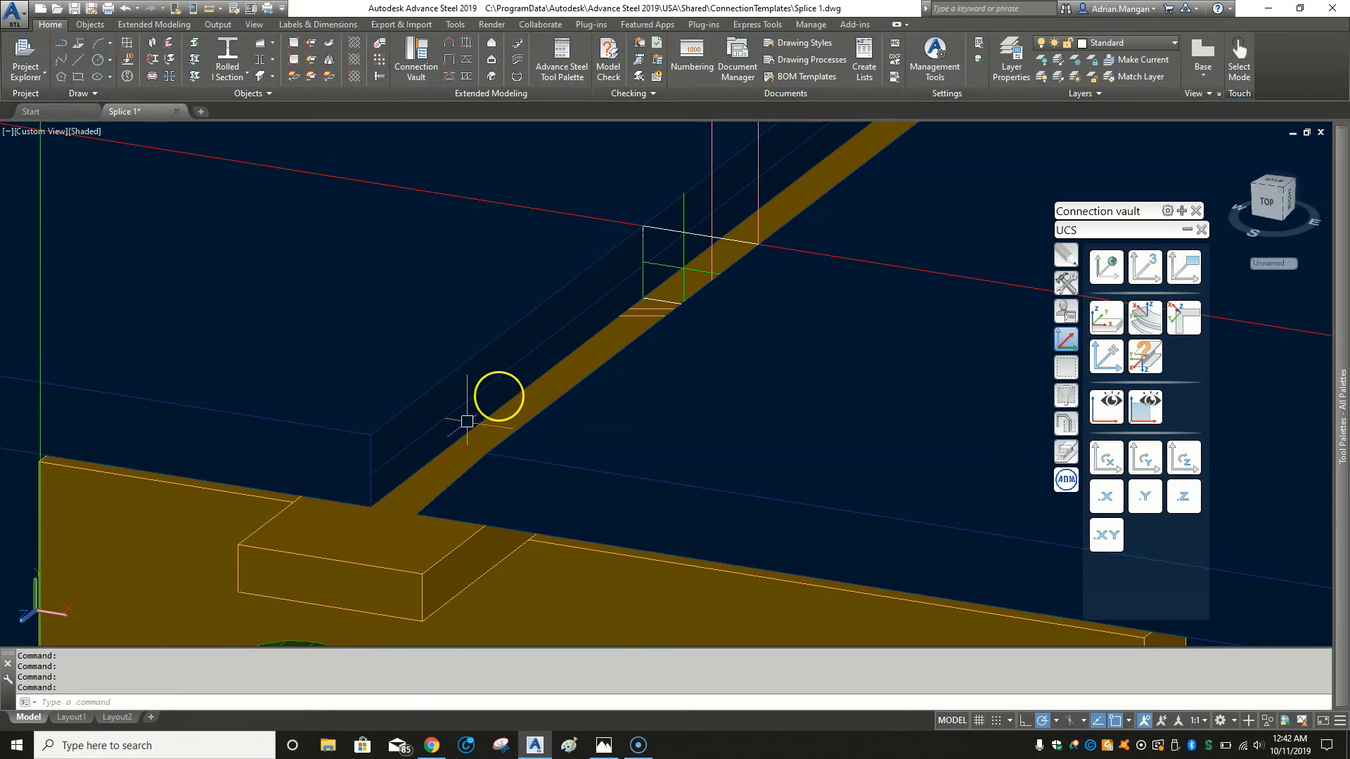
scroll(355, 493, up, 3)
scroll(410, 425, down, 3)
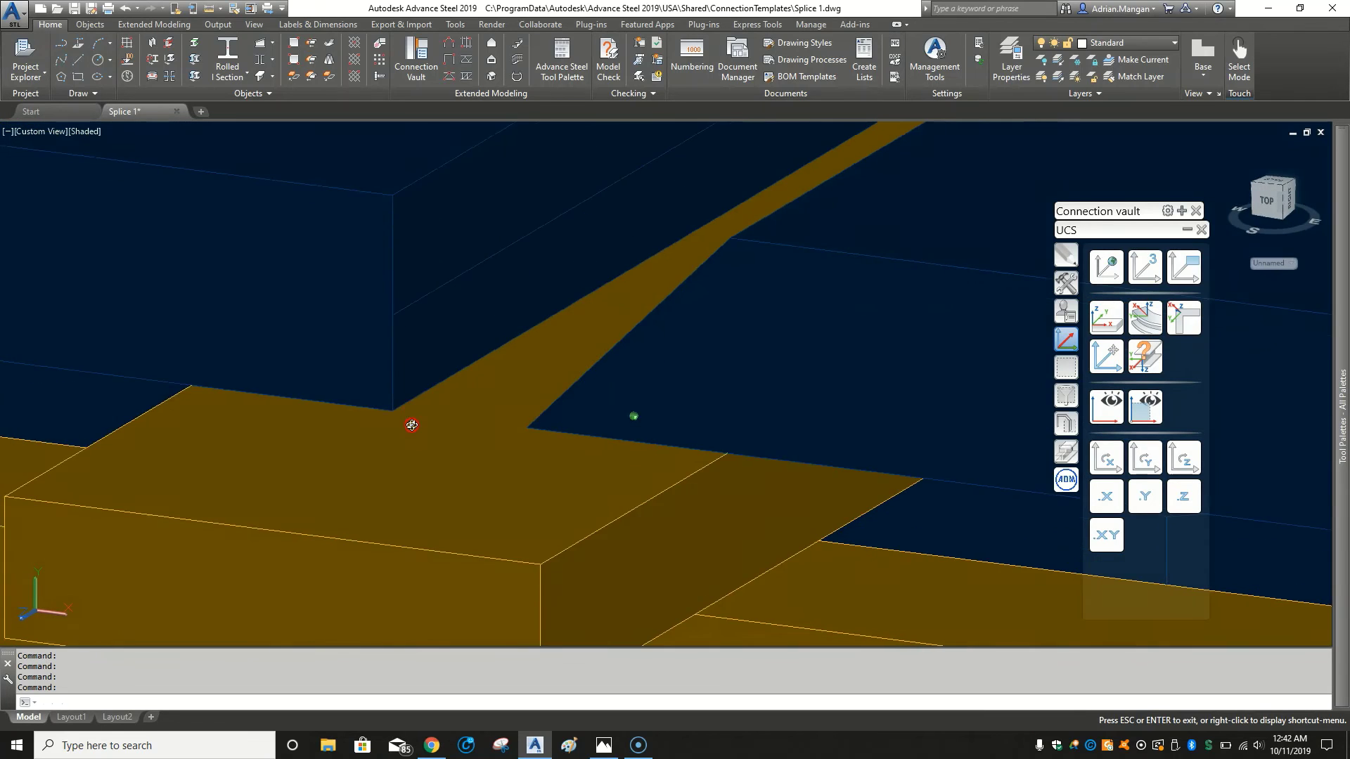
scroll(410, 425, up, 1)
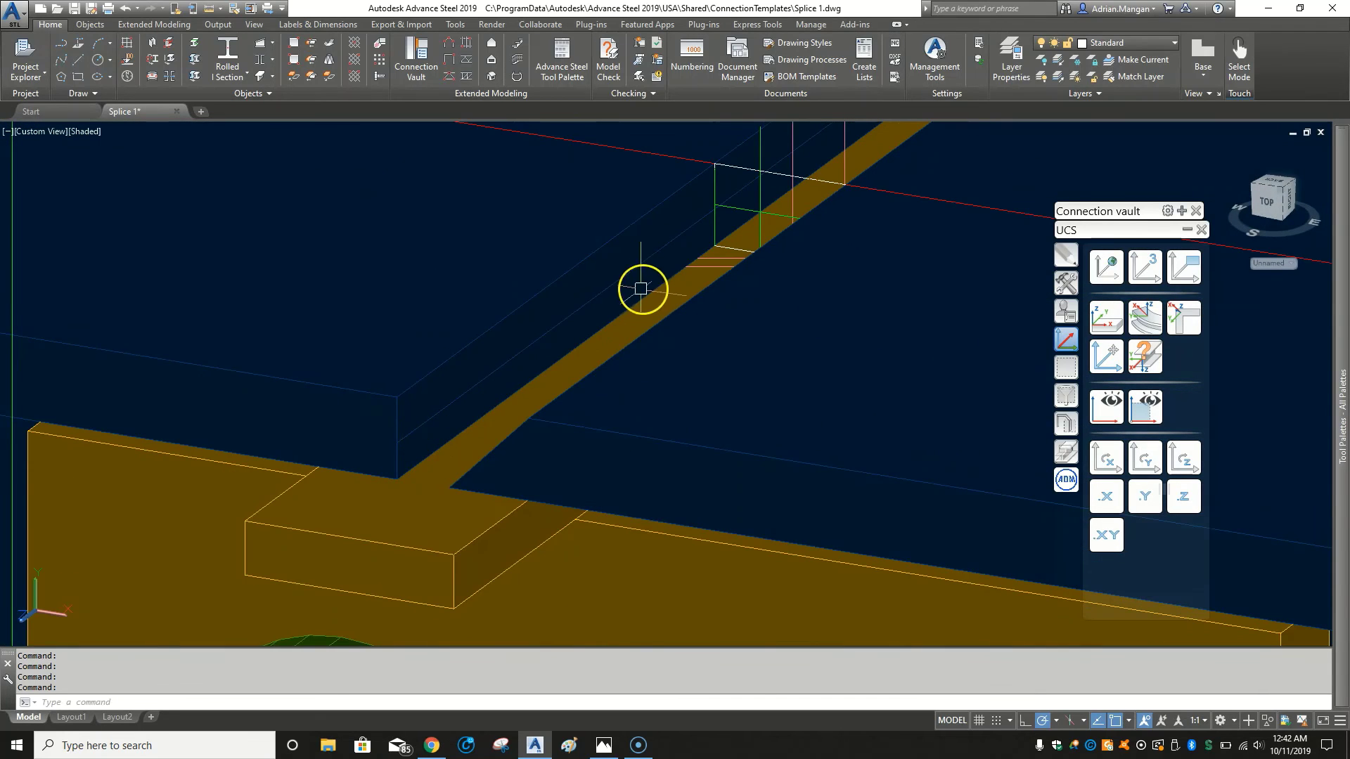
scroll(744, 199, up, 3)
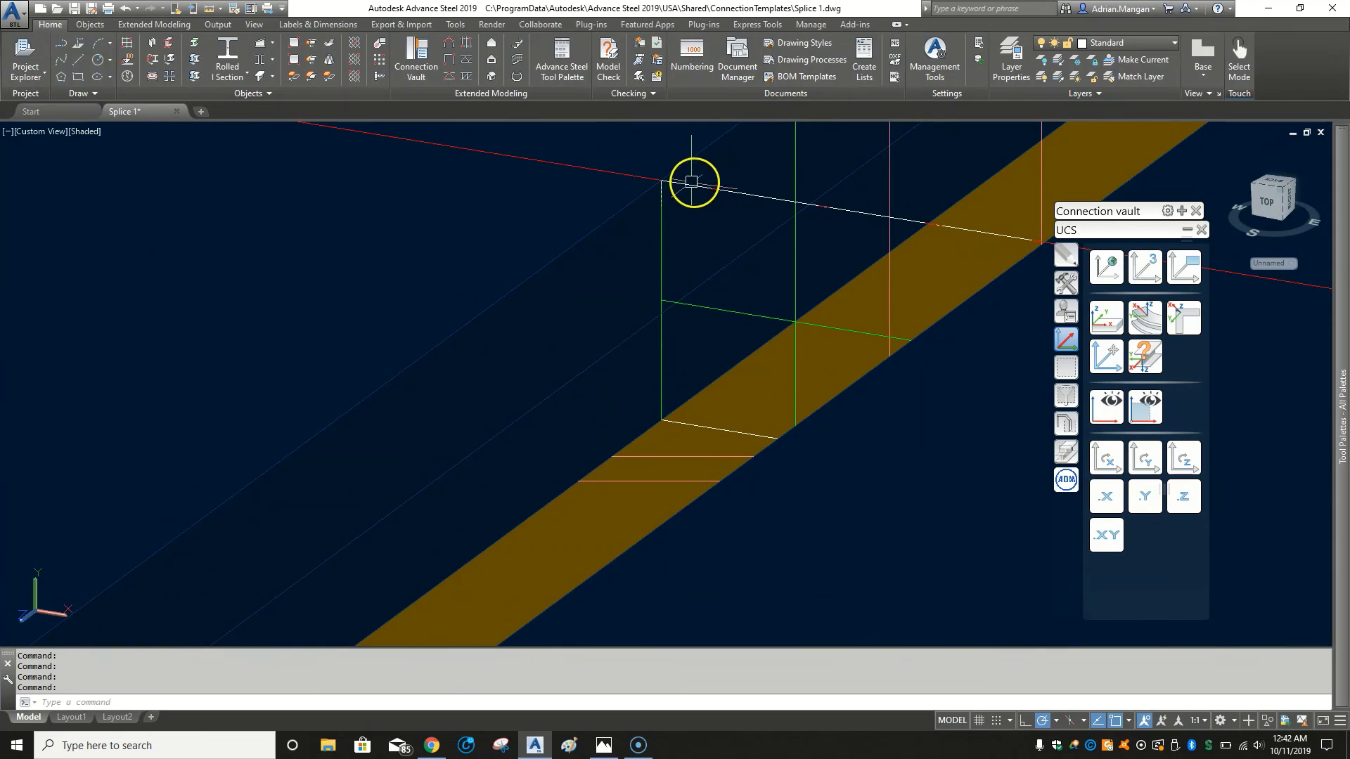
Stretch the upper corner of the top flange's cut outline along X only, to the beam's flange end, with 0 as the YZ reference.
click(665, 206)
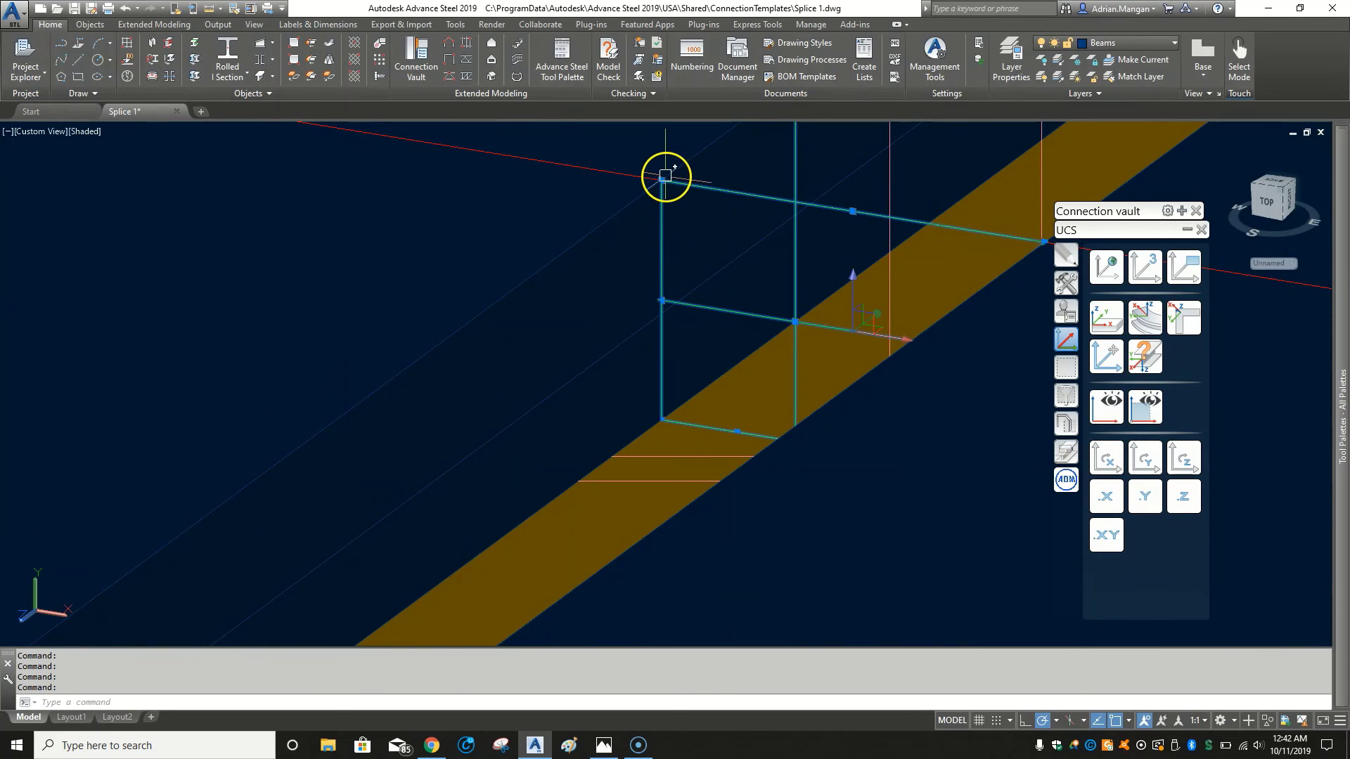
click(662, 180)
scroll(744, 195, down, 3)
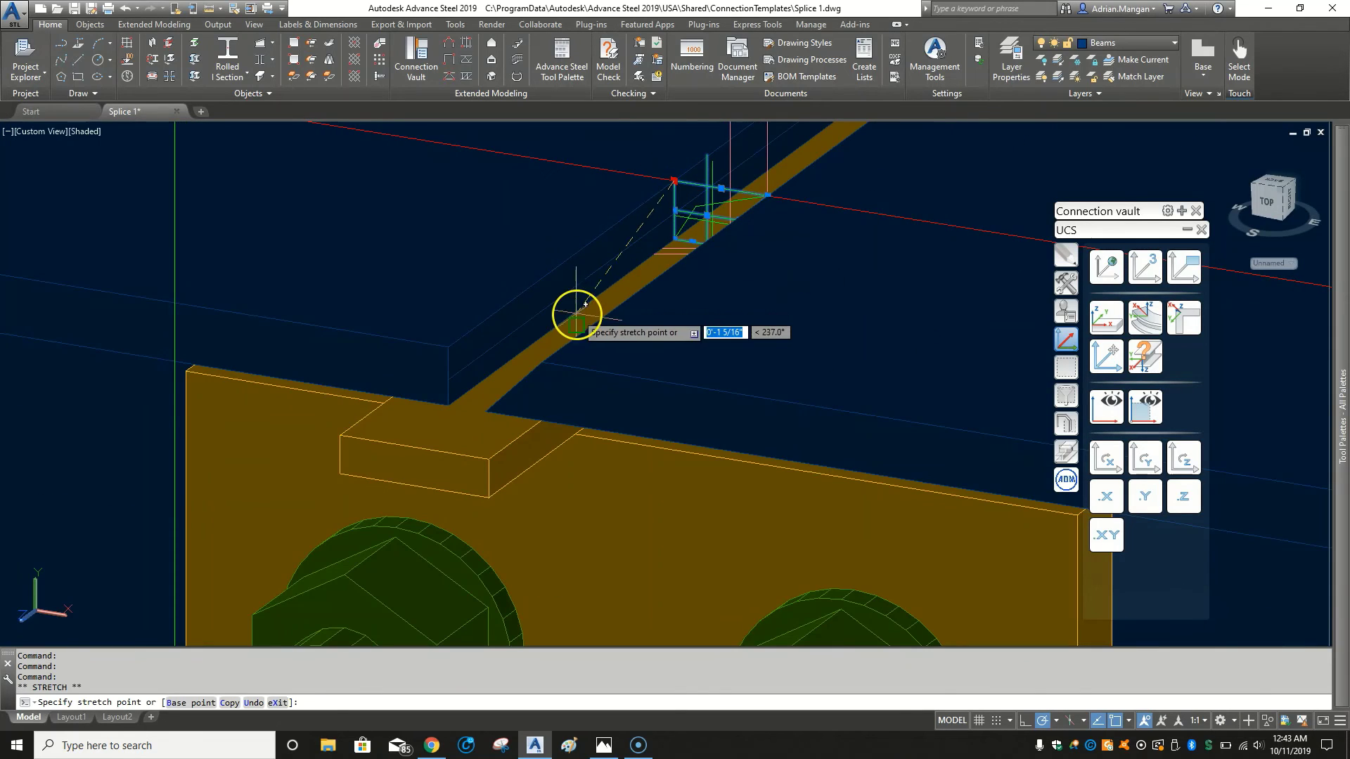
click(1108, 498)
text(0 (need X):)
key(Return)
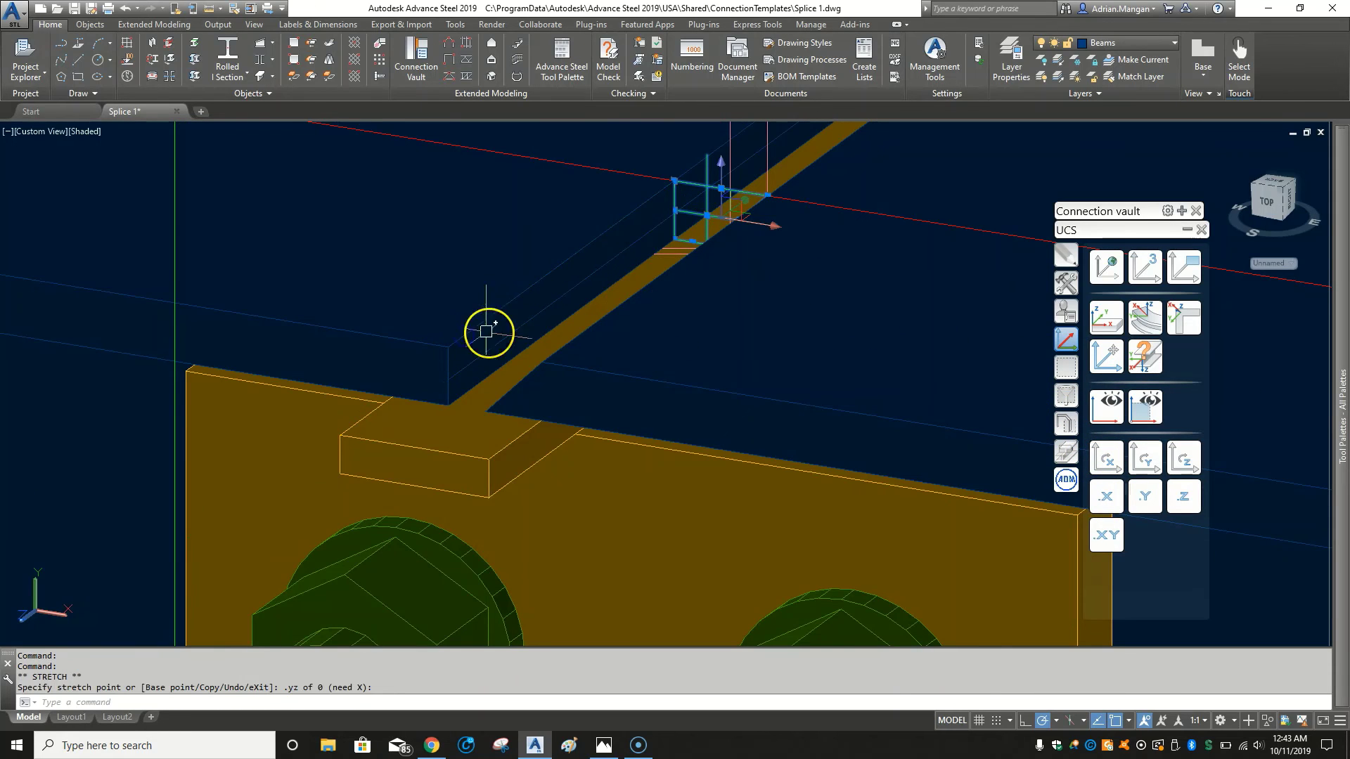
Stretch the lower corner of the top flange's cut outline along X only, to the flange's lower end corner, using YZ reference 0.
scroll(678, 228, up, 3)
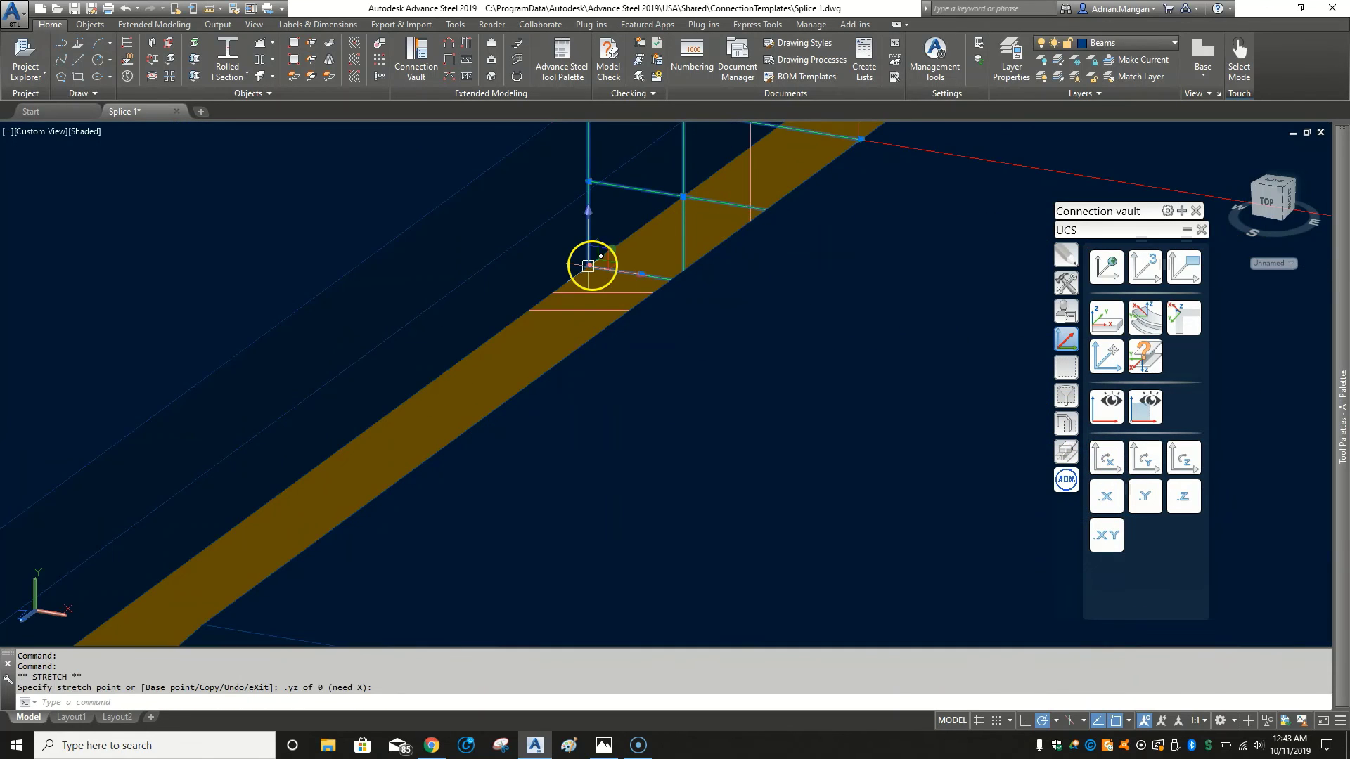
click(589, 265)
click(589, 265)
scroll(729, 301, down, 4)
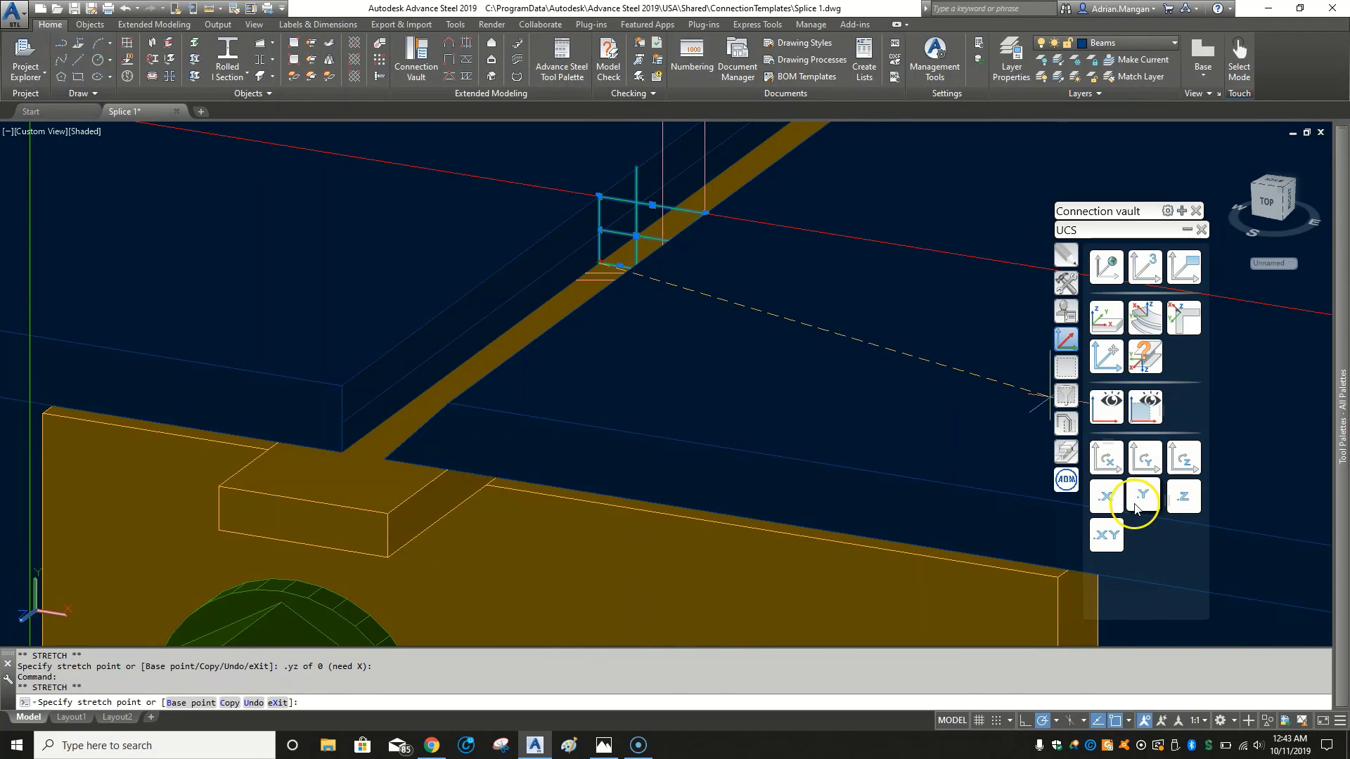
click(1105, 499)
text(0)
key(Return)
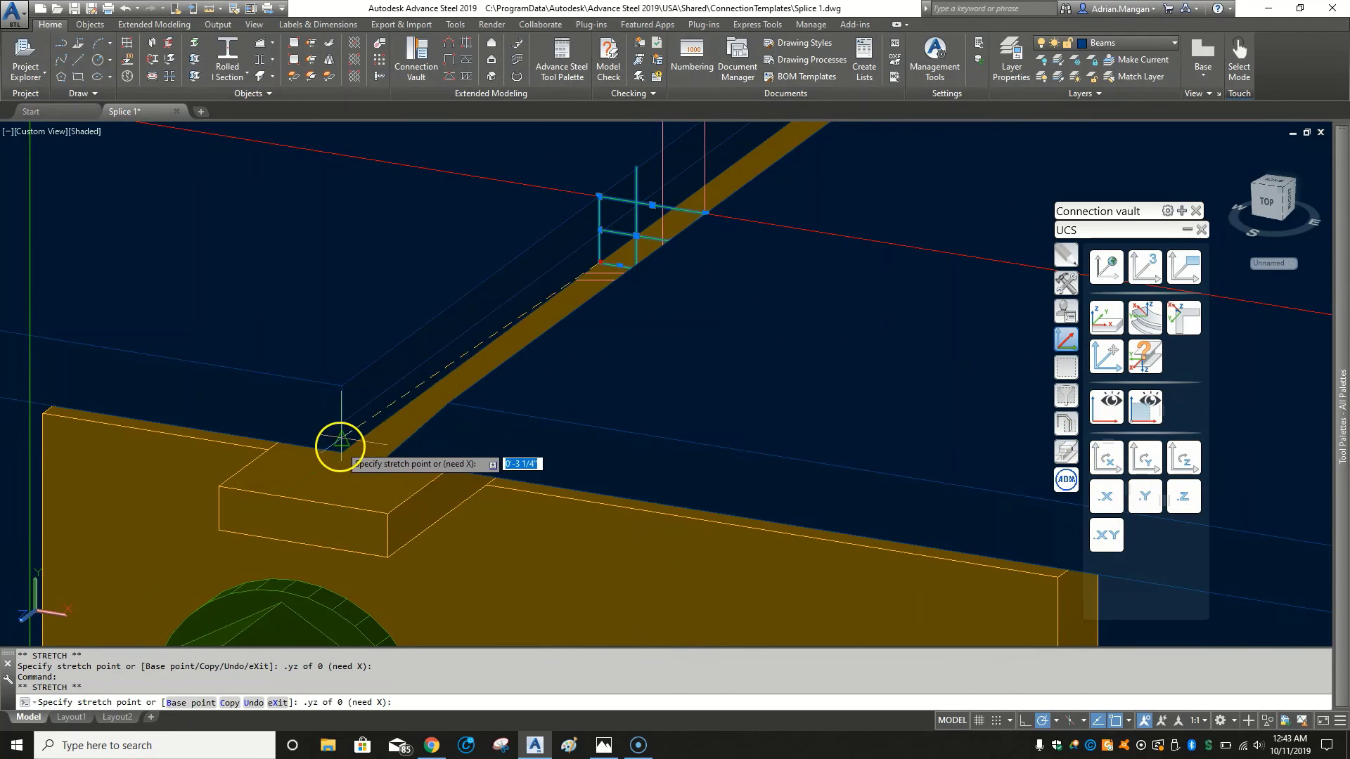
click(341, 452)
scroll(341, 402, up, 3)
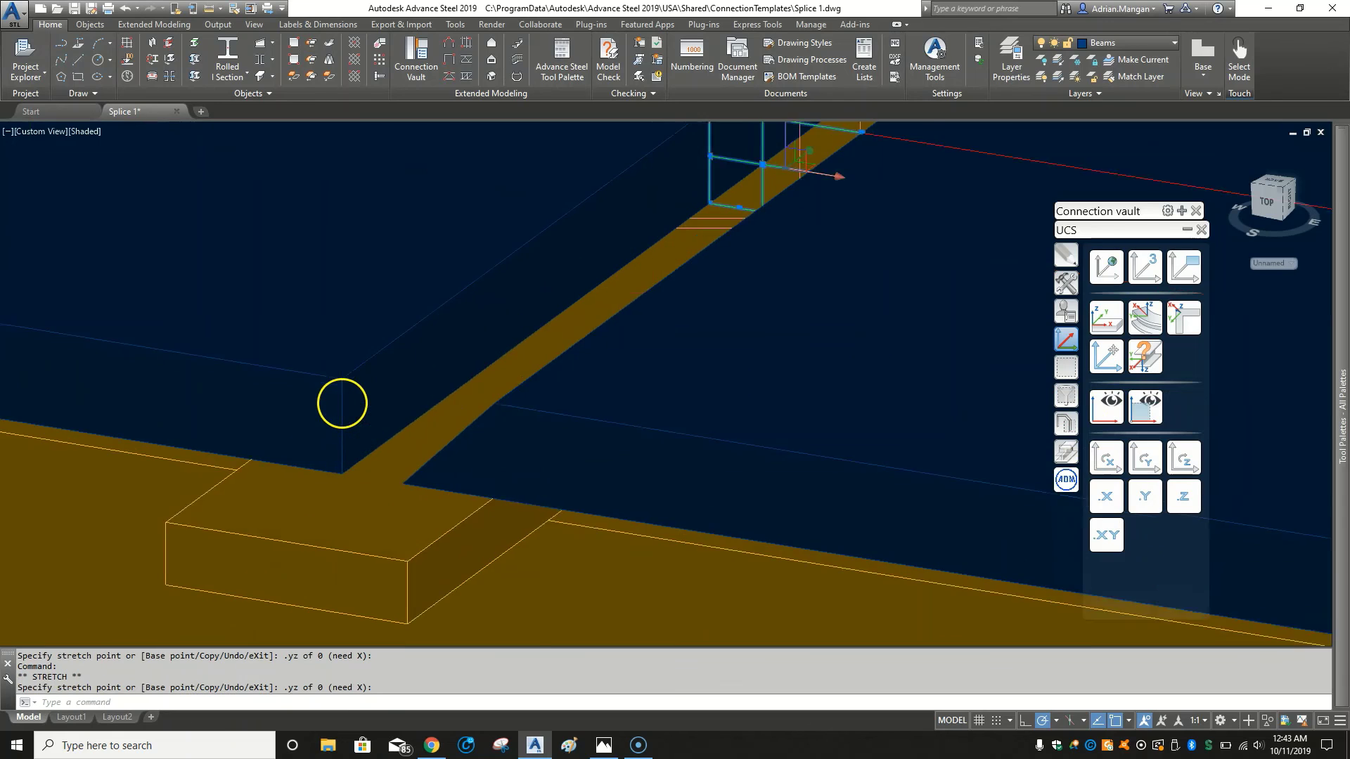
key(Escape)
Stretch the upper corner of the bottom flange's cut outline along X only, to the flange's upper end corner, using YZ reference 0.
scroll(633, 241, down, 3)
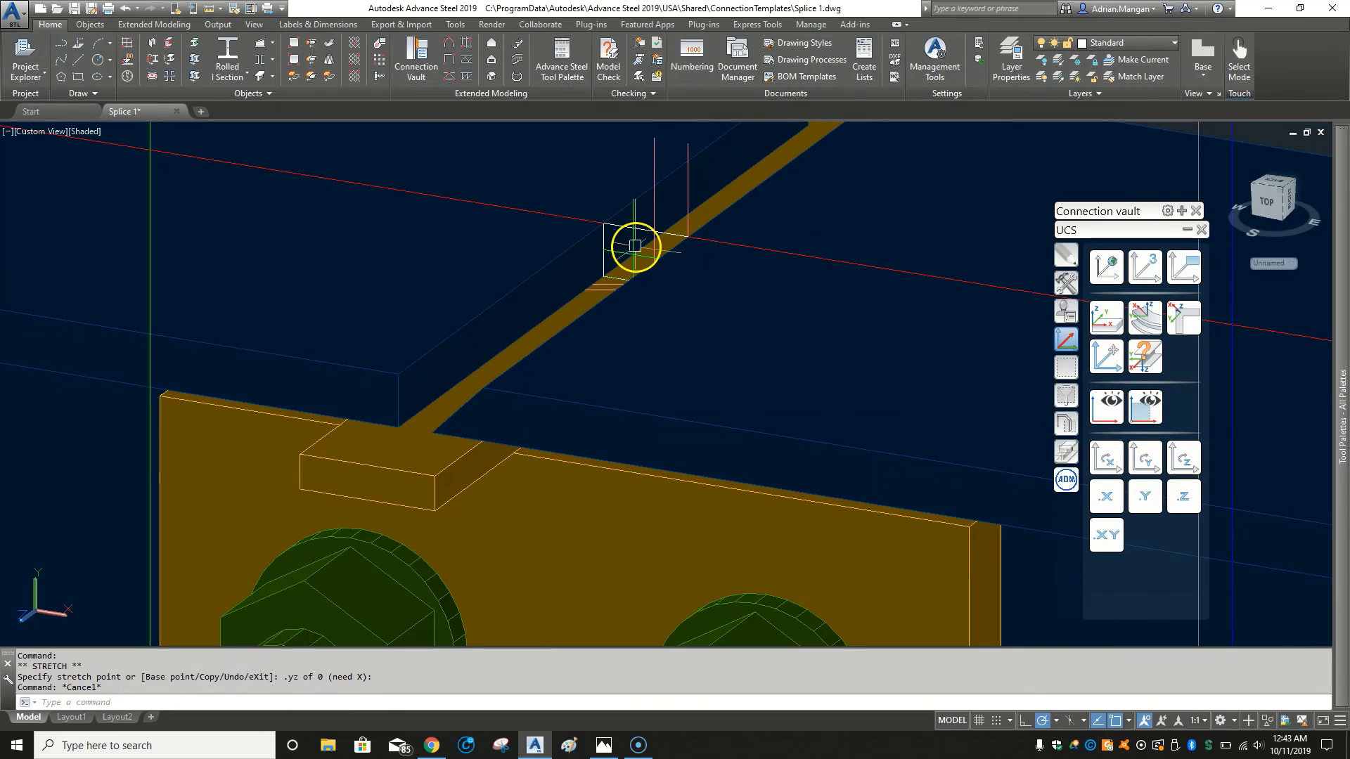
scroll(639, 211, down, 5)
shift+middle_drag(637, 182, 576, 344)
scroll(605, 361, up, 4)
scroll(594, 384, up, 3)
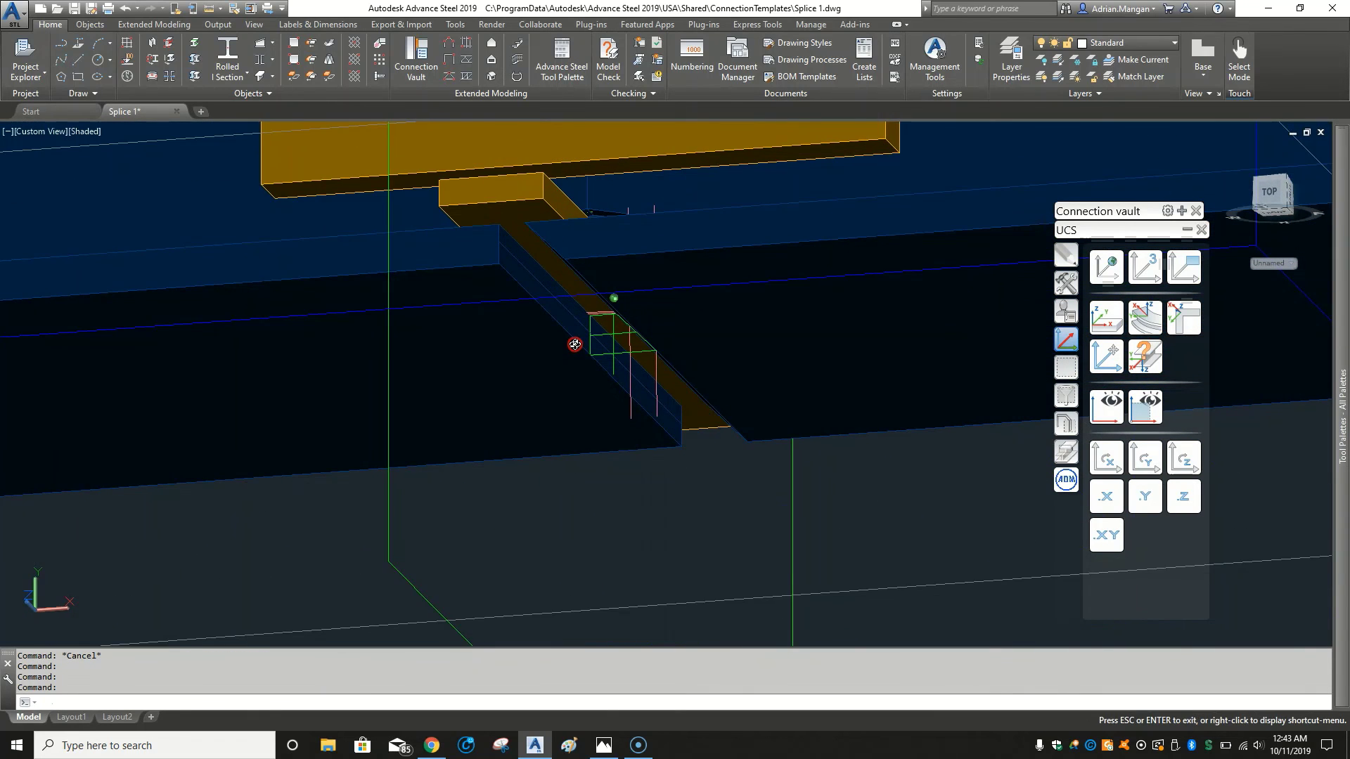
scroll(537, 289, up, 4)
scroll(542, 315, down, 3)
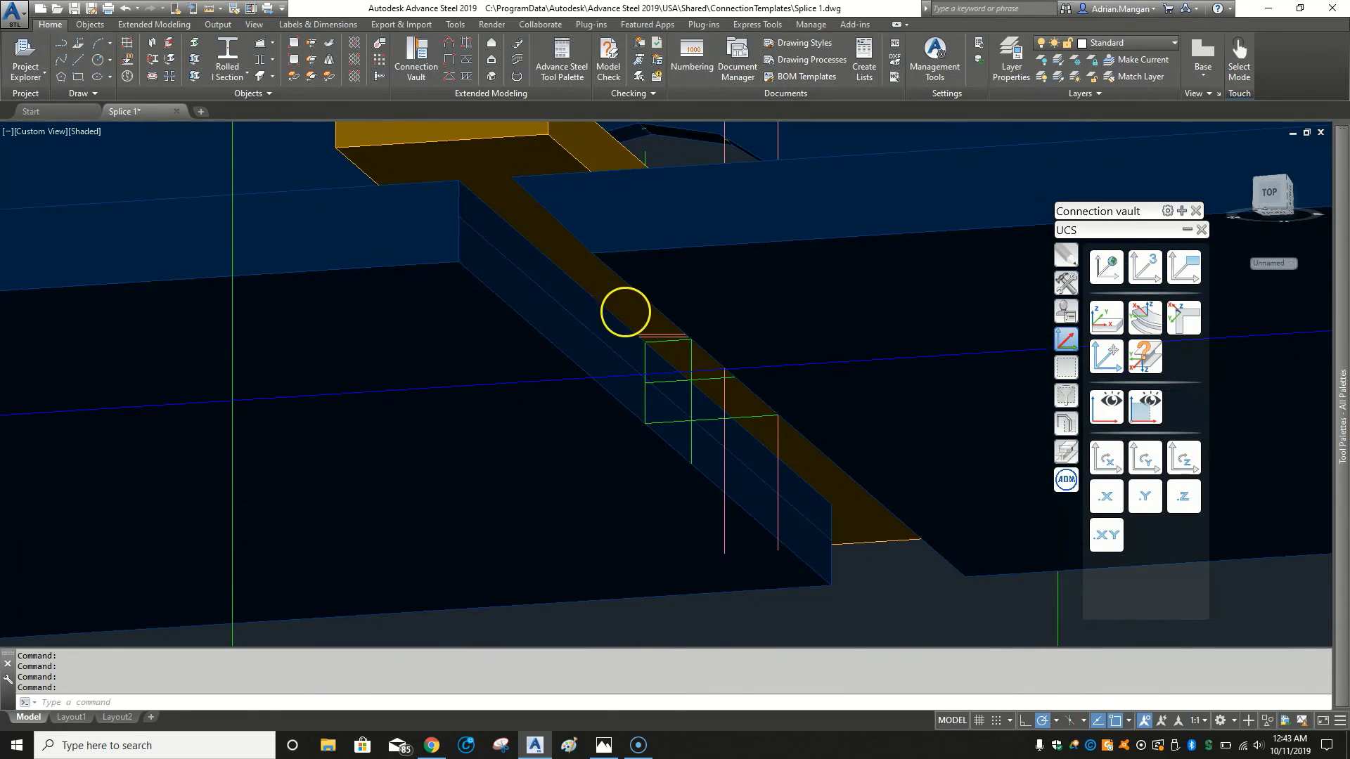
scroll(626, 317, up, 4)
mouse_move(633, 335)
shift+middle_down()
mouse_move(624, 352)
mouse_move(641, 341)
shift+middle_up()
click(654, 365)
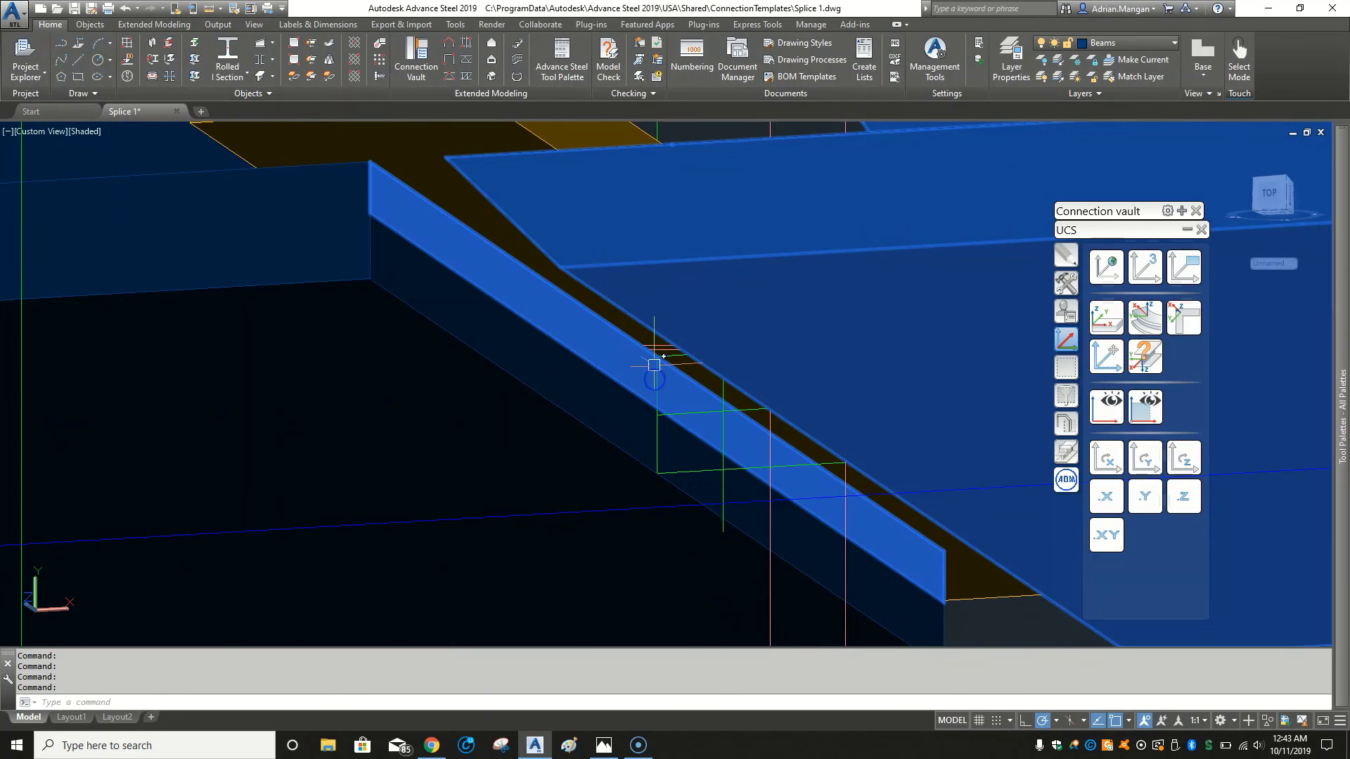
key(Escape)
click(659, 441)
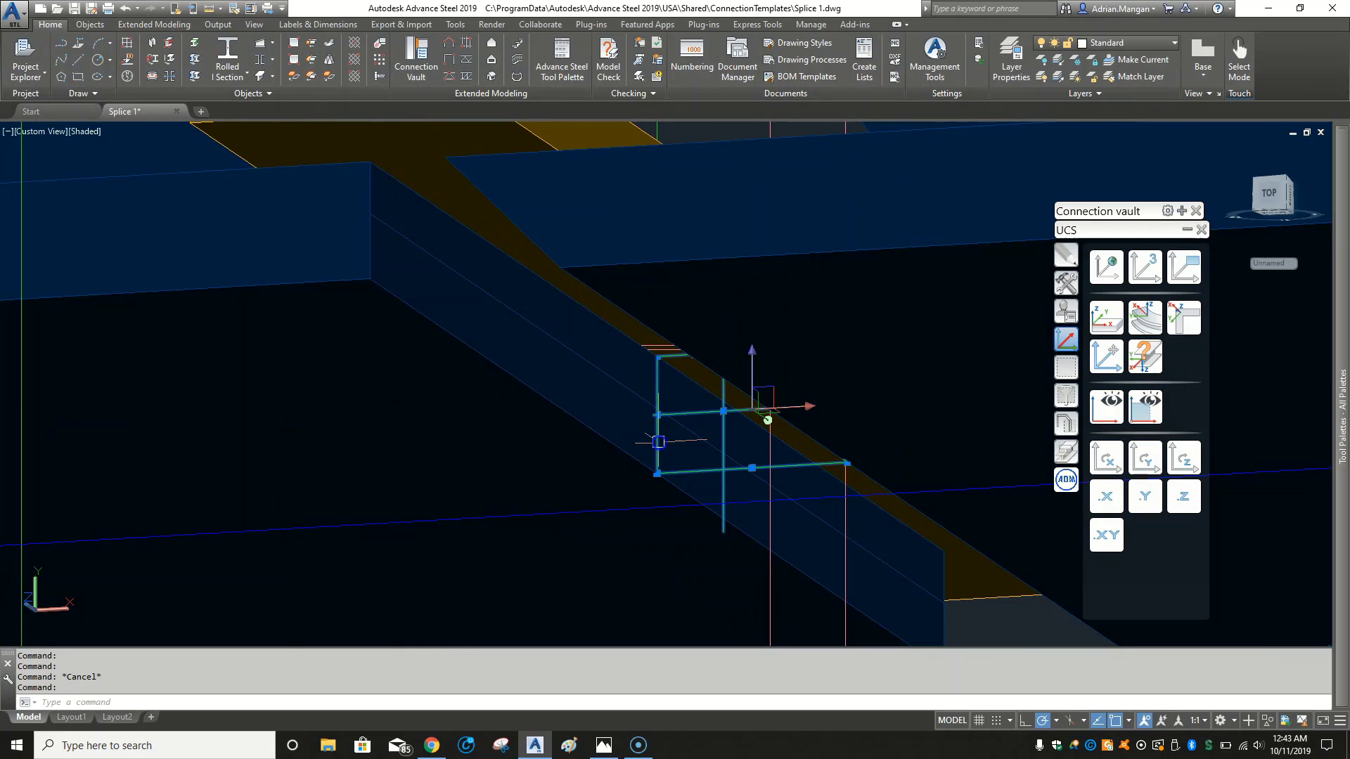
click(659, 357)
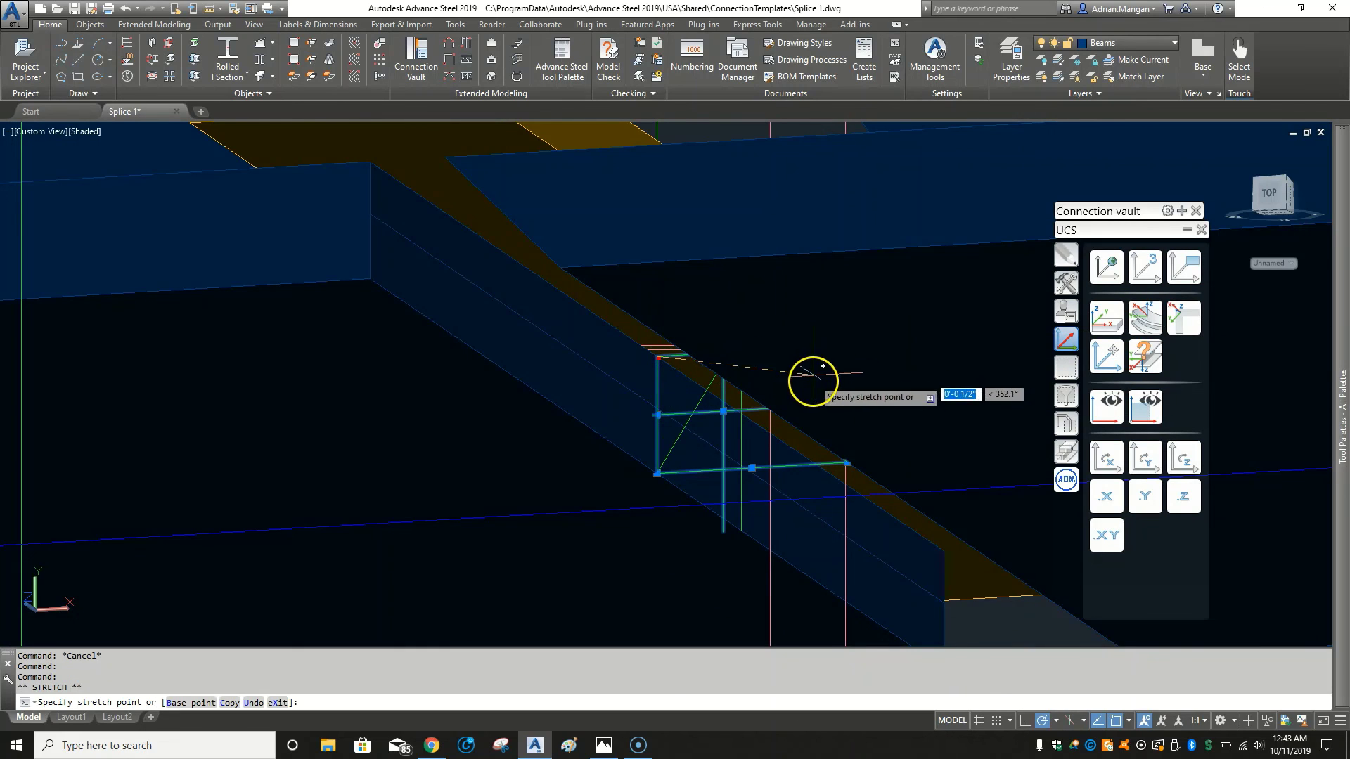
click(1106, 496)
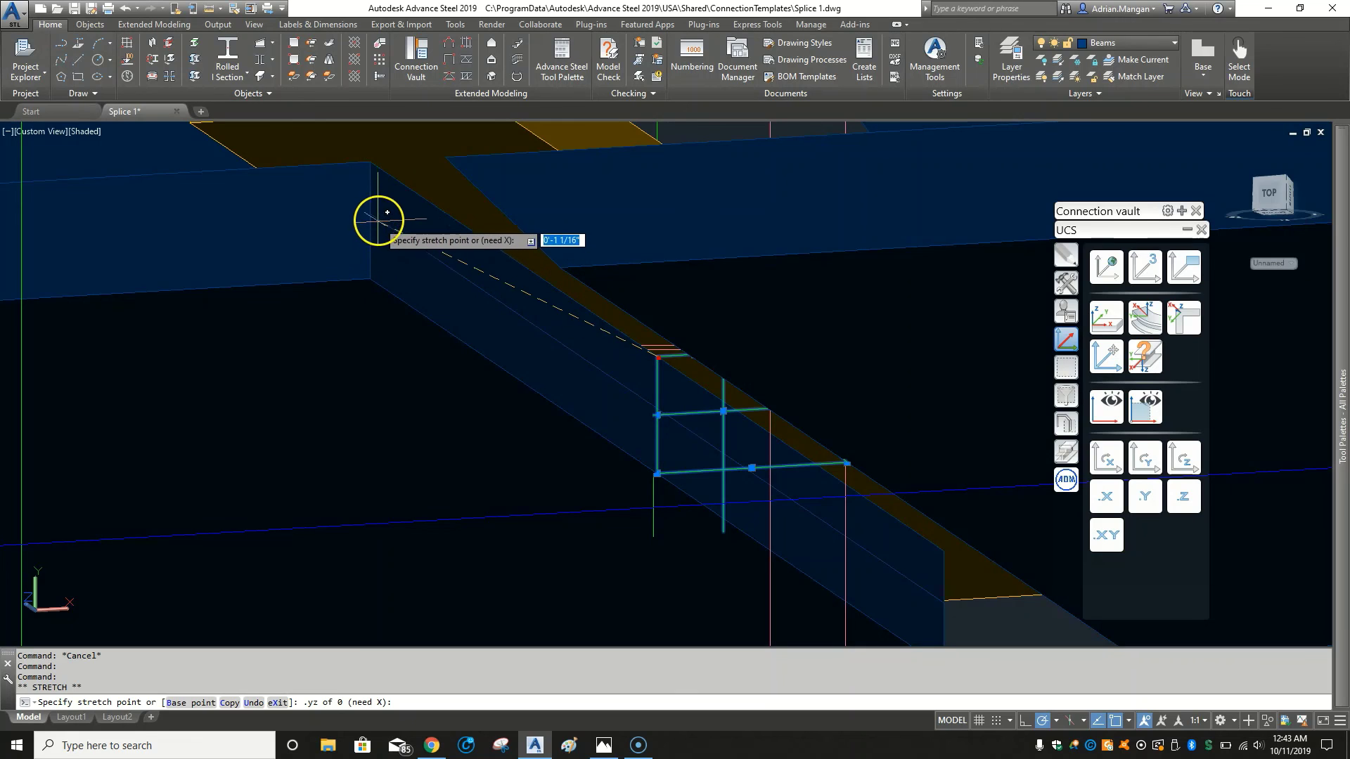
click(367, 166)
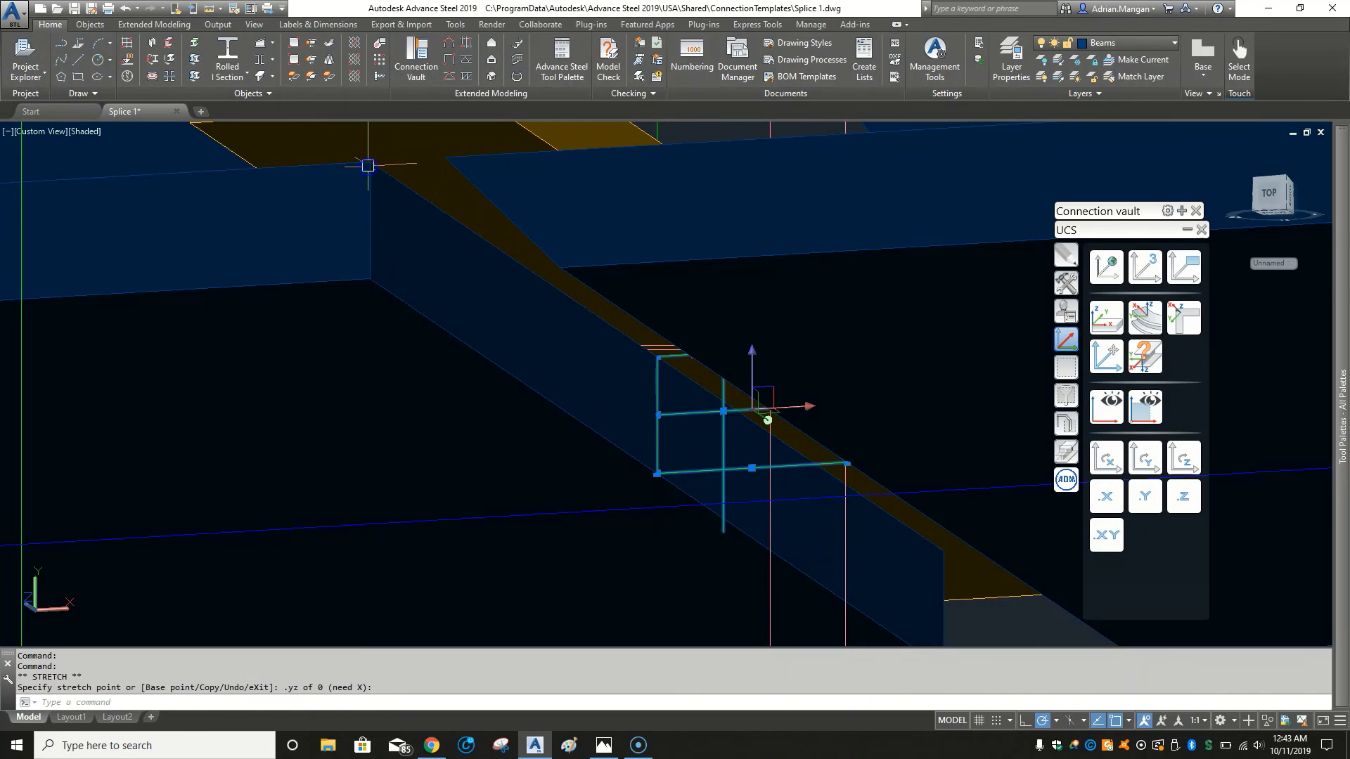
key(Escape)
Inspect the whole splice and the adjusted cut between the top flanges above the bolted web plate.
mouse_move(666, 419)
shift+middle_down()
mouse_move(689, 404)
mouse_move(731, 425)
mouse_move(690, 416)
mouse_move(678, 395)
mouse_move(679, 422)
shift+middle_up()
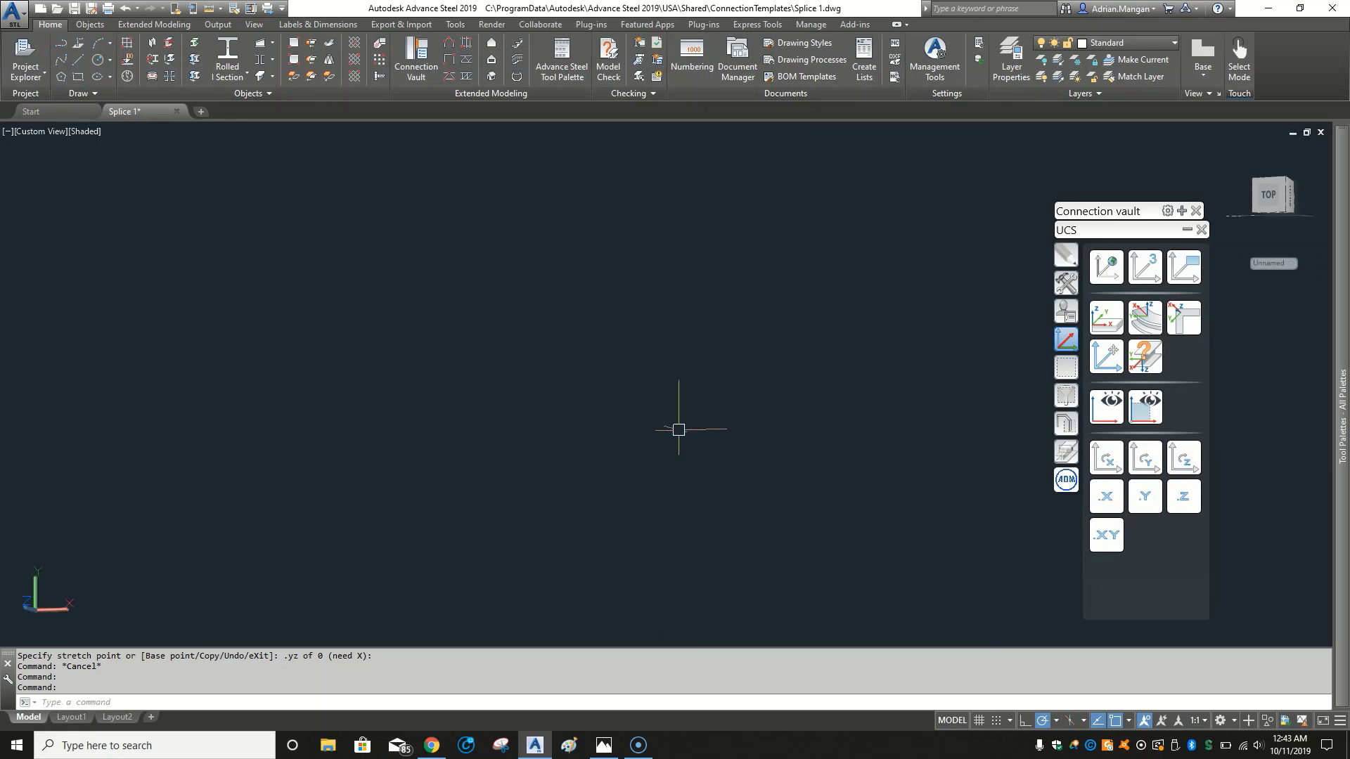
shift+middle_drag(678, 428, 676, 377)
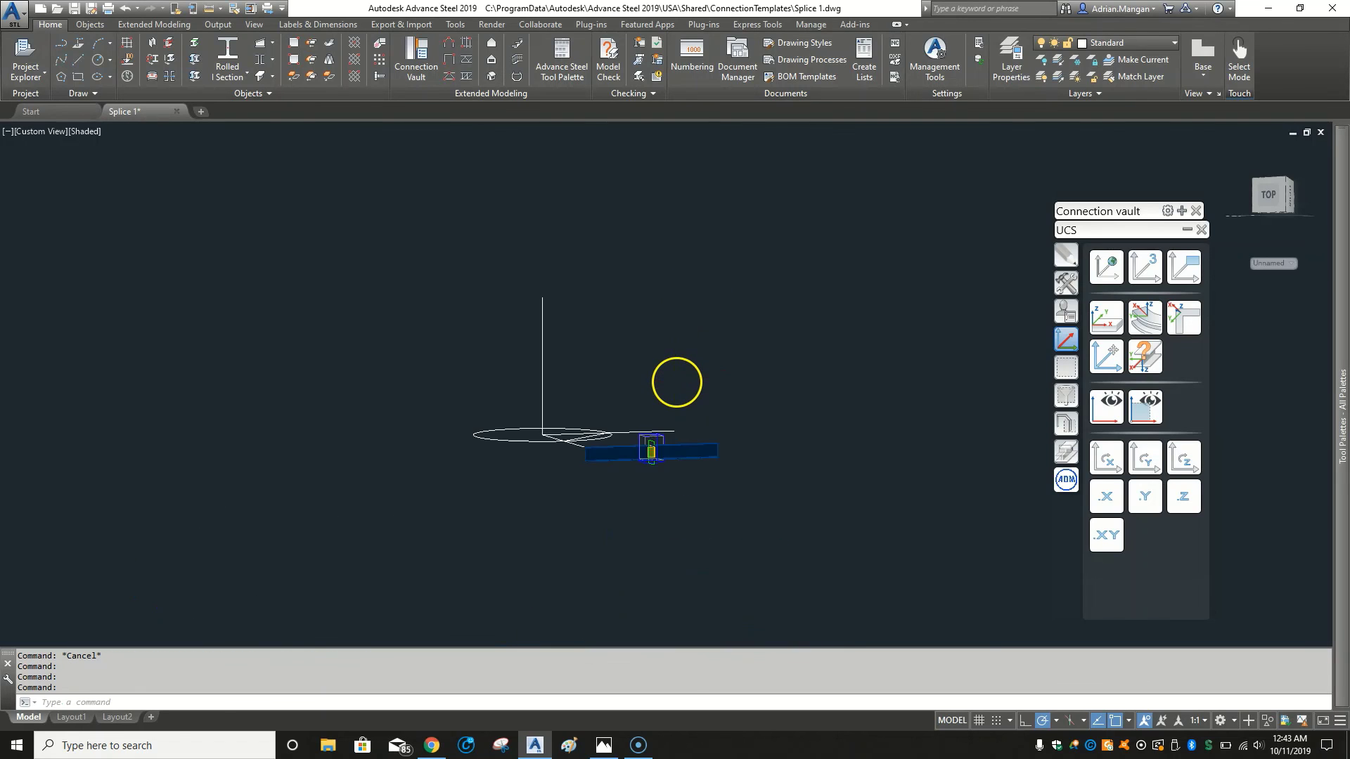
mouse_move(672, 431)
shift+middle_down()
mouse_move(597, 383)
mouse_move(657, 445)
shift+middle_up()
scroll(658, 415, up, 3)
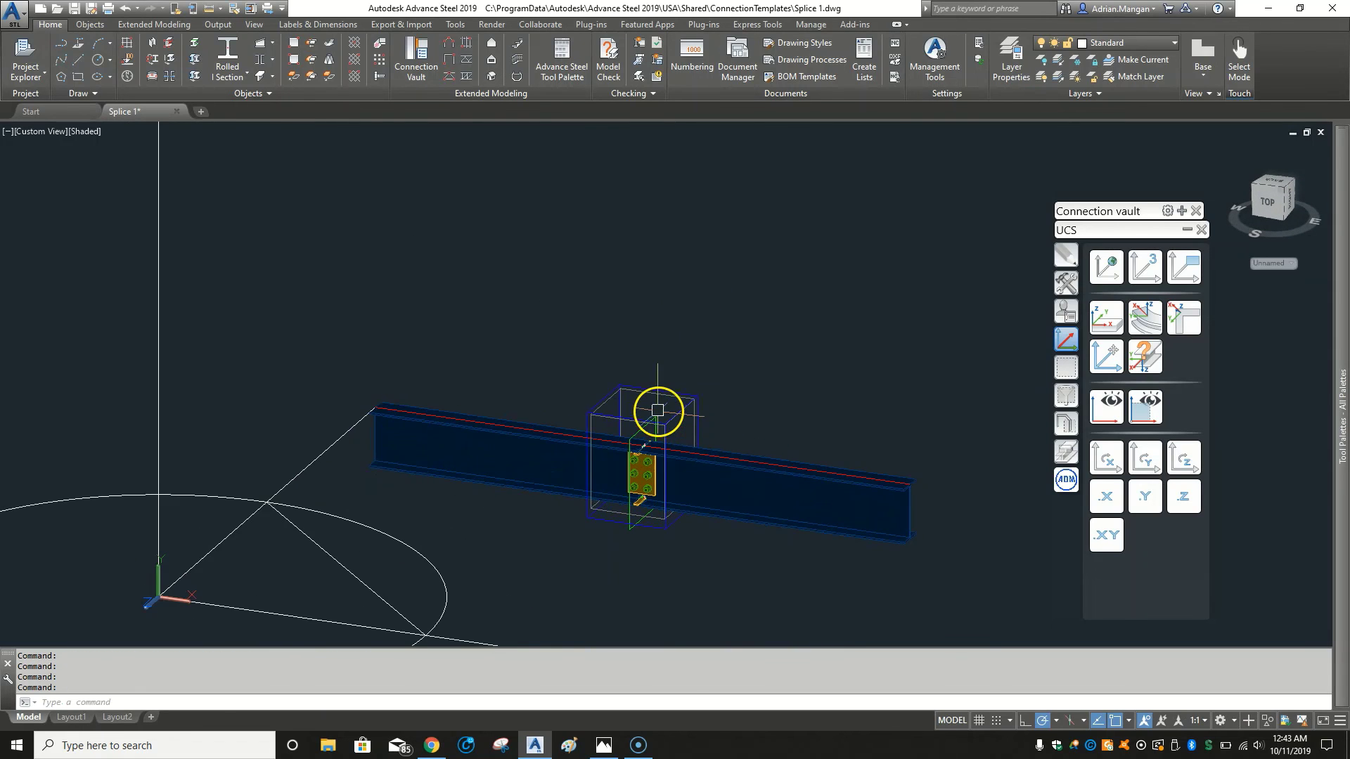
scroll(653, 443, up, 10)
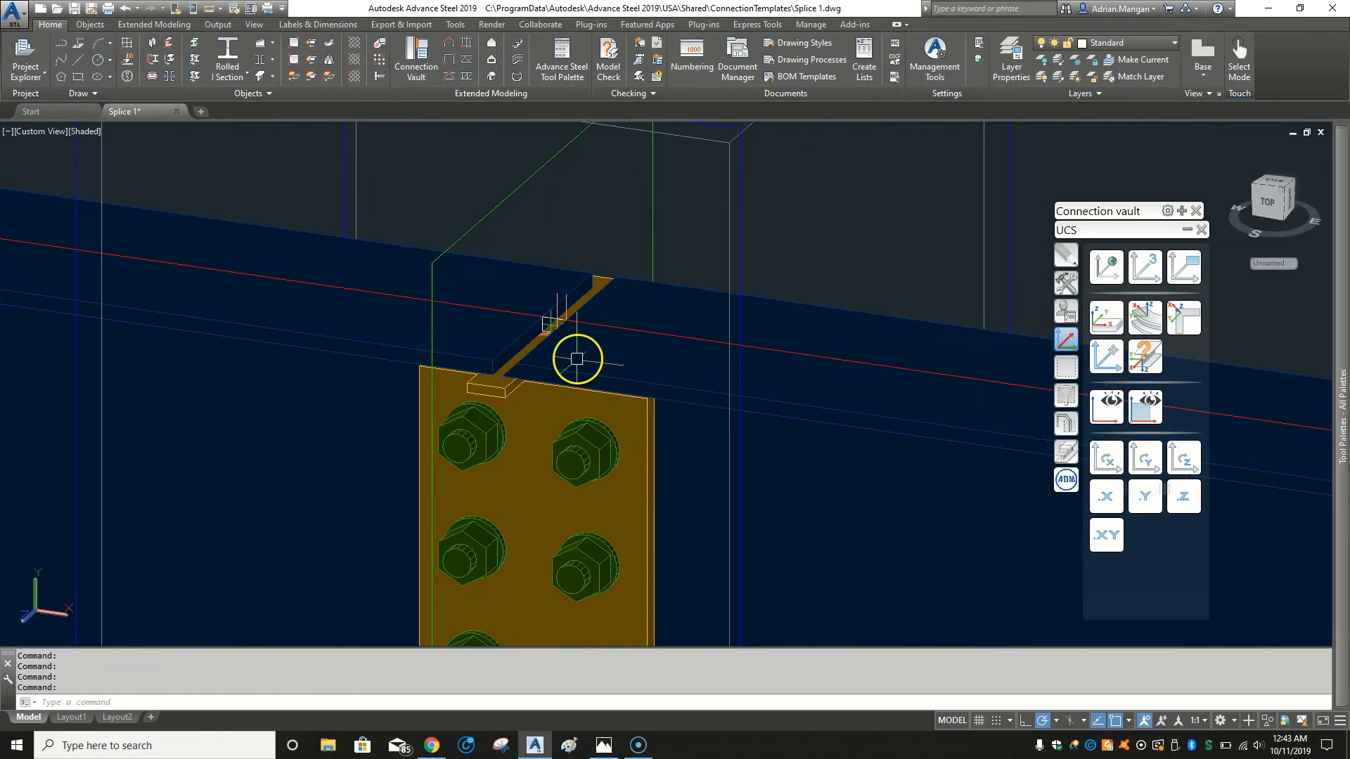
scroll(542, 307, down, 5)
mouse_move(542, 308)
shift+middle_down()
mouse_move(563, 340)
mouse_move(554, 320)
shift+middle_up()
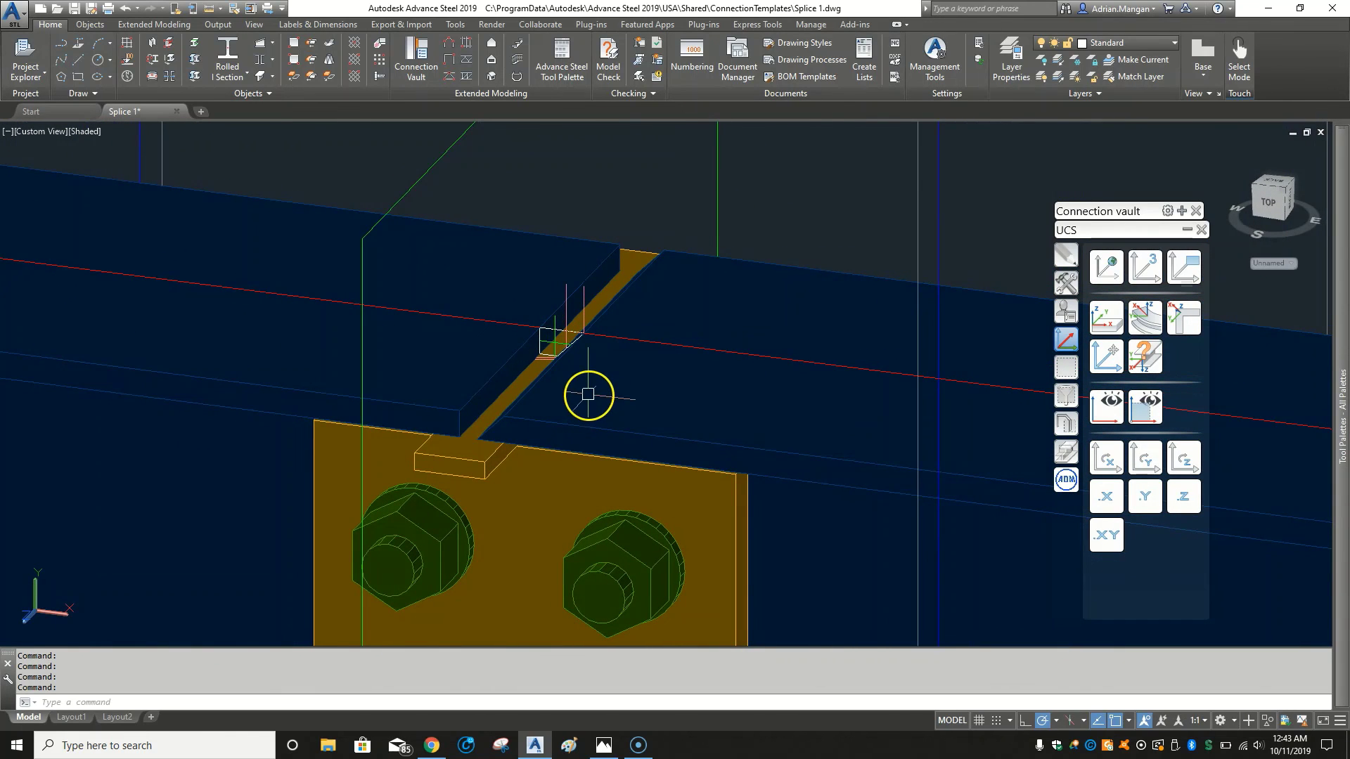